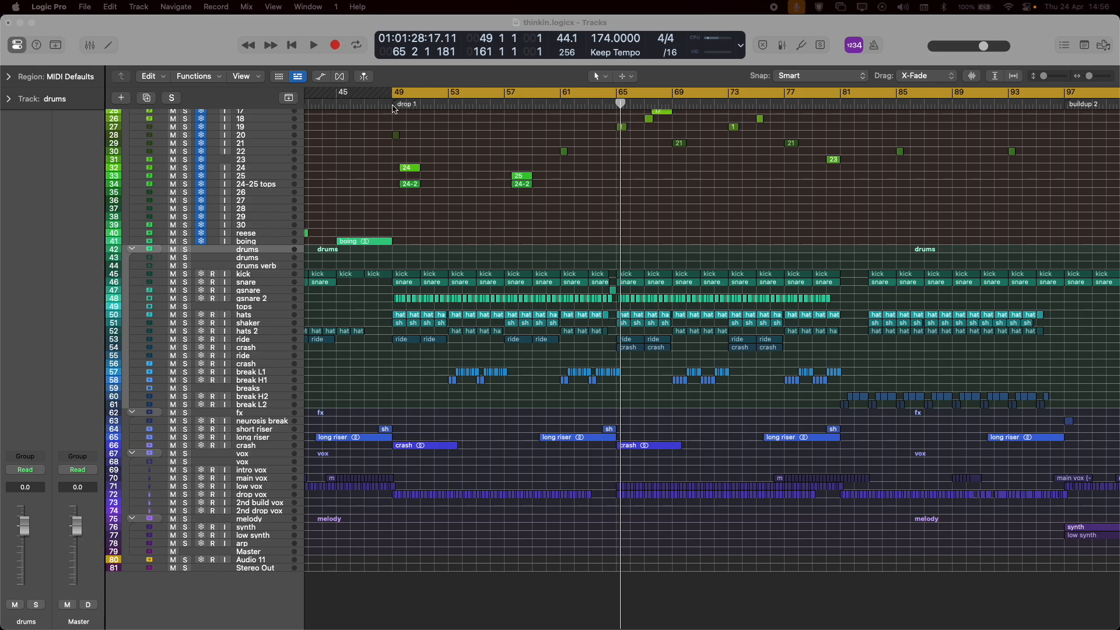
Place the playhead at the drop 1 marker and set the cycle range from bar 49 to bar 57.
scroll(491, 232, up, 2)
scroll(491, 232, down, 2)
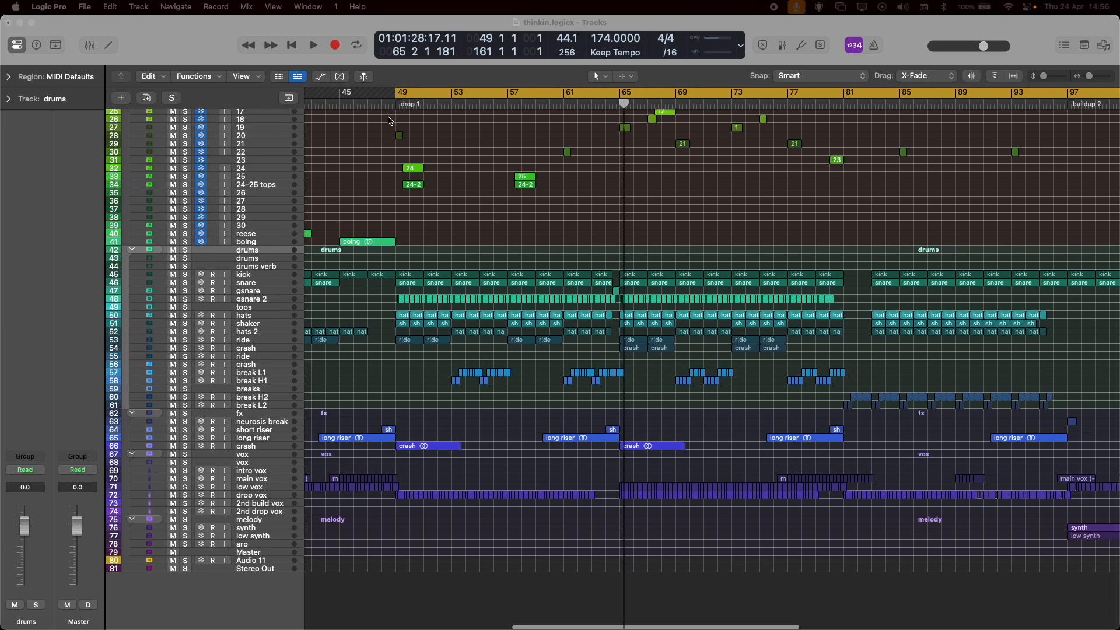
click(396, 105)
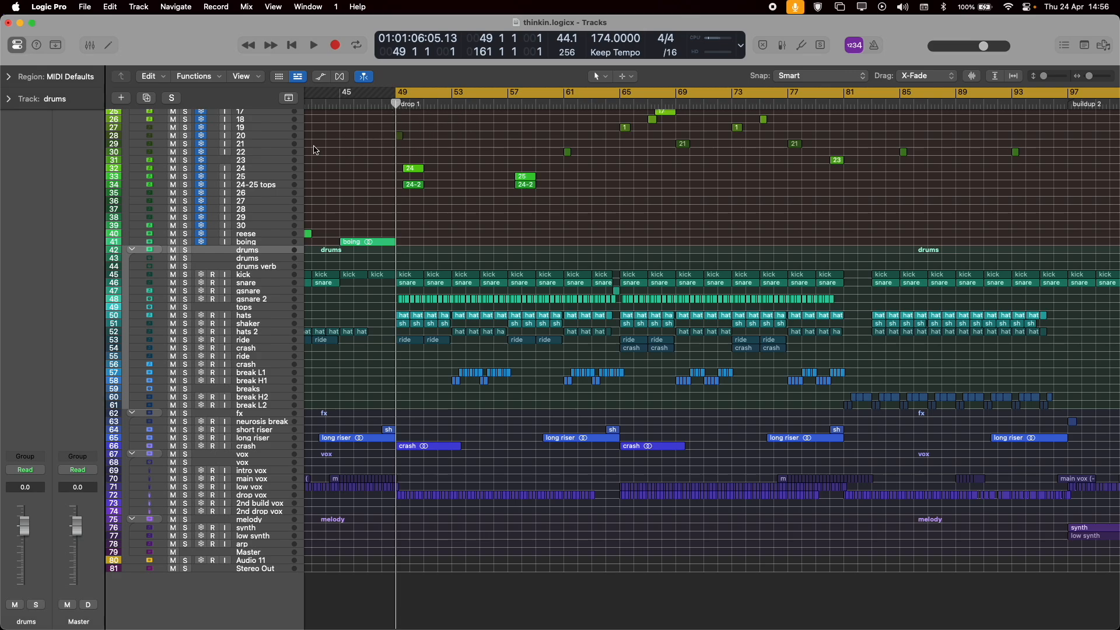
scroll(1079, 146, right, 2)
scroll(1070, 144, left, 2)
key(super+Left)
key(super+Left)
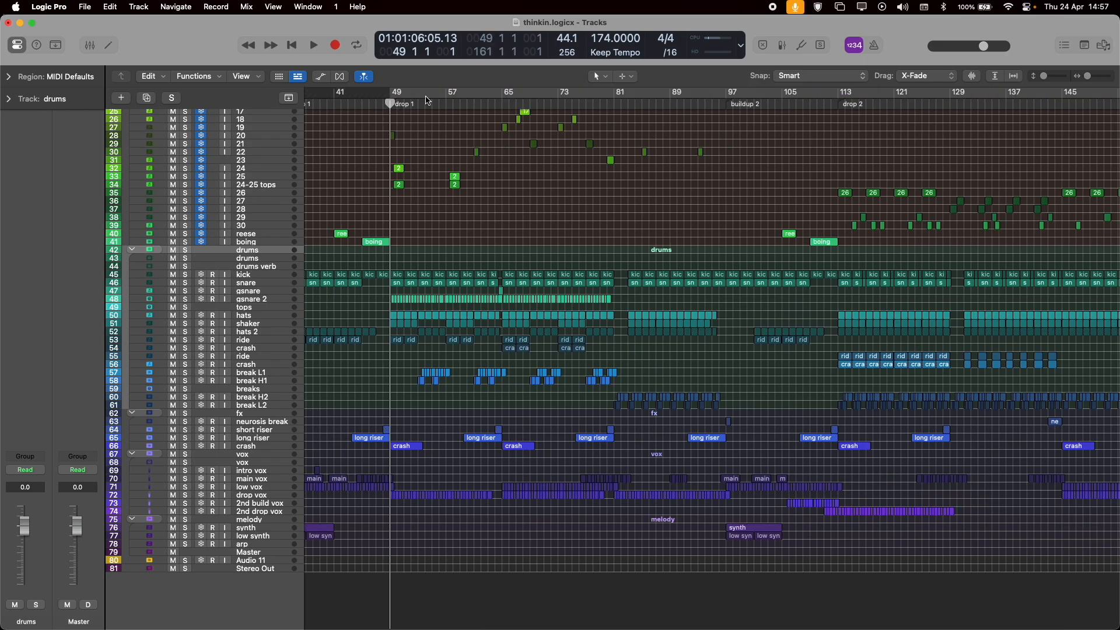
drag(390, 95, 444, 96)
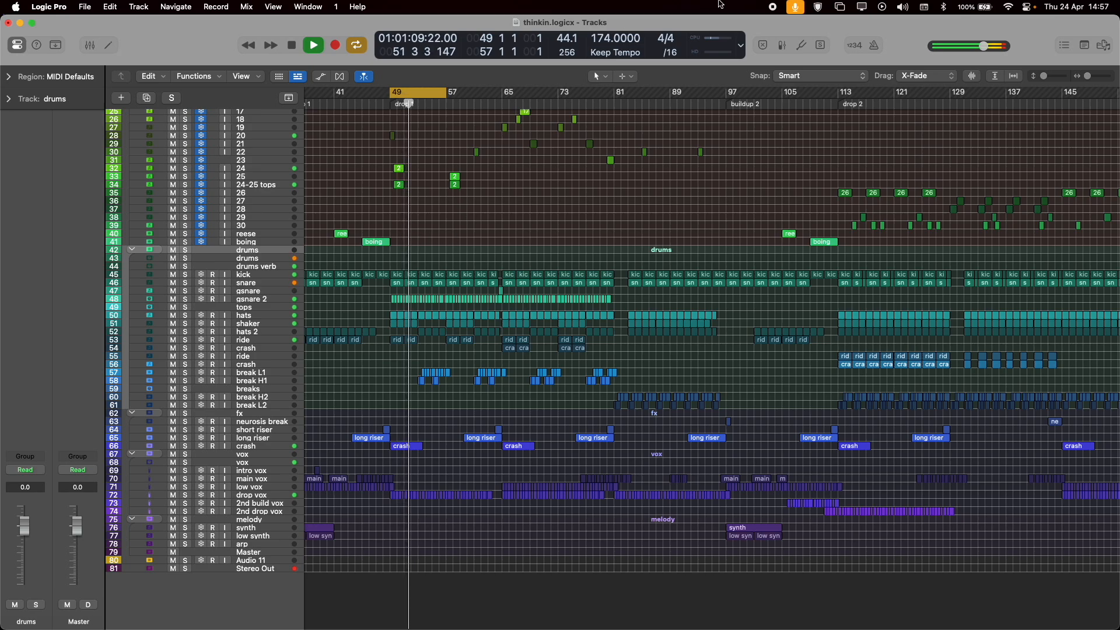
Play the full arrangement through the bar 49 to 57 cycle, zoomed in on the drop.
key(super+Right)
key(super+Right)
key(super+Right)
key(super+Right)
key(super+Right)
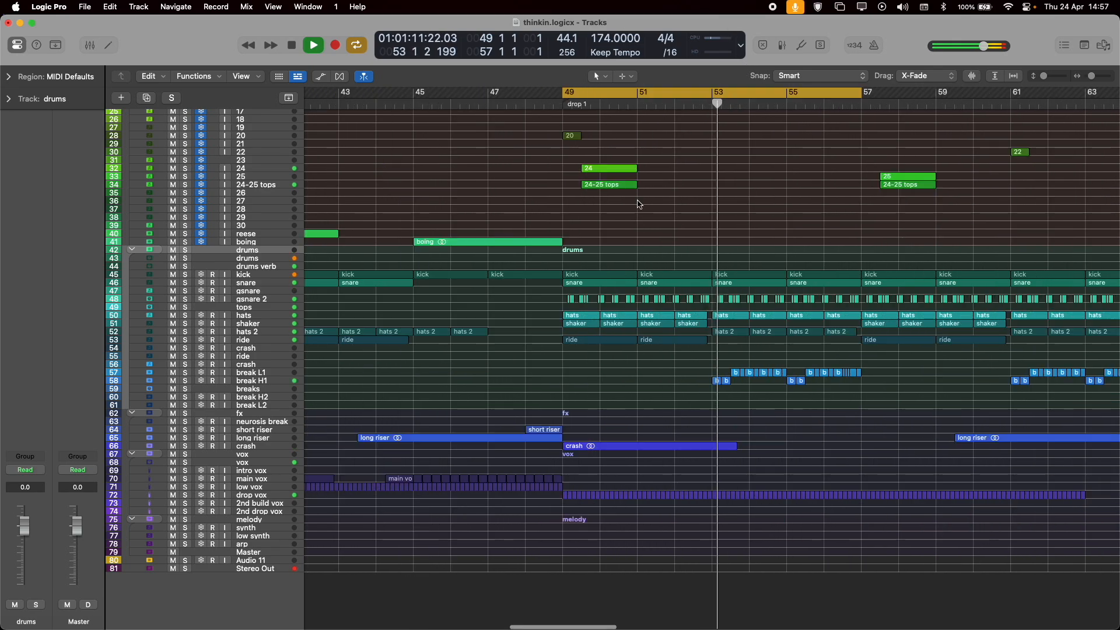
scroll(642, 205, right, 5)
scroll(641, 222, up, 1)
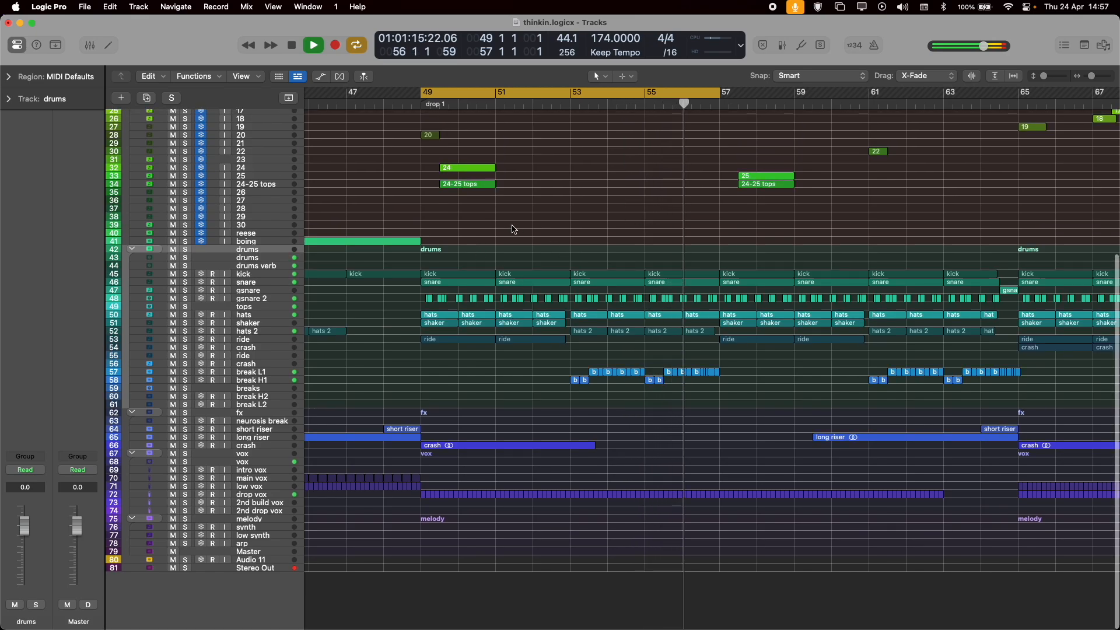
key(space)
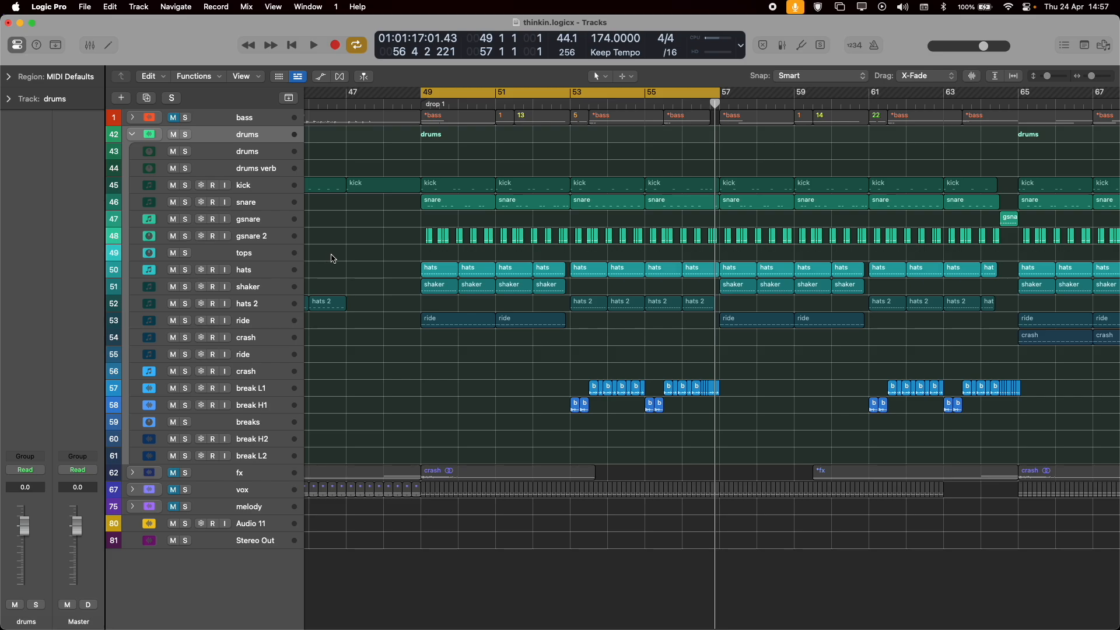
Collapse and mute the bass, fx, vox and melody stacks and play the drums alone through the cycle.
key(space)
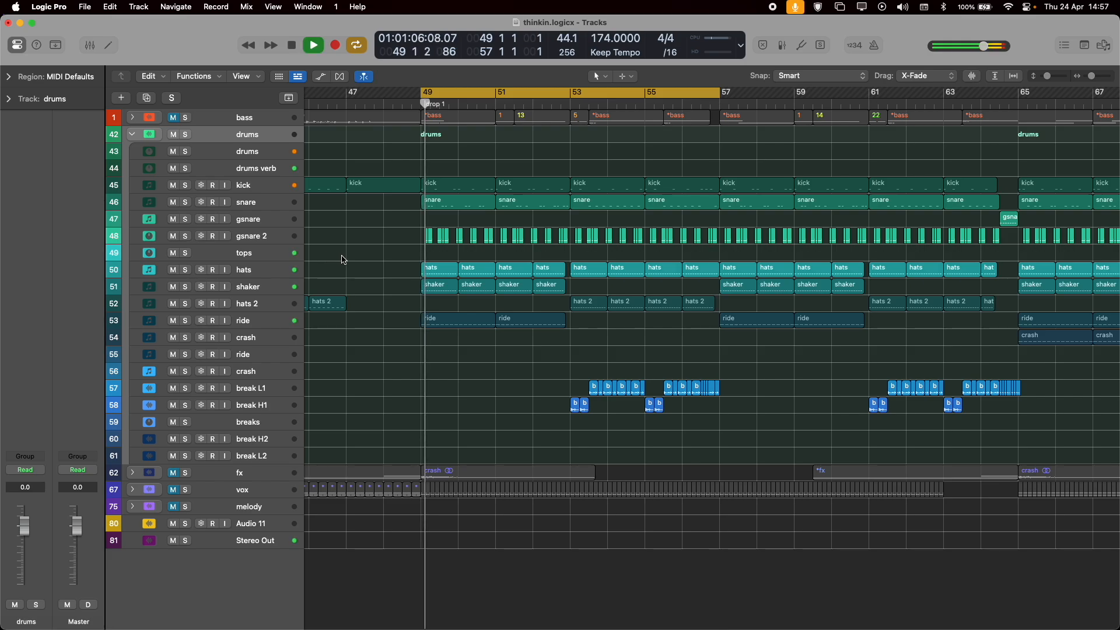
scroll(353, 312, right, 2)
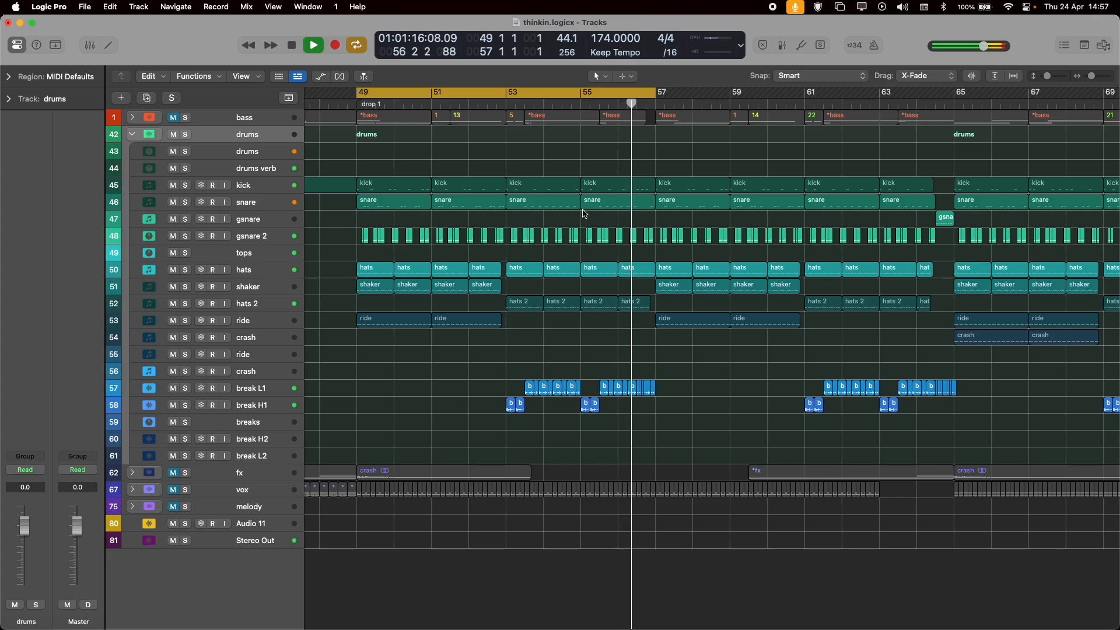
key(space)
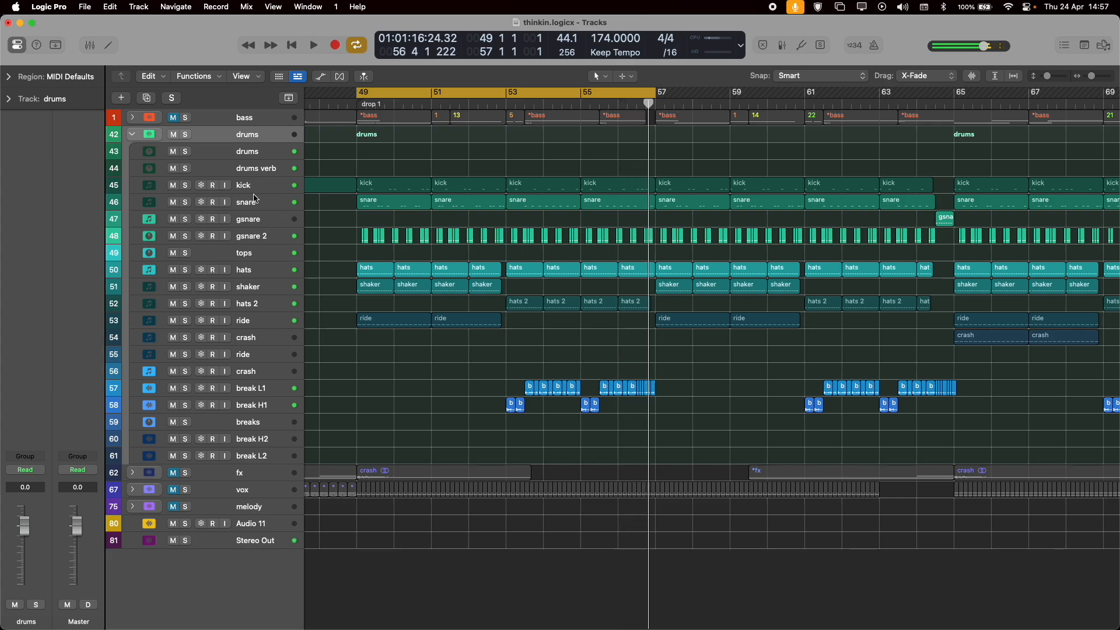
Solo the kick track and play it back through the cycle.
click(259, 190)
key(s)
key(space)
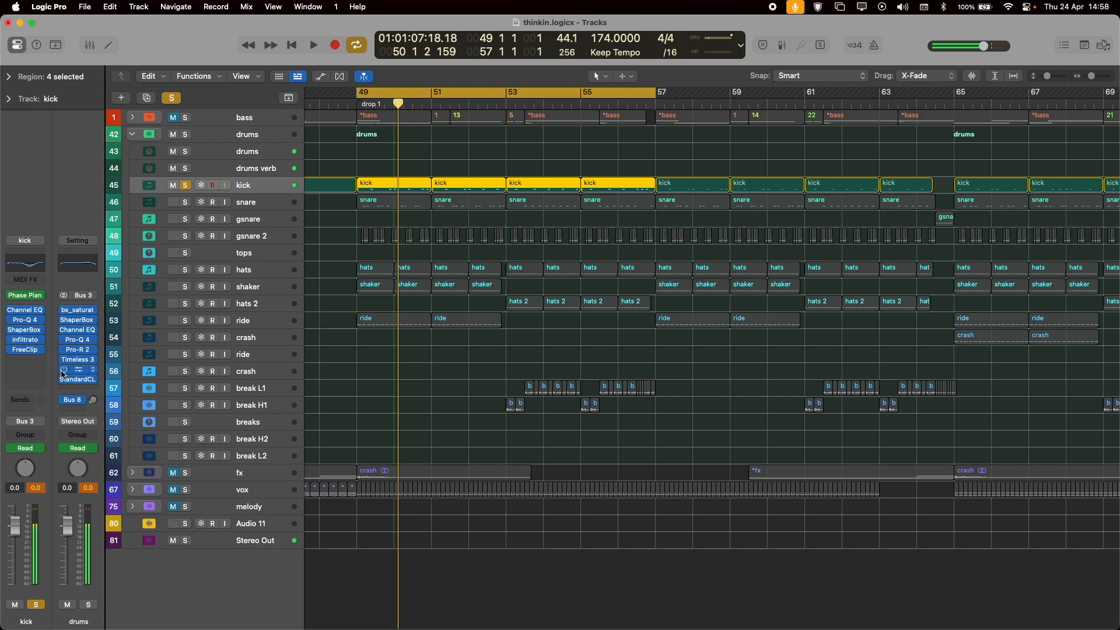
key(space)
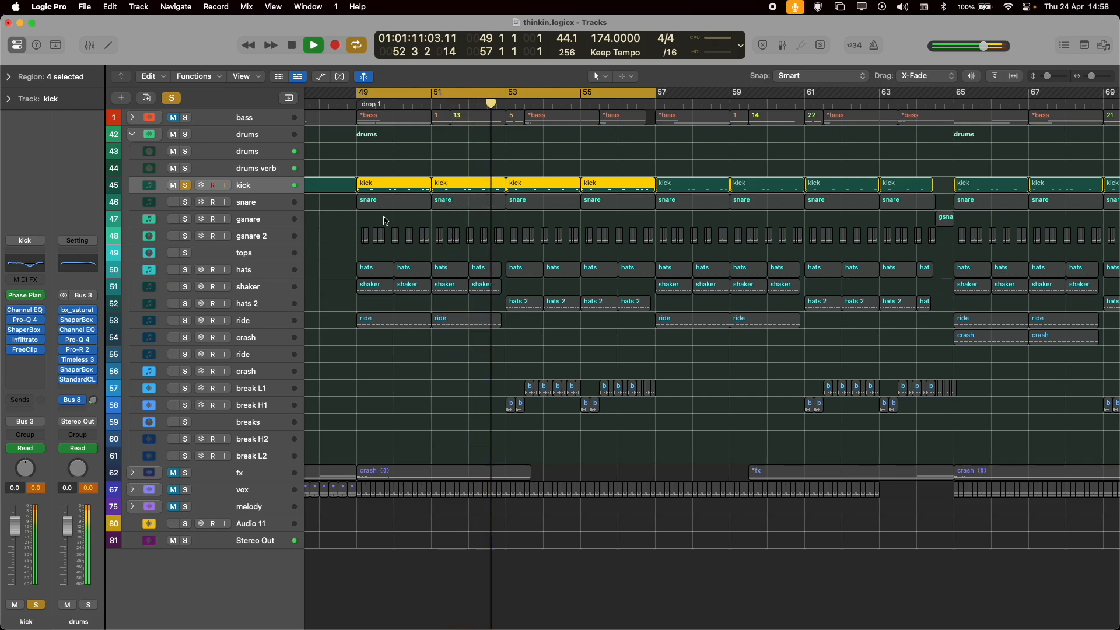
key(space)
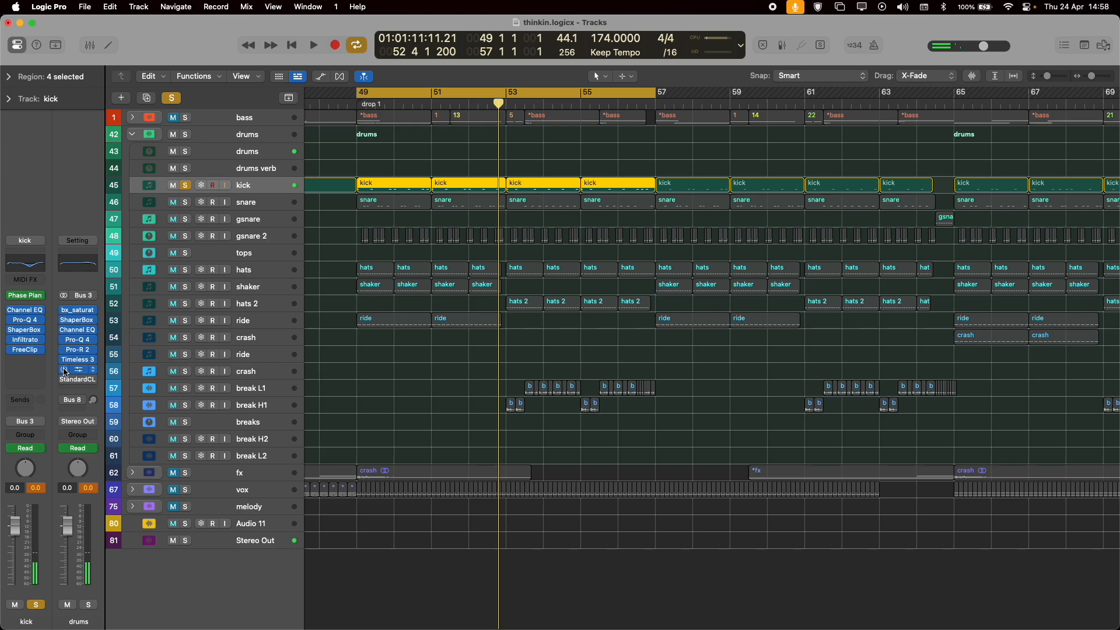
Route the kick to Stereo Out with its inserts bypassed, and show its Phase Plant window beside the Stereo Out spectrum analyser.
key(v)
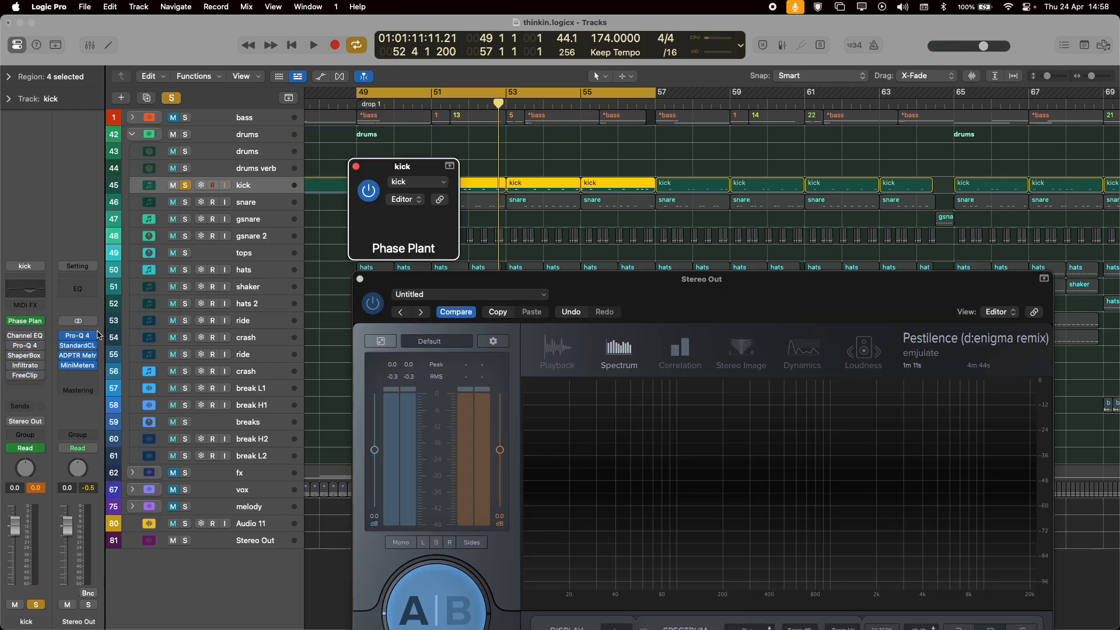
drag(659, 186, 377, 283)
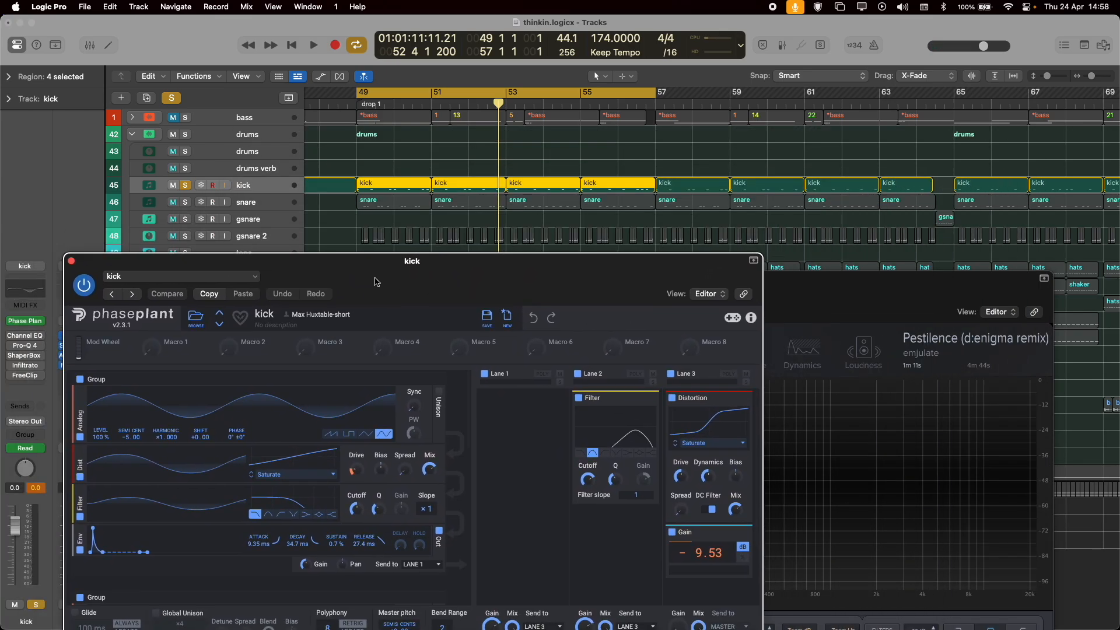
drag(815, 283, 945, 270)
drag(416, 275, 405, 221)
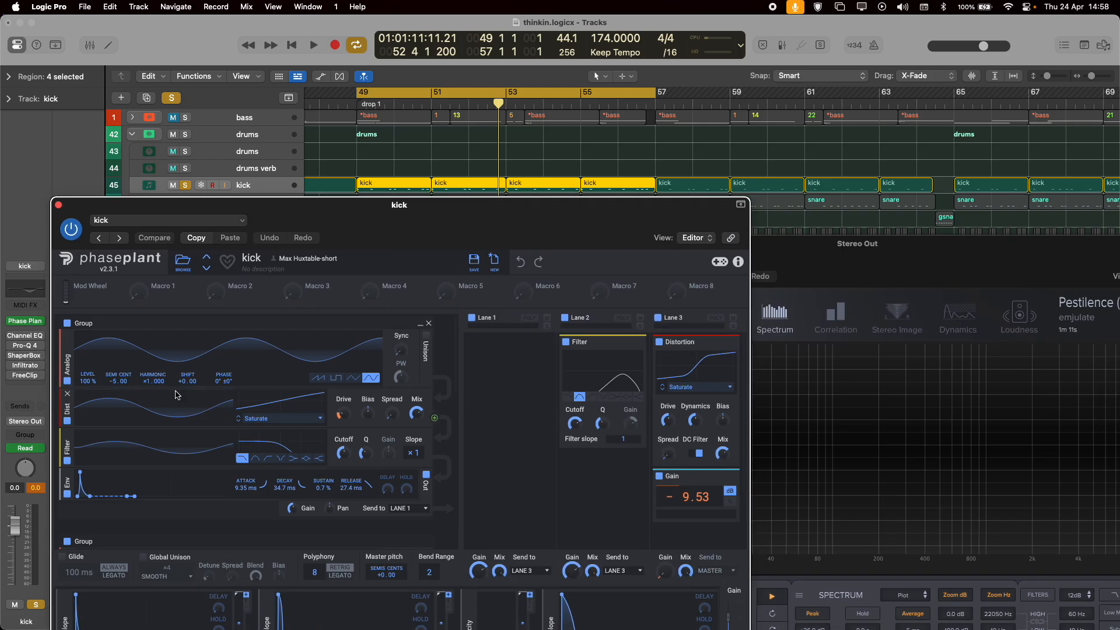
Look through the kick patch's generator groups and disable the Lane 2 filter and the Lane 3 distortion and gain.
scroll(177, 395, down, 5)
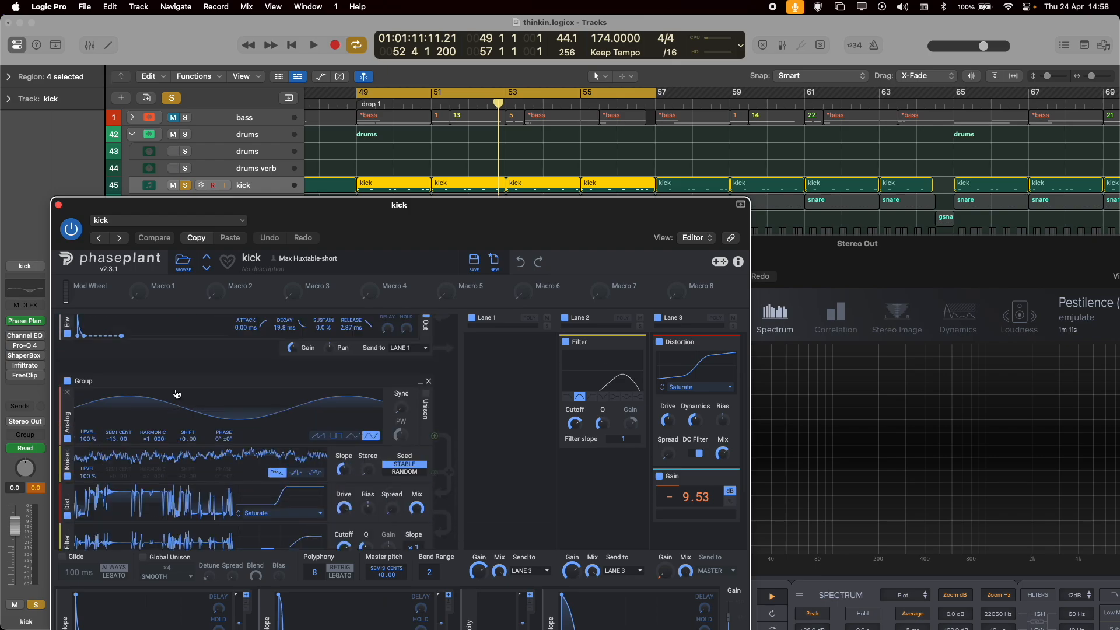
scroll(178, 385, up, 3)
scroll(168, 398, down, 4)
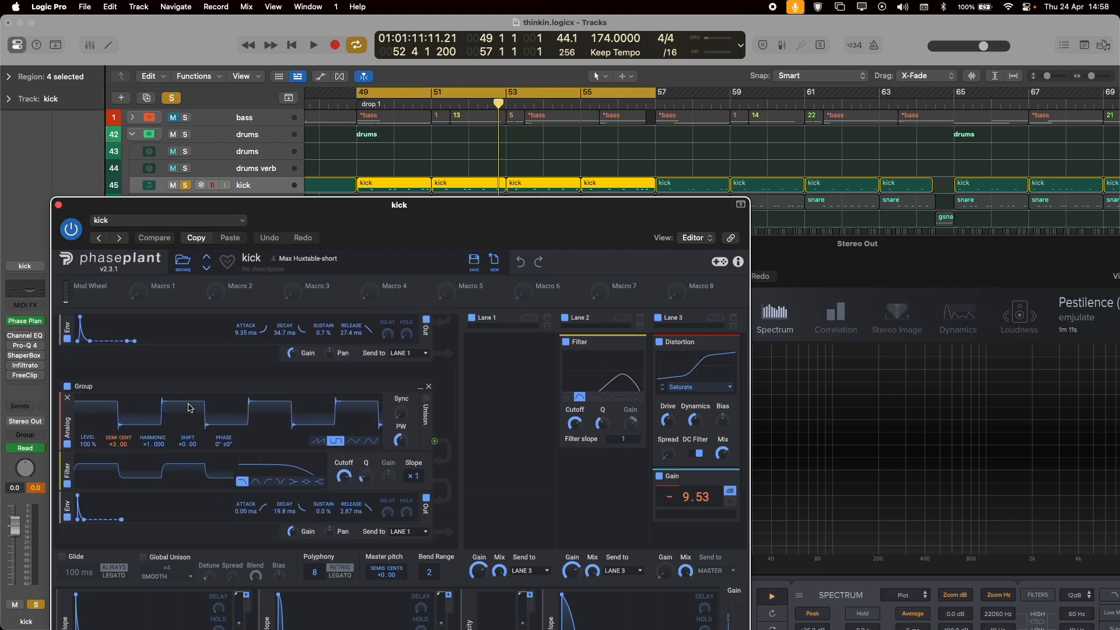
scroll(184, 416, down, 3)
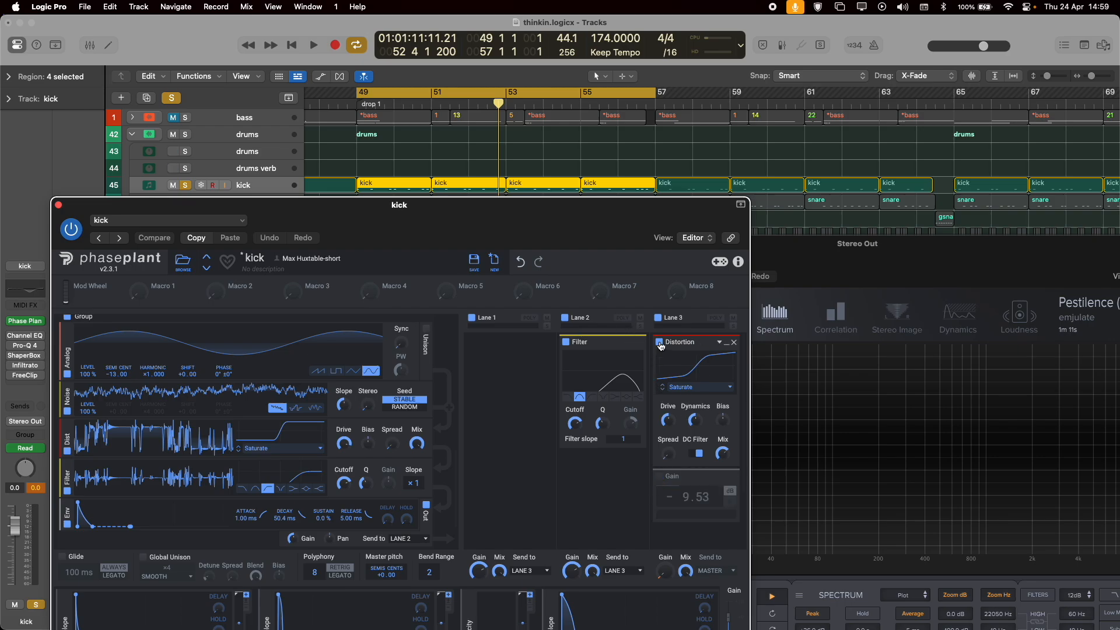
scroll(270, 461, down, 2)
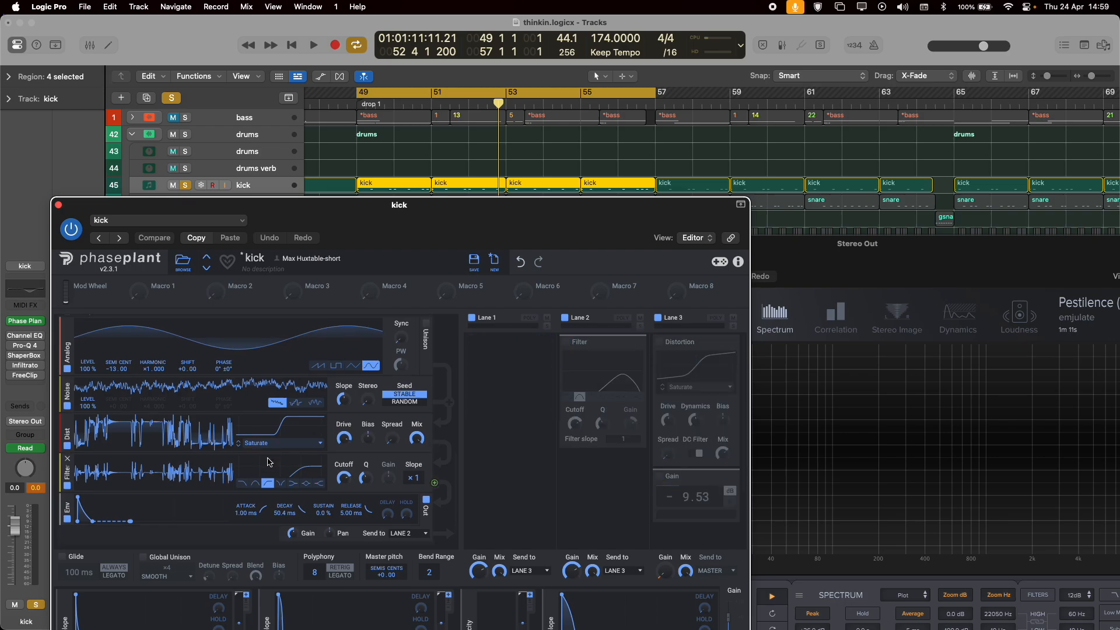
scroll(243, 458, up, 9)
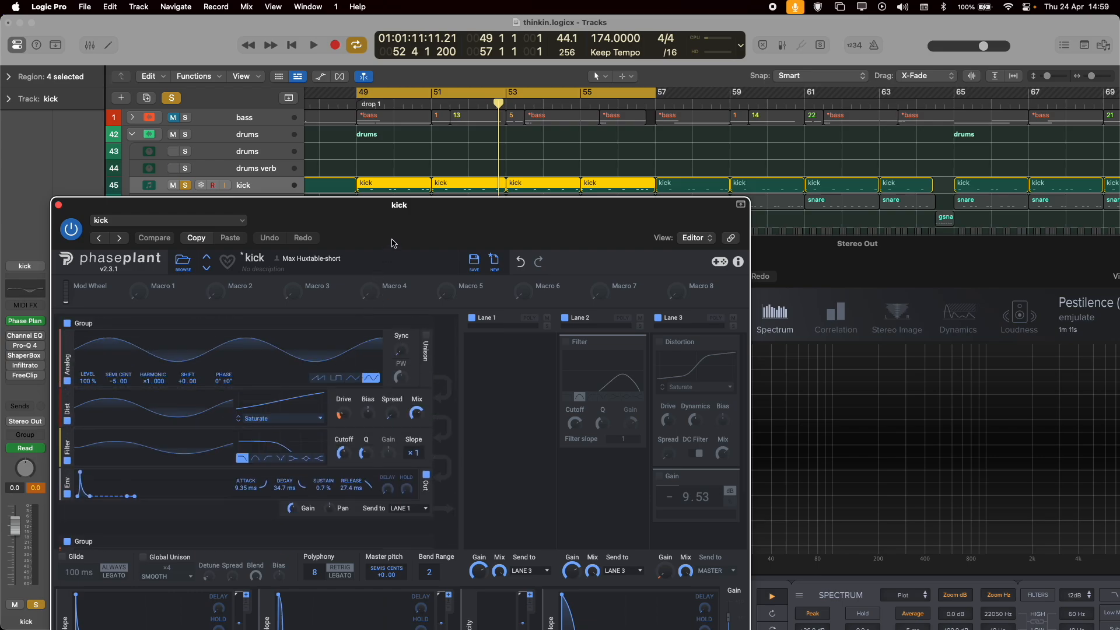
Reposition the Phase Plant and Stereo Out windows to show the whole synth with the spectrum beside it, and play the kick loop.
drag(399, 205, 466, 121)
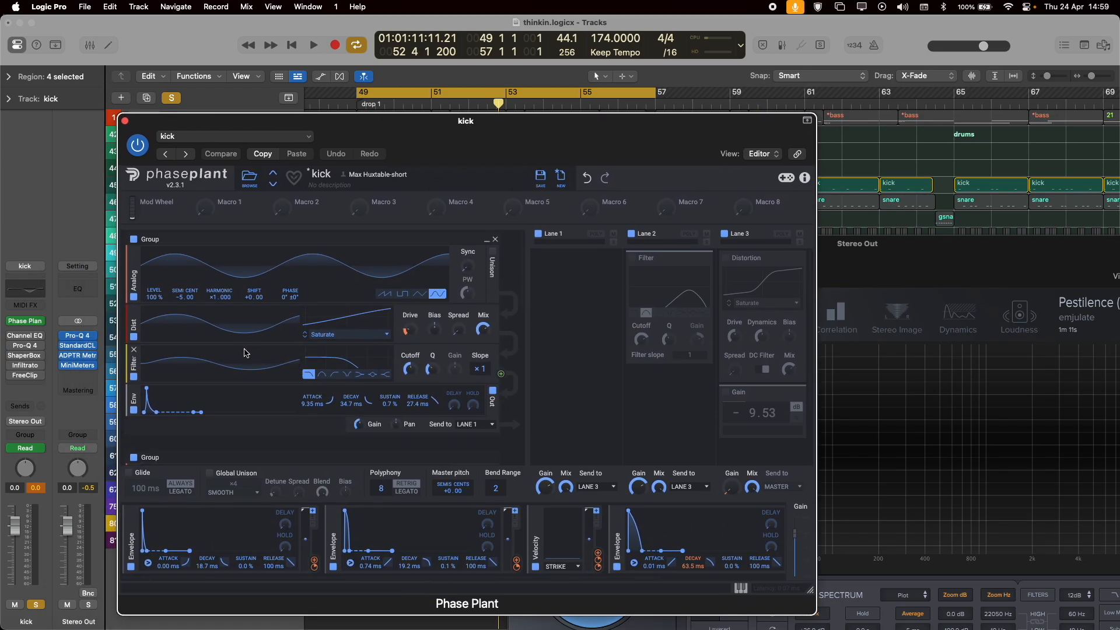
scroll(228, 336, down, 5)
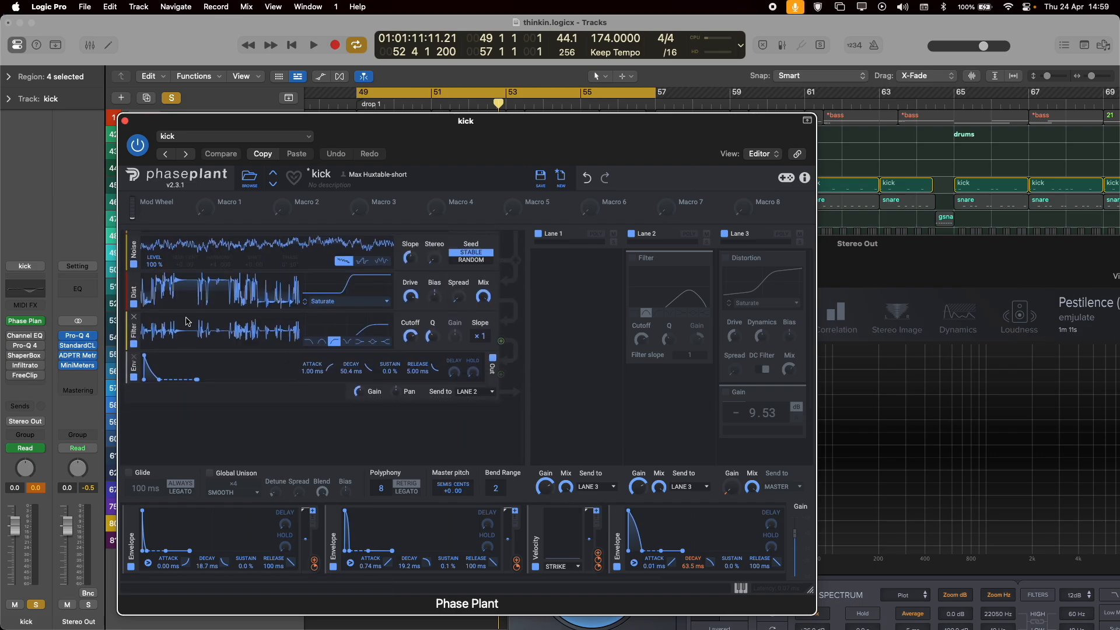
scroll(146, 348, up, 5)
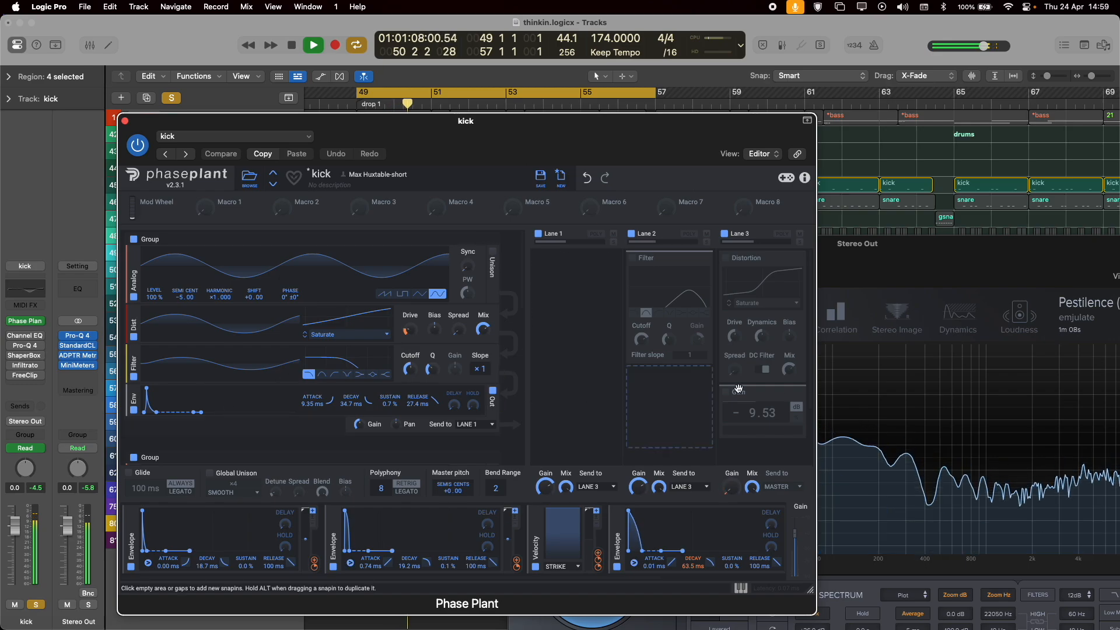
mouse_move(992, 261)
mouse_down()
mouse_move(990, 238)
mouse_move(1005, 244)
mouse_up()
click(442, 167)
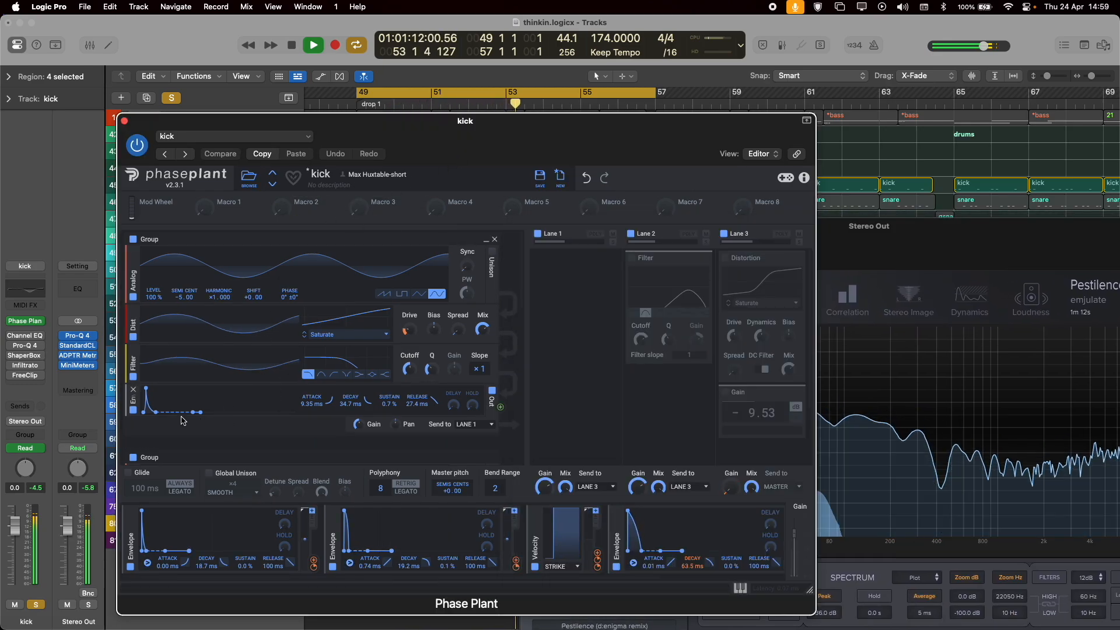
Disable the square-wave and noise generator groups in Phase Plant, leaving only the first sine group playing.
scroll(183, 420, down, 5)
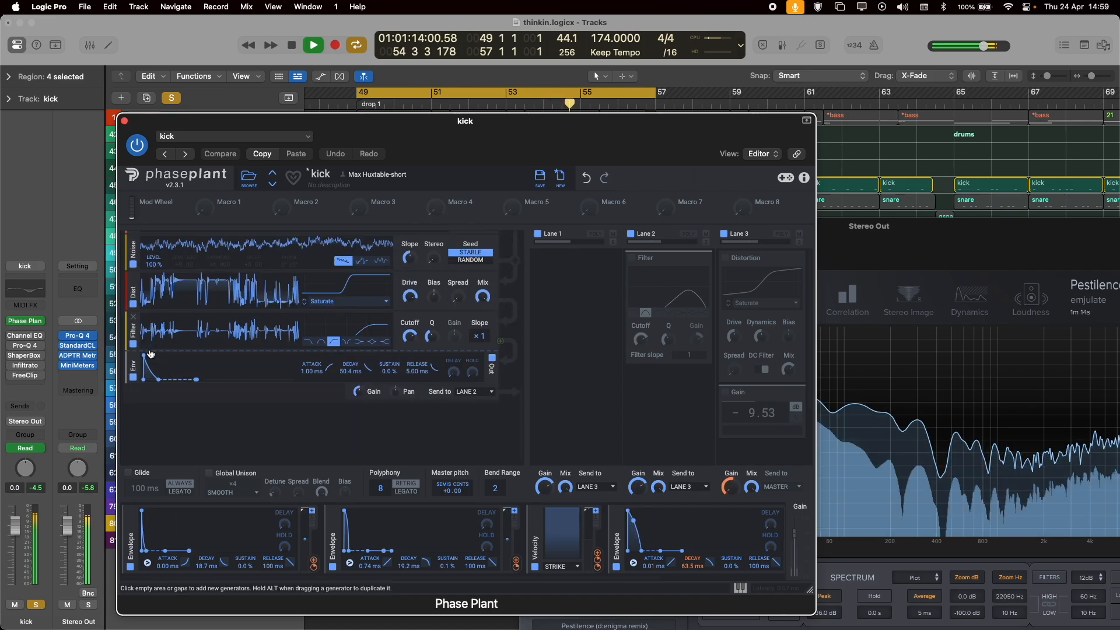
scroll(150, 354, down, 5)
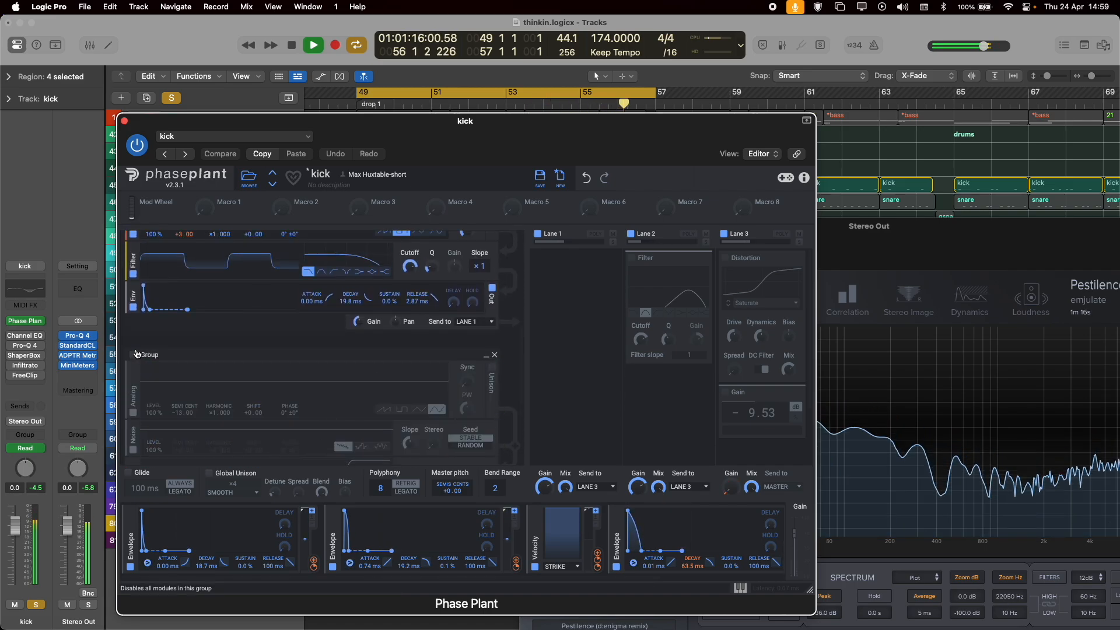
click(134, 354)
click(133, 354)
scroll(220, 321, up, 3)
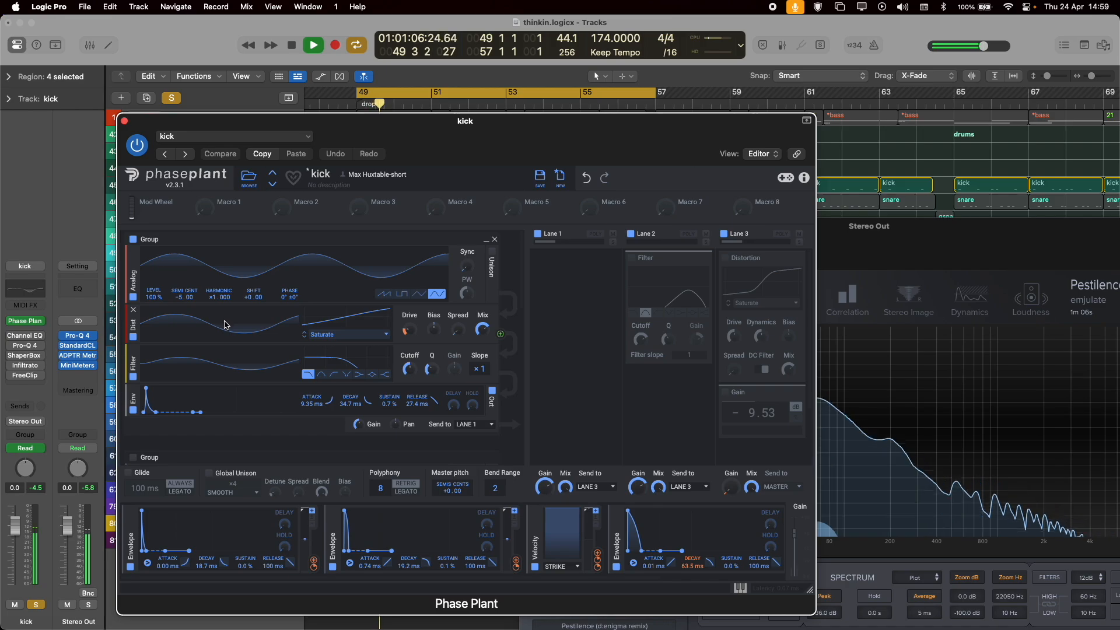
Check the sine layer in the Stereo Out spectrum, put Phase Plant away and move the analyser clear of the kick regions.
drag(916, 244, 945, 240)
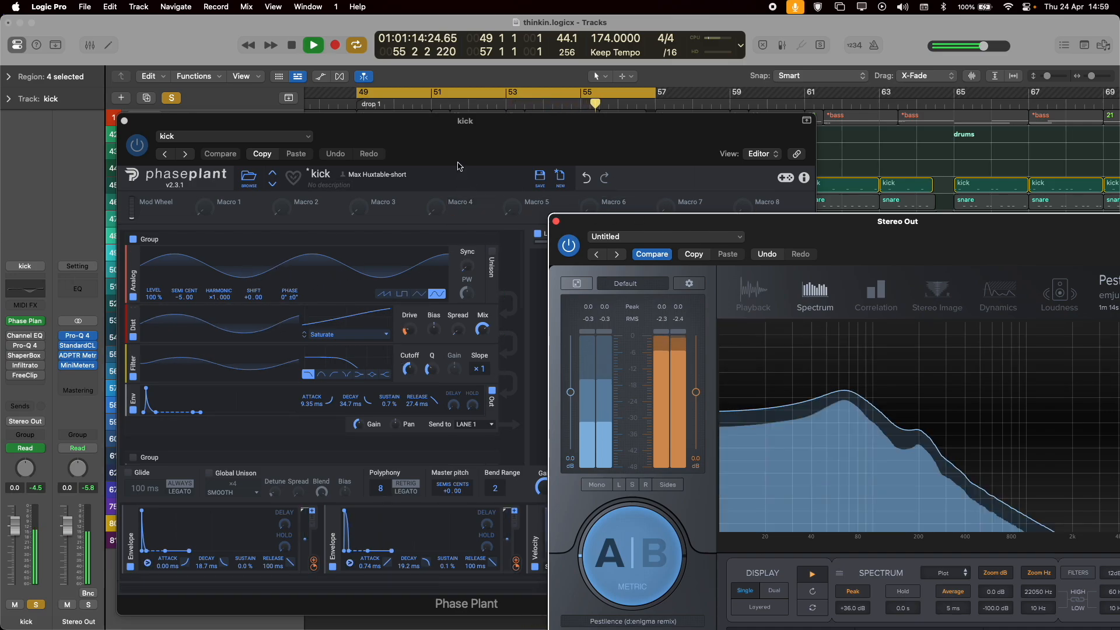
click(382, 498)
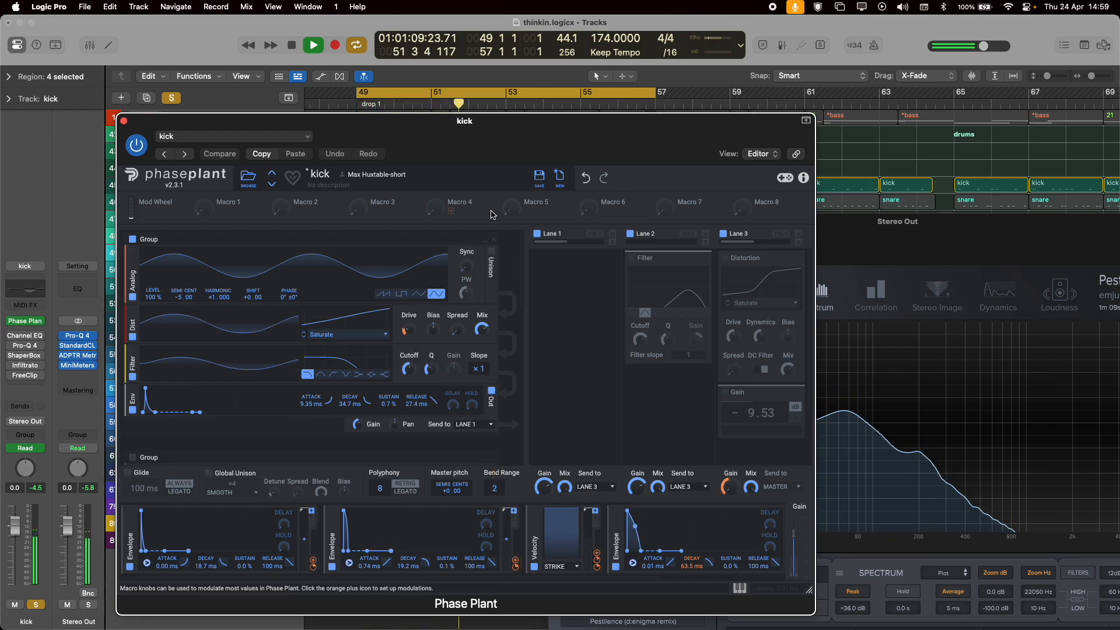
drag(477, 148, 0, 23)
drag(820, 235, 1029, 229)
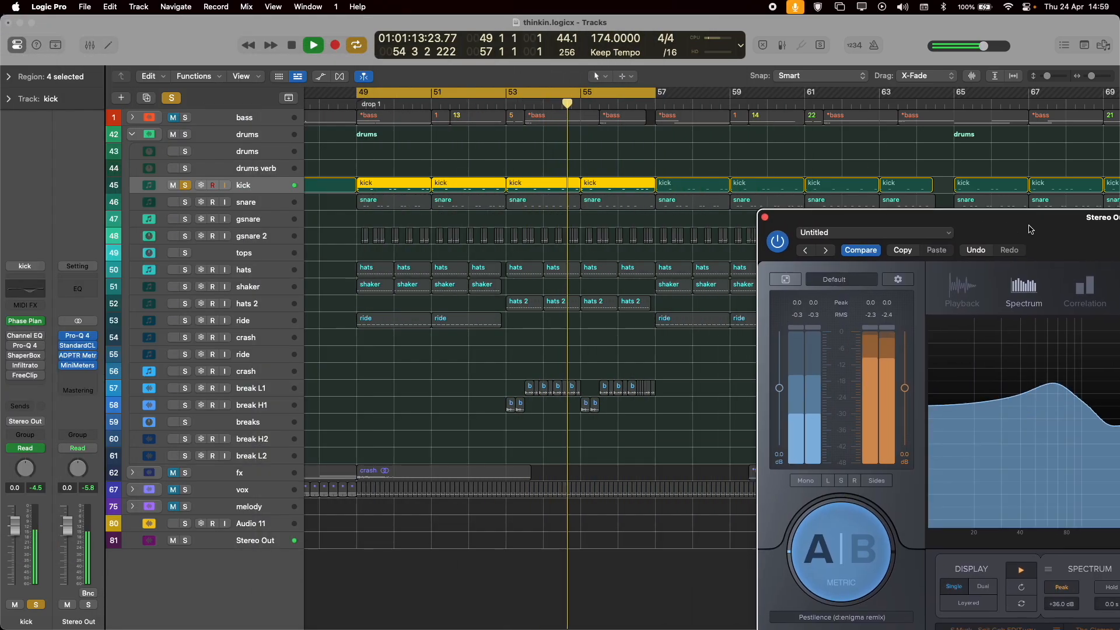
Open the kick regions in the Piano Roll and inspect the velocities of the first red note and the first purple note.
key(p)
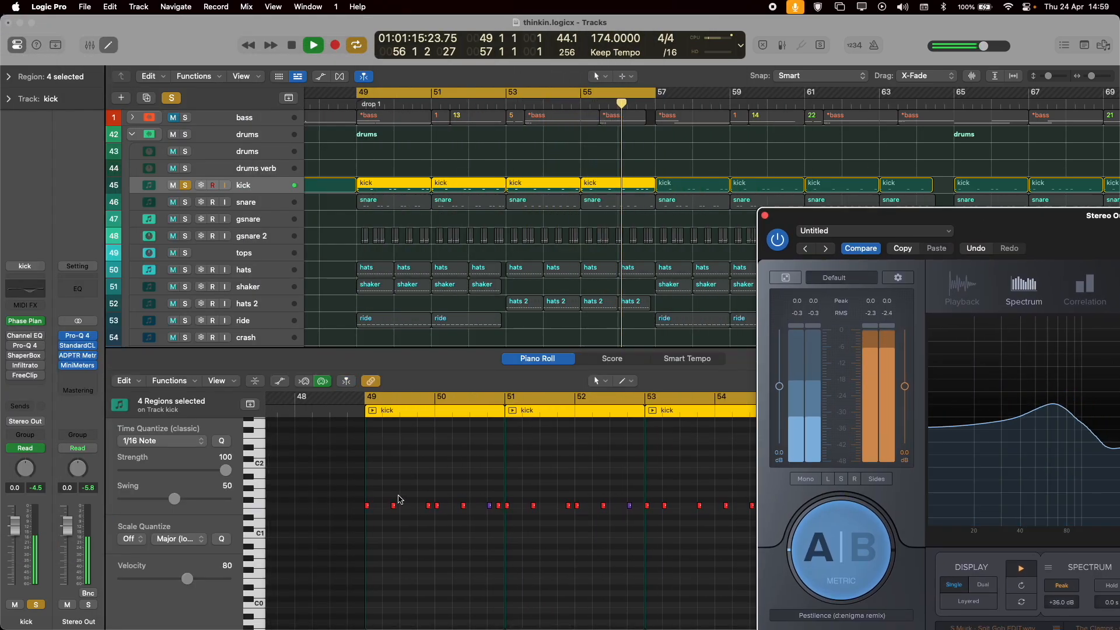
key(space)
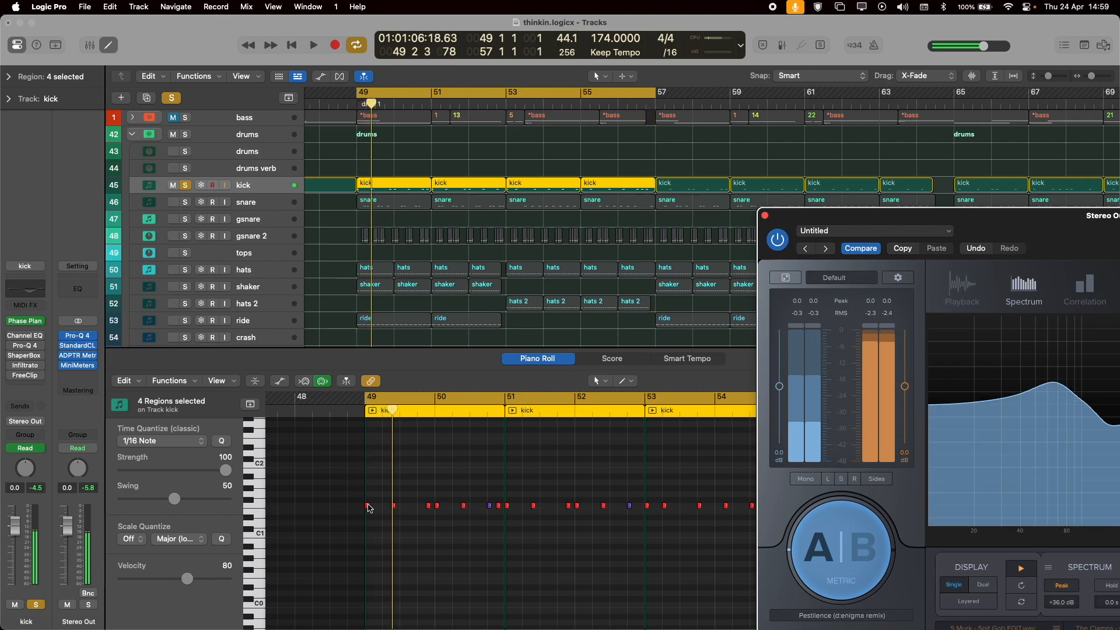
click(366, 507)
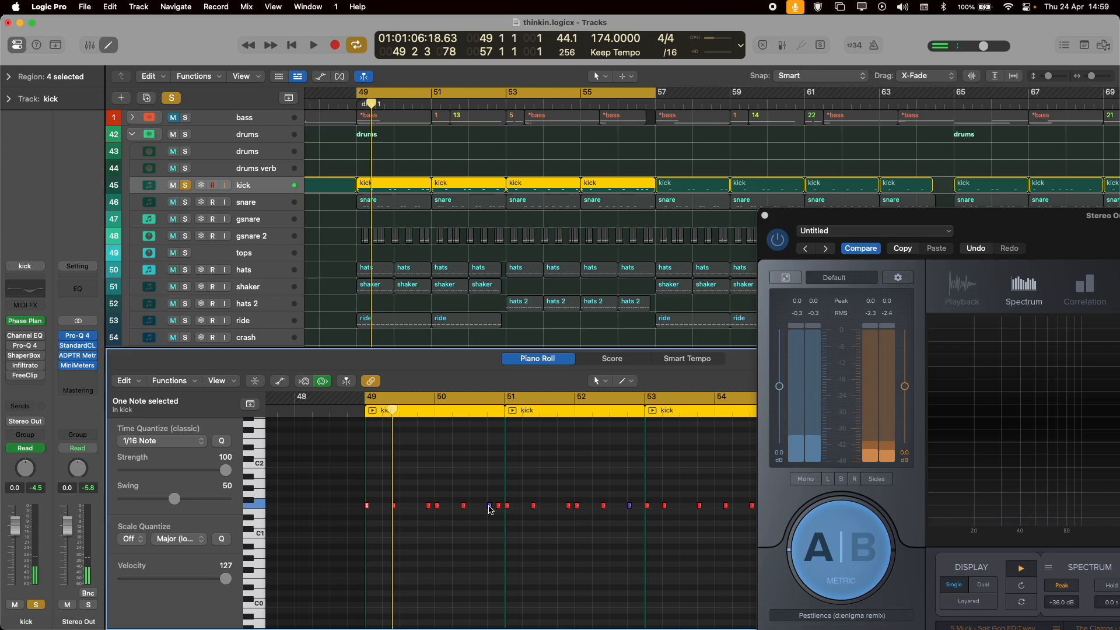
click(490, 508)
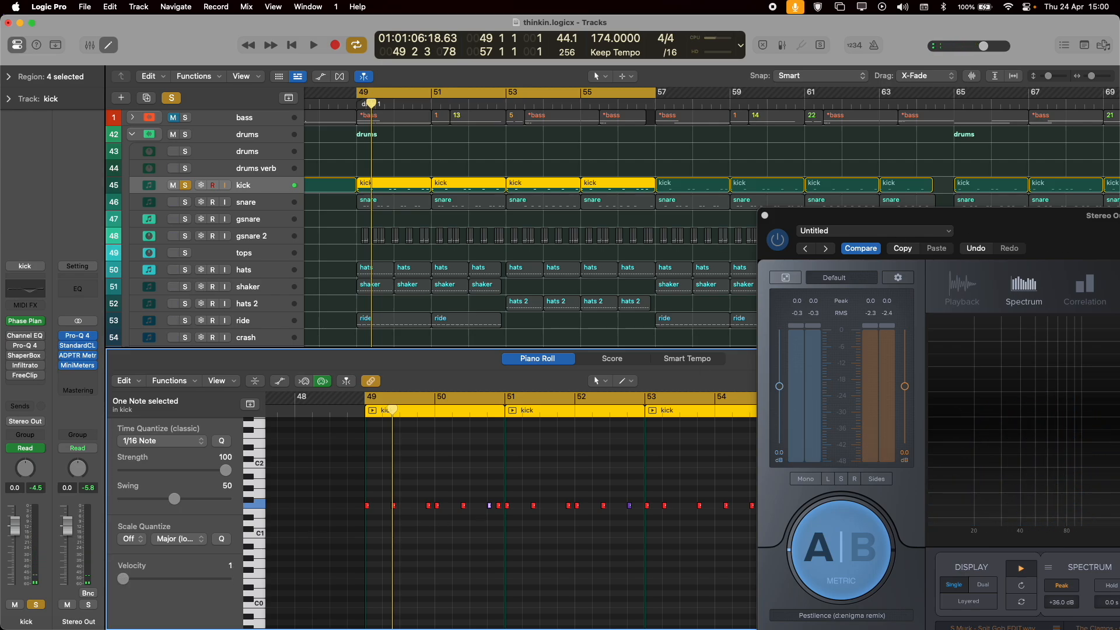
Open Phase Plant on the kick track and audition the loop to examine how velocity modulates the Lane 3 gain.
click(25, 321)
drag(600, 189, 740, 163)
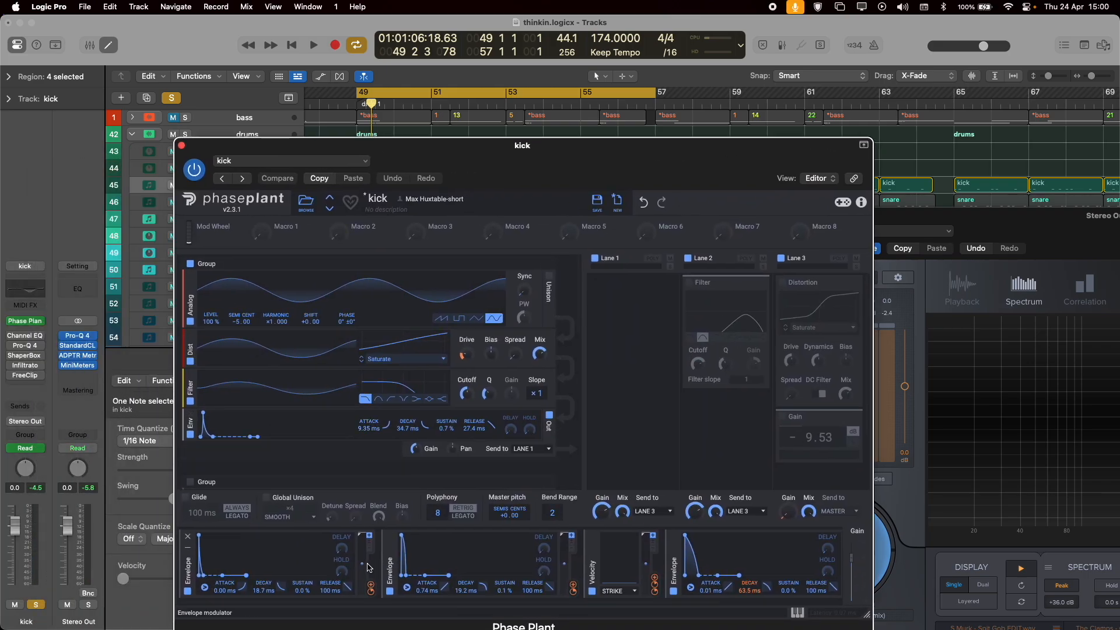
drag(655, 578, 817, 437)
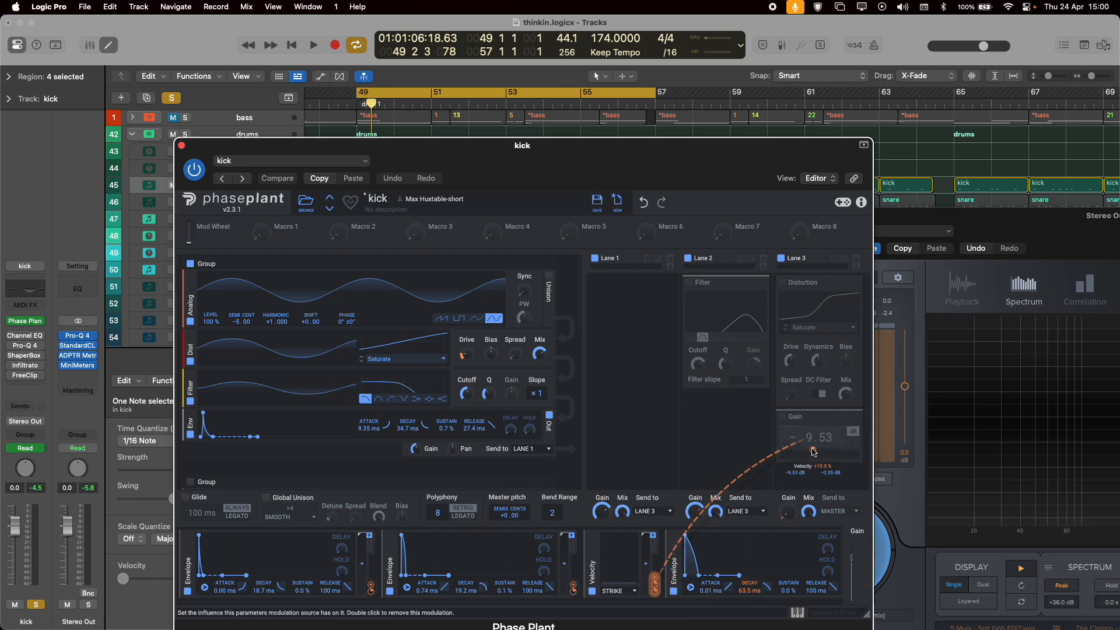
key(space)
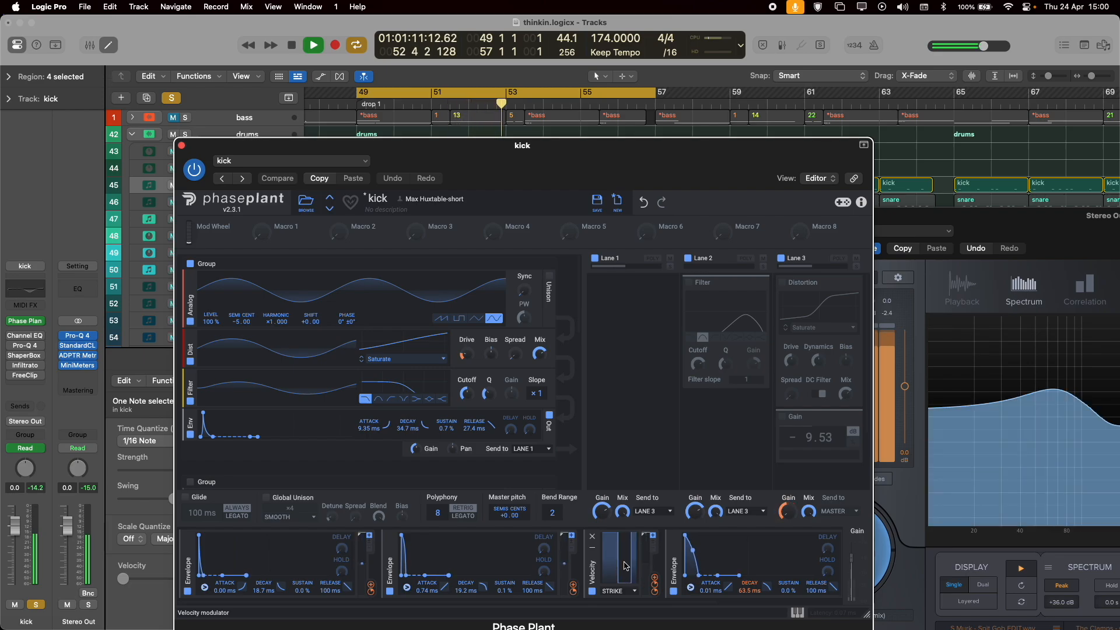
key(space)
Examine what the Phase Plant envelope and velocity modulators control, along with the sine group's distortion, filter and envelope.
mouse_move(372, 593)
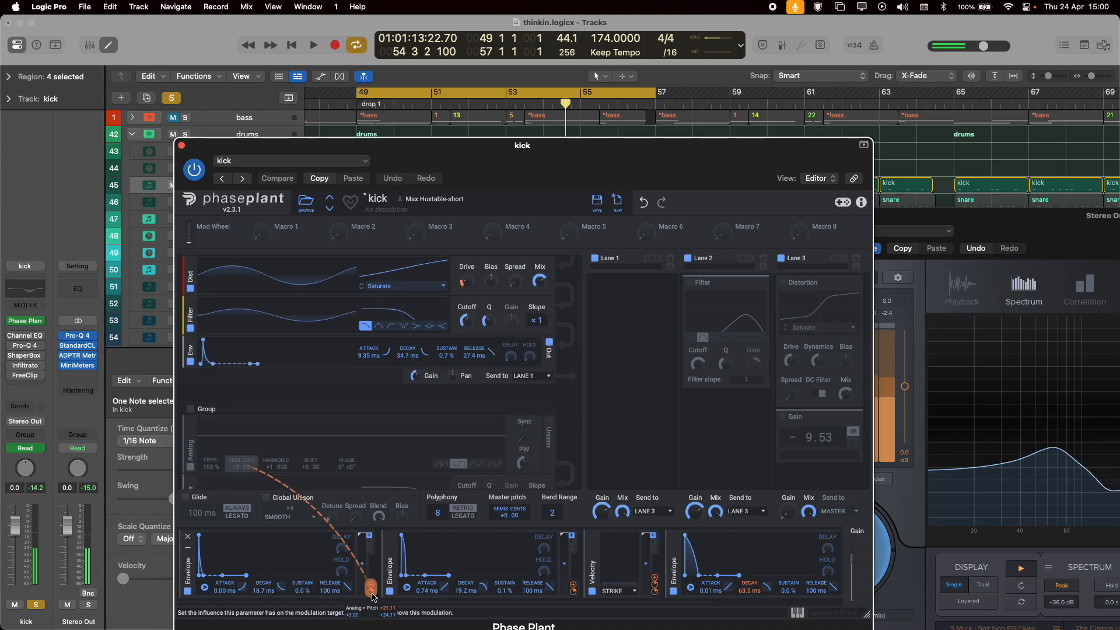
mouse_move(576, 593)
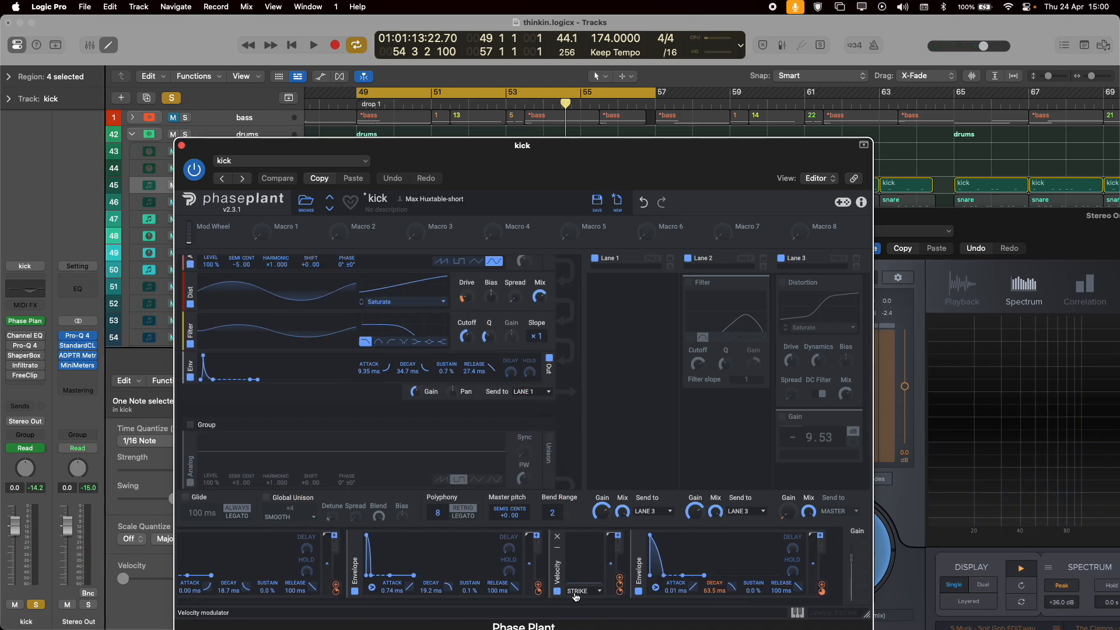
scroll(358, 337, up, 3)
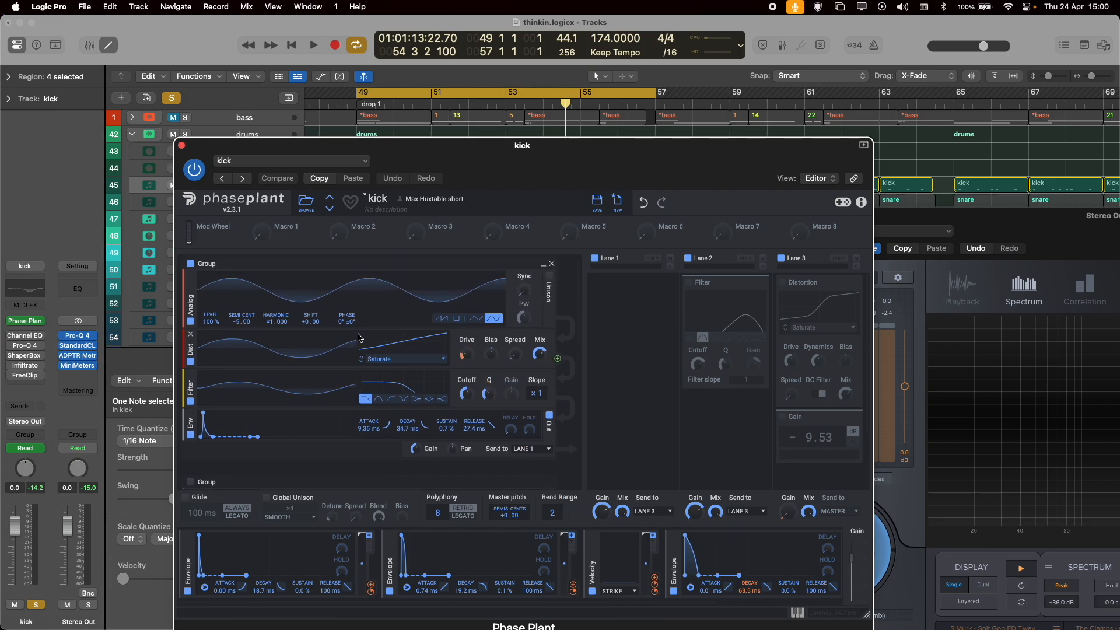
scroll(720, 575, right, 4)
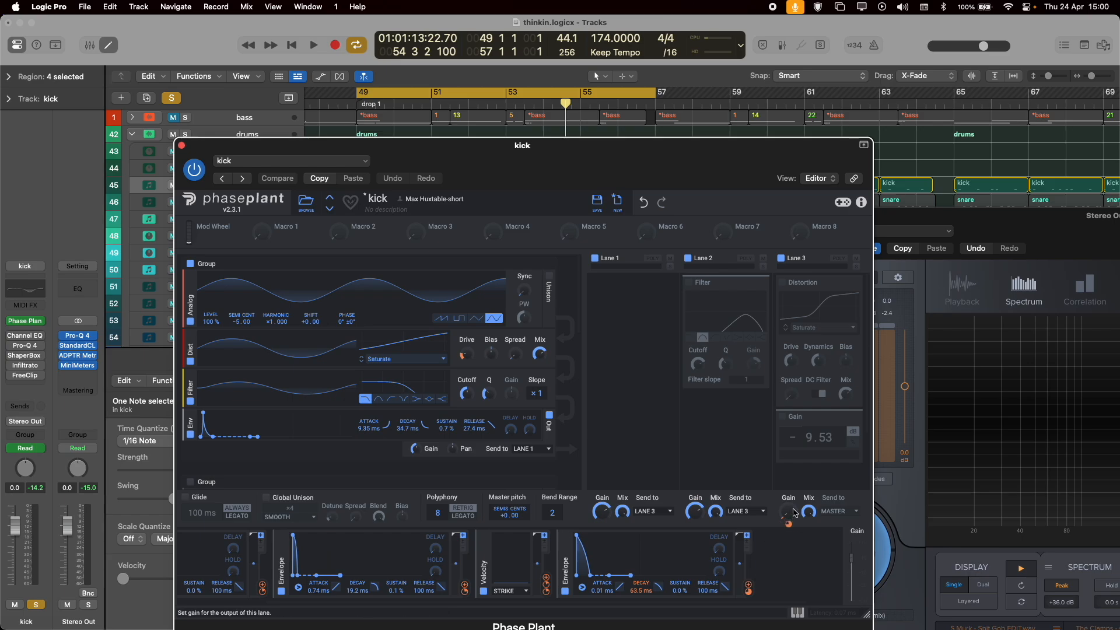
scroll(711, 581, left, 4)
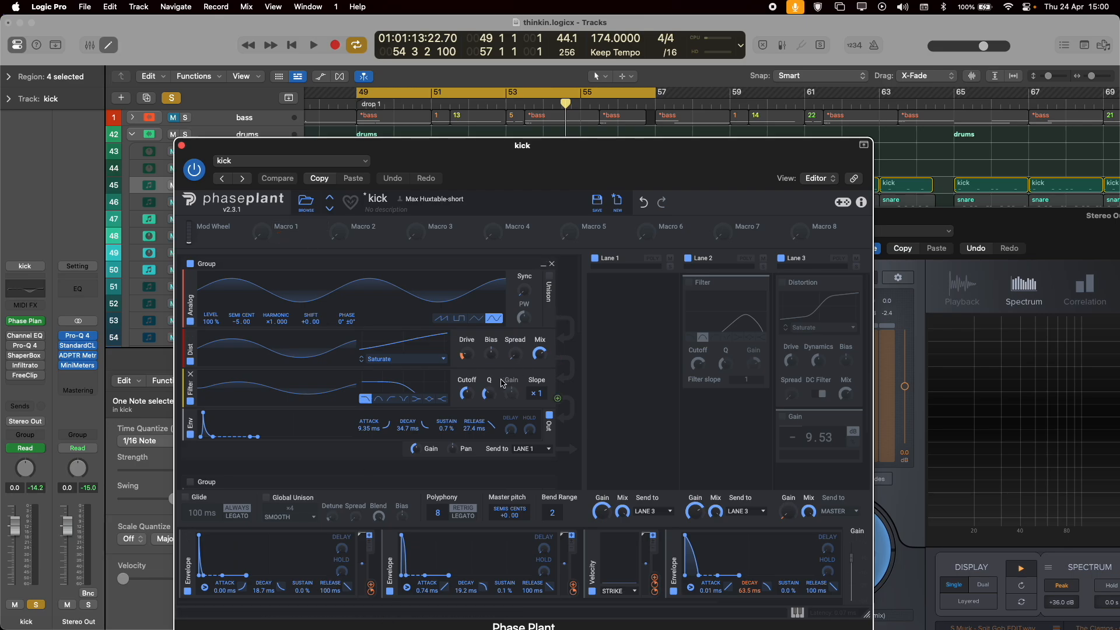
scroll(272, 390, down, 2)
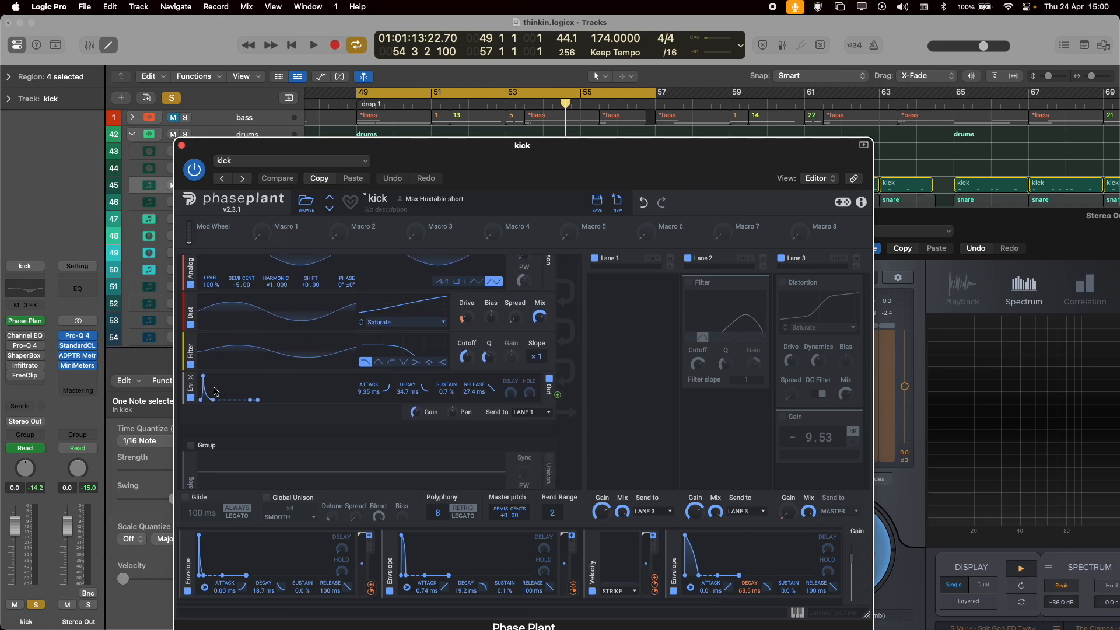
scroll(207, 364, up, 2)
Play the kick loop with the square-wave group enabled and the first sine group disabled, isolating the square layer.
key(space)
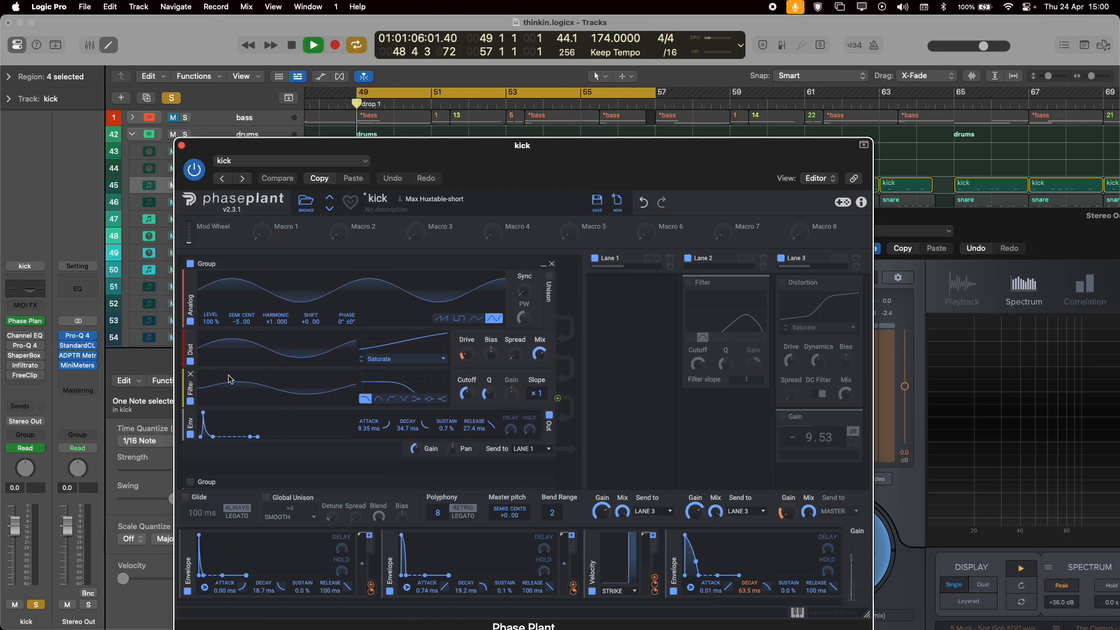
scroll(207, 359, down, 9)
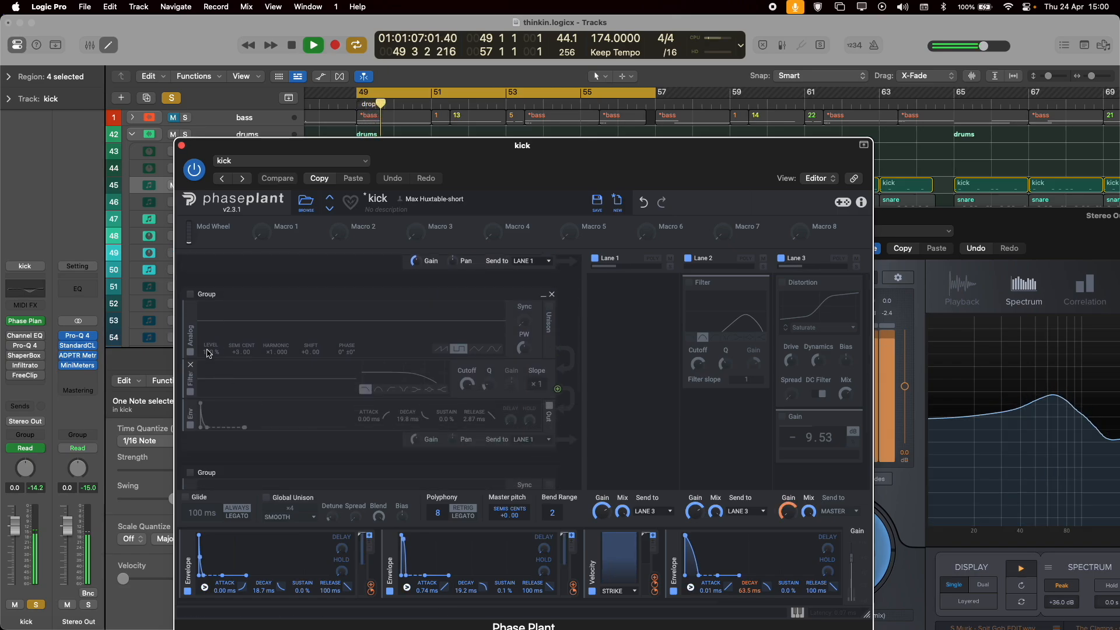
click(189, 294)
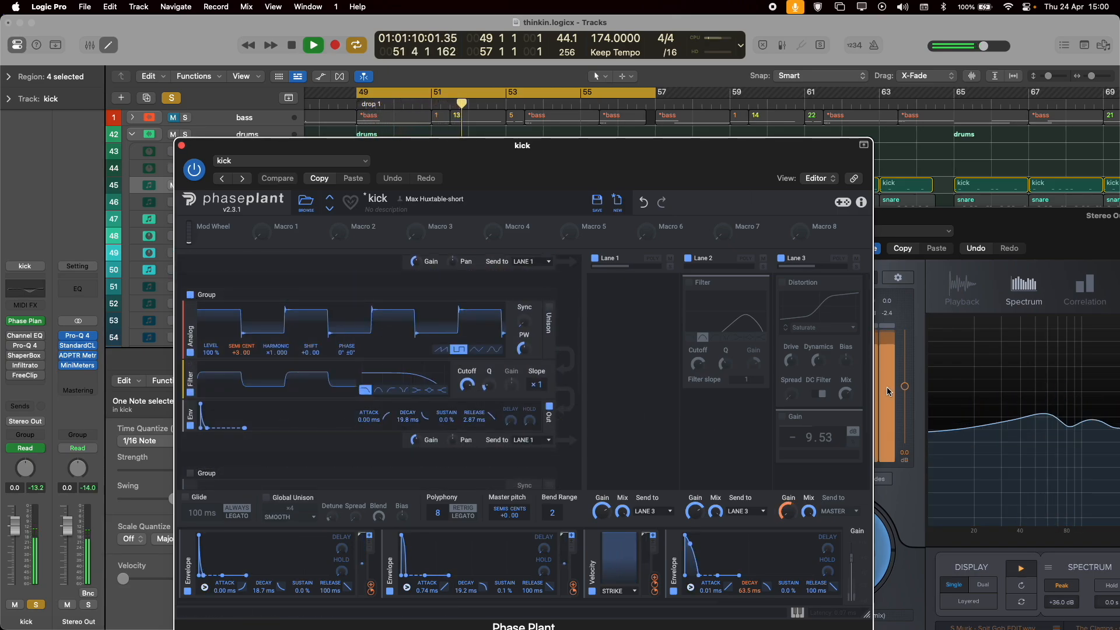
scroll(228, 326, up, 10)
click(190, 264)
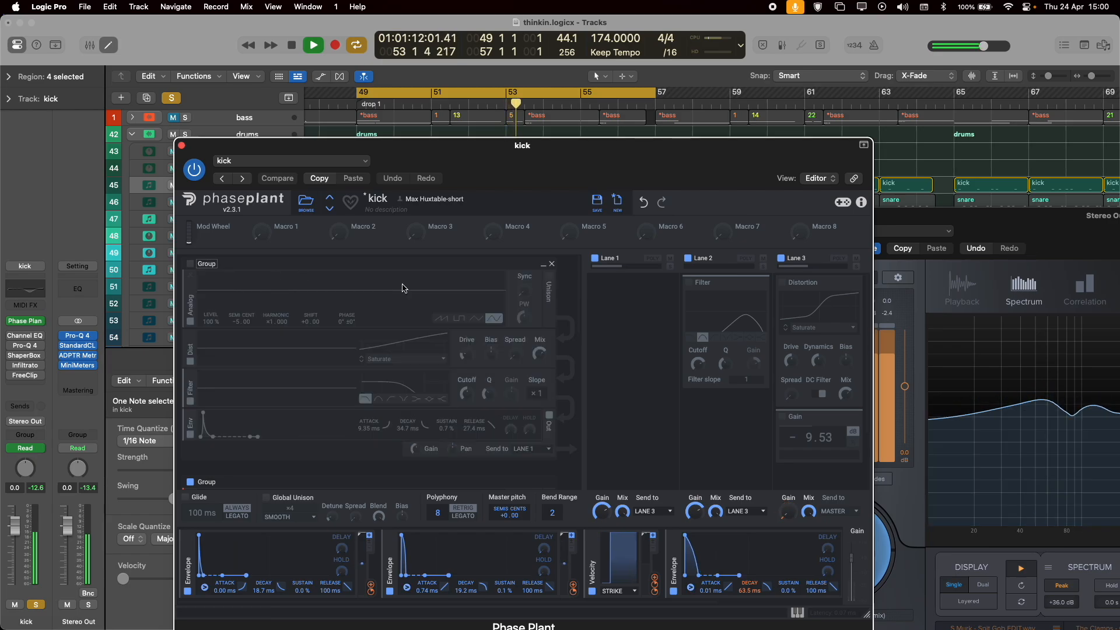
Check the square layer in the Stereo Out spectrum and close the analyser.
drag(990, 232, 805, 197)
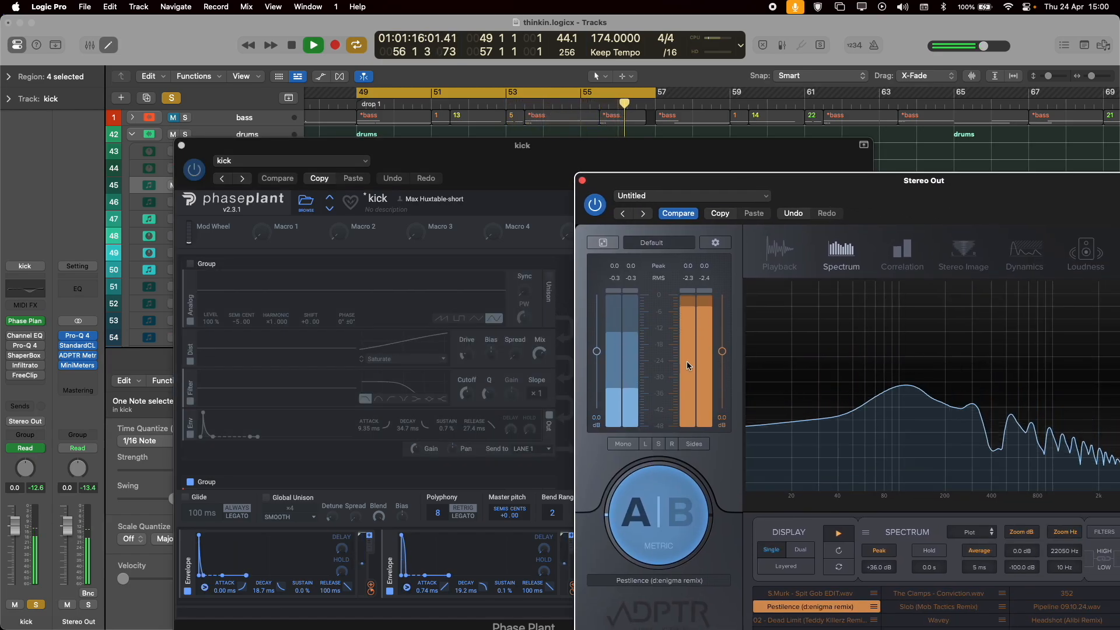
click(582, 180)
scroll(371, 342, down, 3)
scroll(371, 343, up, 4)
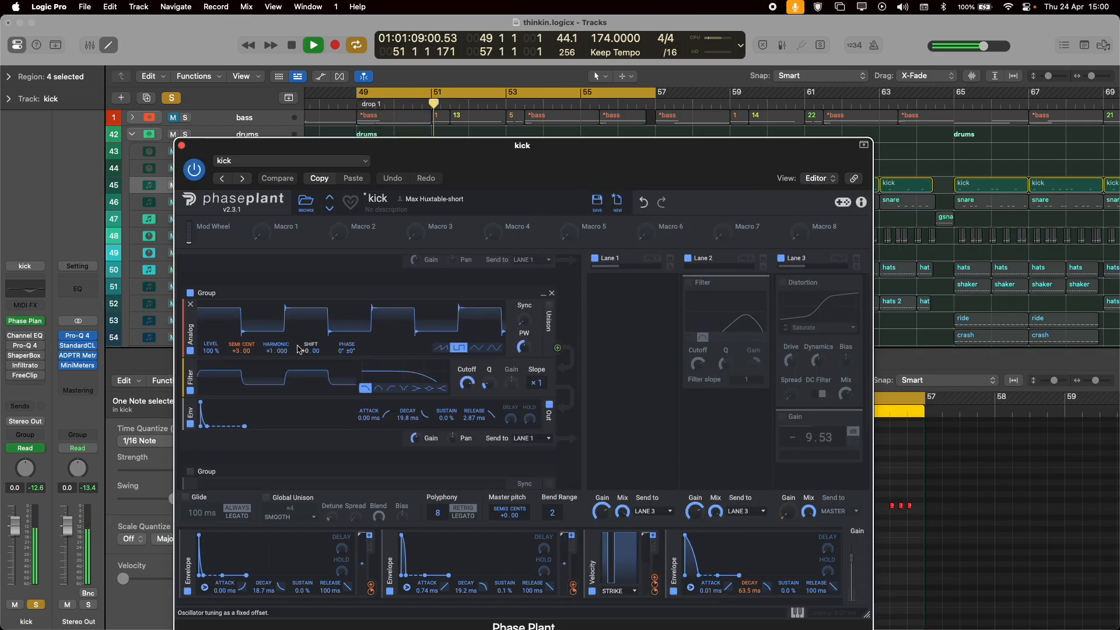
Re-enable the first sine group and enable the noise group so all three generator groups play together.
click(189, 268)
scroll(318, 365, down, 1)
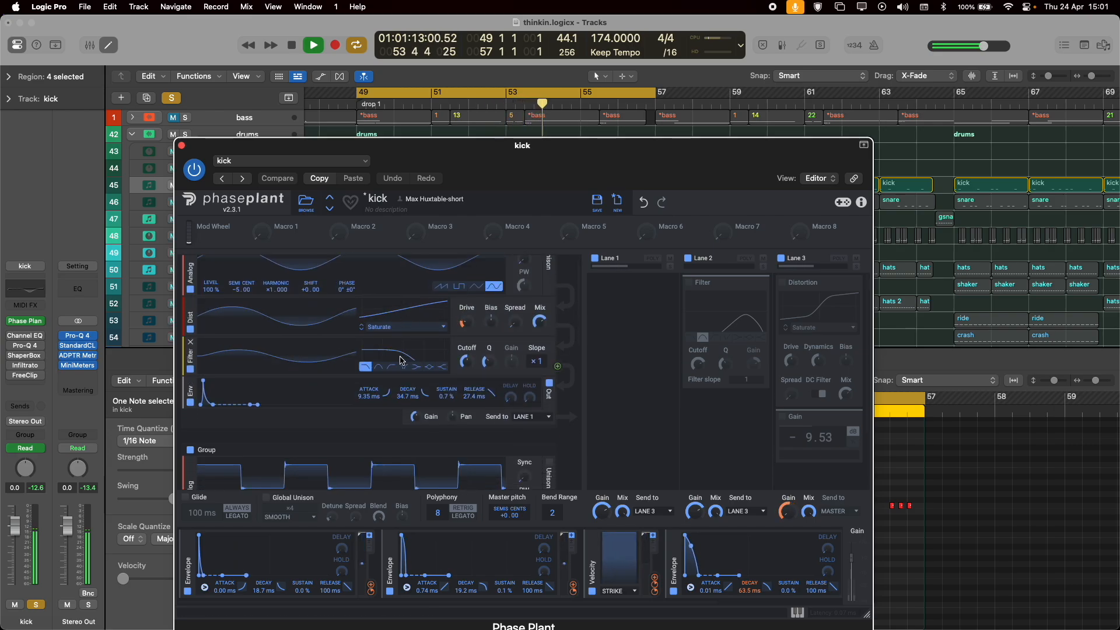
scroll(398, 362, down, 4)
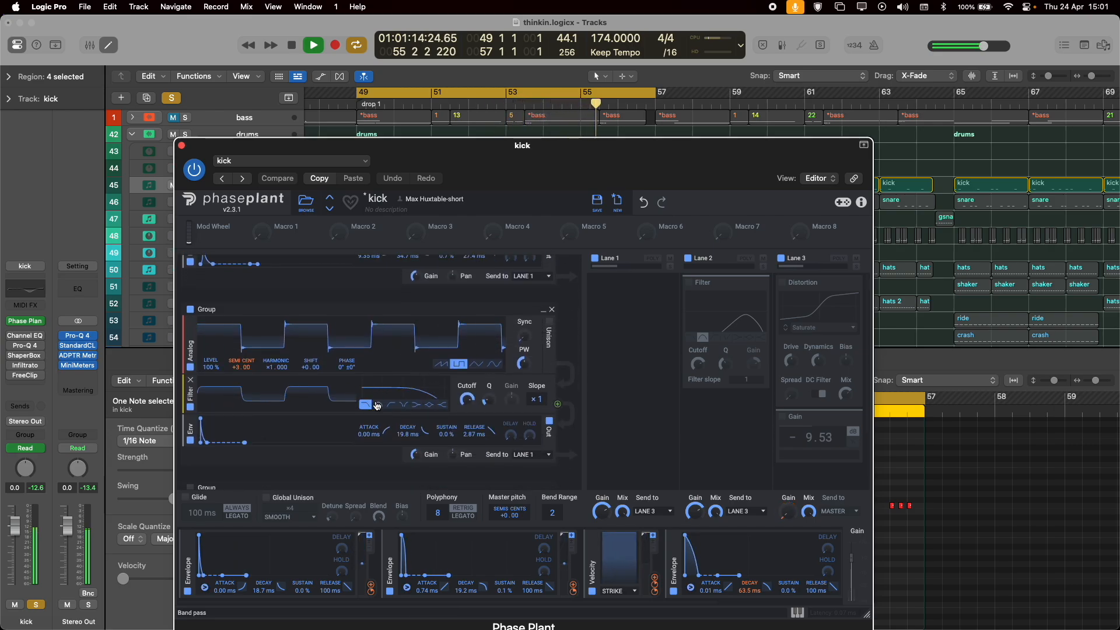
scroll(376, 406, down, 4)
scroll(262, 362, up, 3)
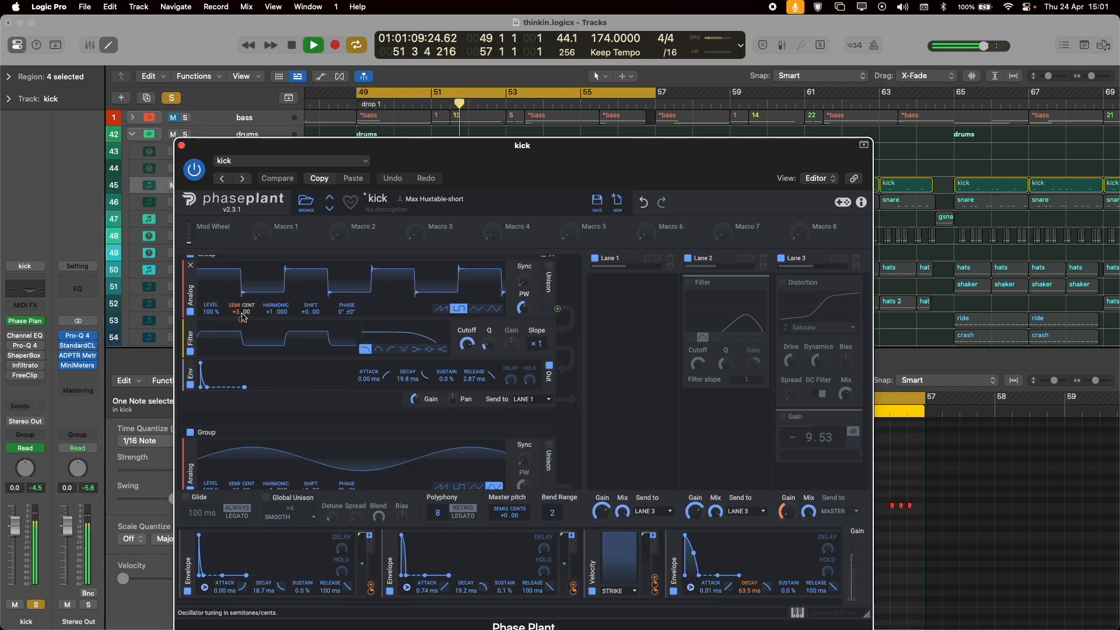
Examine the square oscillator's pitch envelope and the noise group's oscillator, distortion, filter and envelope settings.
mouse_move(241, 317)
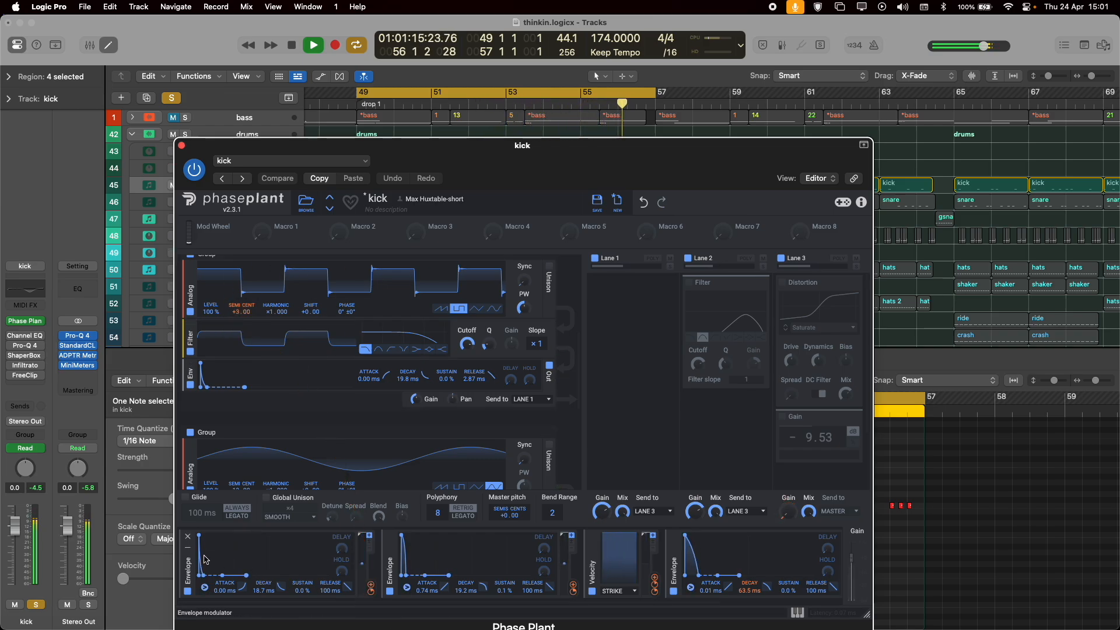
scroll(244, 457, down, 5)
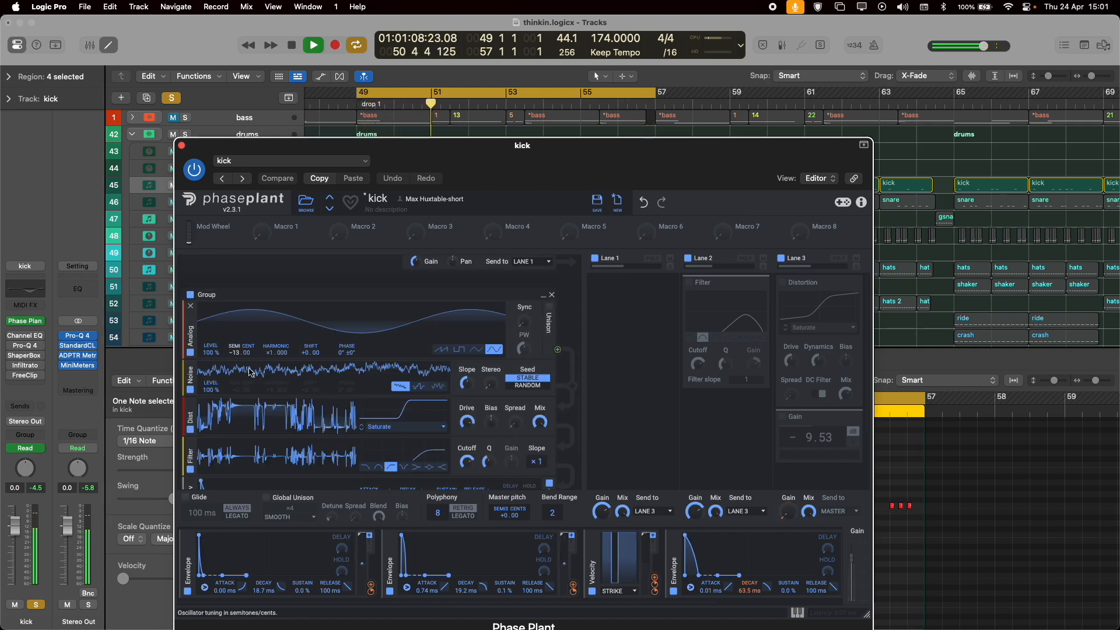
scroll(266, 318, down, 2)
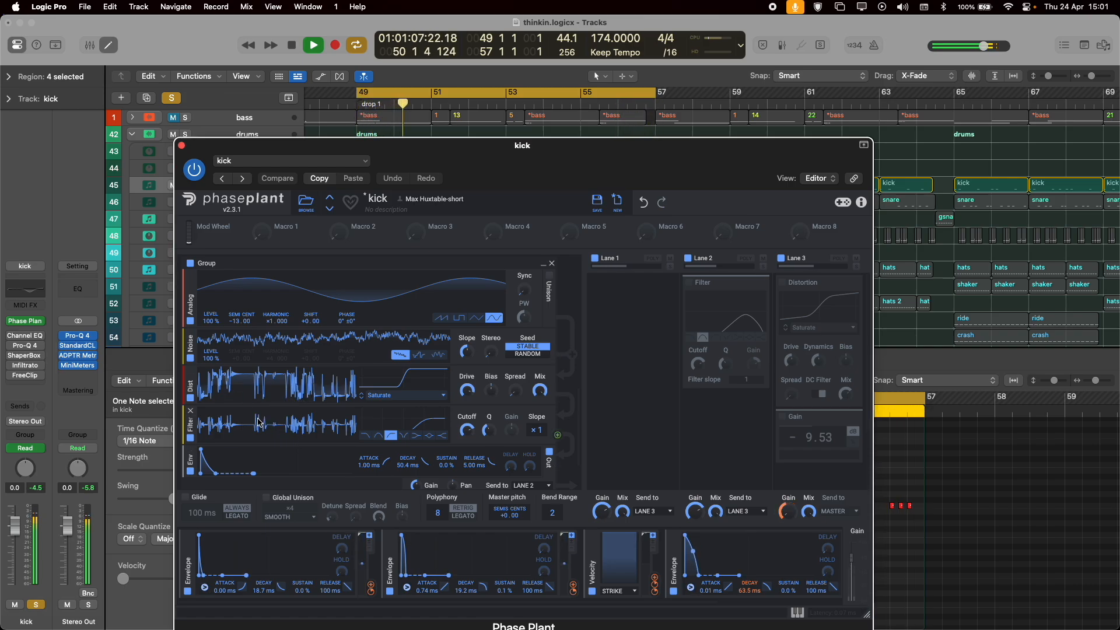
scroll(276, 402, down, 4)
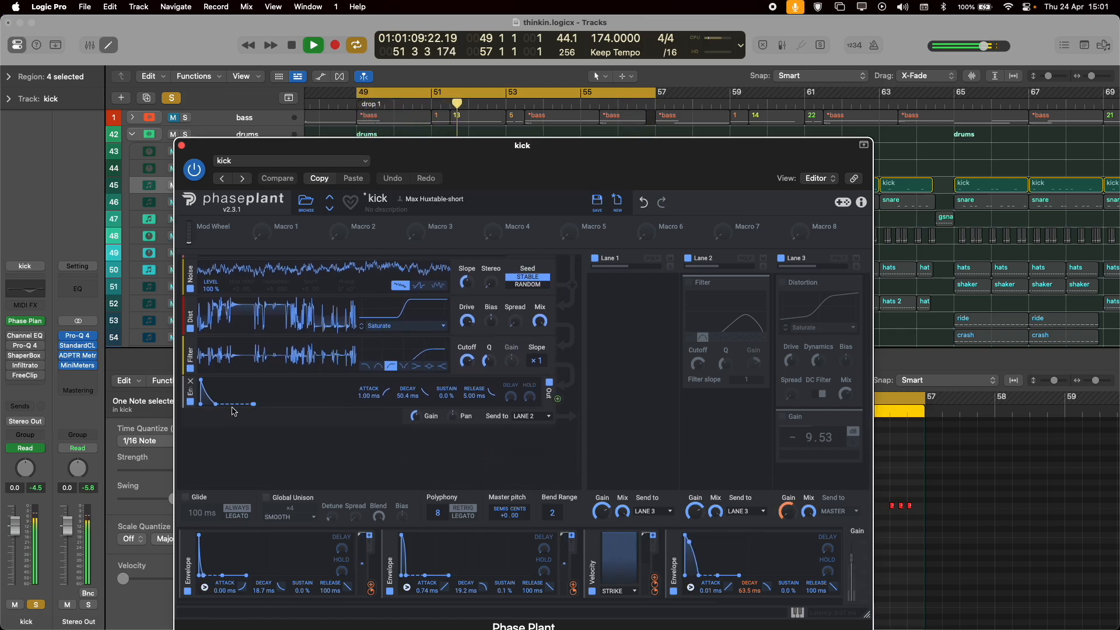
Review the groups' lane routing and enable the Filter in Lane 2 and the Distortion and Gain in Lane 3.
scroll(227, 396, up, 4)
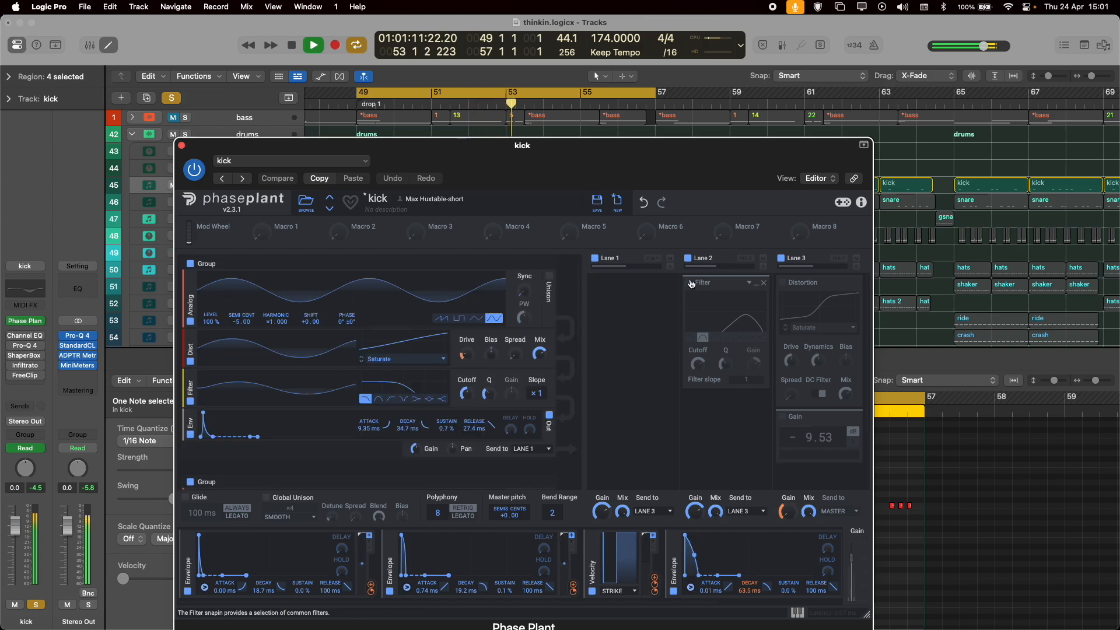
scroll(422, 373, down, 9)
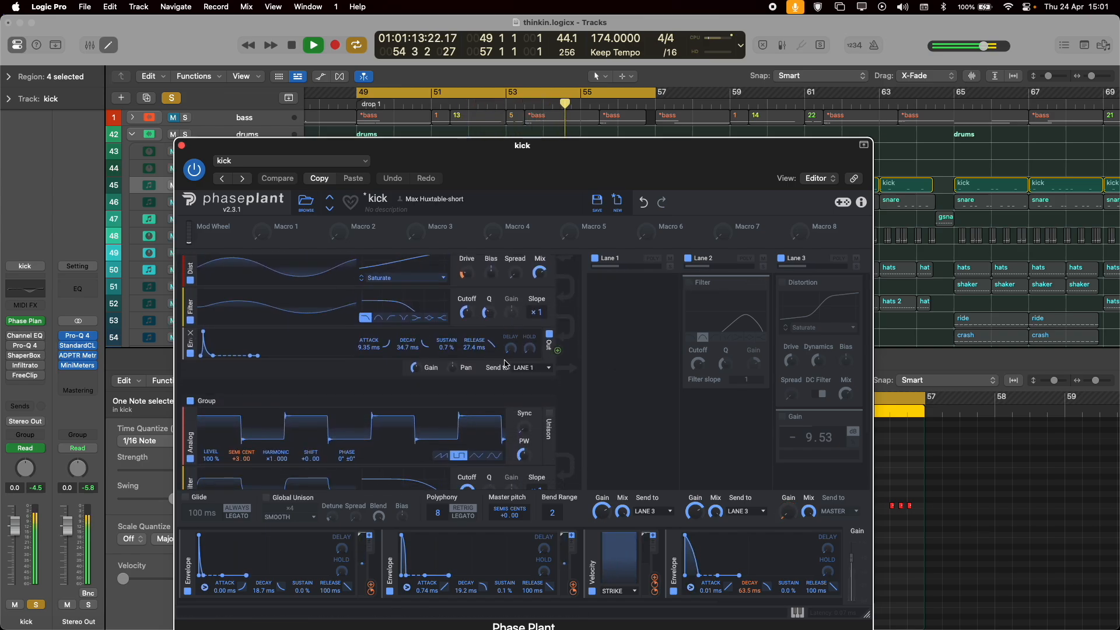
scroll(505, 364, down, 10)
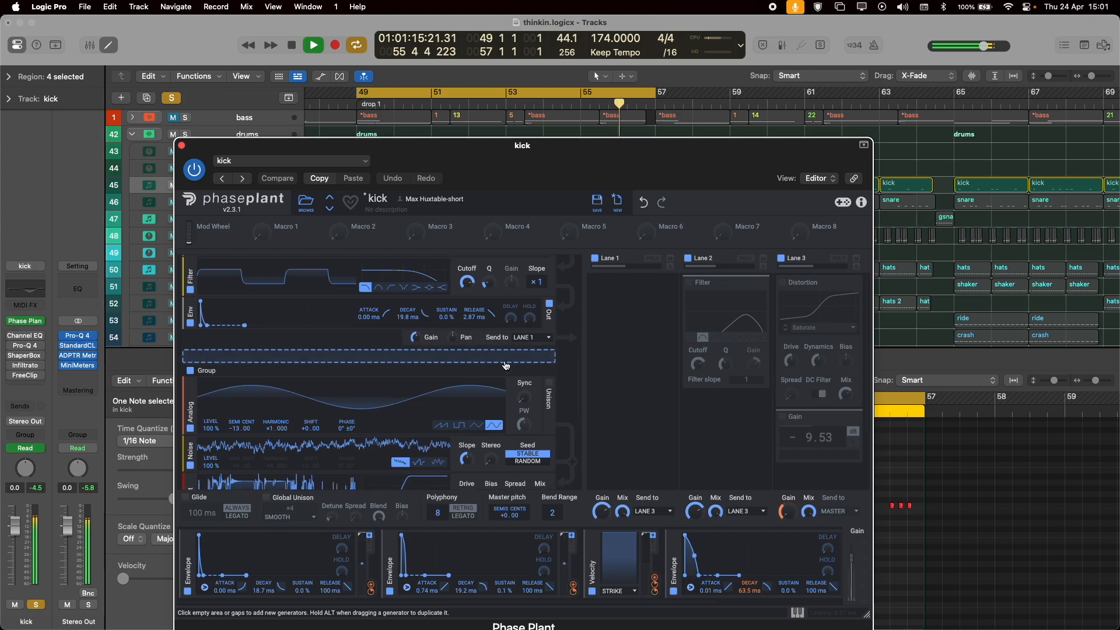
scroll(505, 364, down, 9)
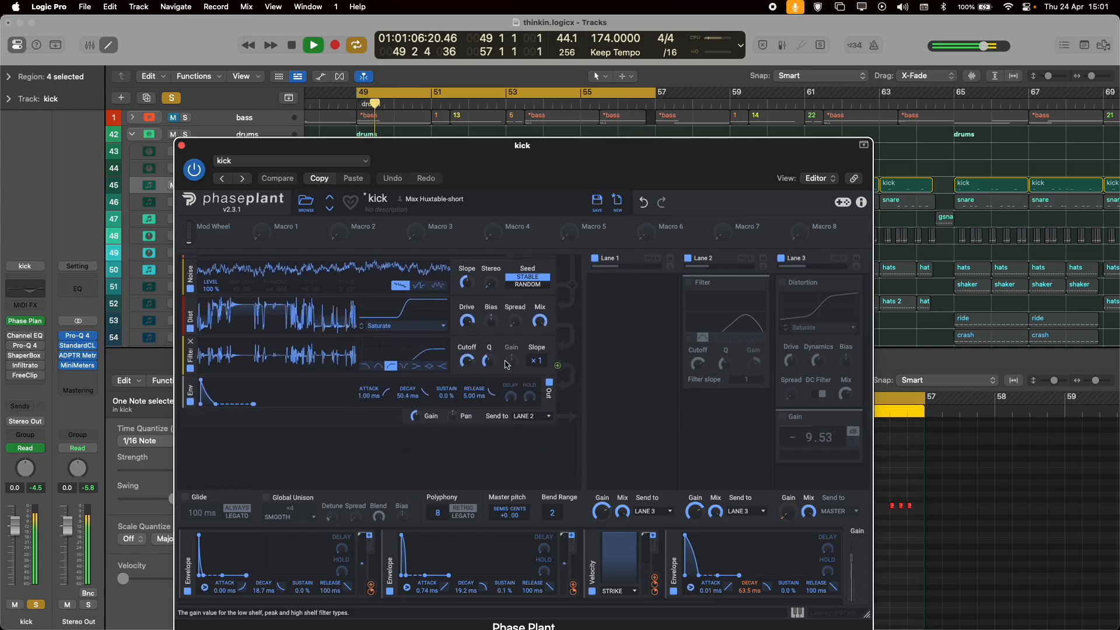
scroll(521, 386, down, 12)
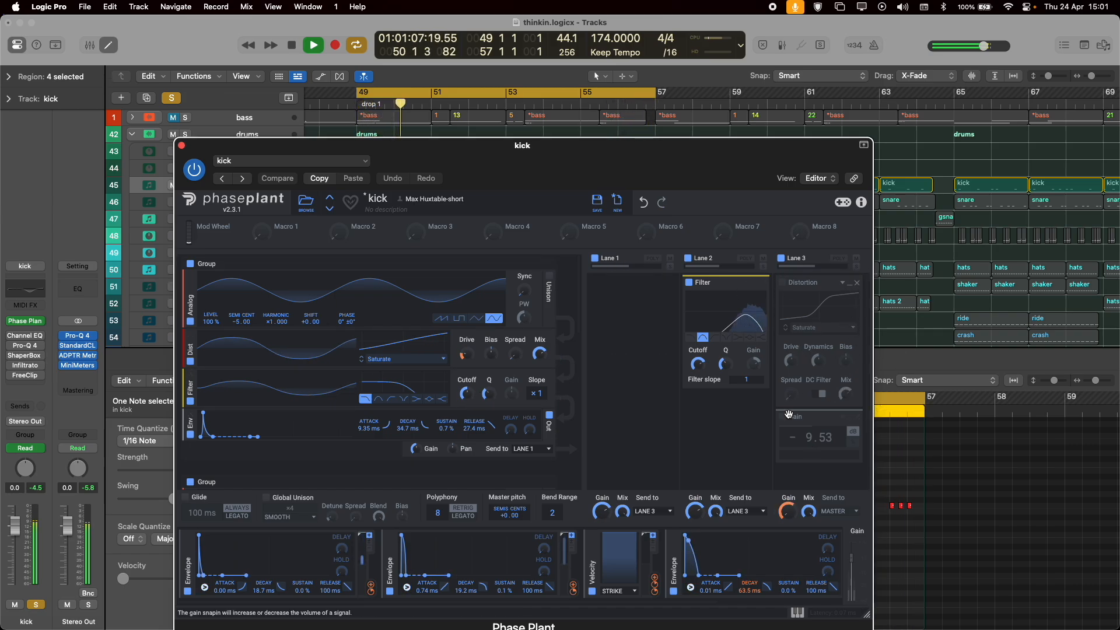
click(782, 283)
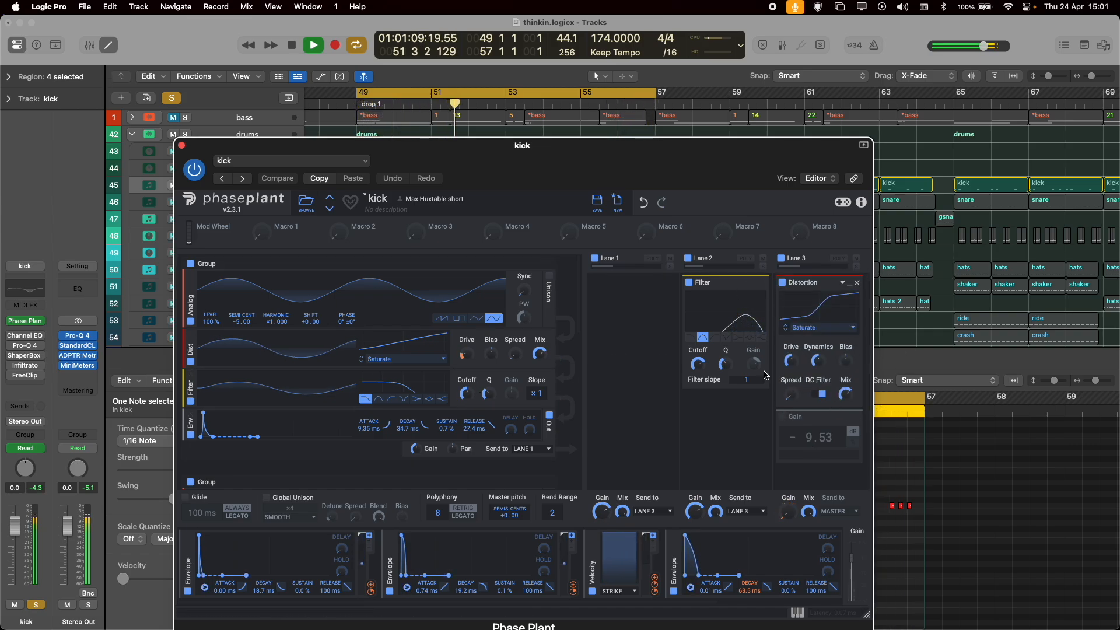
click(783, 418)
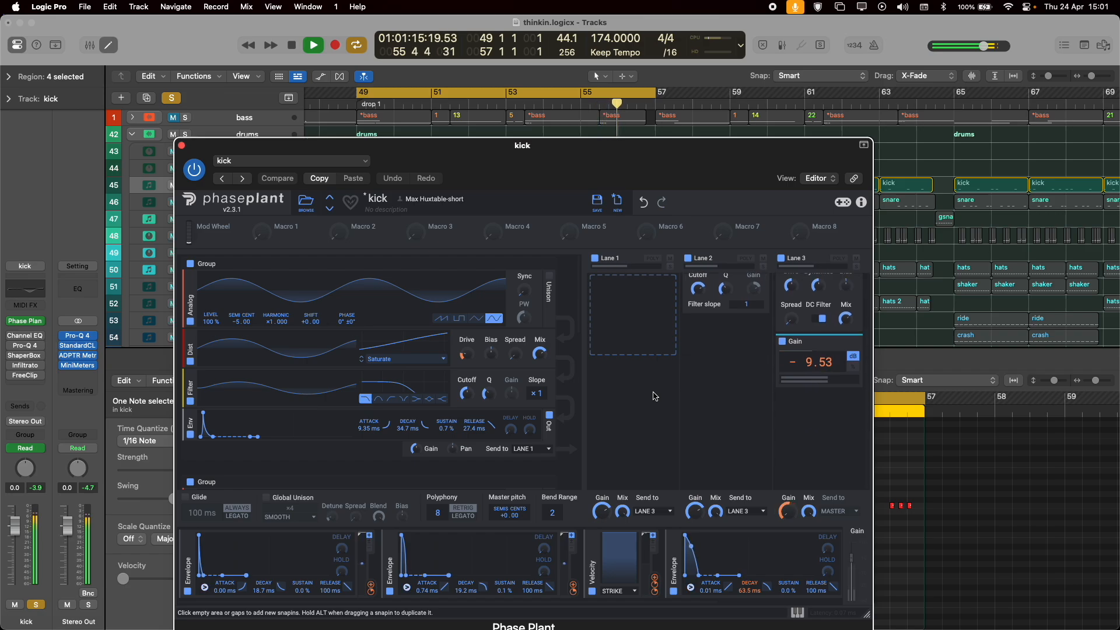
Close Phase Plant, enable the kick's Channel EQ and view its curve.
click(182, 146)
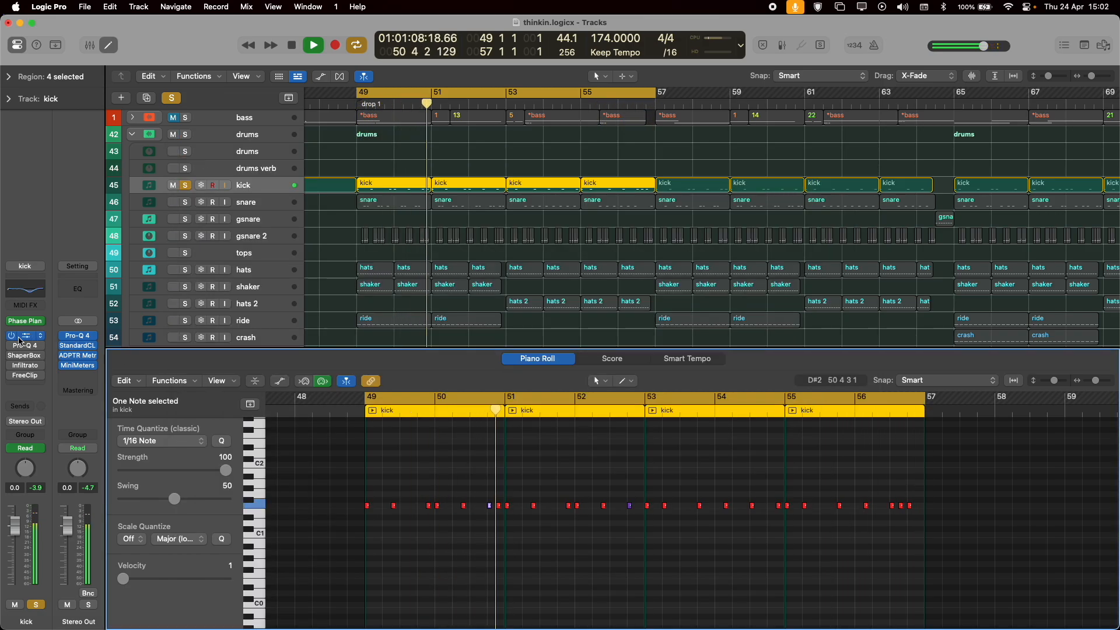
click(21, 338)
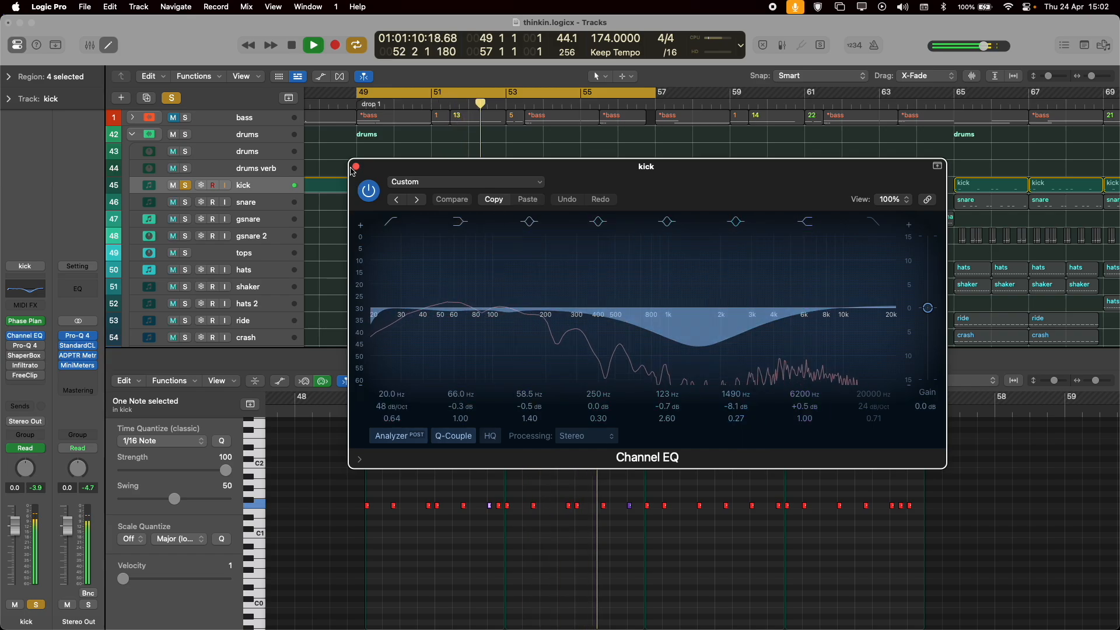
click(355, 167)
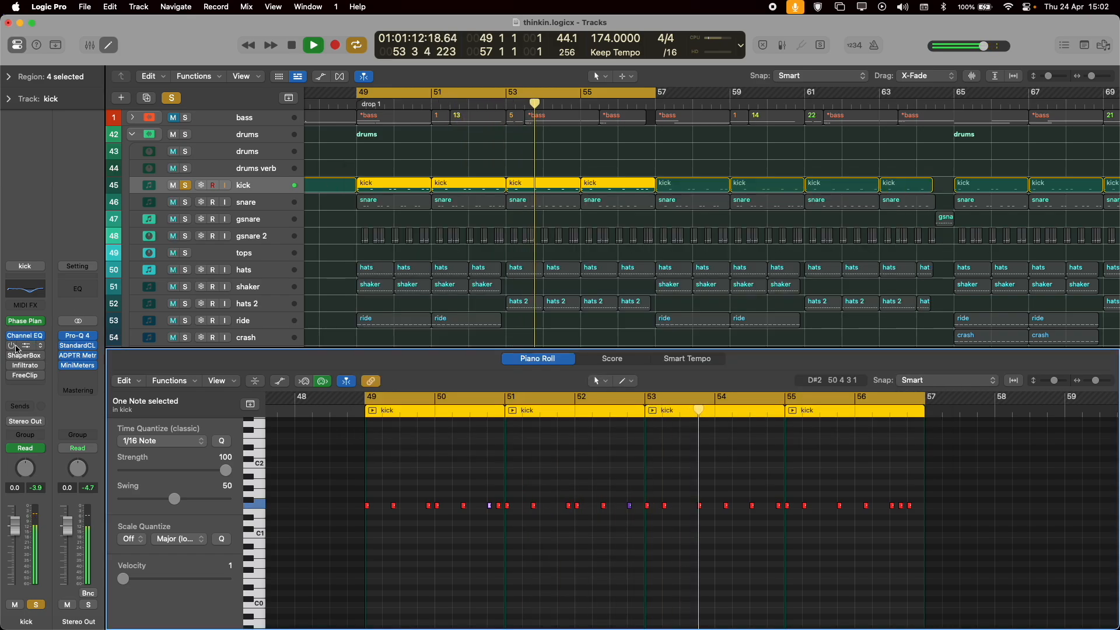
Enable Pro-Q 4 on the kick and compare the sound with its 96 dB/oct low-cut band bypassed and re-enabled.
click(18, 345)
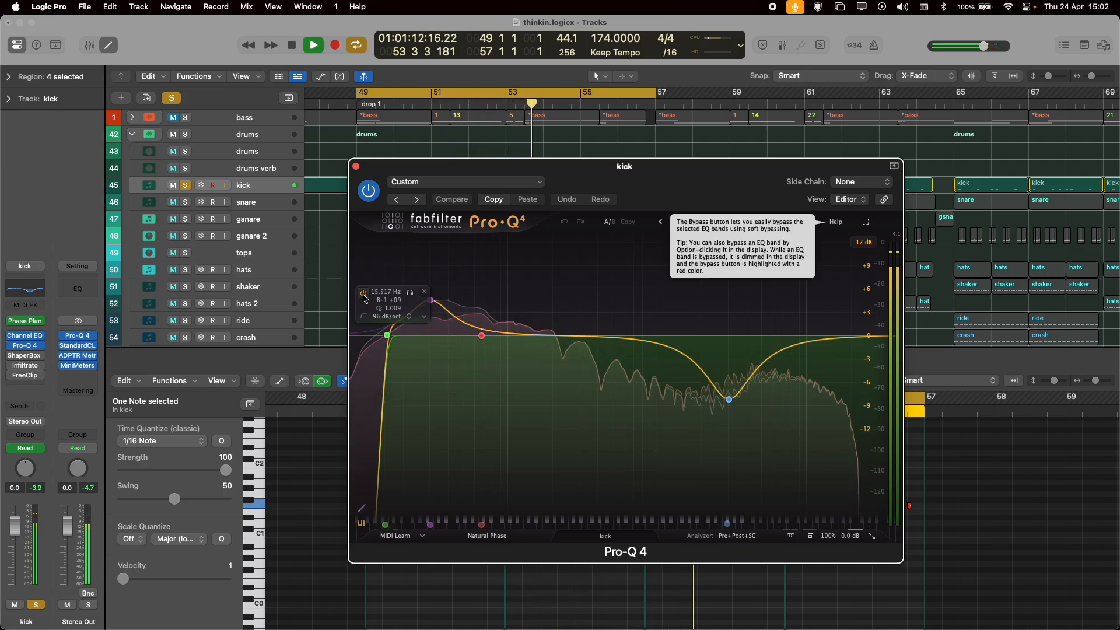
click(364, 298)
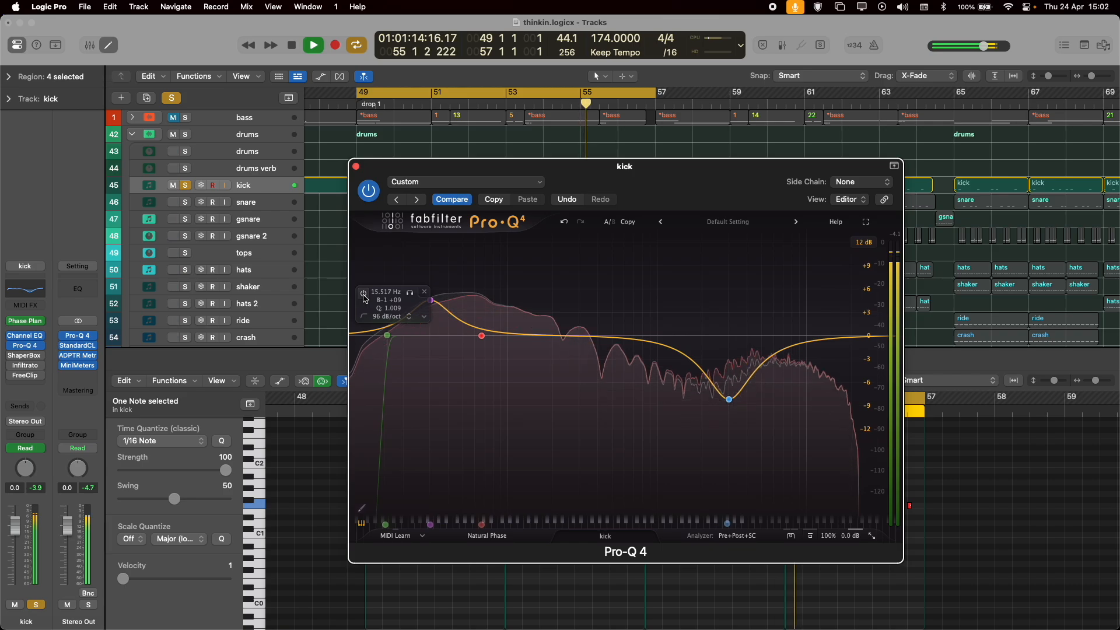
click(364, 298)
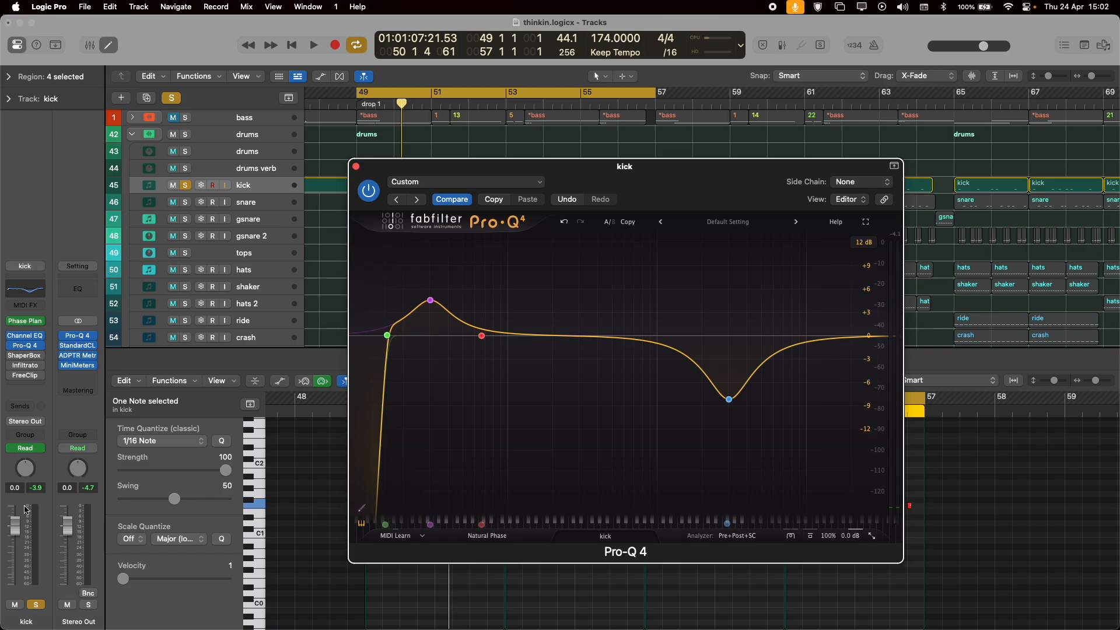
Play the soloed kick and compare its peak levels with Pro-Q 4's 96 dB/oct low-cut band enabled and bypassed, then restore the band.
key(space)
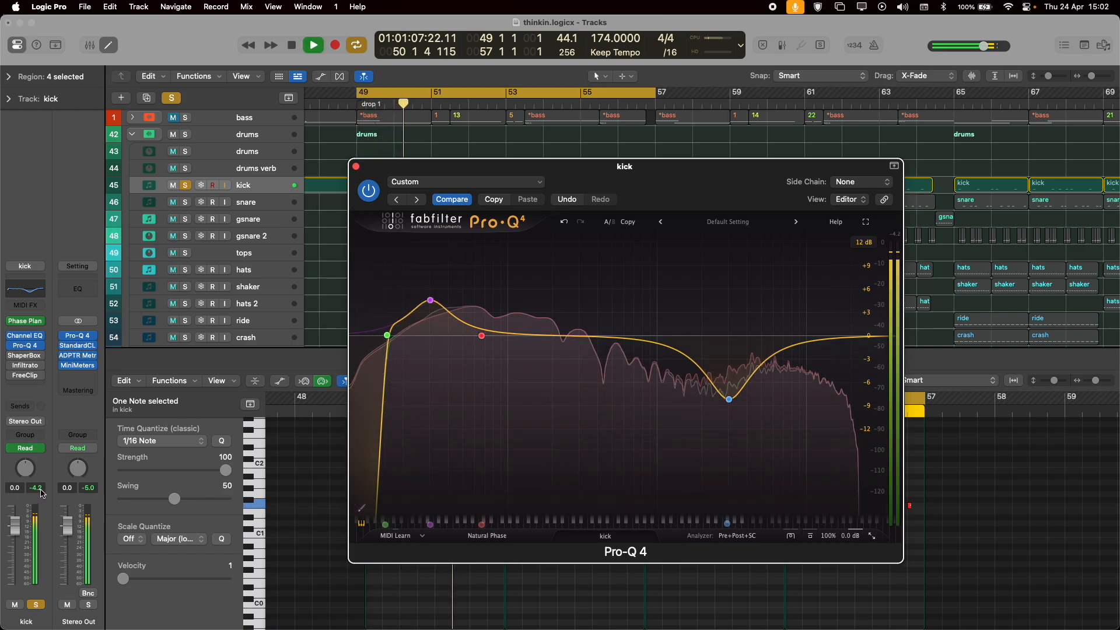
key(space)
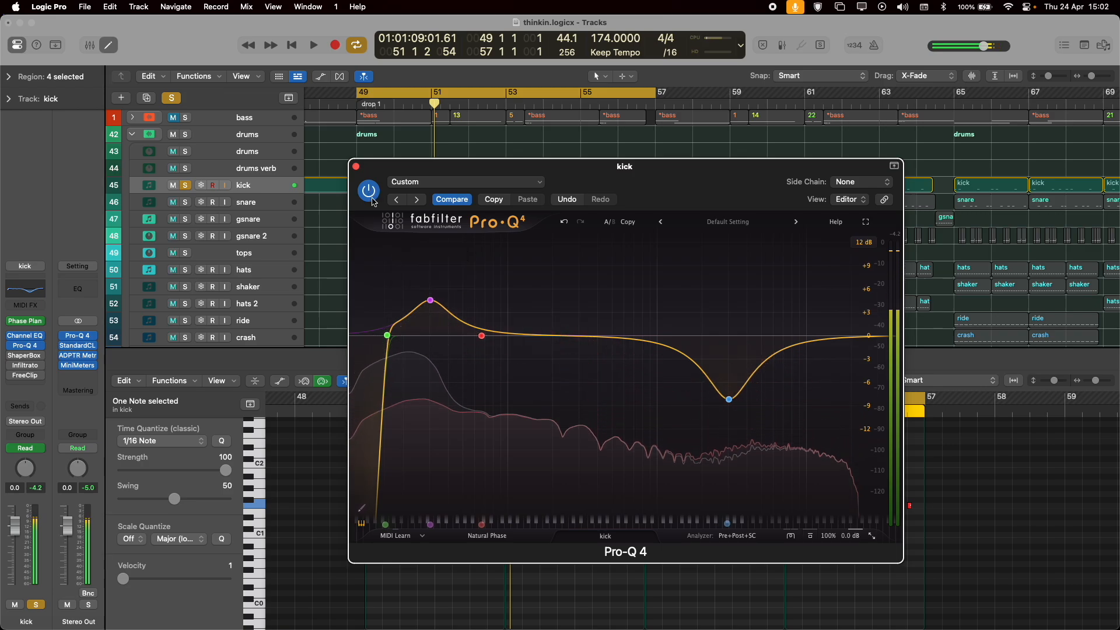
click(364, 292)
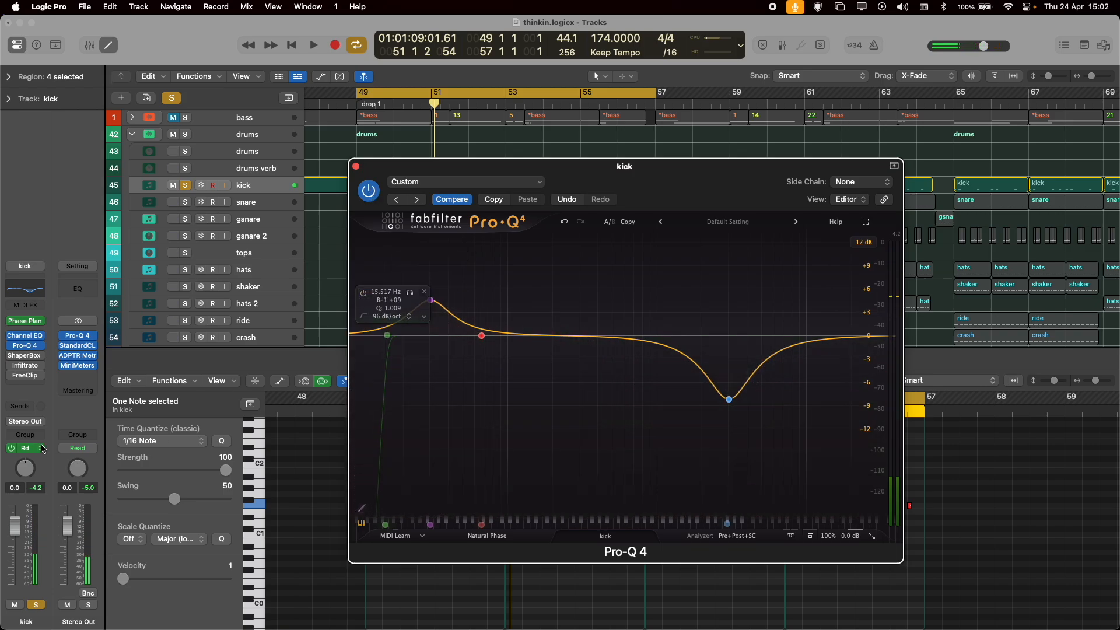
key(space)
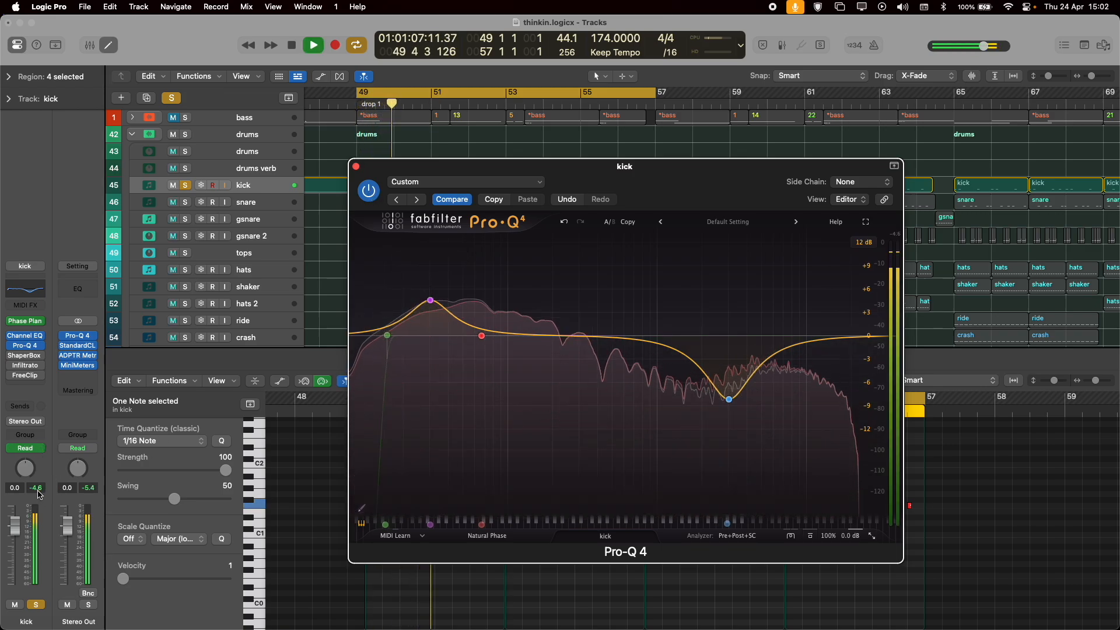
key(space)
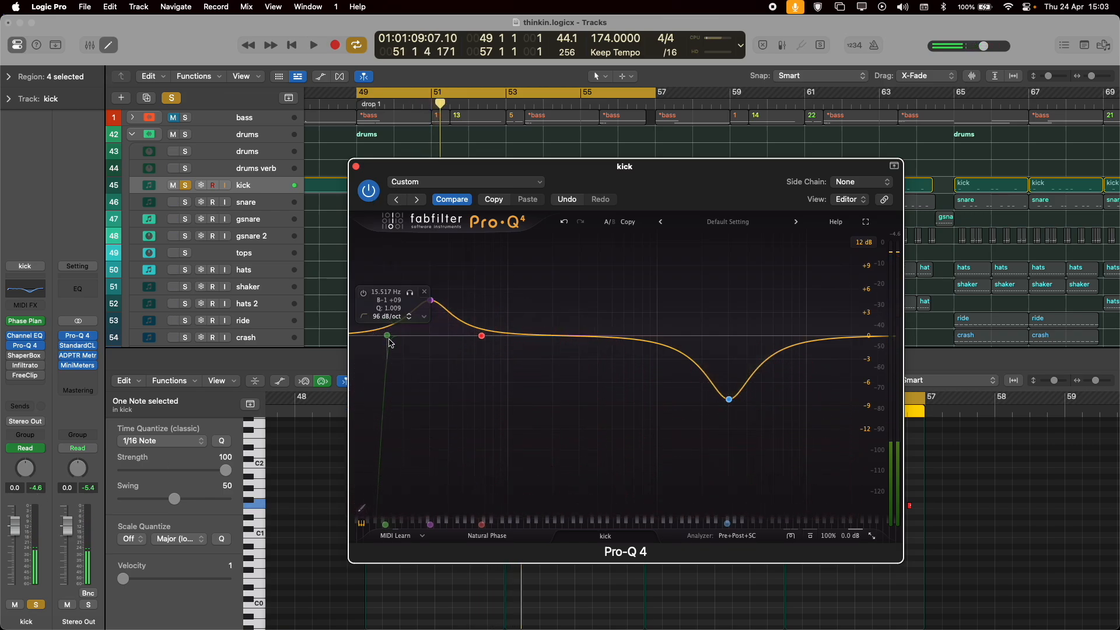
click(366, 293)
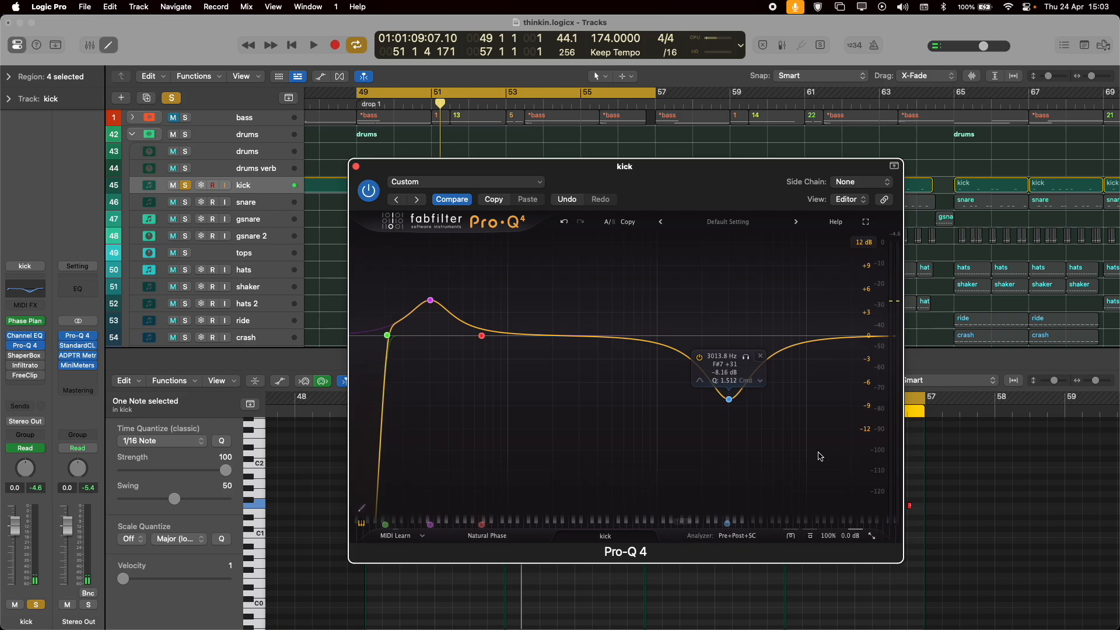
Close Pro-Q 4, enable ShaperBox 3 on the kick and review the Comp settings of its Mid and High bands during playback.
key(space)
click(356, 167)
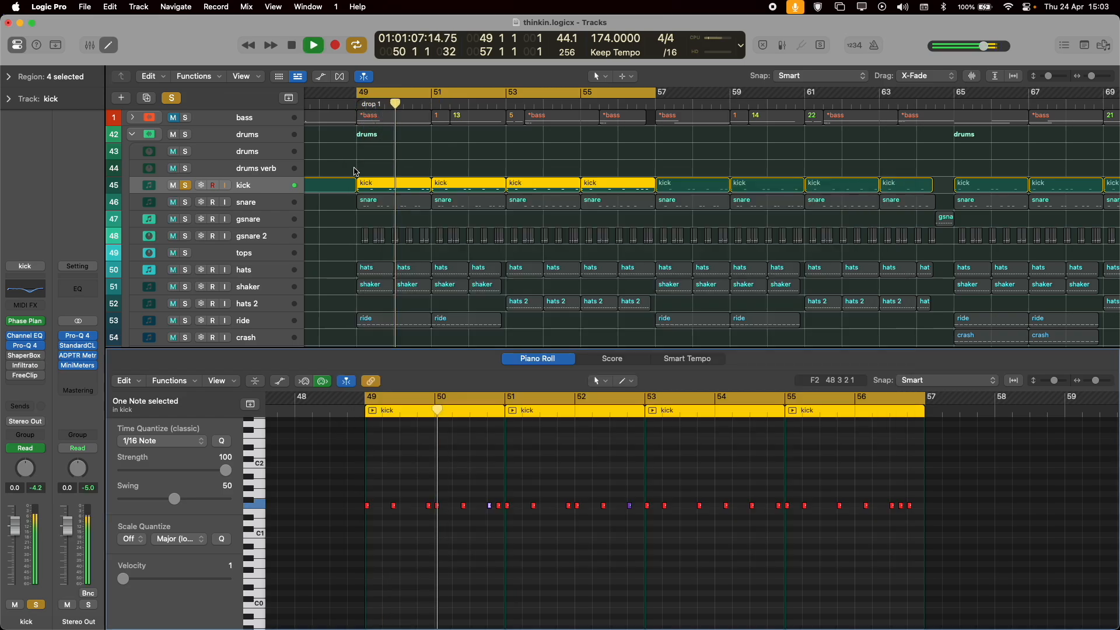
click(26, 357)
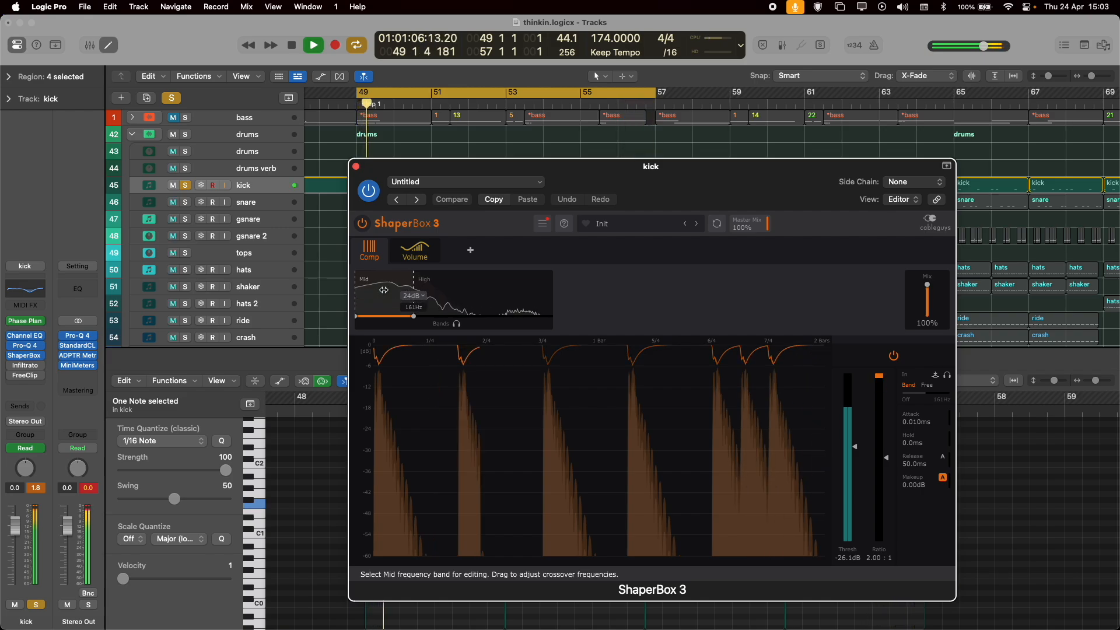
click(517, 294)
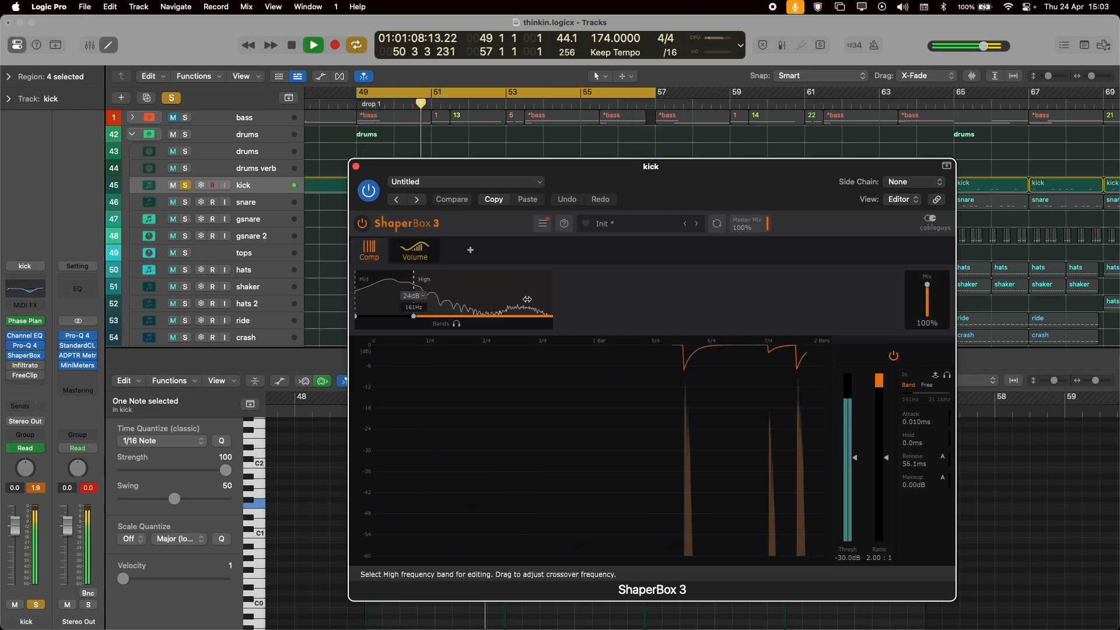
click(358, 282)
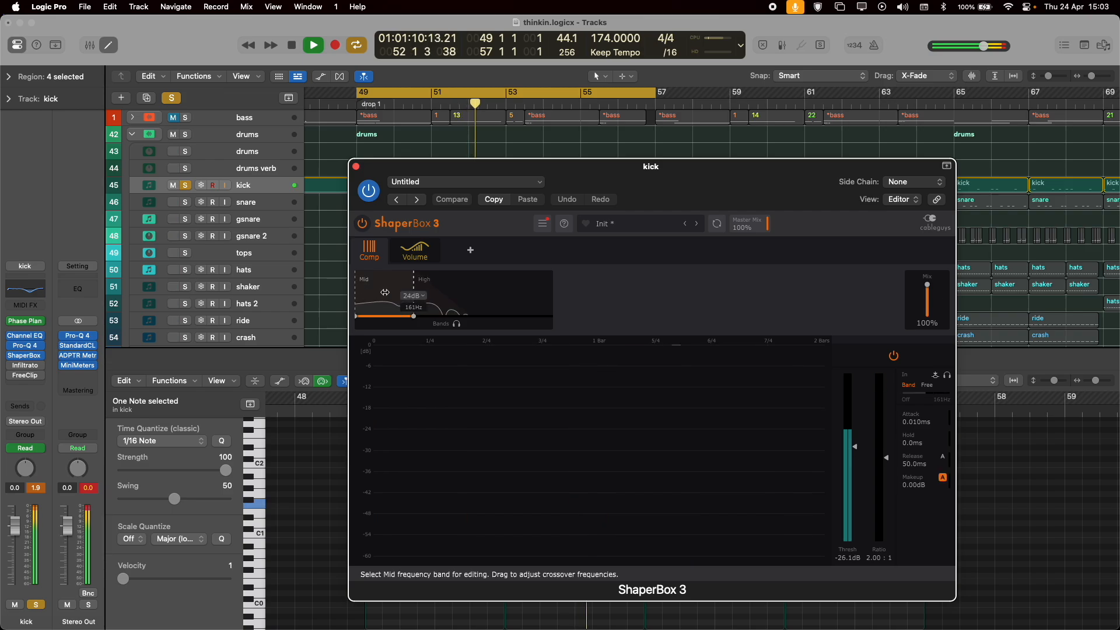
Review ShaperBox 3's audio-triggered Volume curves for the kick's High and Mid bands and close the plugin.
click(406, 259)
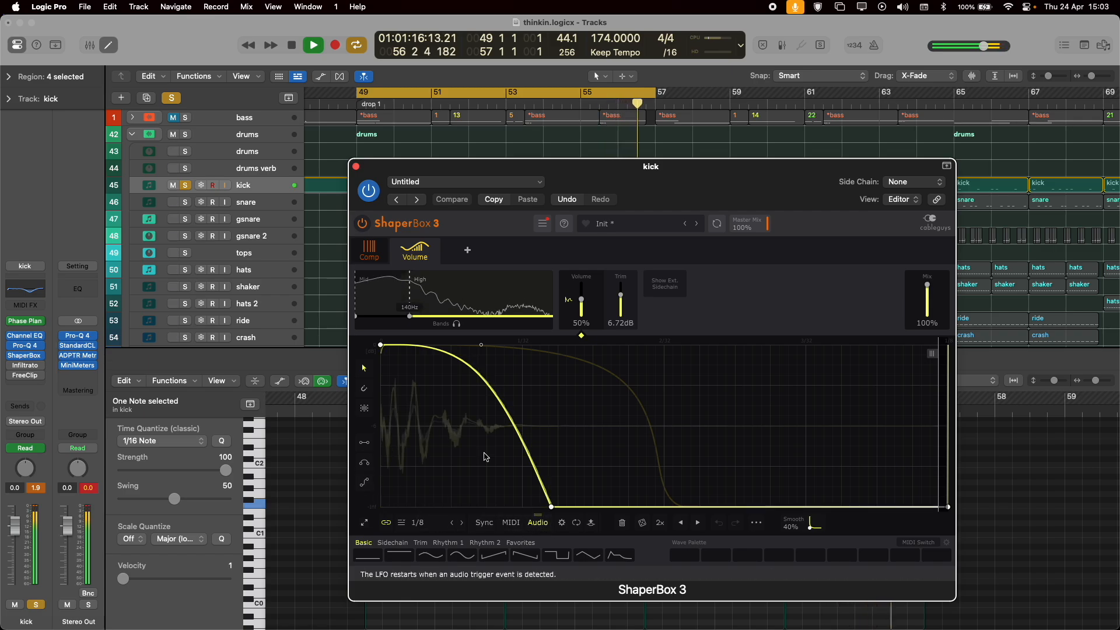
click(378, 293)
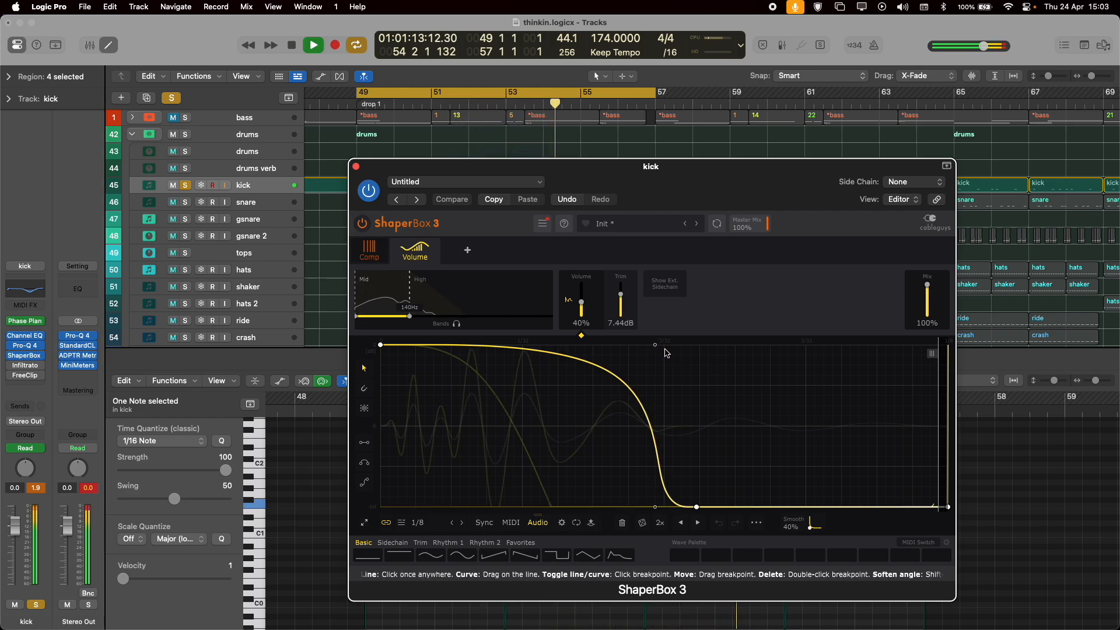
click(517, 323)
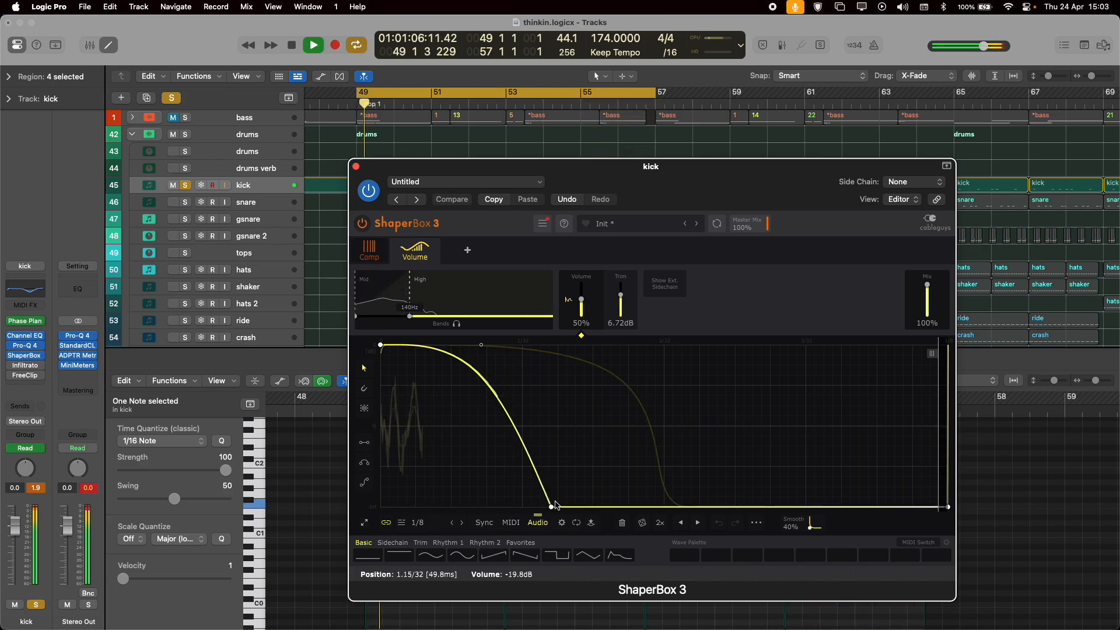
click(356, 166)
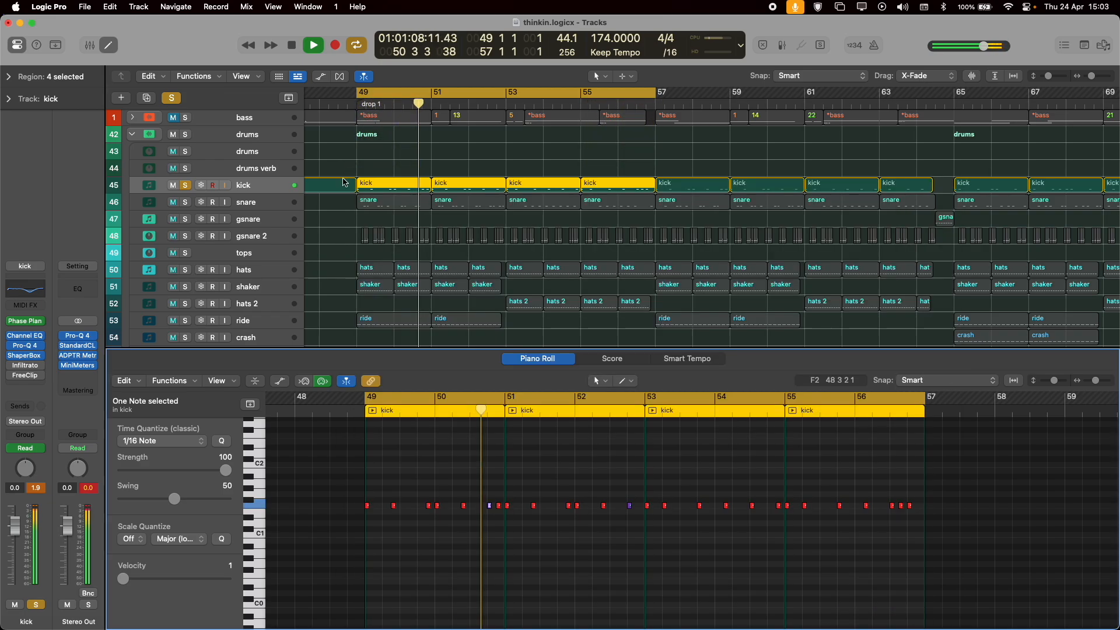
Enable Infiltrator on the kick and examine its audio-retriggered Distort effect during playback.
click(40, 365)
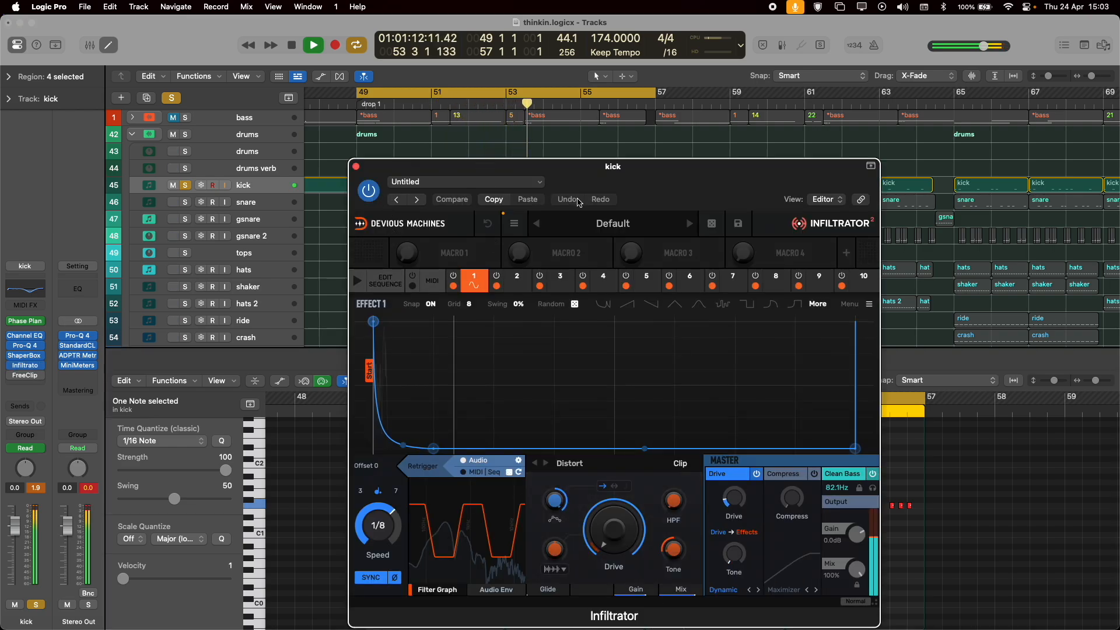
drag(408, 166, 365, 130)
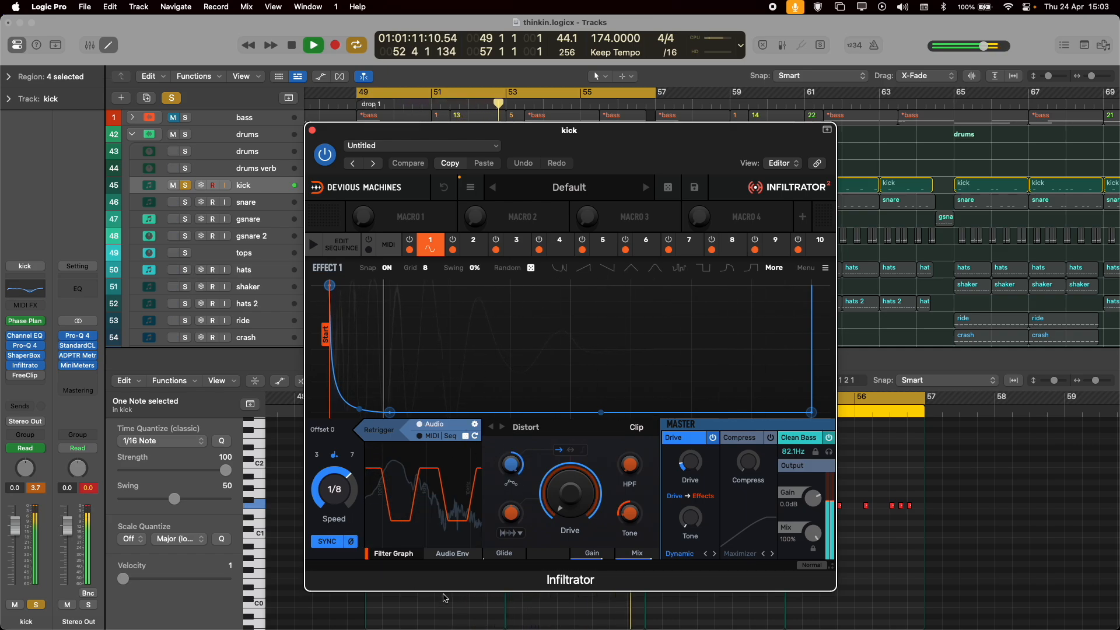
click(420, 425)
key(space)
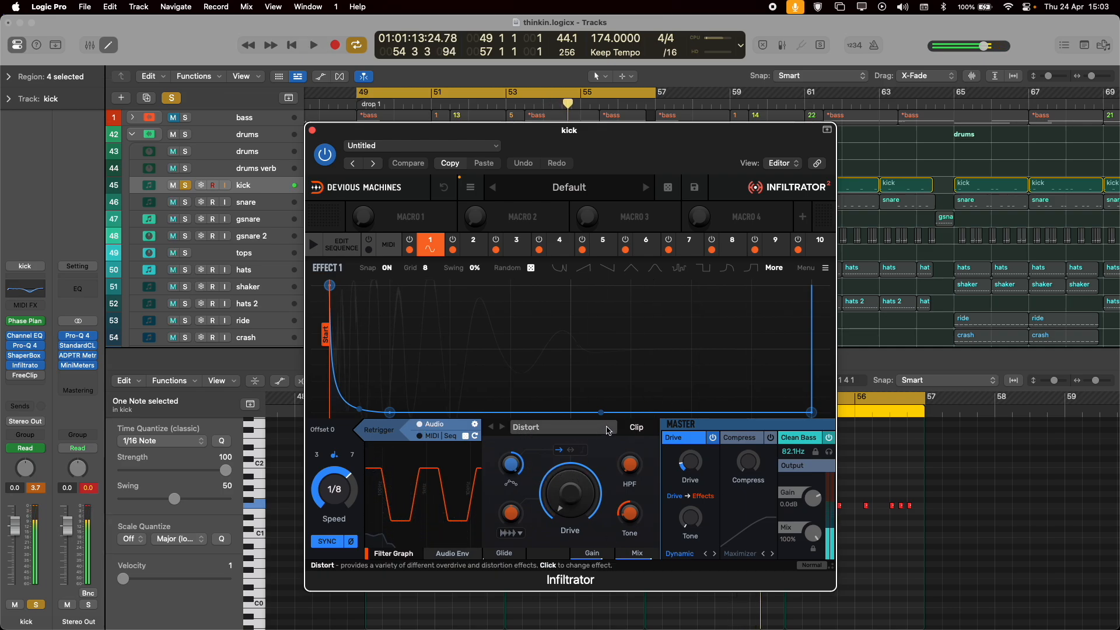
Audition Infiltrator's Master Drive and Clean Bass on the kick by toggling them off and back on, and close the plugin.
key(space)
click(712, 438)
click(713, 438)
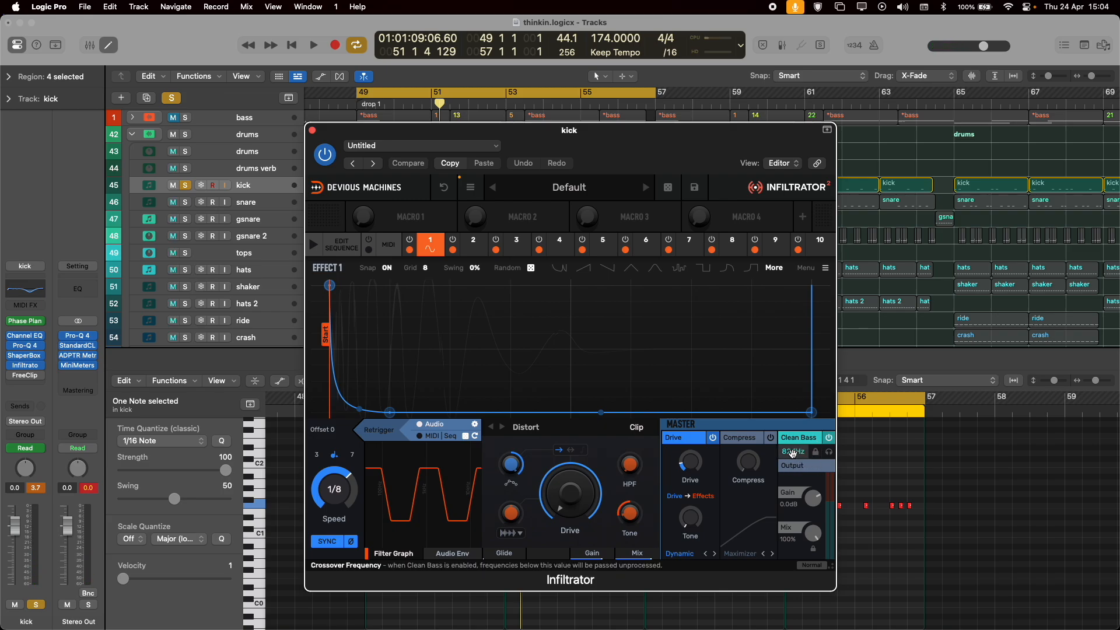
key(space)
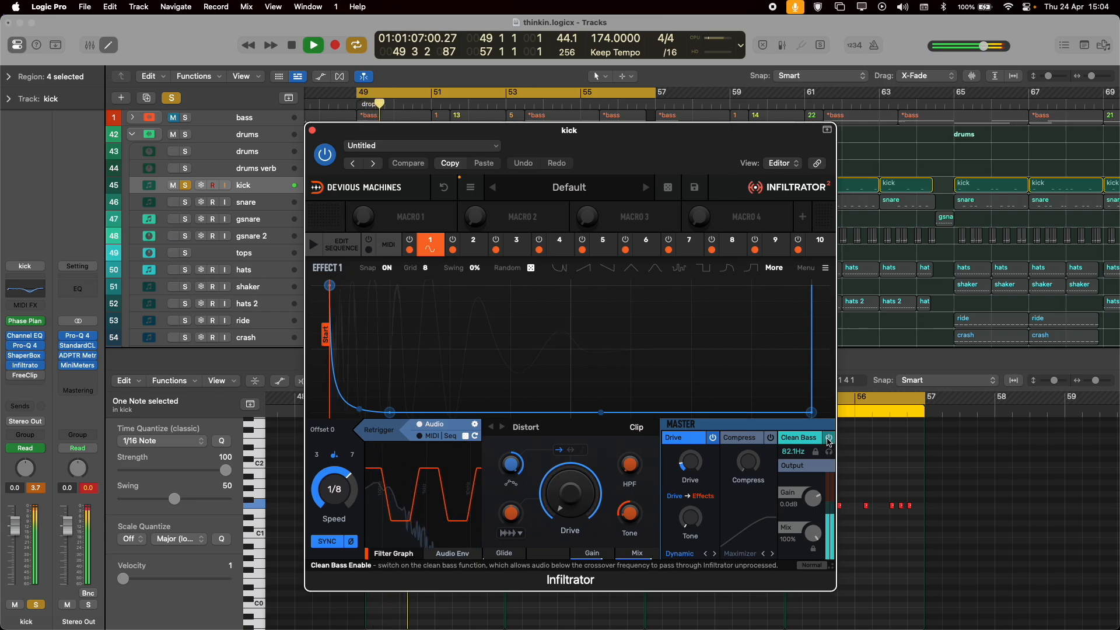
click(828, 438)
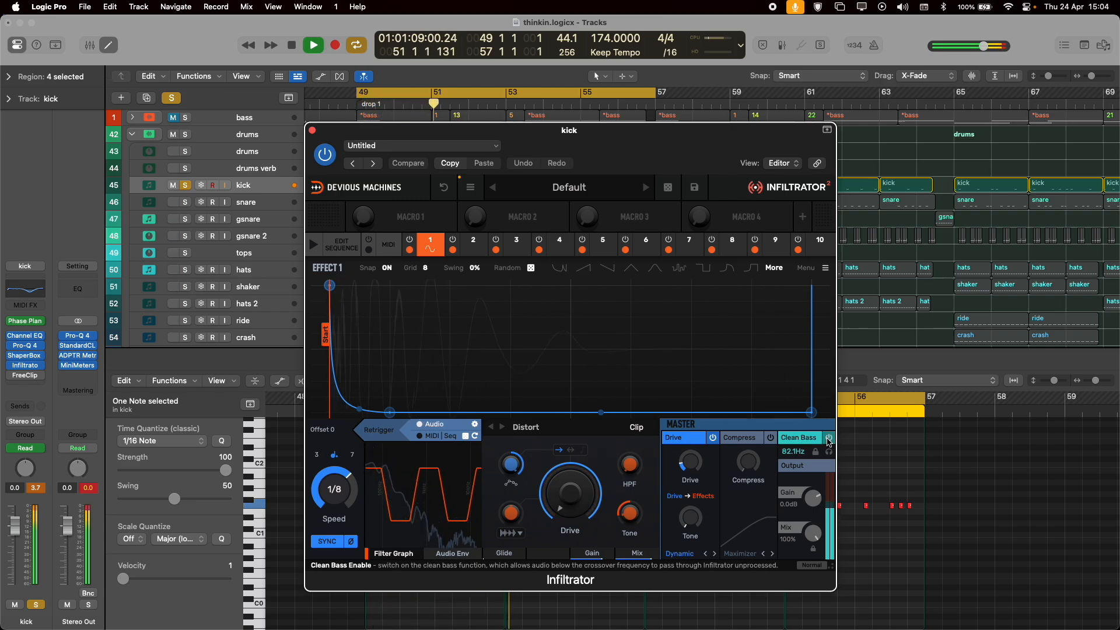
key(space)
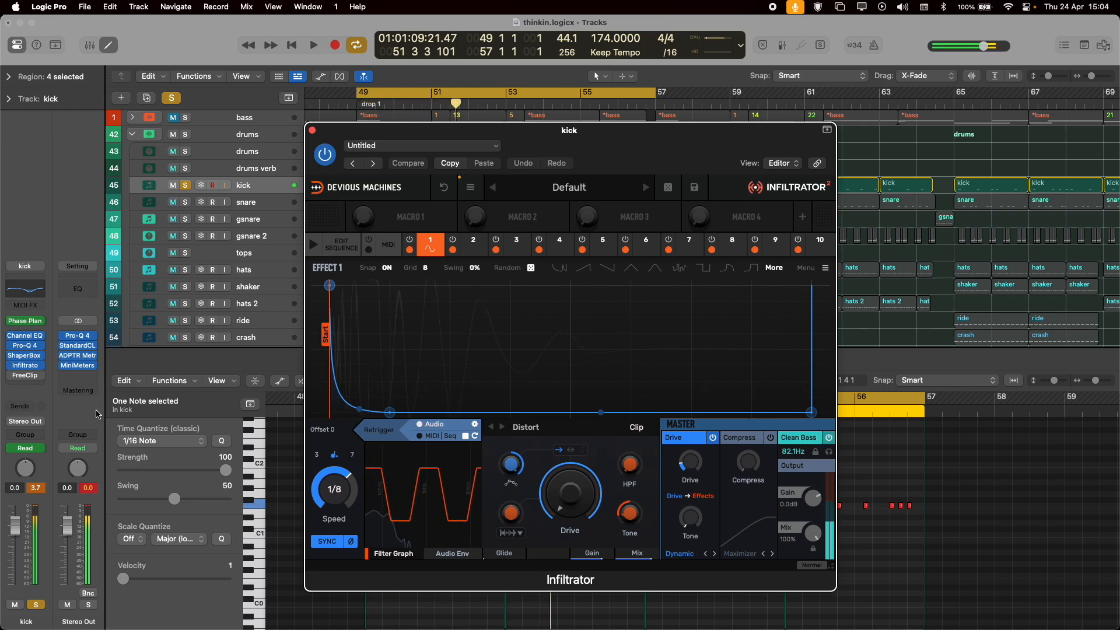
click(313, 131)
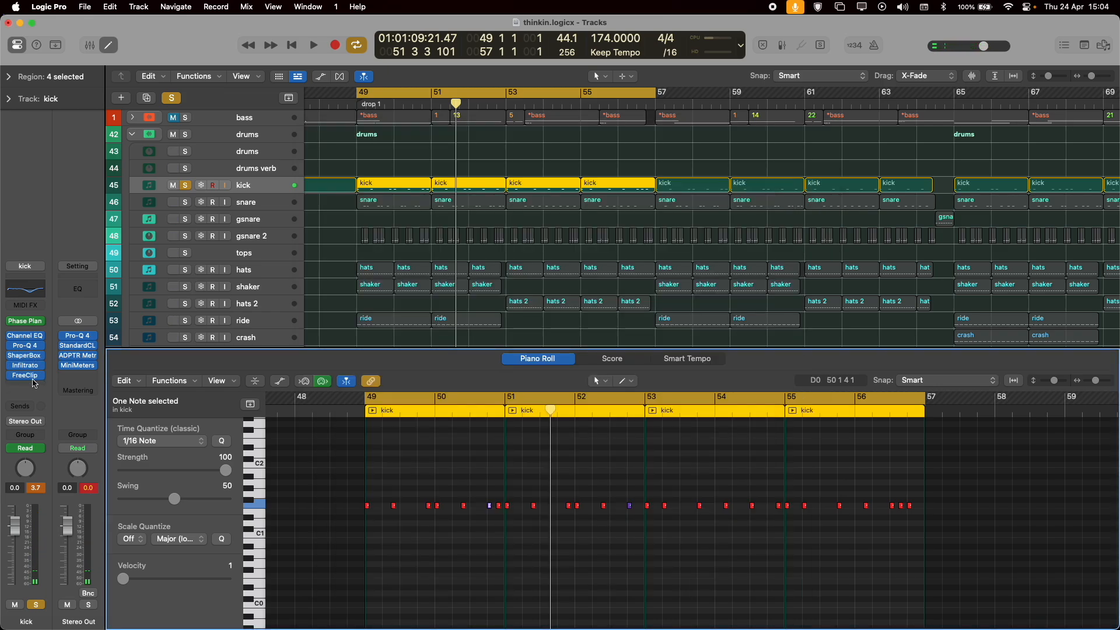
Enable FreeClip on the kick, view its hard-clip settings during playback and close it.
key(space)
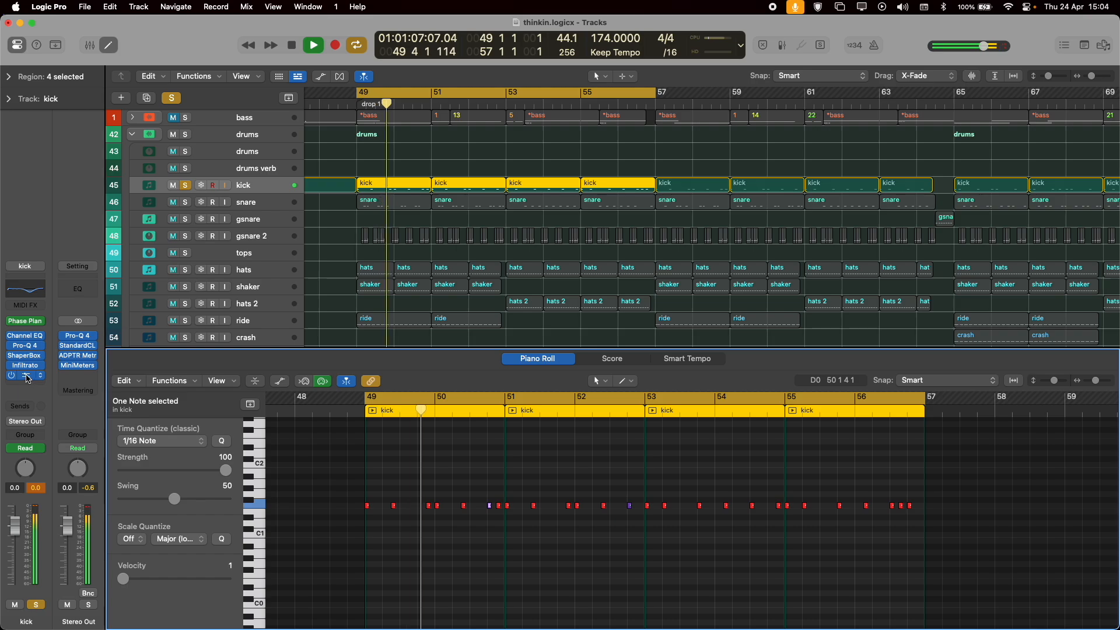
click(25, 375)
key(space)
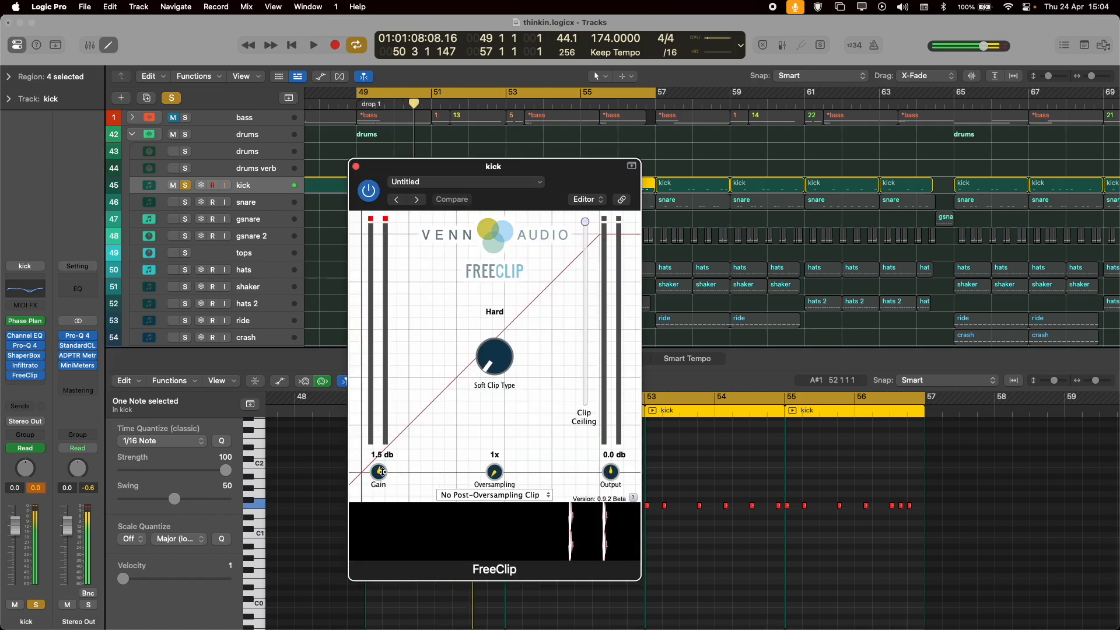
click(356, 166)
key(space)
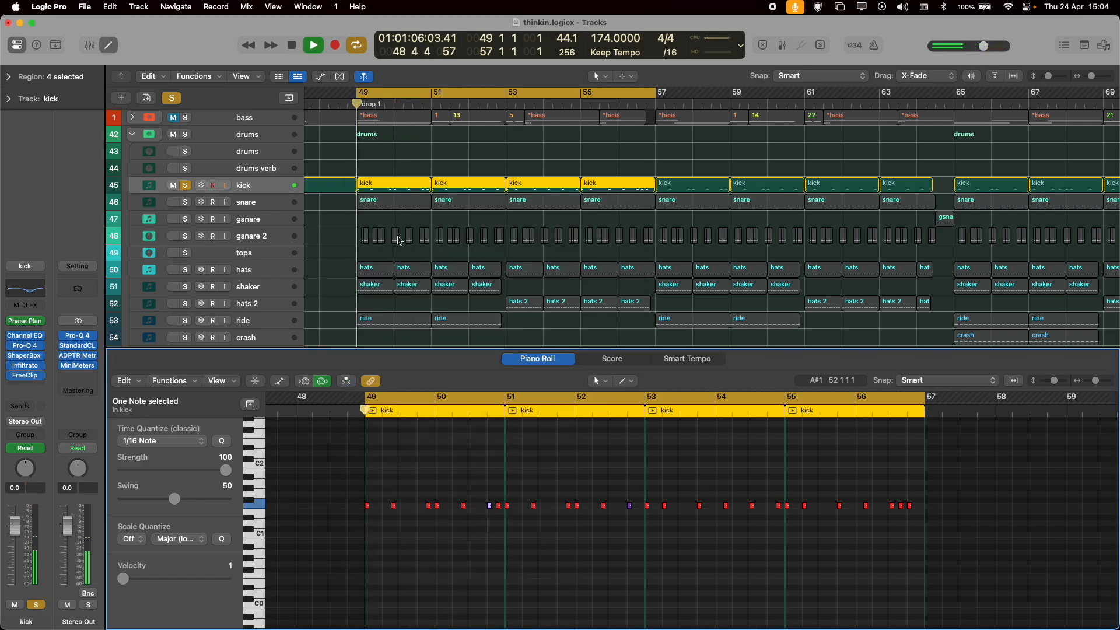
Unsolo the kick, select and solo the snare track, and play it.
click(185, 185)
key(space)
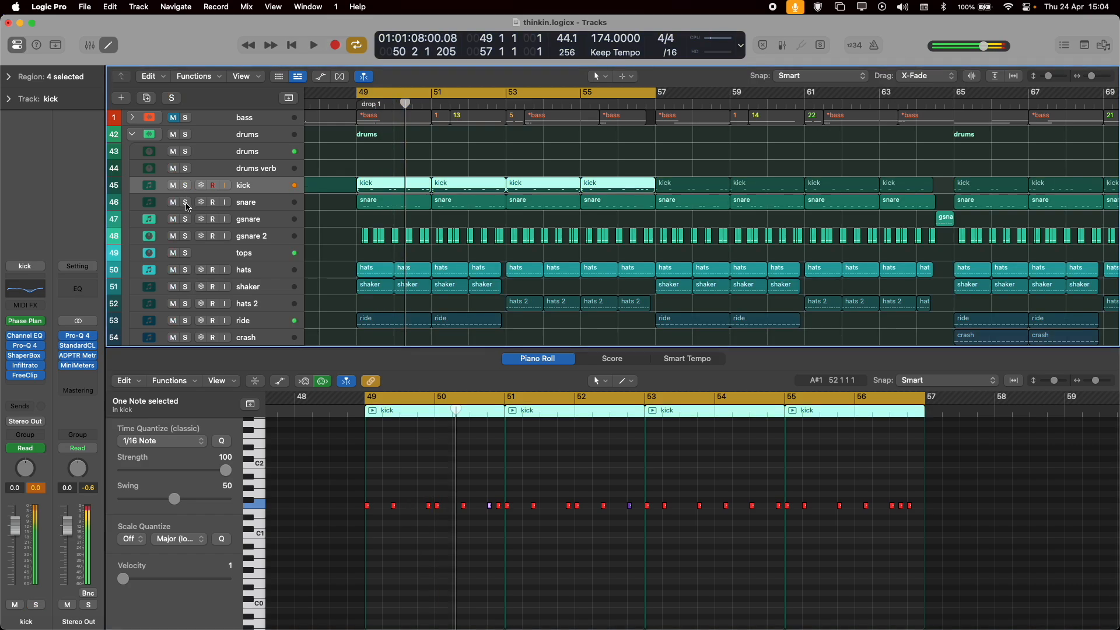
click(185, 203)
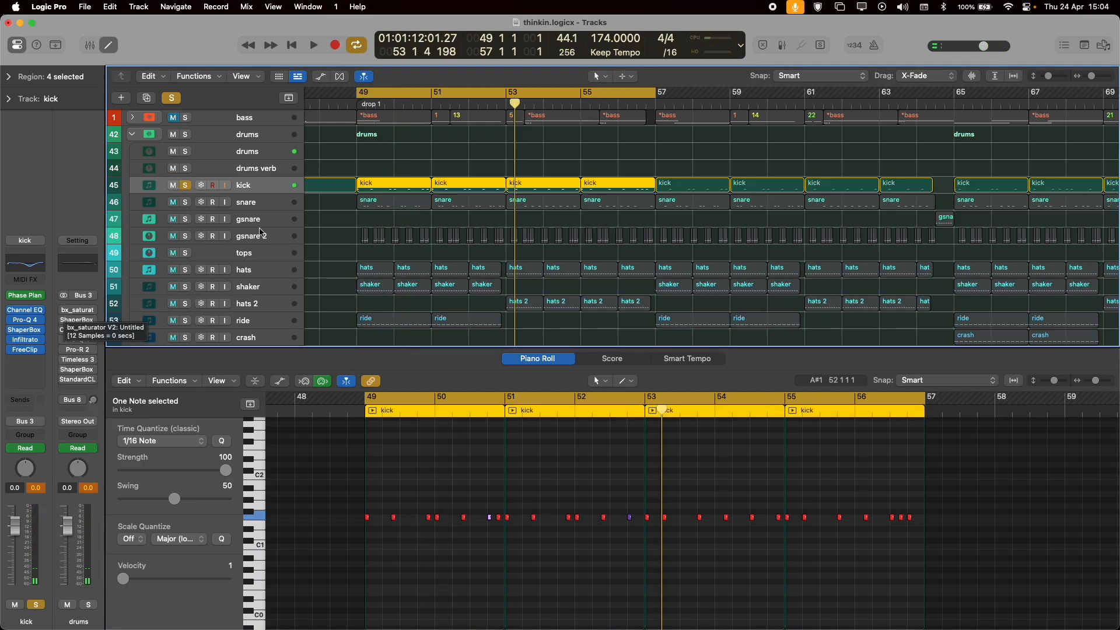
click(186, 187)
click(202, 204)
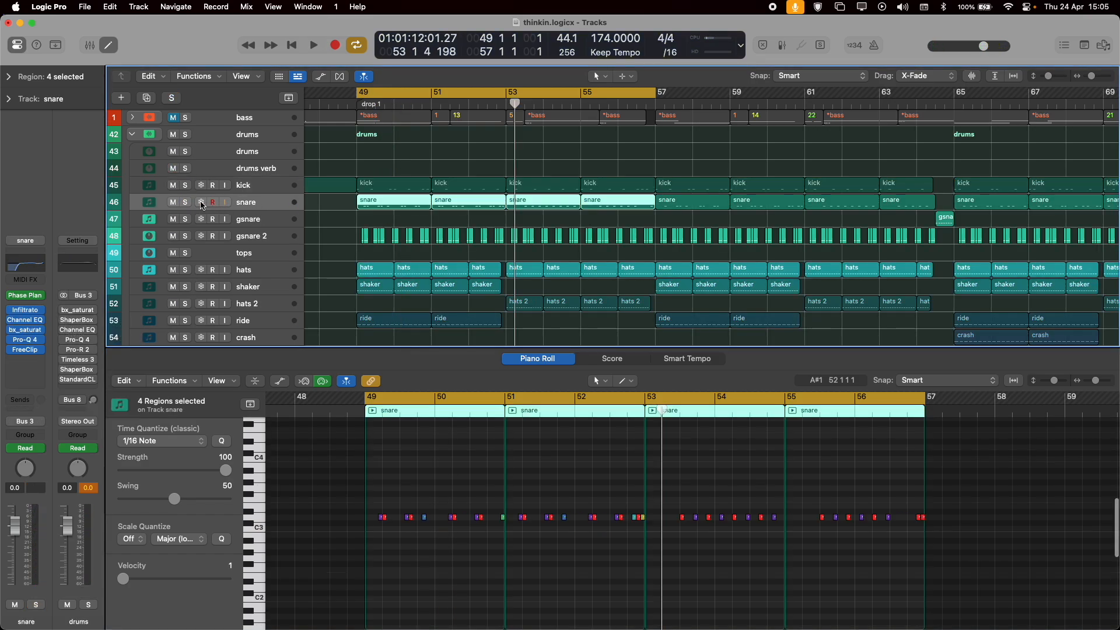
click(185, 202)
key(space)
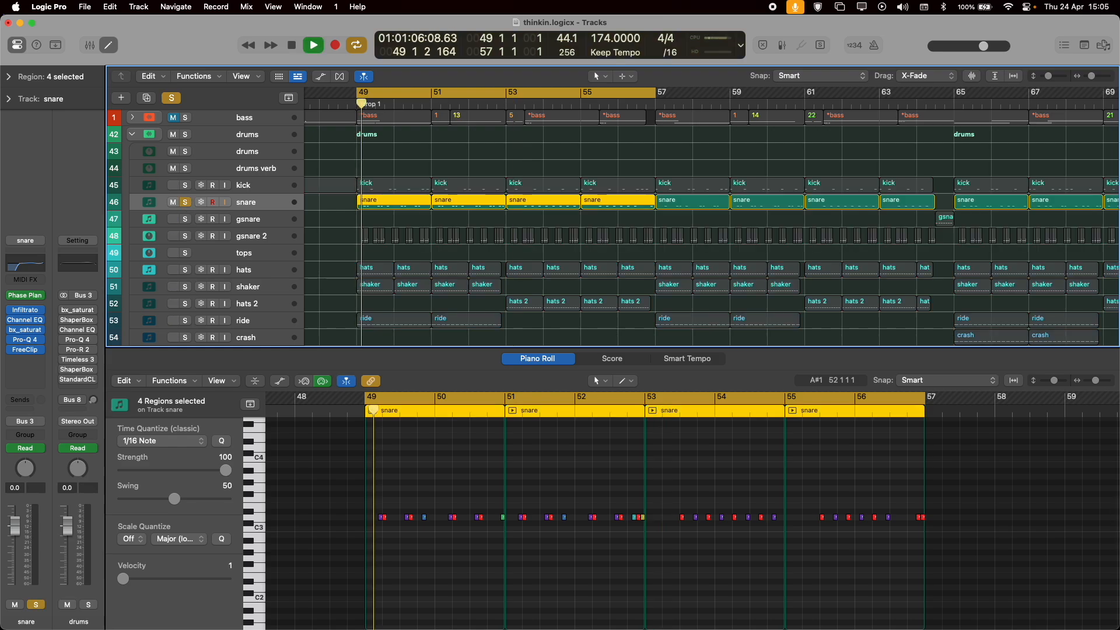
Open the snare's Phase Plant and bypass Infiltrator, Channel EQ, bx_saturator, Pro-Q 4 and FreeClip on its channel.
click(20, 295)
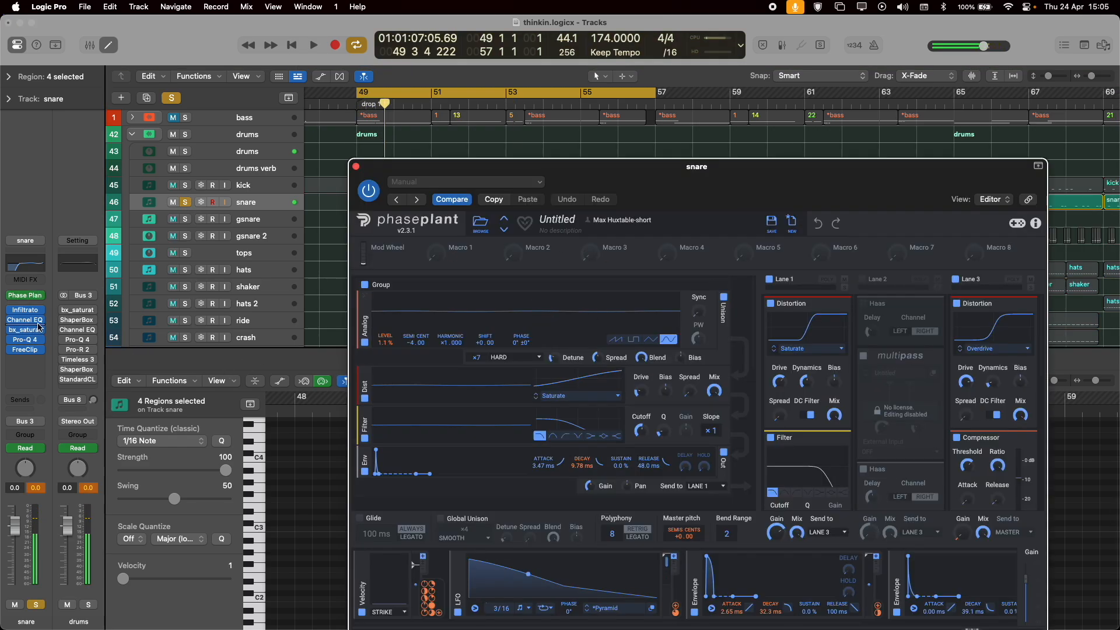
click(13, 310)
click(13, 320)
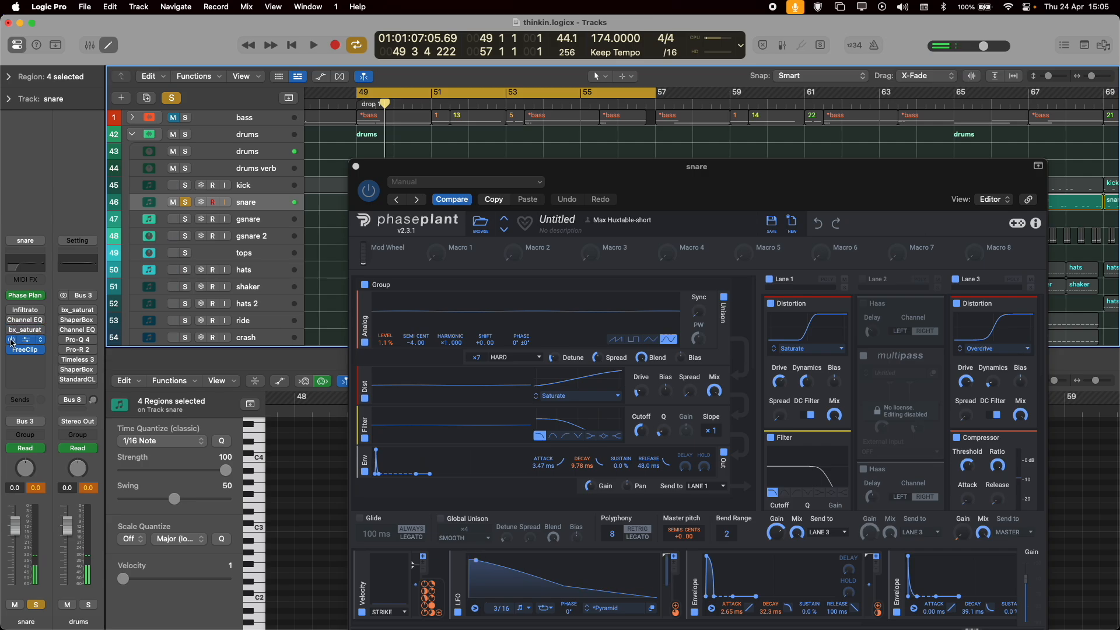
drag(702, 193, 574, 115)
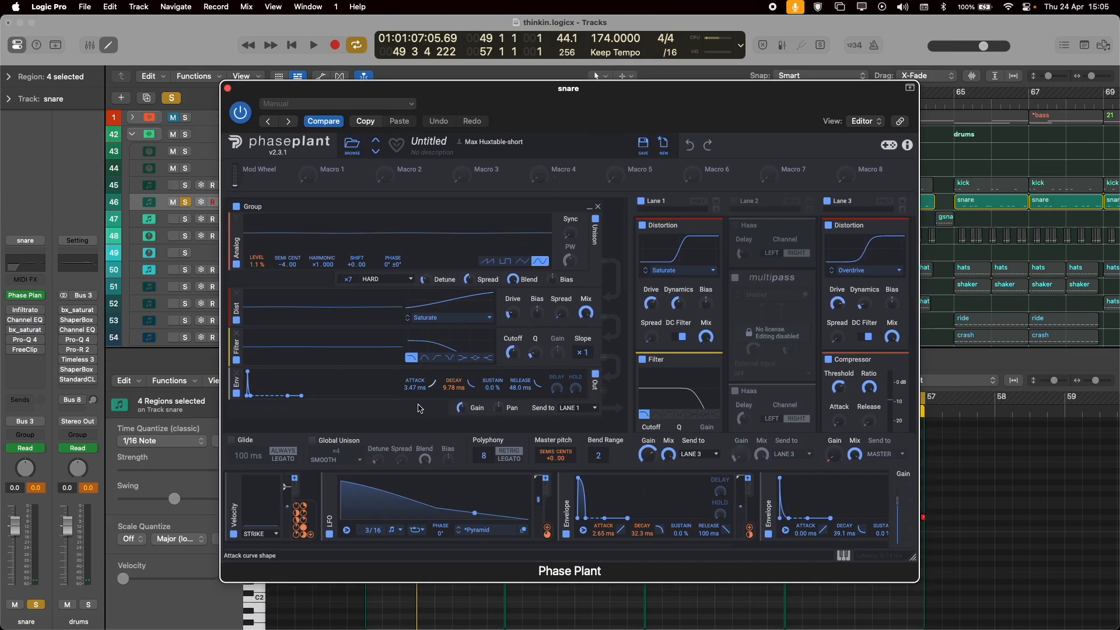
Remove both Haas effects, Multipass and the Filter from Lane 2 of the snare's Phase Plant.
scroll(742, 275, down, 6)
scroll(743, 275, up, 6)
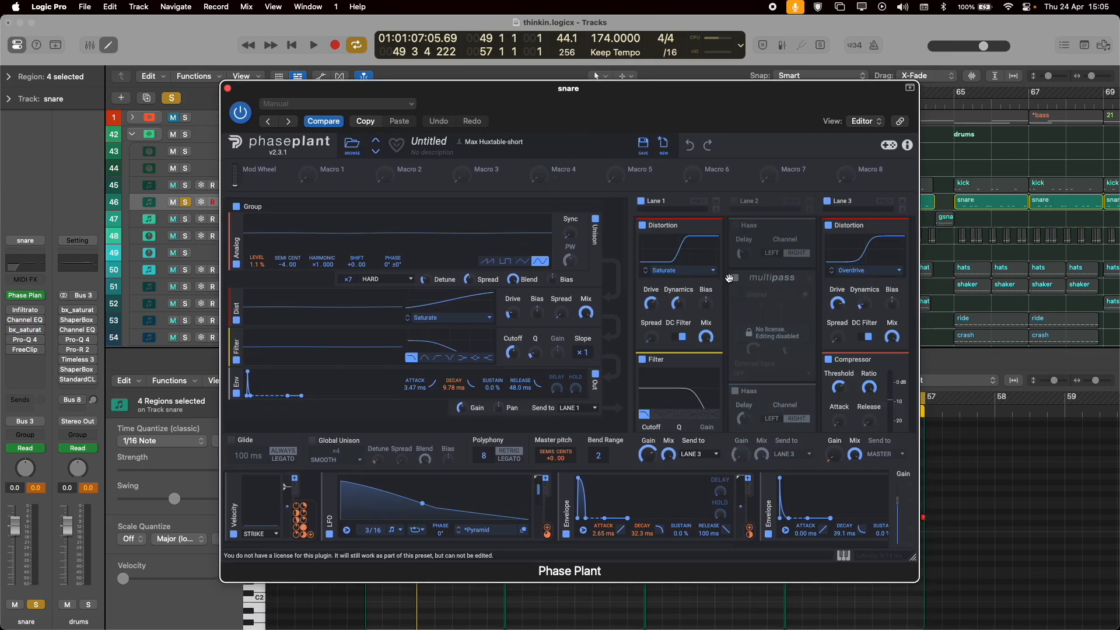
click(810, 226)
click(810, 226)
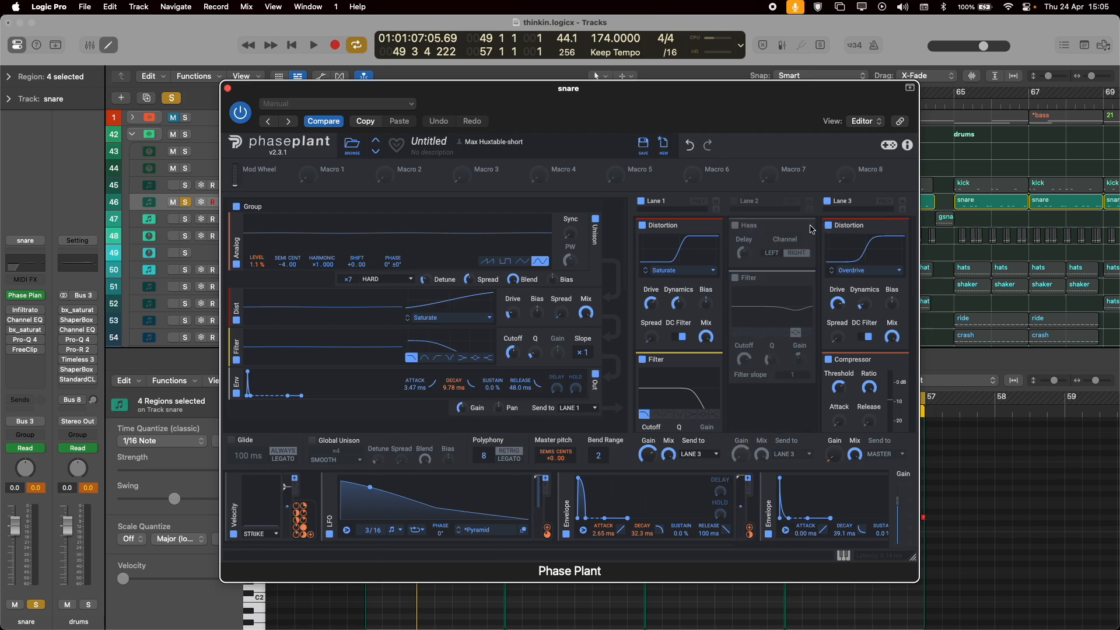
click(810, 226)
click(810, 226)
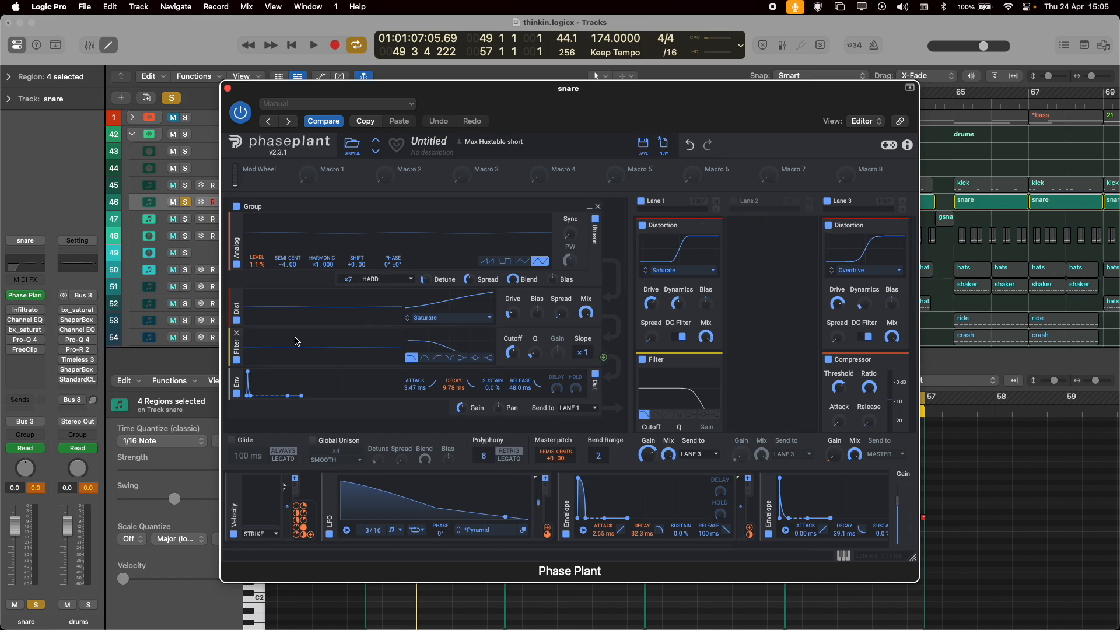
Play the snare briefly, examine Phase Plant's generator groups and Velocity modulator, and close the plug-in.
key(space)
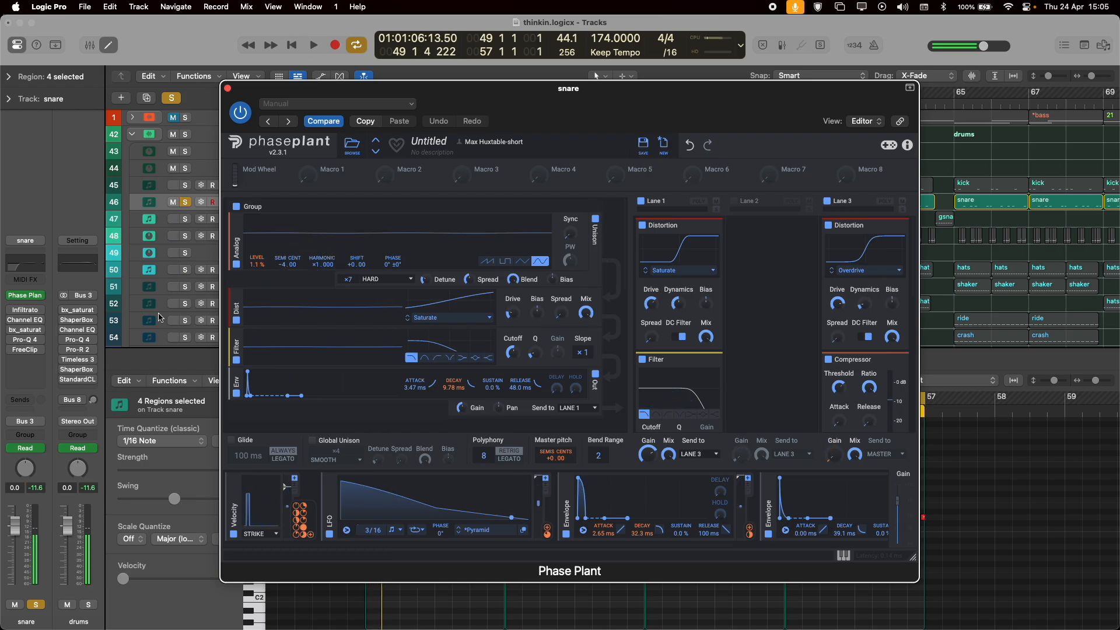
scroll(366, 338, down, 5)
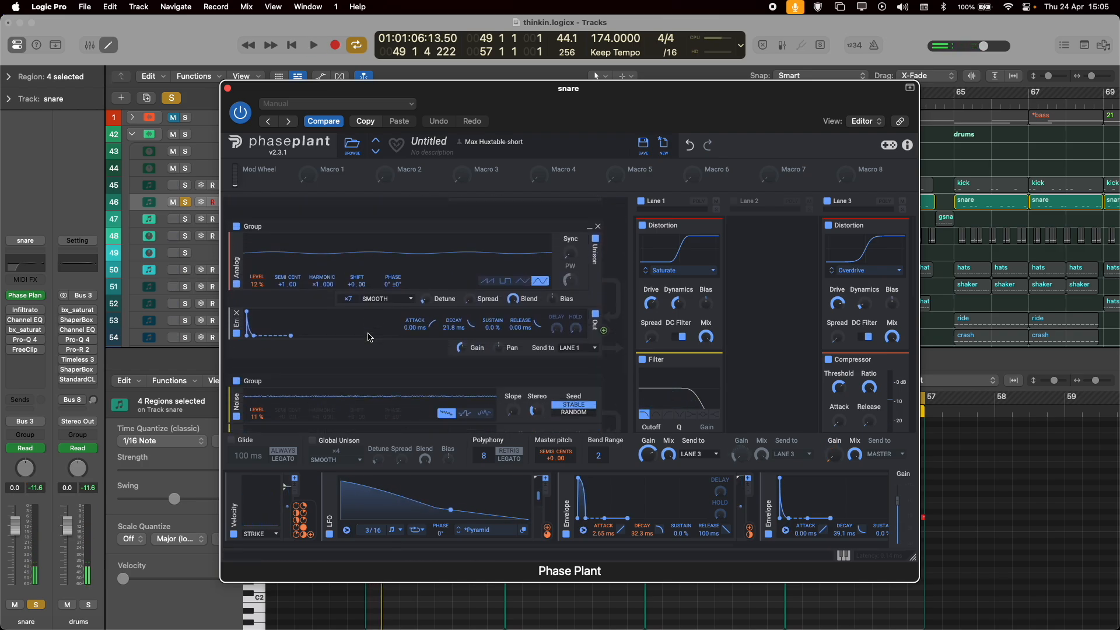
scroll(305, 261, up, 5)
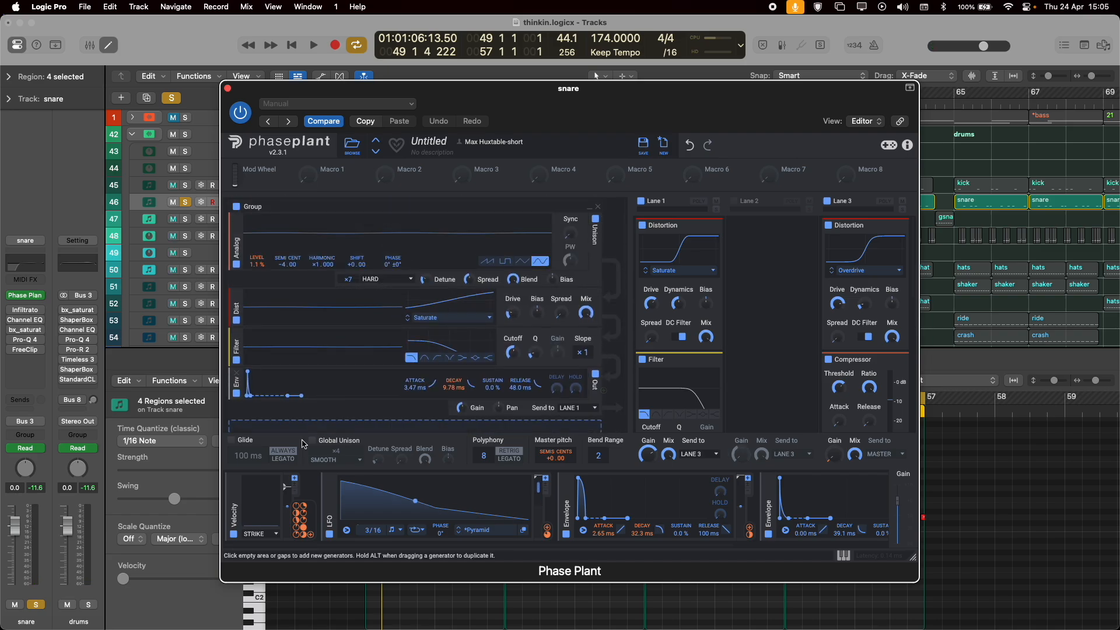
mouse_move(295, 533)
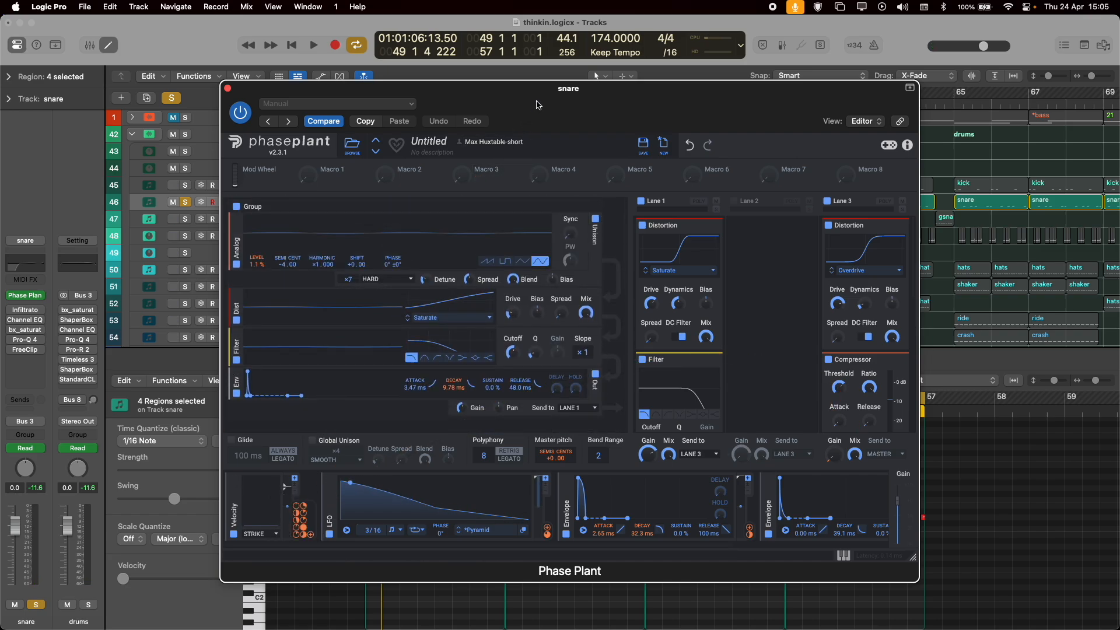
key(super+w)
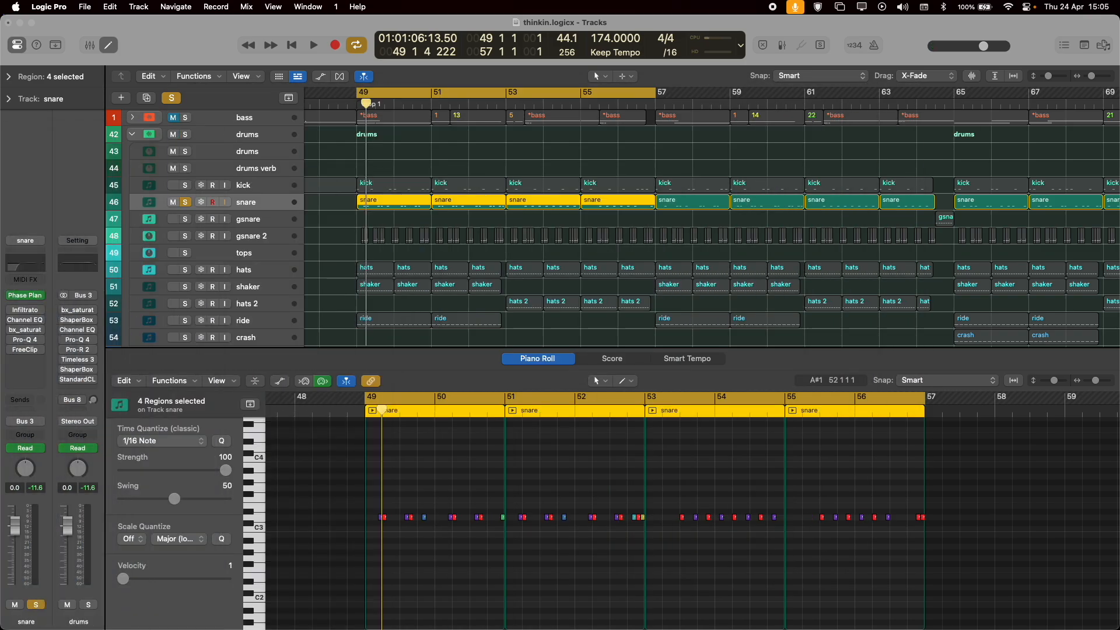
Select all notes in the four snare regions and examine their velocity variation up close in the Piano Roll.
drag(332, 477, 978, 566)
key(super+Right)
key(super+Right)
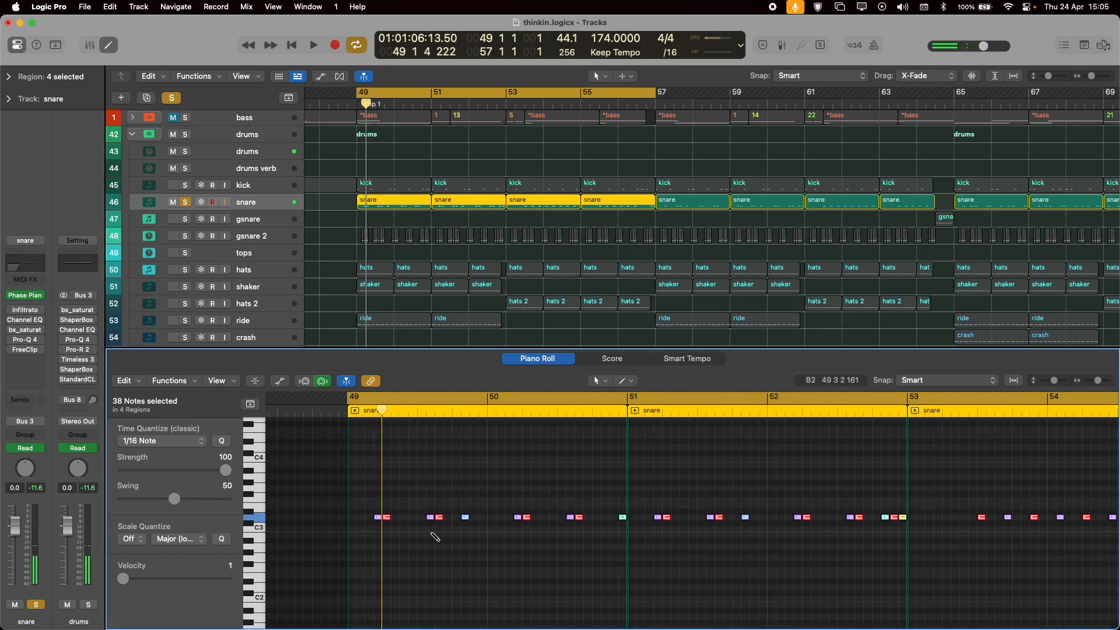
scroll(441, 539, down, 5)
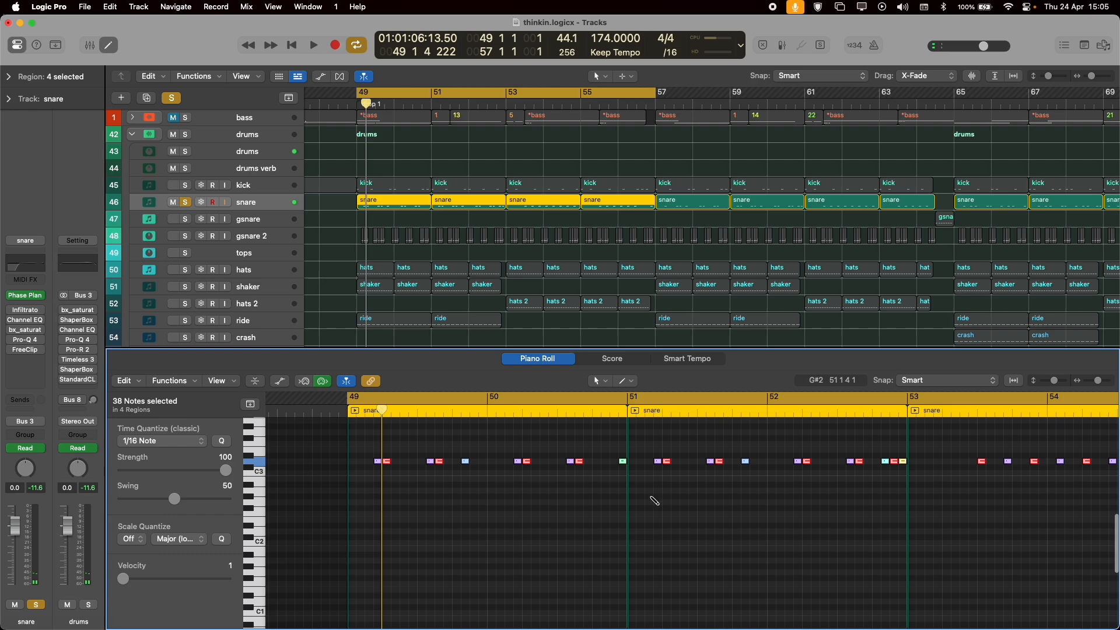
scroll(654, 500, up, 4)
scroll(654, 500, right, 4)
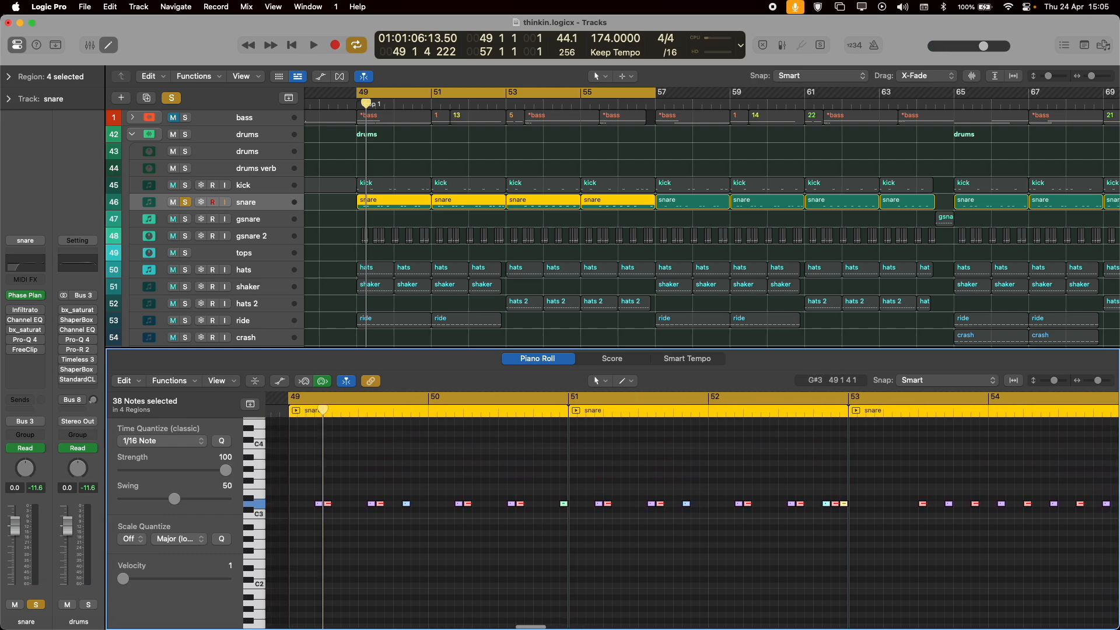
Bring back the snare's Phase Plant and examine the Velocity modulation on the first group's envelope decay while playing the snare.
key(v)
drag(408, 188, 466, 71)
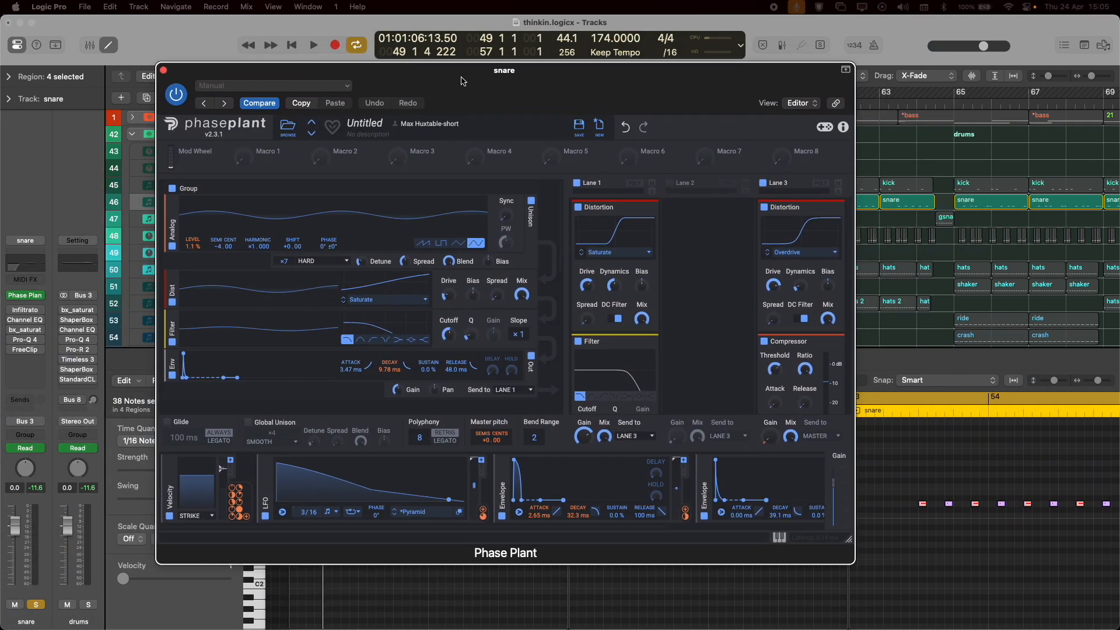
mouse_move(231, 514)
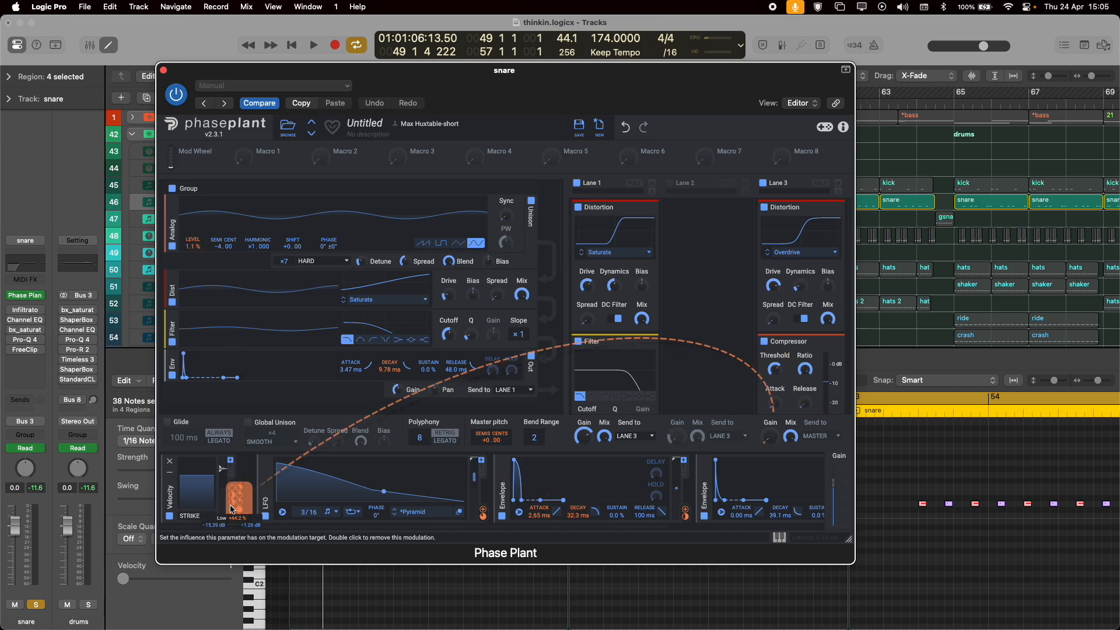
scroll(413, 323, down, 8)
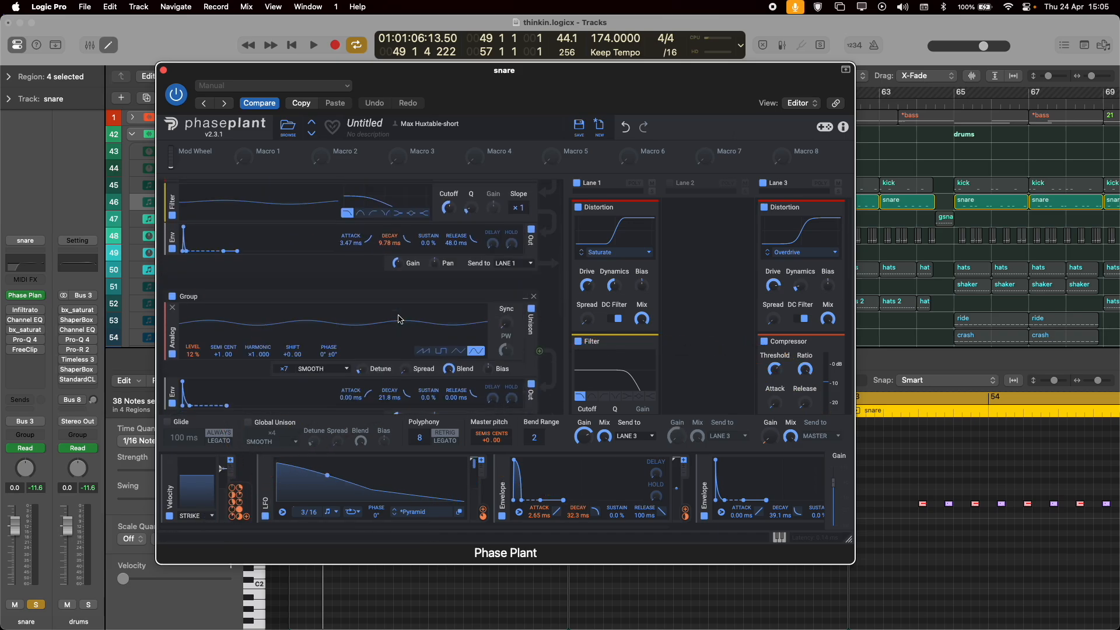
scroll(374, 321, up, 5)
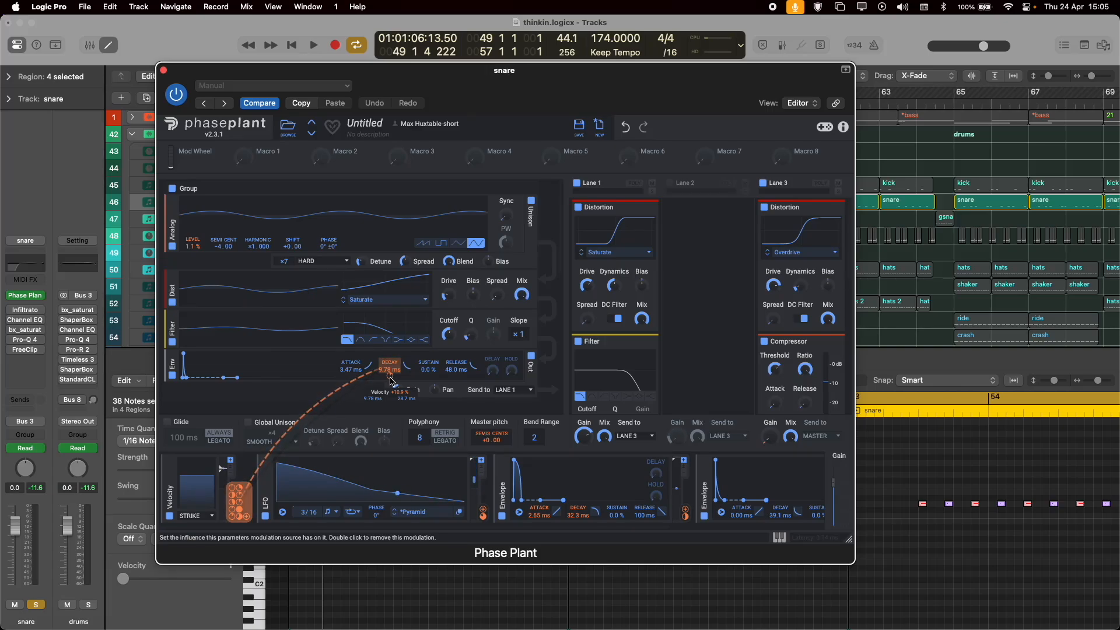
key(space)
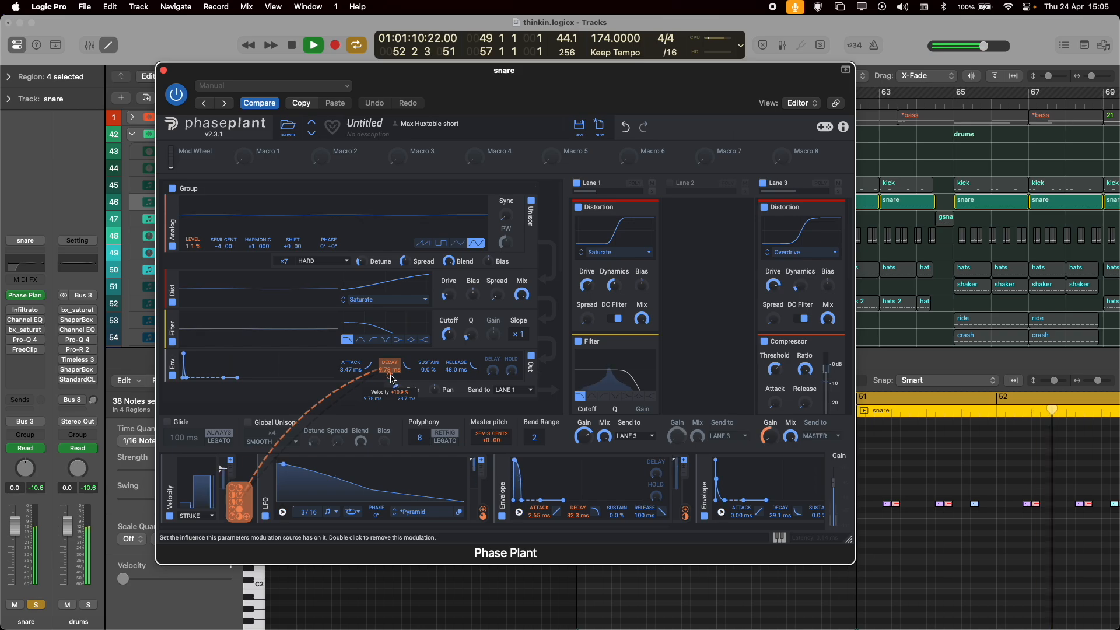
key(space)
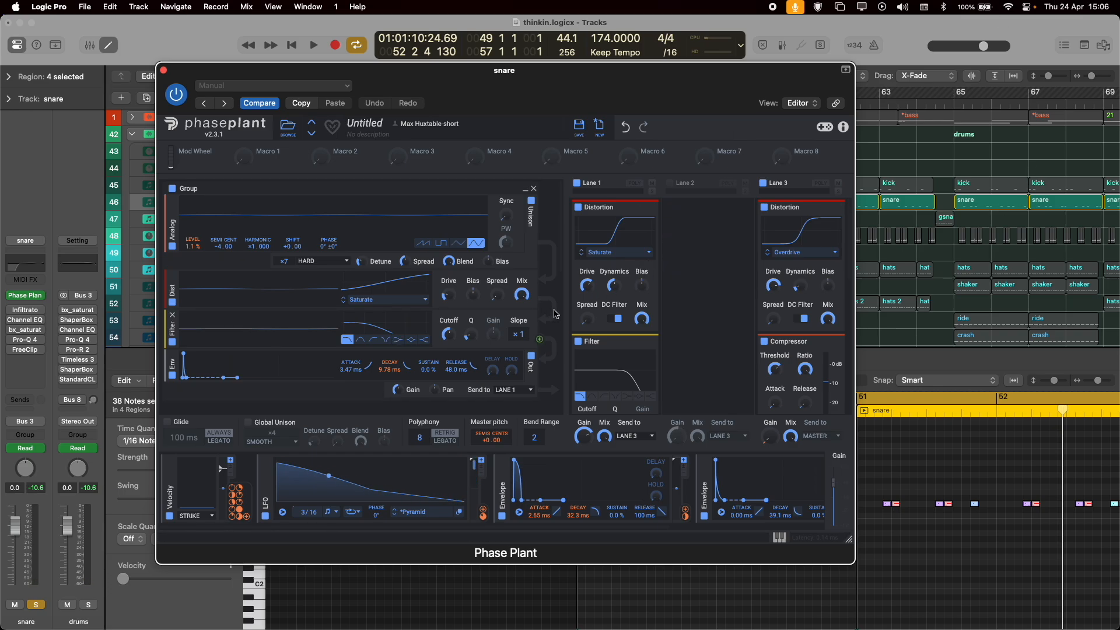
Examine Phase Plant's noise group and the Velocity modulation on the Frequency Shifter in Lane 3.
scroll(386, 294, down, 5)
scroll(350, 287, down, 2)
drag(236, 499, 193, 256)
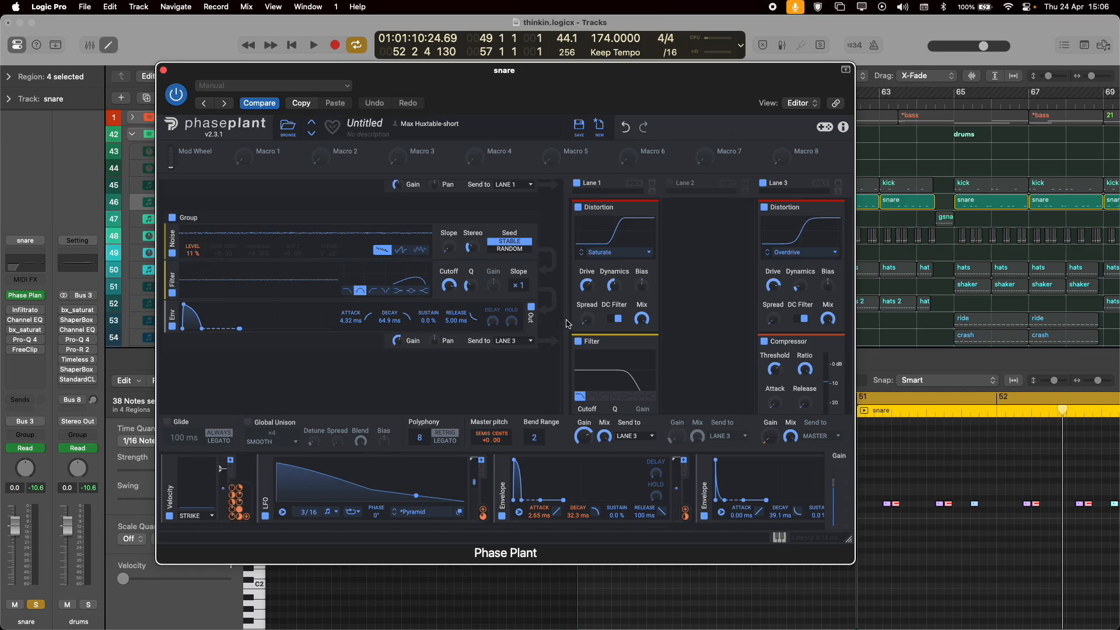
scroll(603, 317, down, 10)
scroll(604, 316, up, 10)
scroll(817, 291, down, 5)
scroll(821, 314, down, 3)
drag(236, 501, 802, 268)
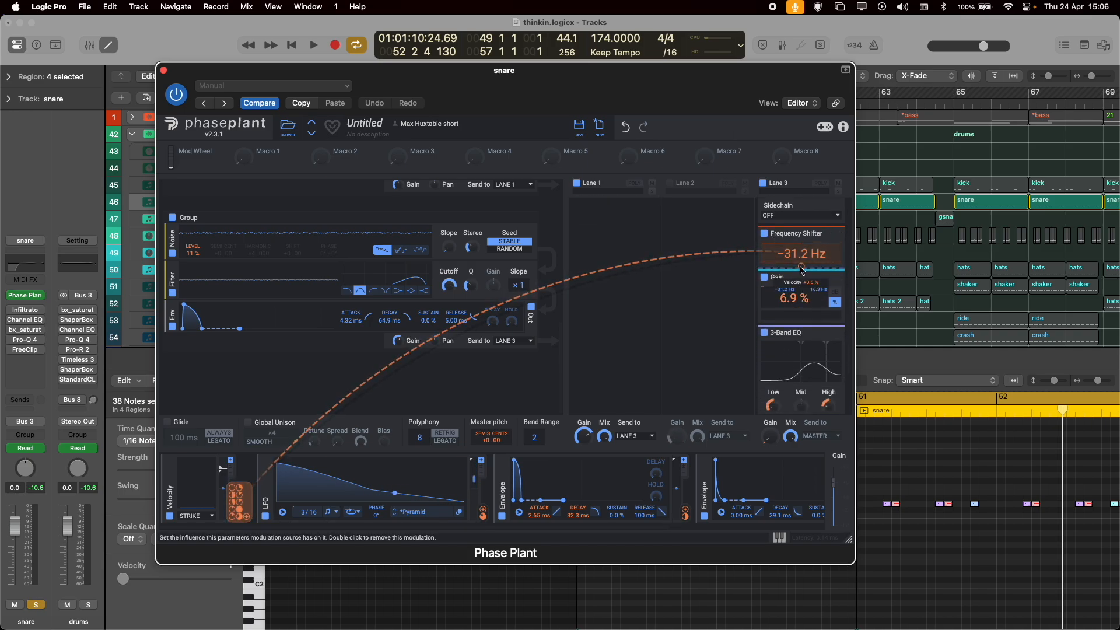
Play the snare while checking Lane 3's modulated Gain and 3-Band EQ, and close Phase Plant.
key(space)
drag(802, 269, 802, 269)
scroll(764, 350, down, 2)
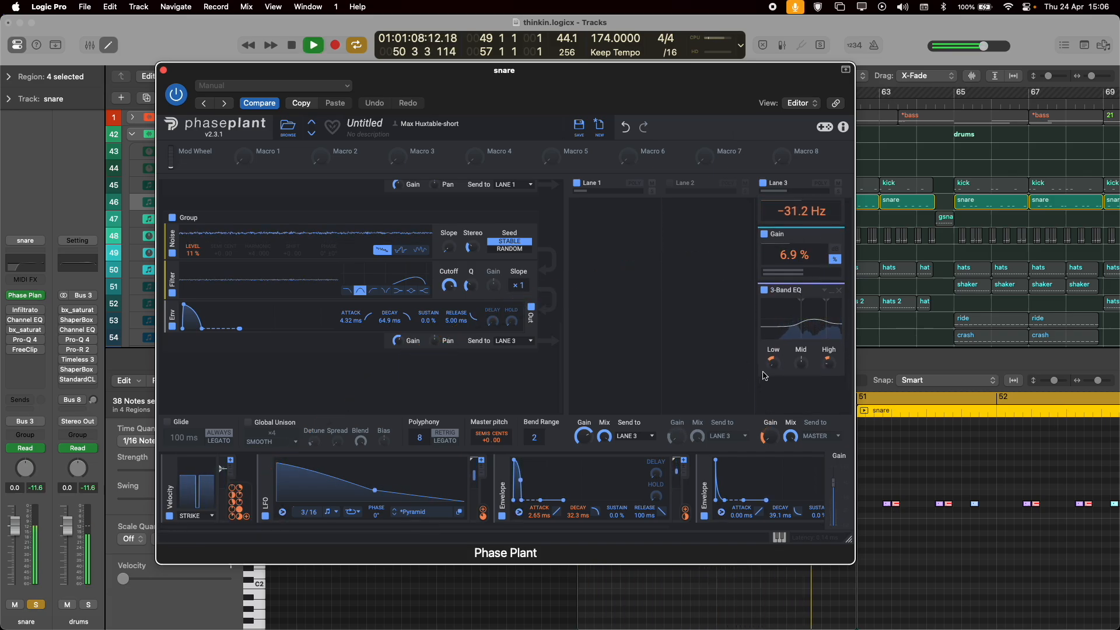
key(space)
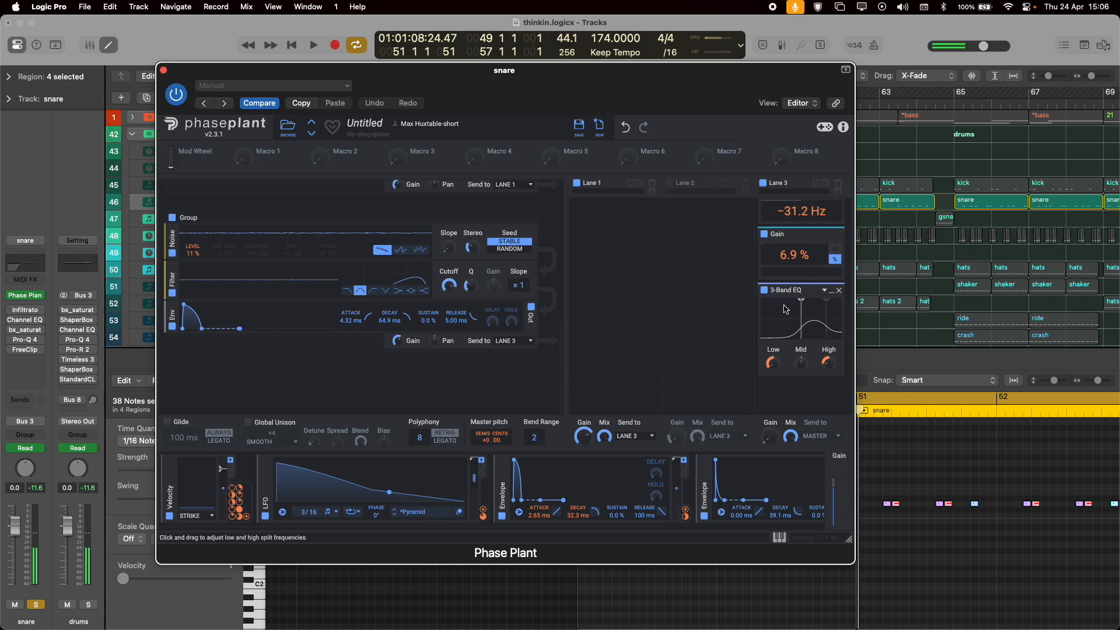
key(space)
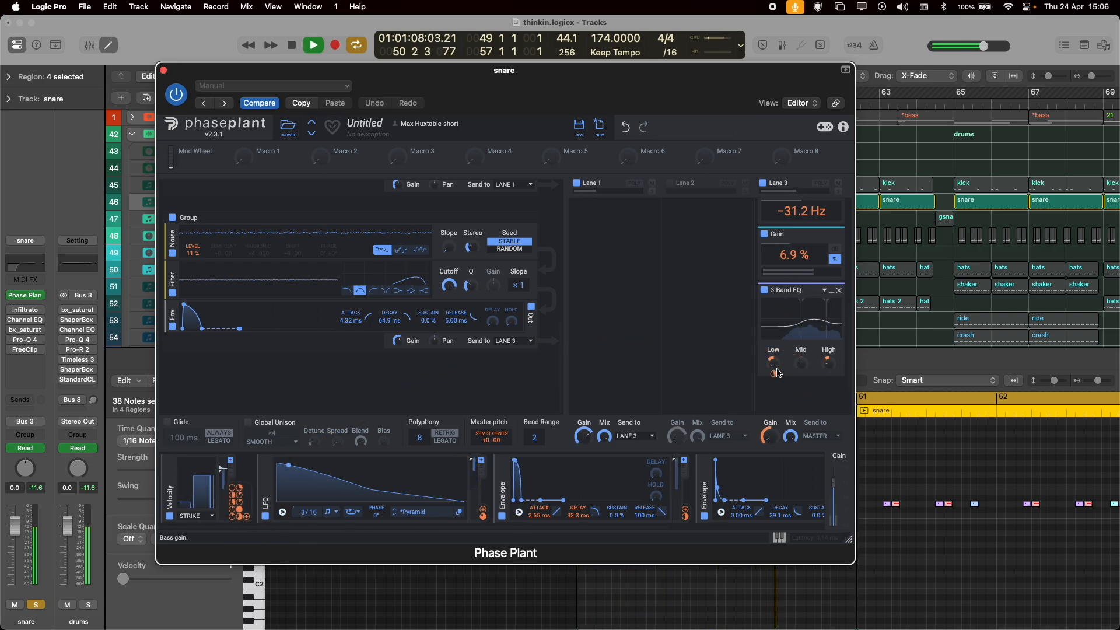
key(space)
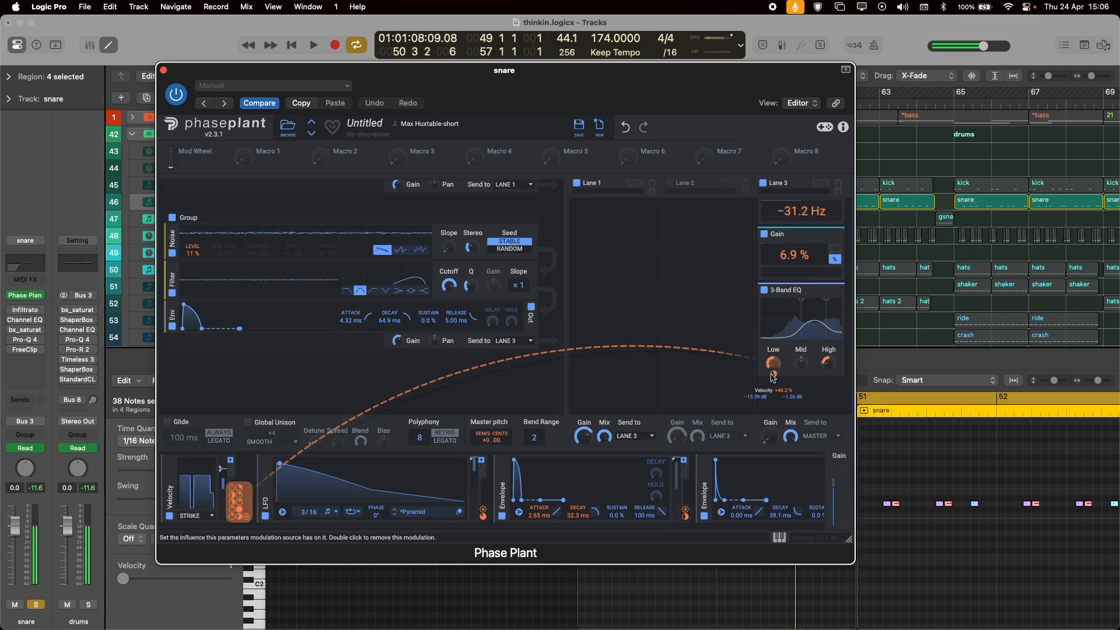
click(163, 70)
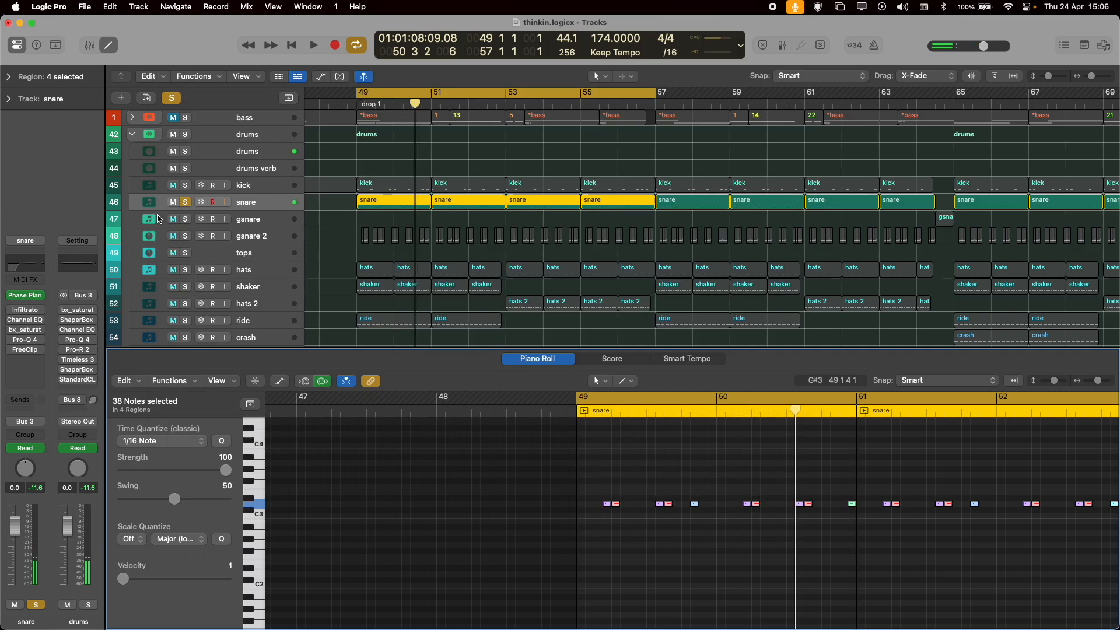
Enable and open Infiltrator on the snare channel and audition its Effect 1 Distort curve.
click(21, 315)
key(space)
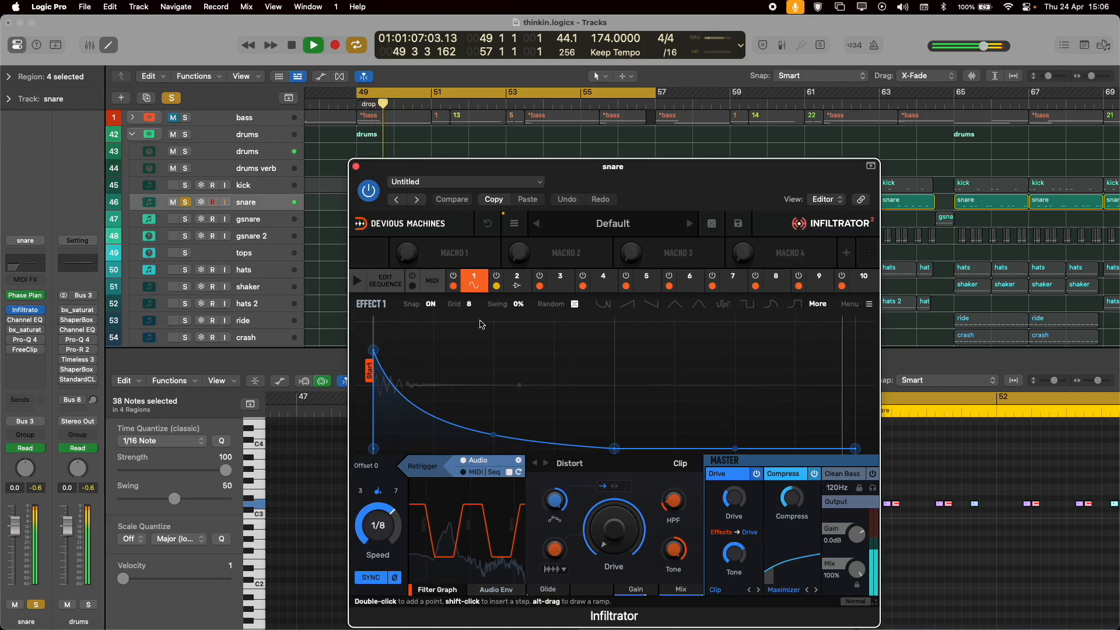
key(space)
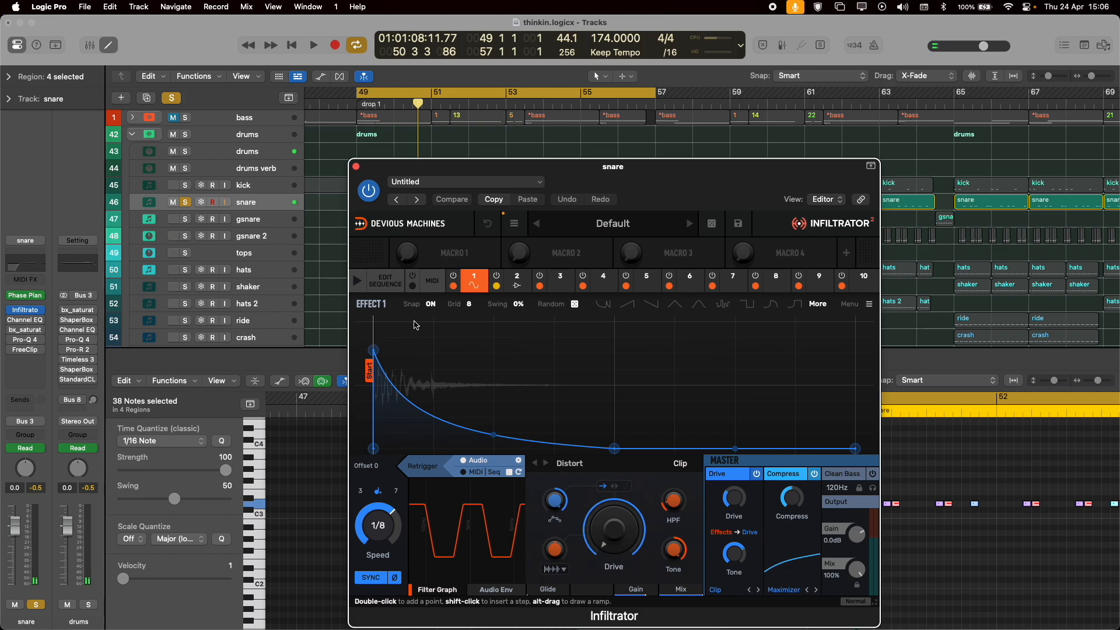
View Infiltrator's Effect 2 Gain curve and return to Effect 1's Distort settings, playing the snare for each.
click(516, 280)
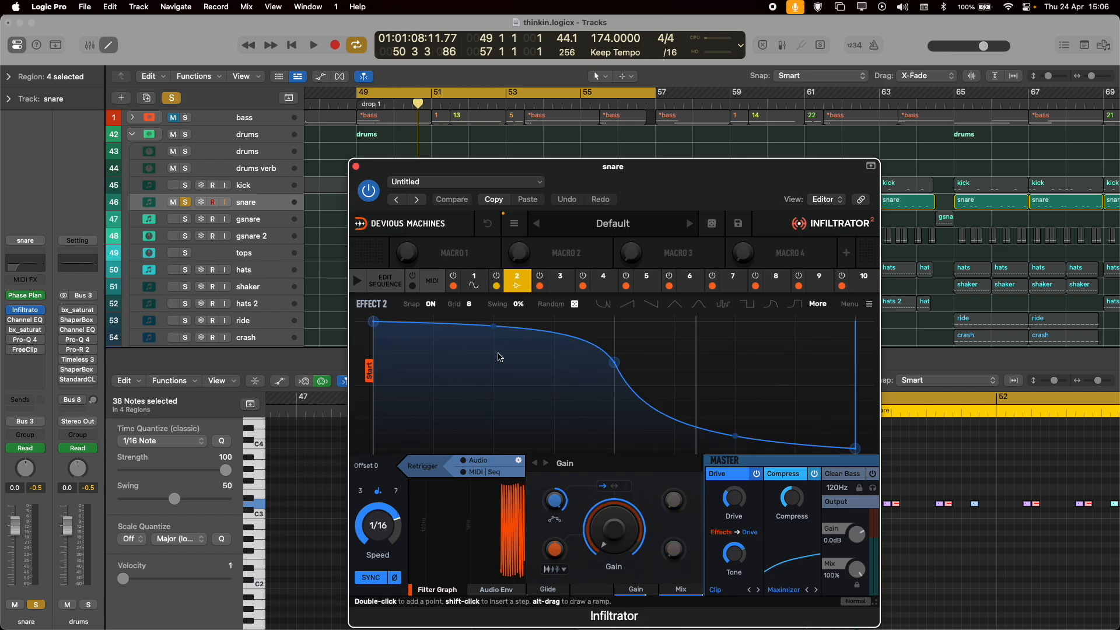
key(space)
key(space)
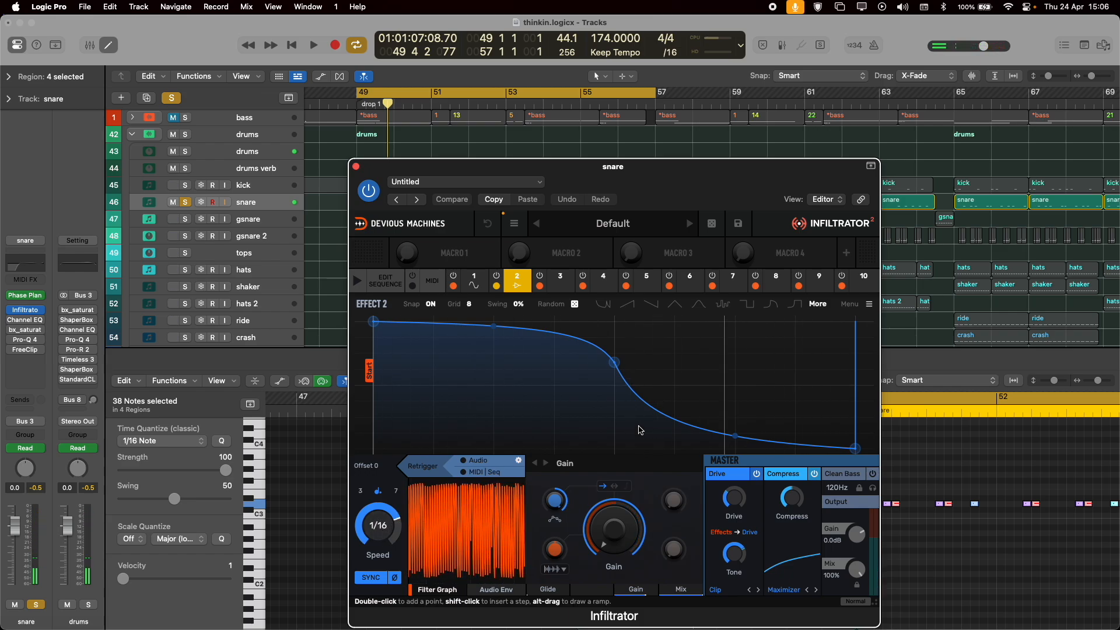
key(space)
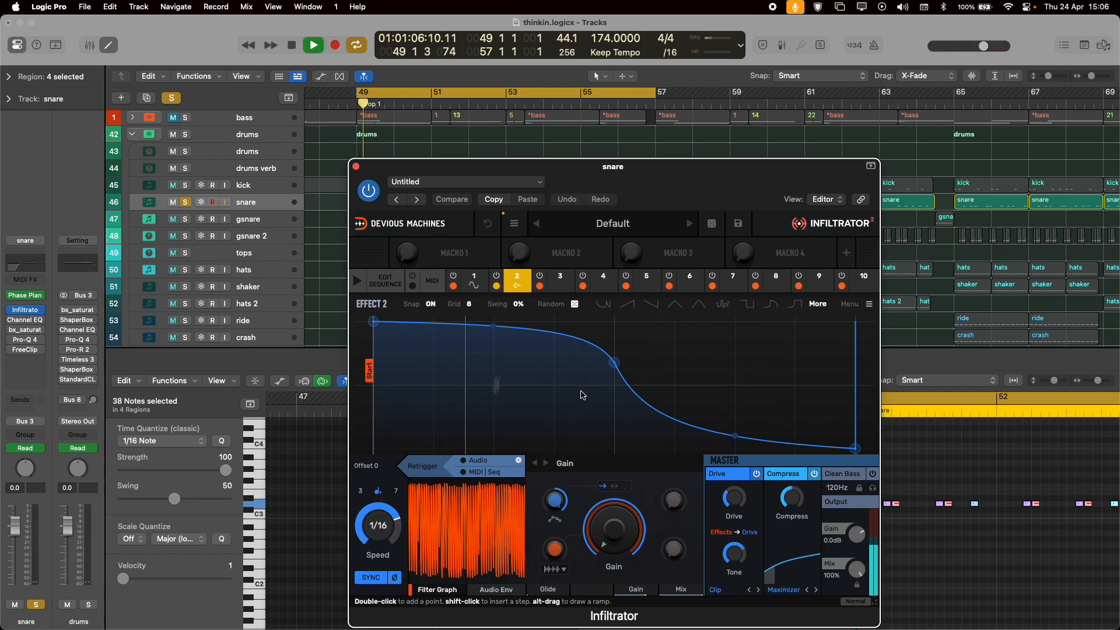
click(482, 284)
key(space)
key(space)
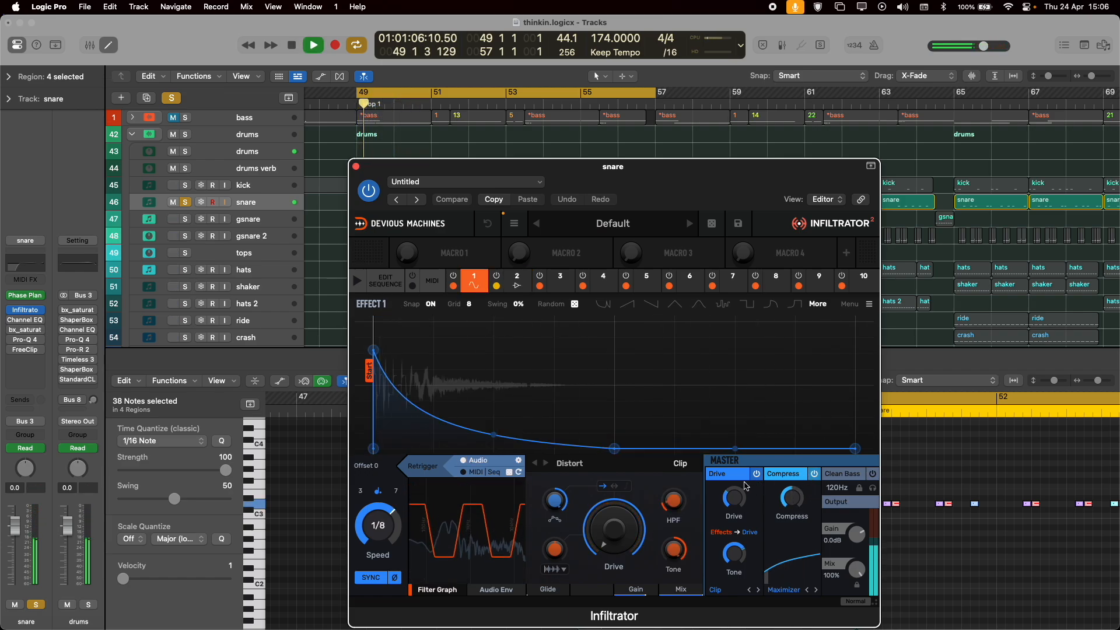
key(space)
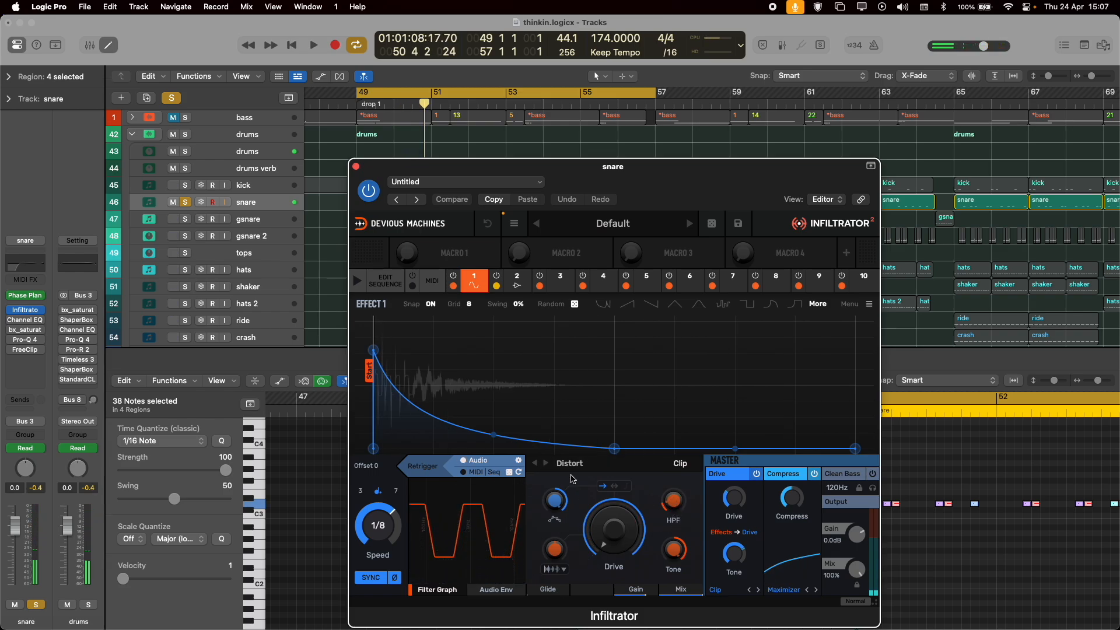
Raise the HPF of Infiltrator's Effect 1 Distort while auditioning the snare.
key(space)
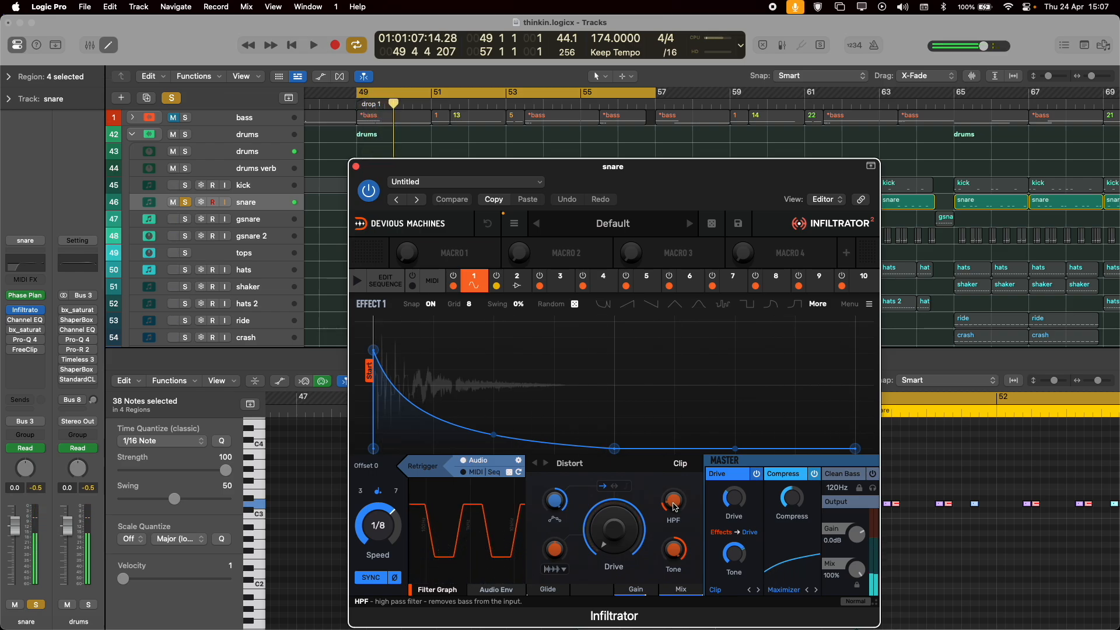
key(space)
drag(675, 507, 675, 477)
key(space)
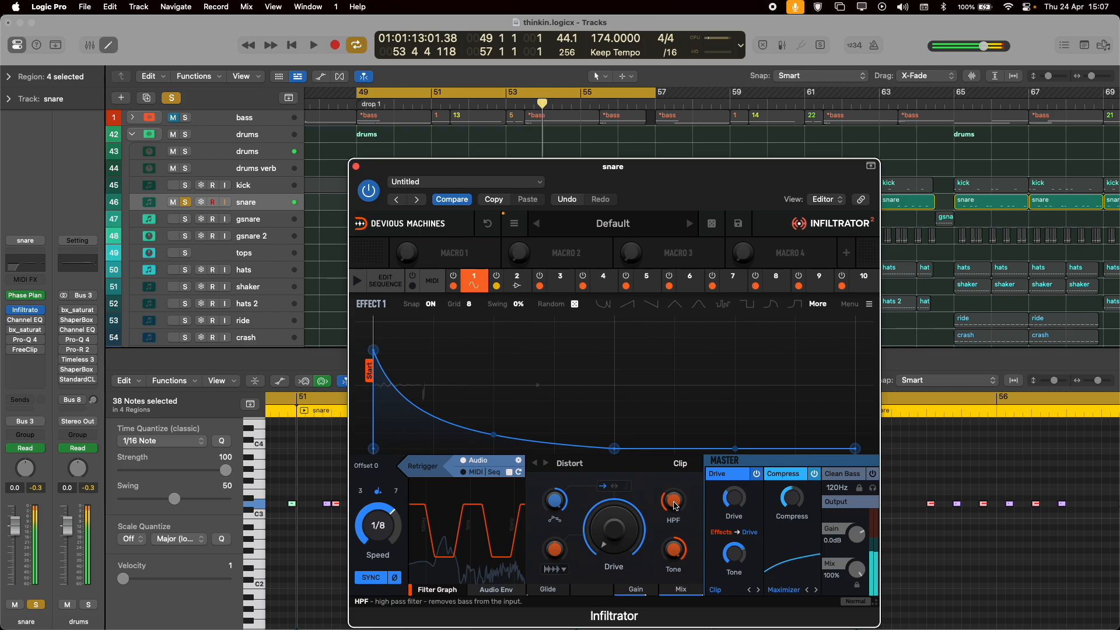
Lower Infiltrator's Distort Tone to 18%, raise it again during playback and close the plug-in.
drag(629, 177, 566, 141)
drag(611, 516, 611, 517)
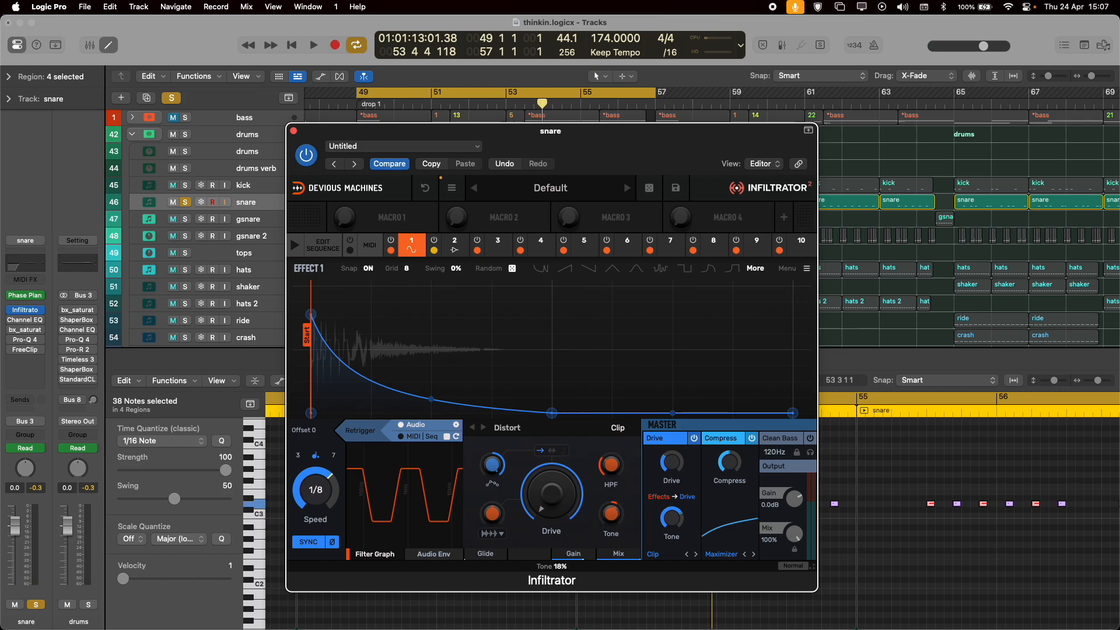
key(space)
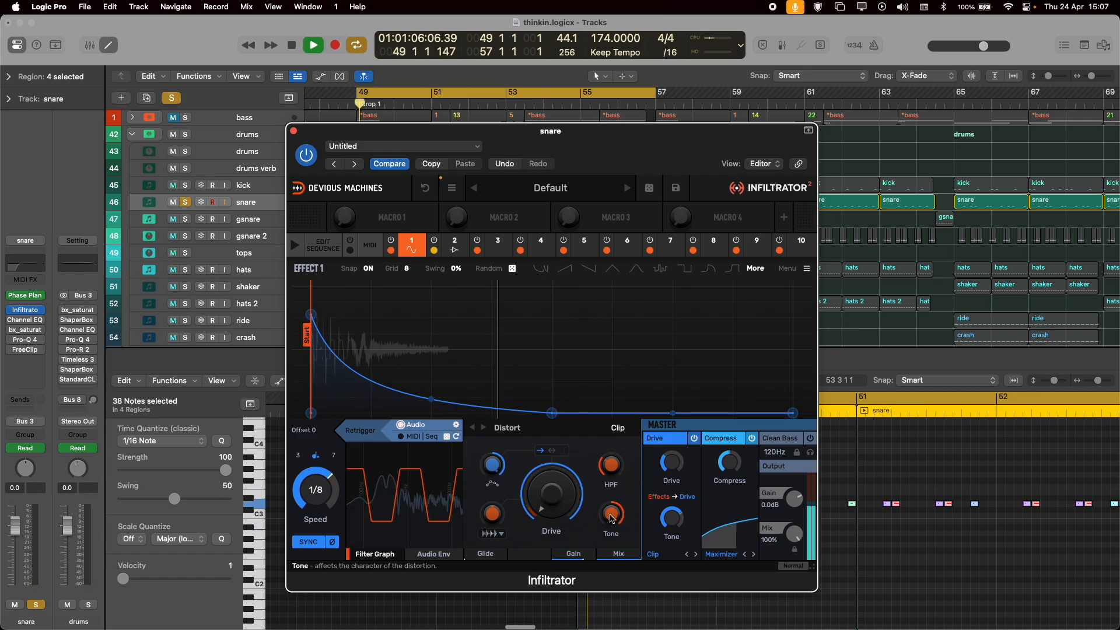
drag(612, 518, 611, 493)
key(space)
click(294, 130)
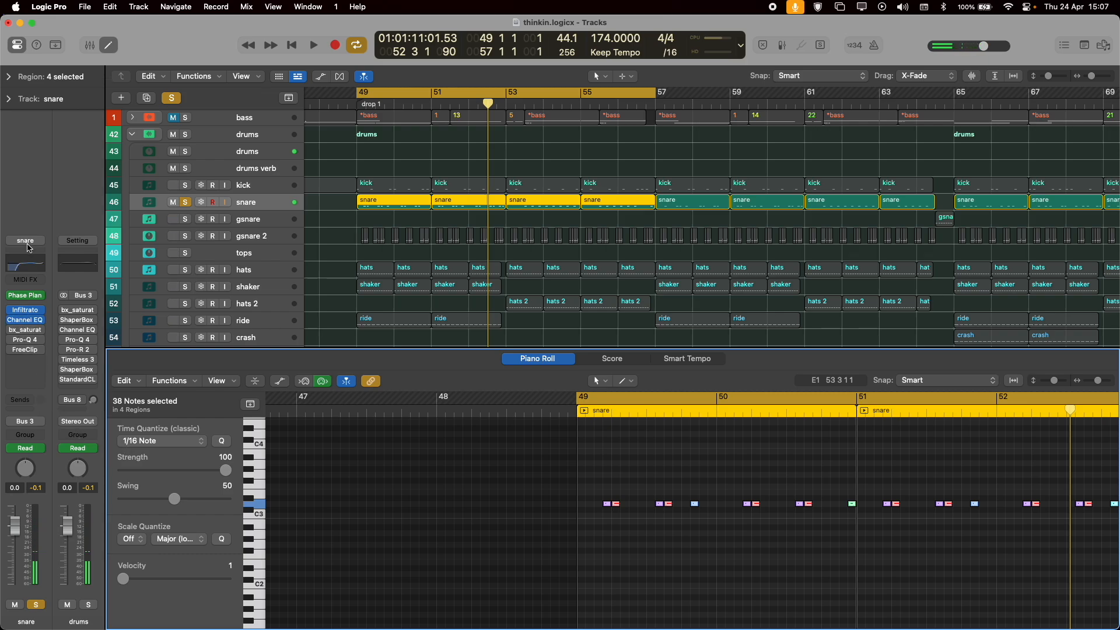
Enable the snare's Channel EQ, check its curve, and play the snare with bx_saturator switched on.
click(34, 267)
click(33, 266)
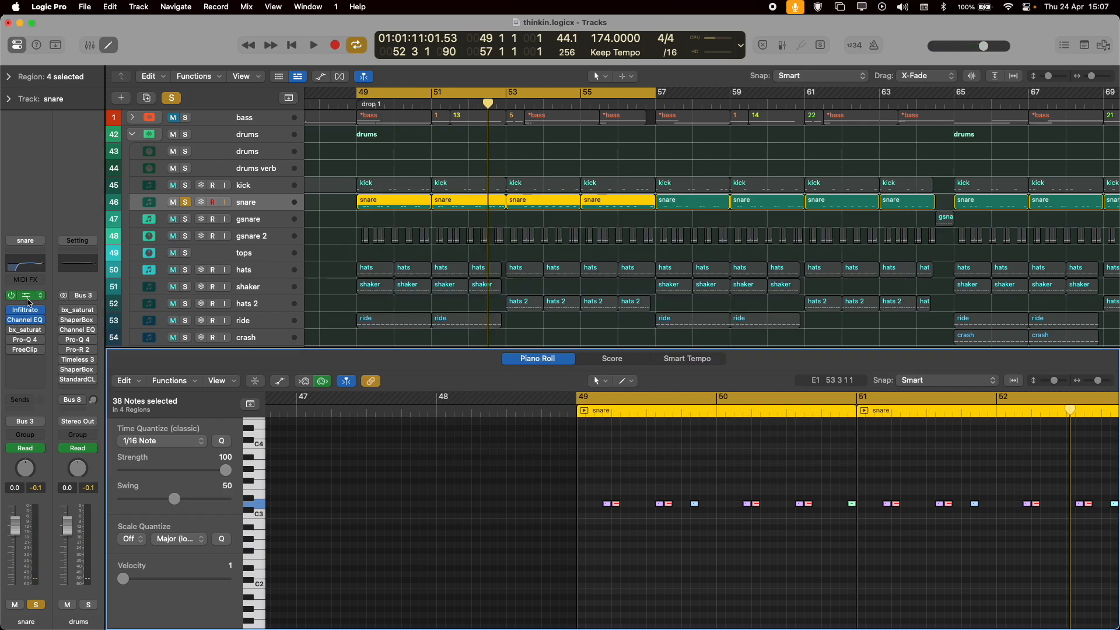
key(space)
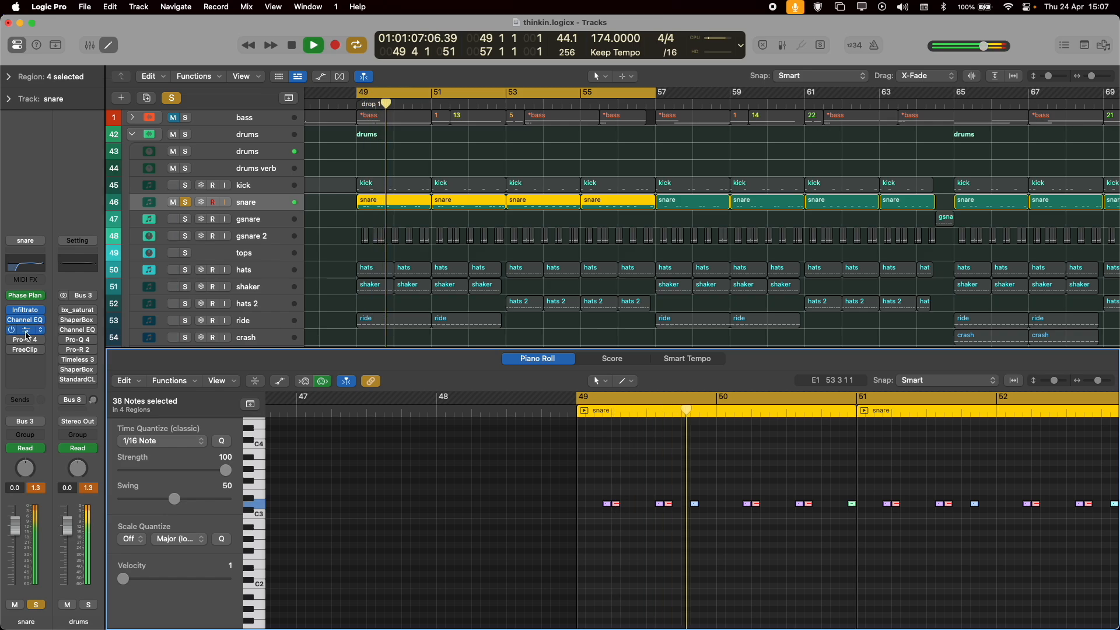
Review the snare's bx_saturator V2 settings, play the snare through it, and close the plug-in.
click(27, 331)
key(space)
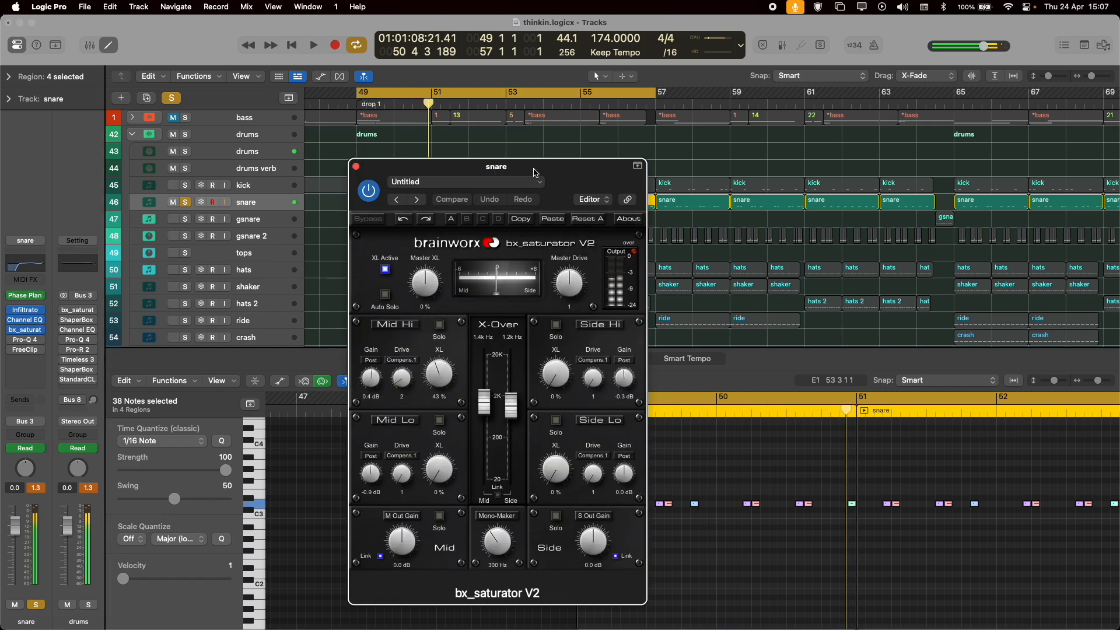
drag(517, 172, 550, 124)
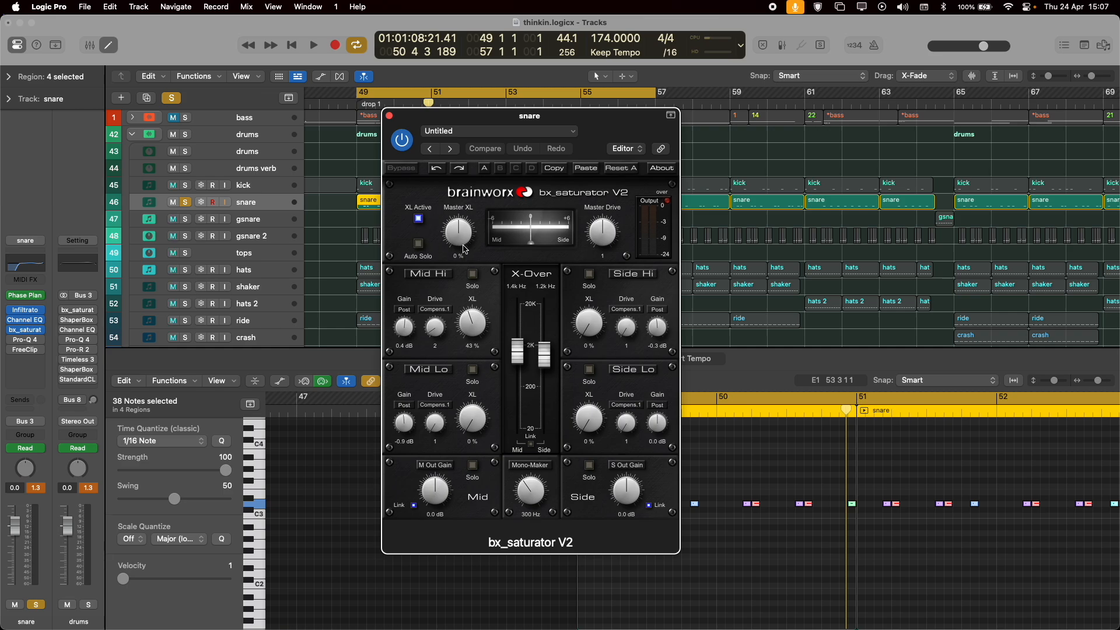
key(space)
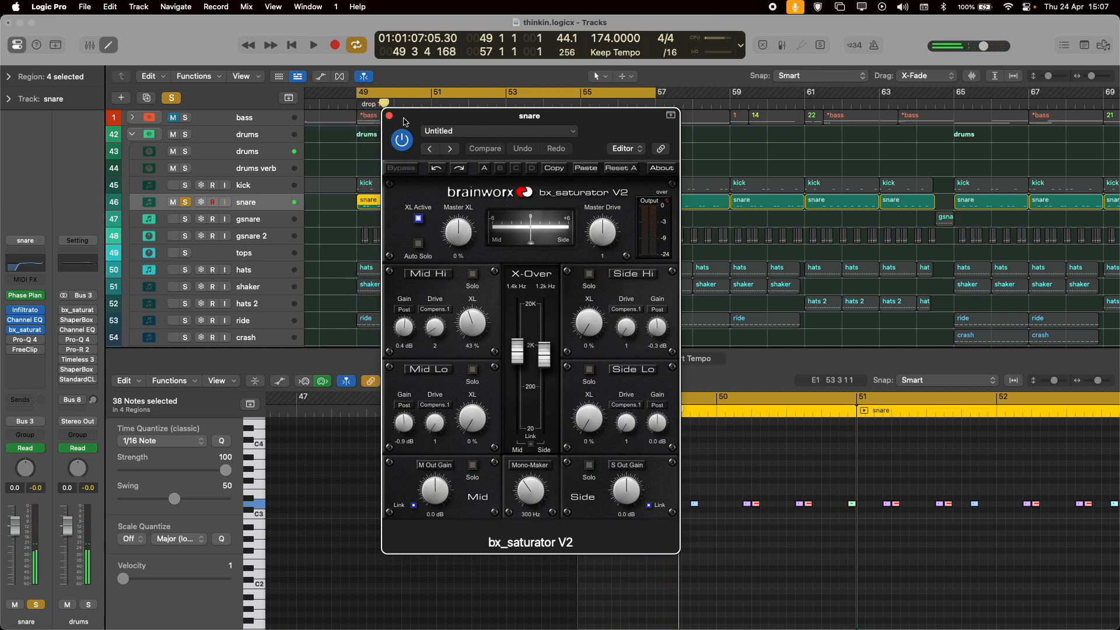
click(390, 116)
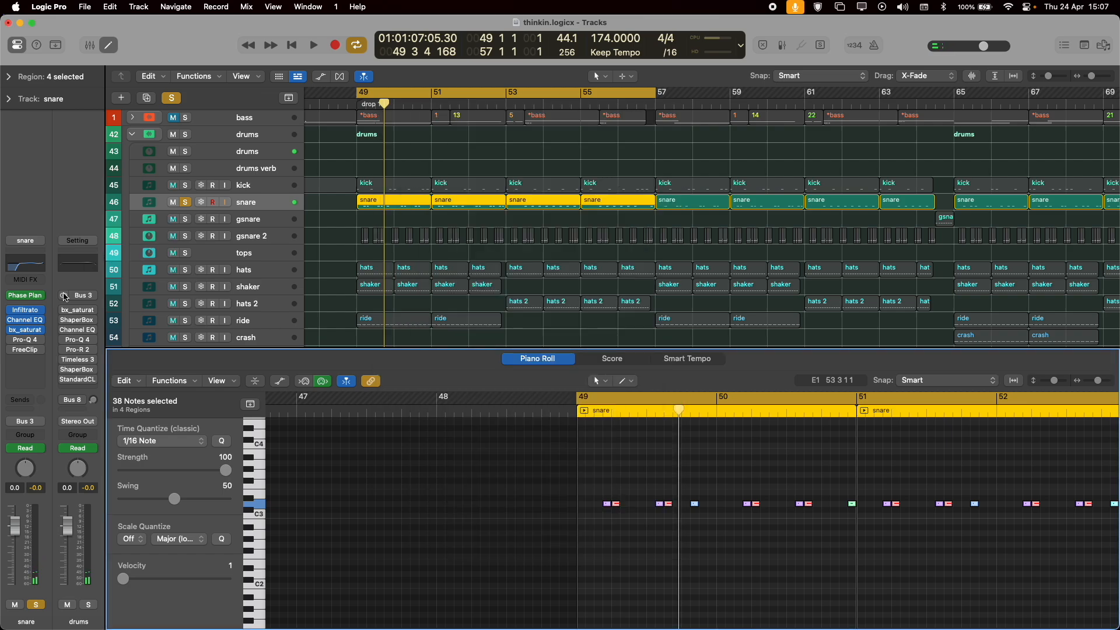
Enable the snare's Pro-Q 4, play the snare through it, inspect the red bell band, and close the plug-in.
click(23, 342)
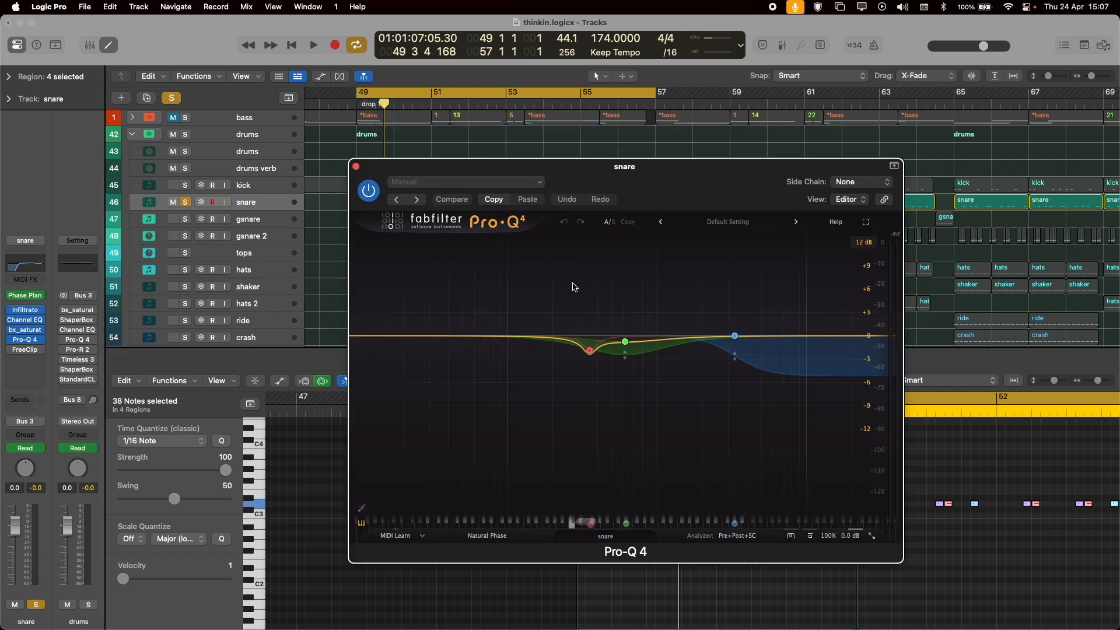
key(space)
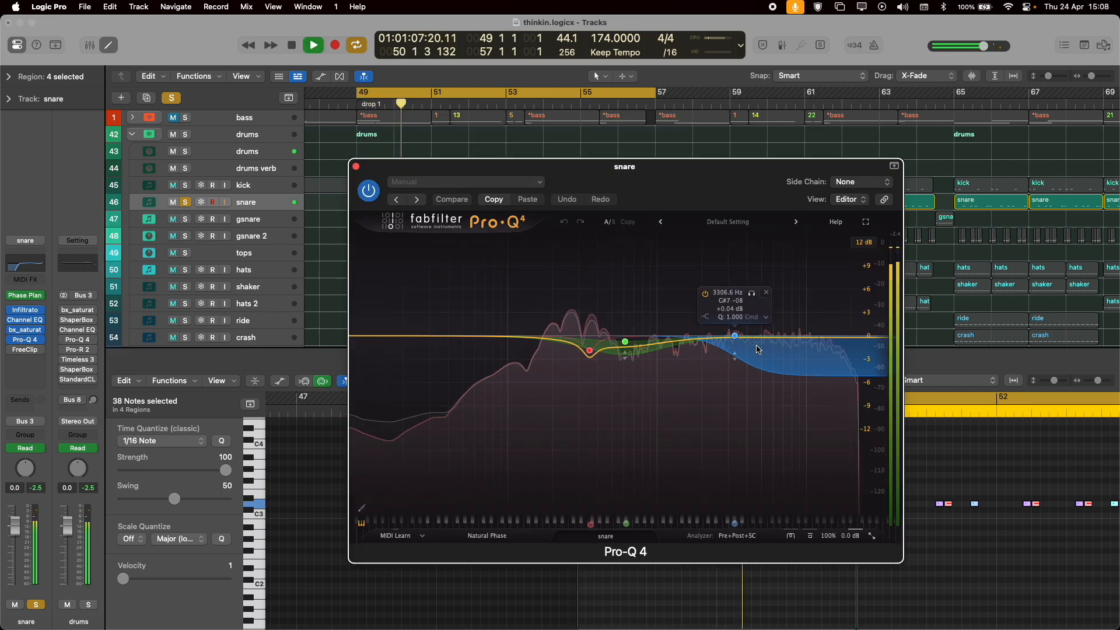
key(space)
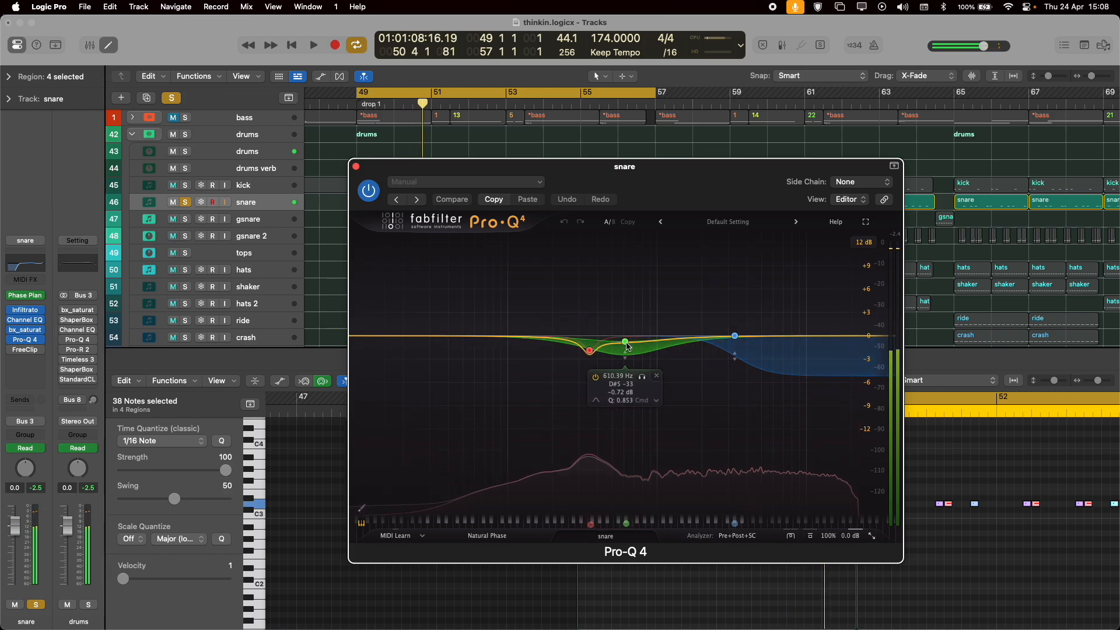
click(589, 351)
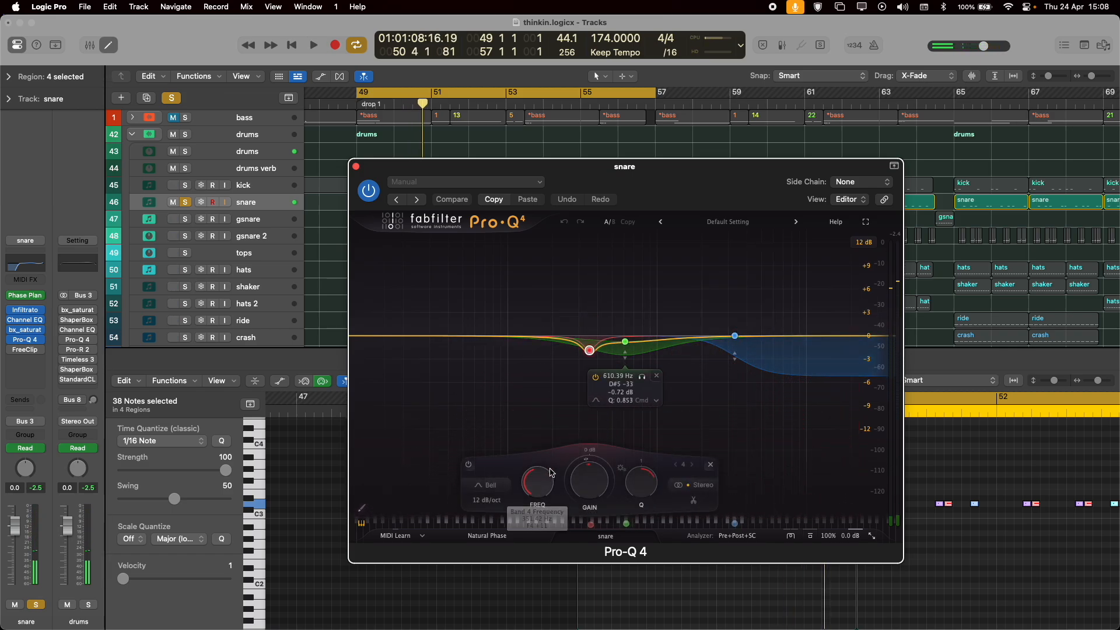
click(357, 167)
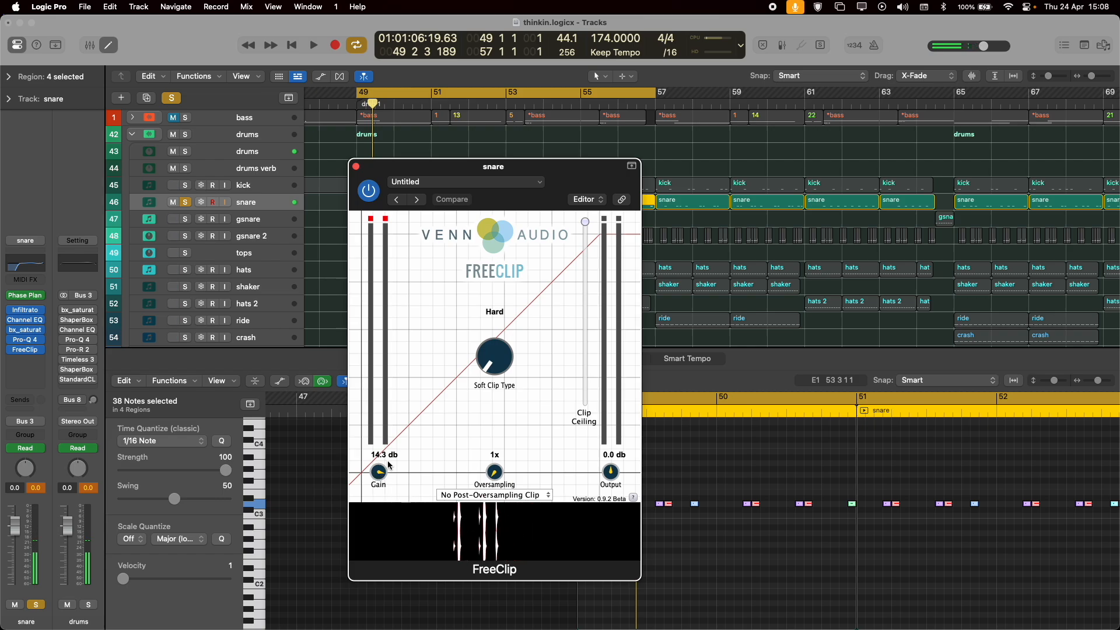
Close the snare's FreeClip and play the snare through its full effect chain.
click(356, 168)
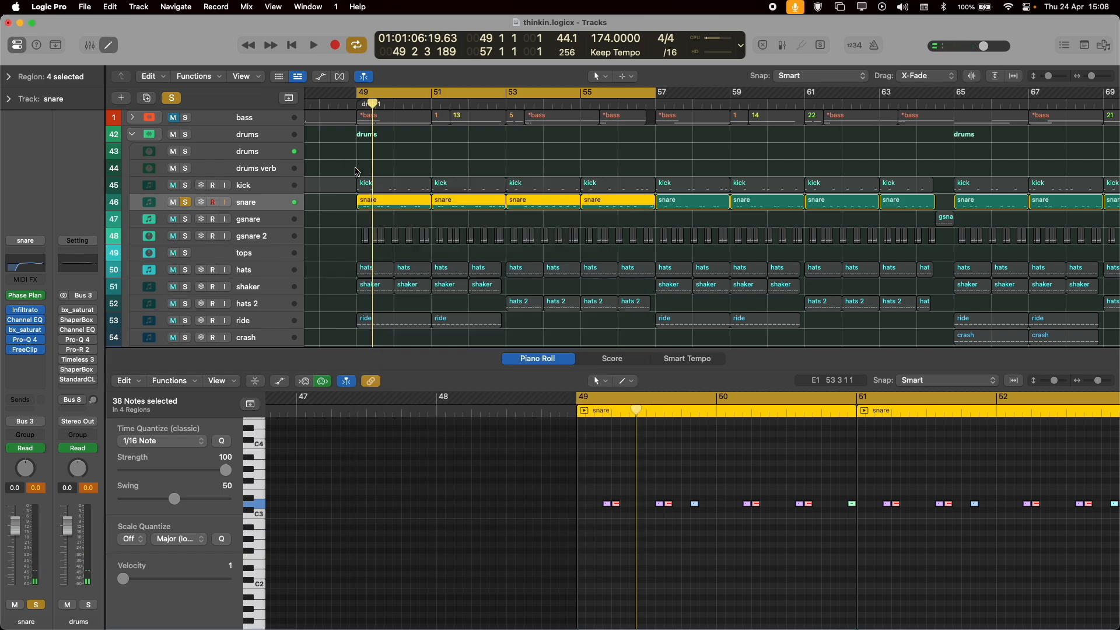
key(space)
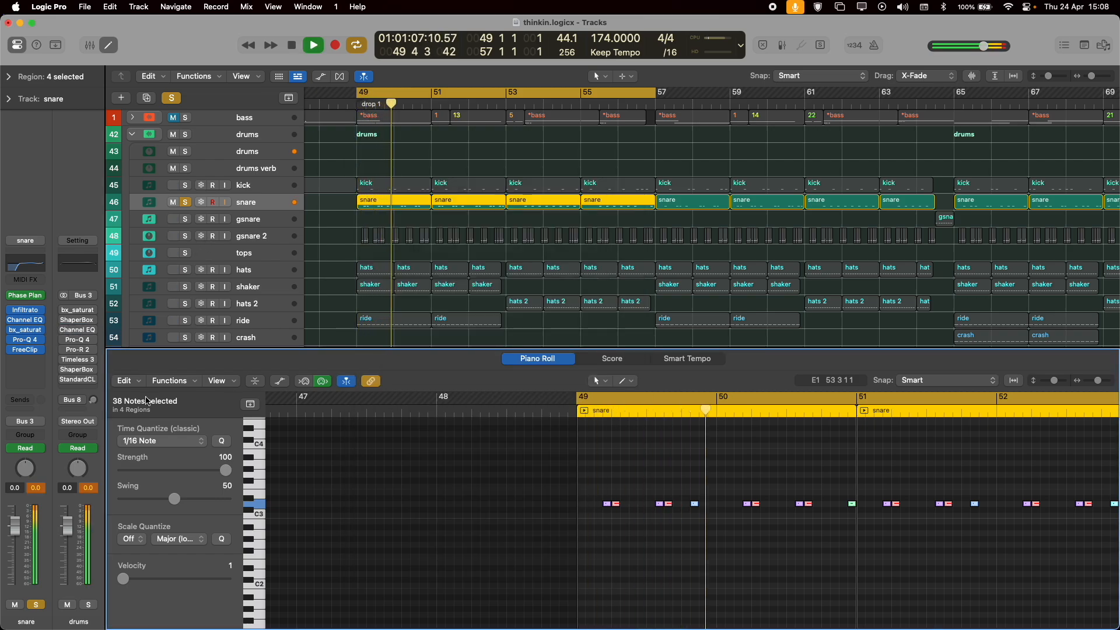
key(space)
Solo the gsnare 2 track, play it, survey its clips along the arrangement, and unsolo it.
click(253, 227)
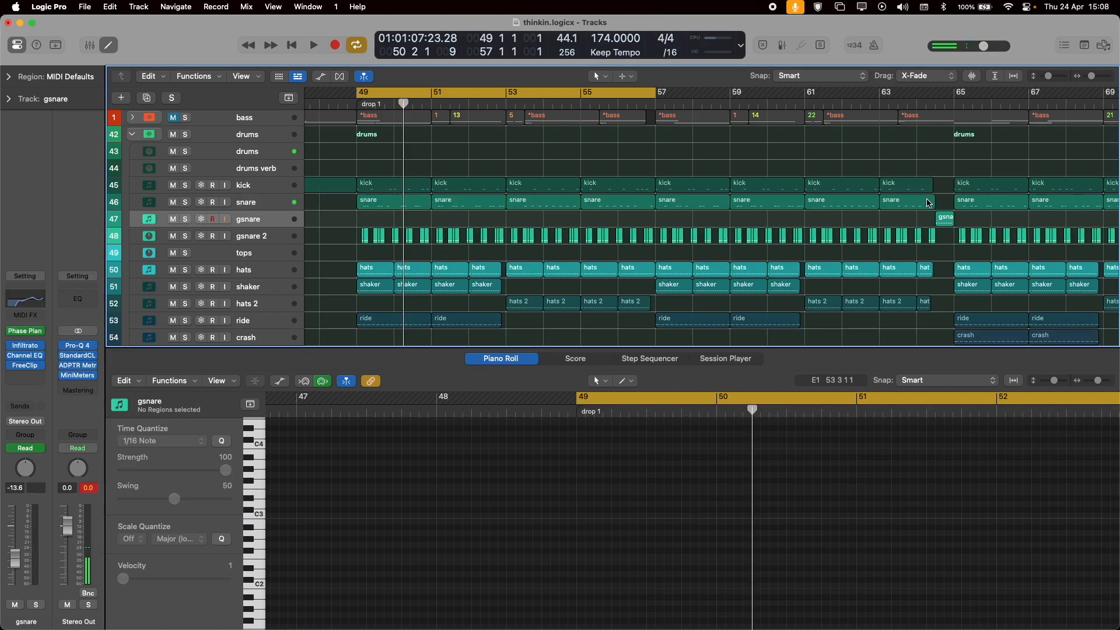
click(184, 236)
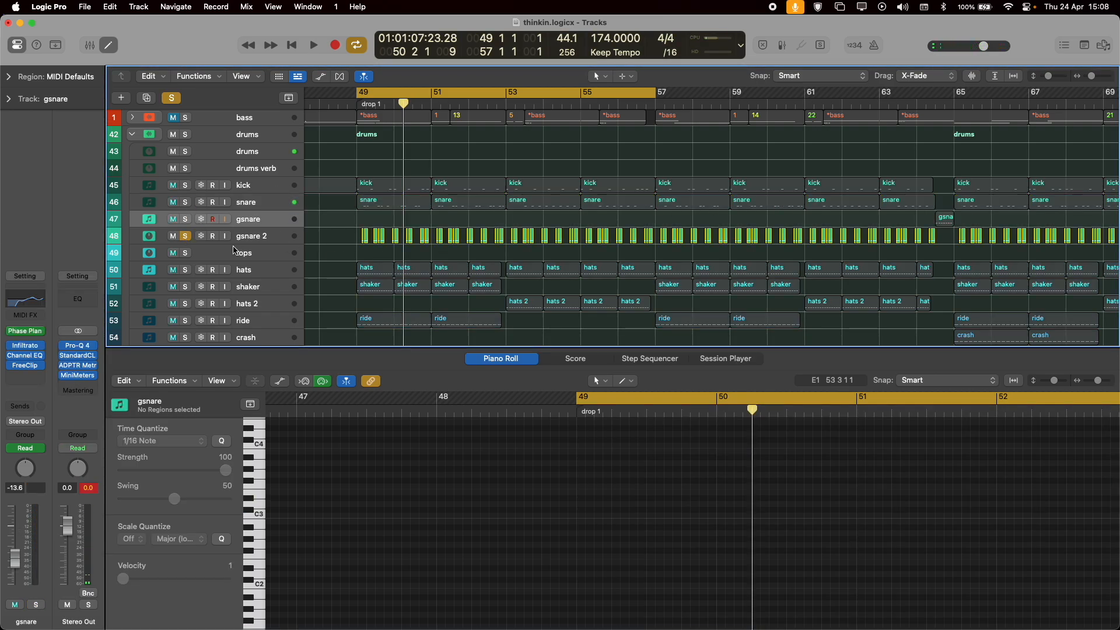
key(space)
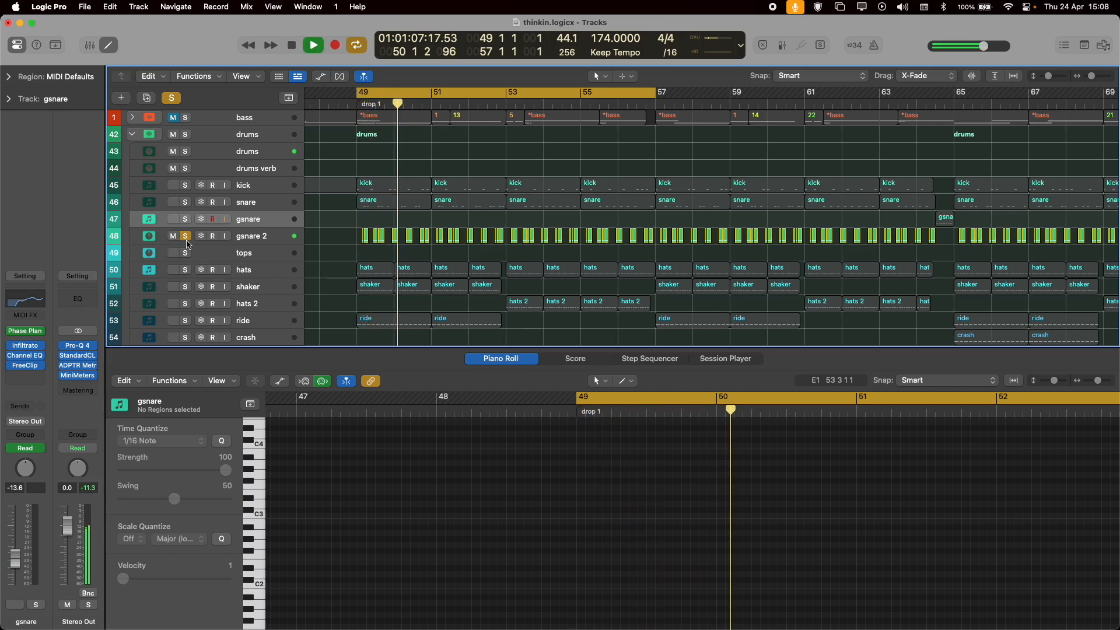
key(space)
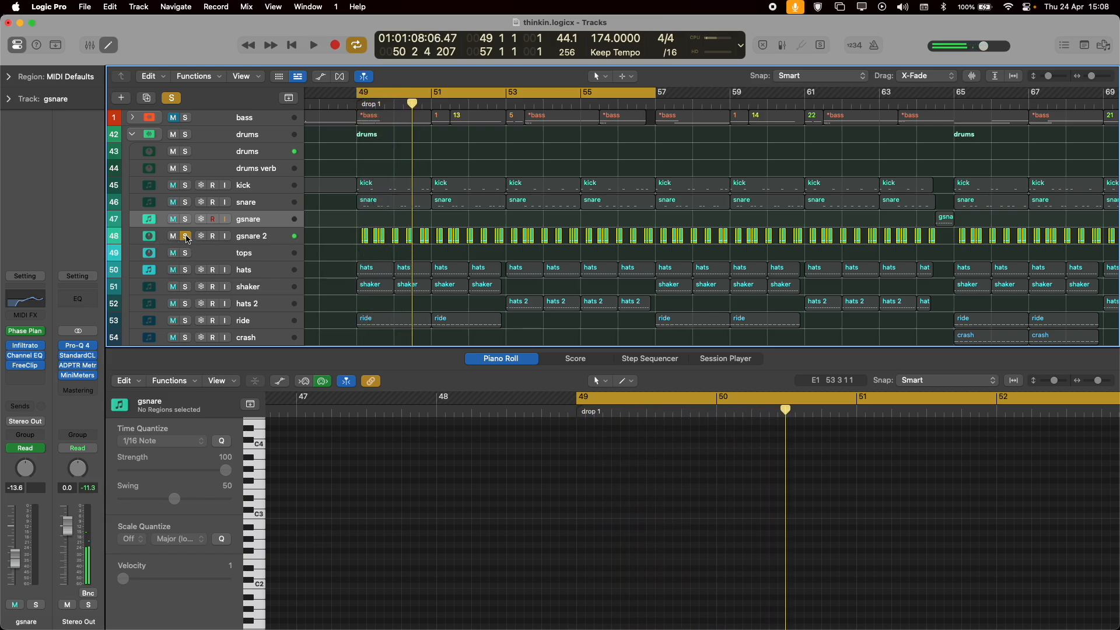
scroll(590, 256, right, 20)
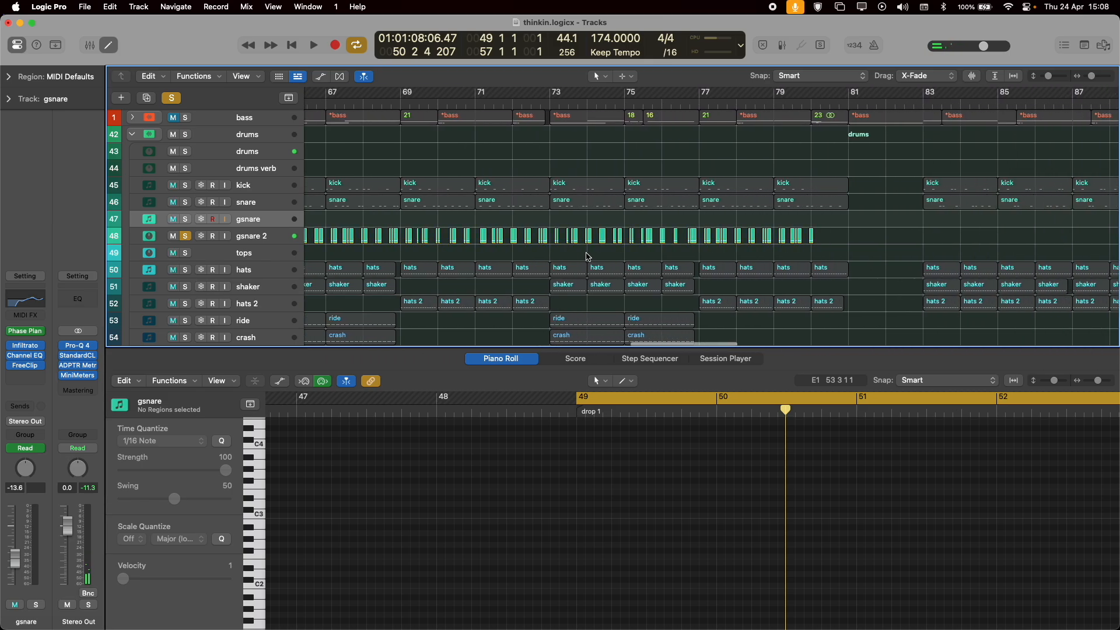
scroll(587, 255, left, 20)
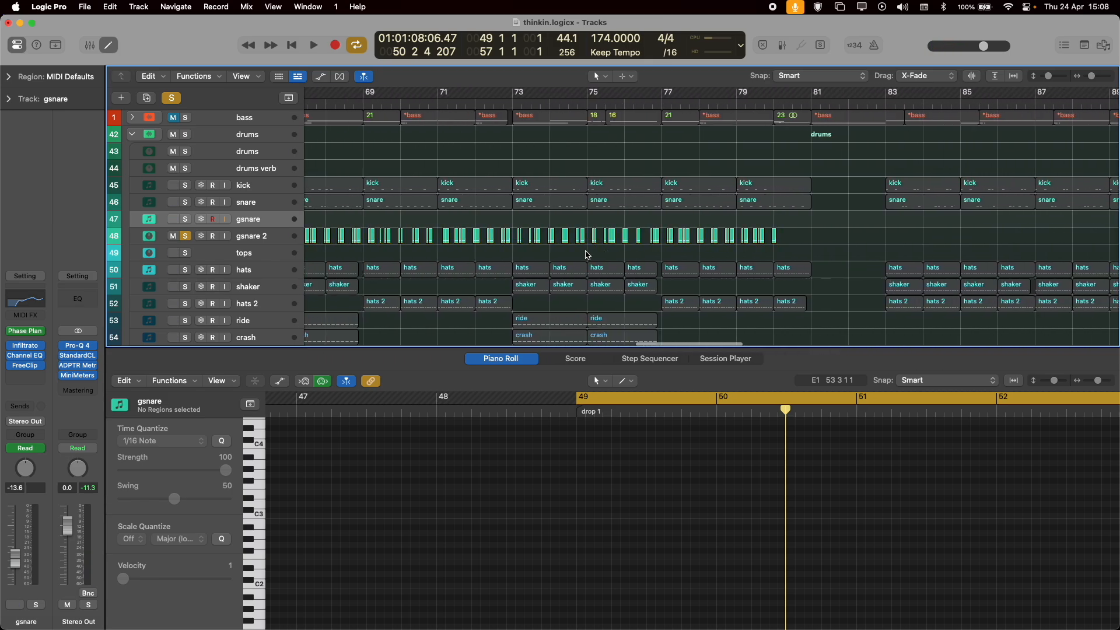
scroll(575, 255, left, 5)
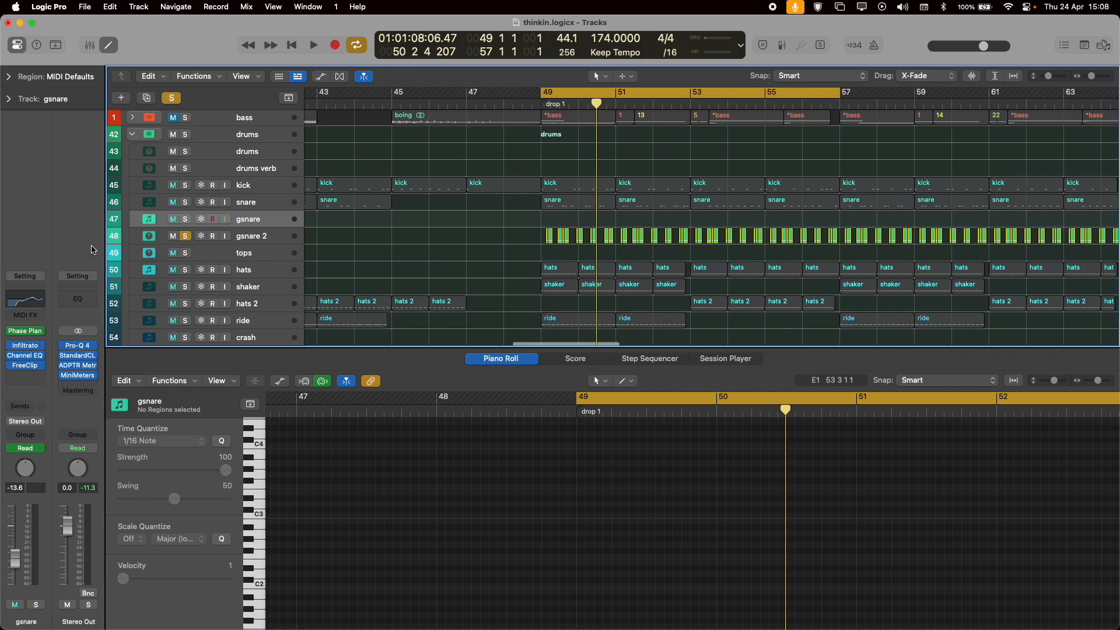
click(190, 236)
Select the hats track within the tops group, solo it, and play its pattern in drop 1.
click(223, 258)
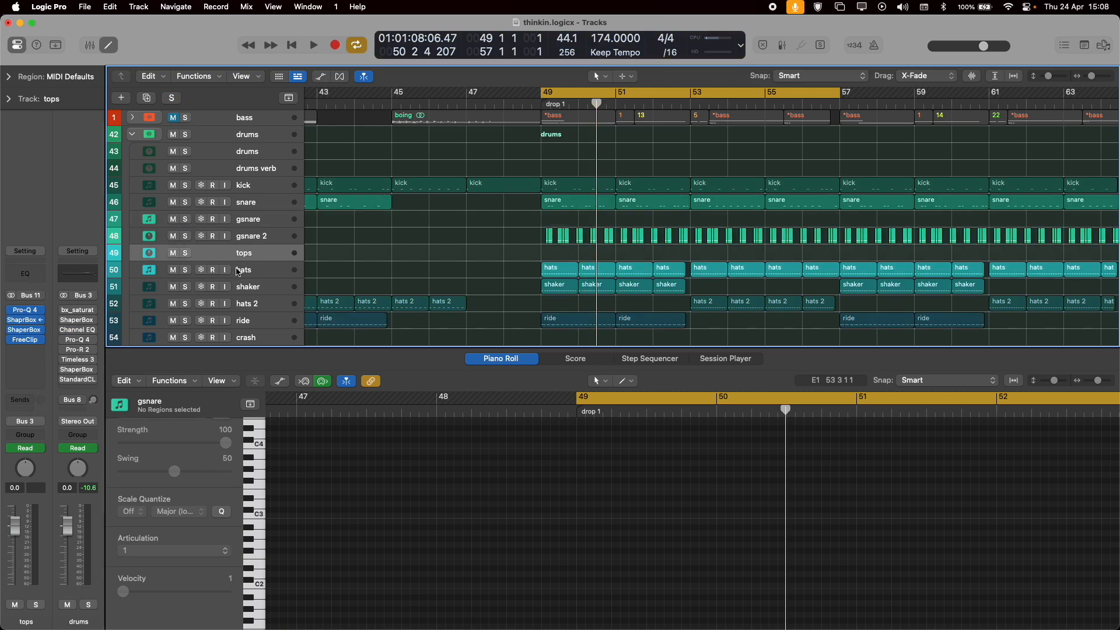
click(171, 274)
click(185, 270)
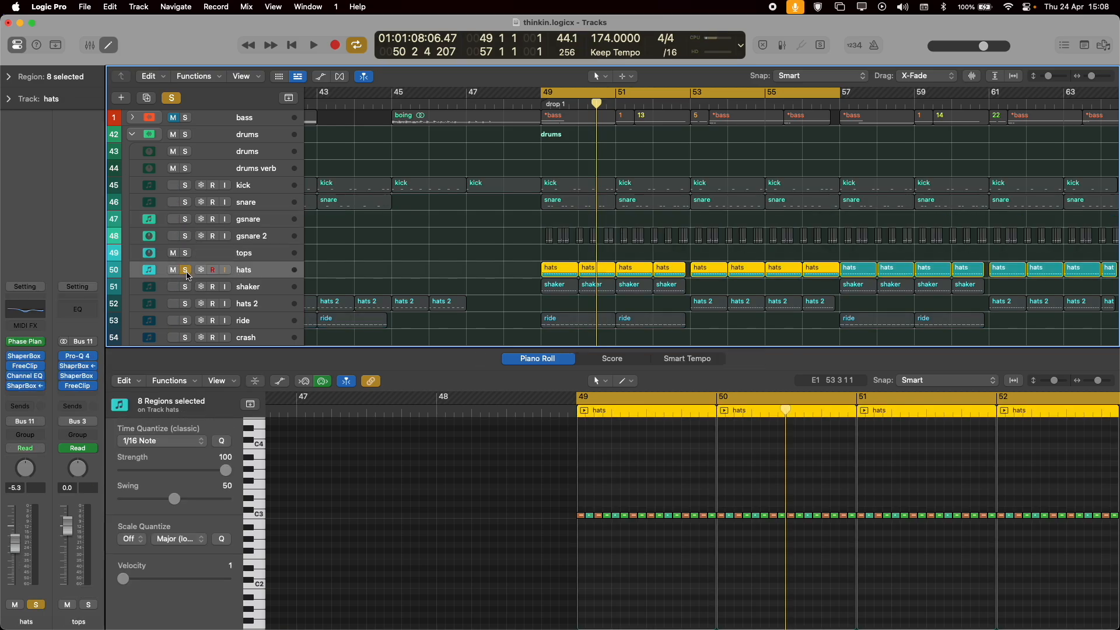
key(space)
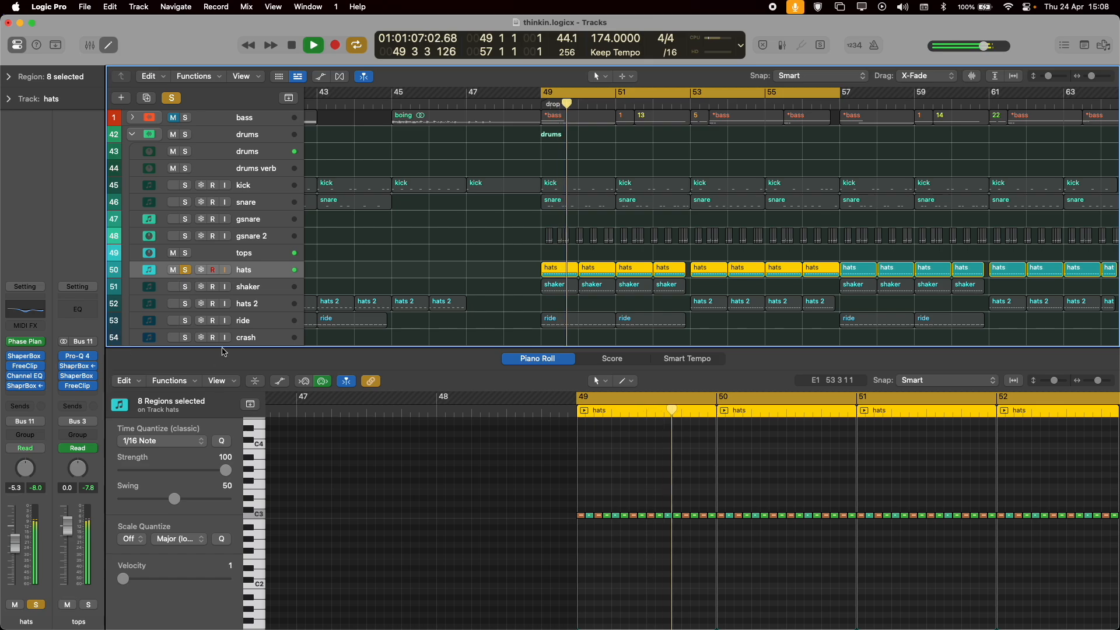
key(space)
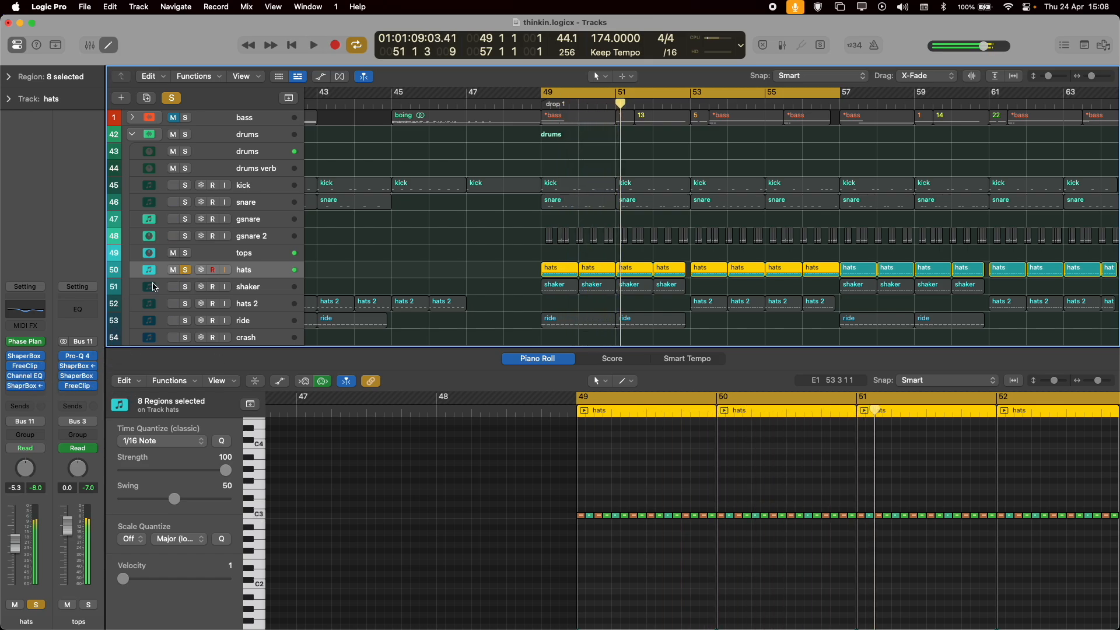
Examine the sample and noise groups and the velocity modulation in the hats' Phase Plant patch, and close it.
click(27, 344)
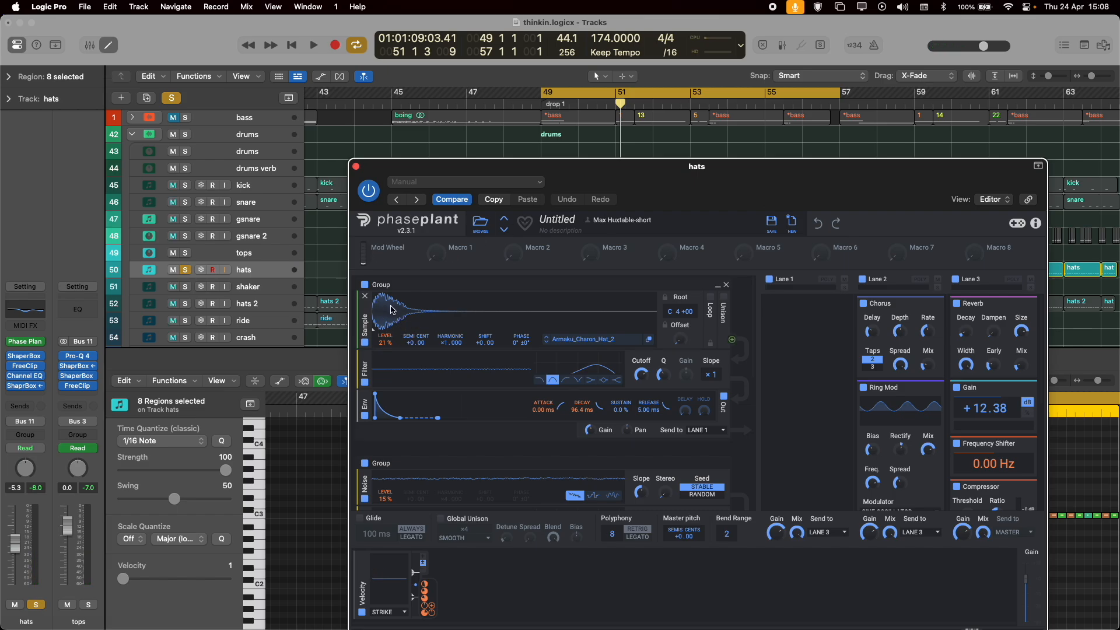
scroll(524, 352, down, 4)
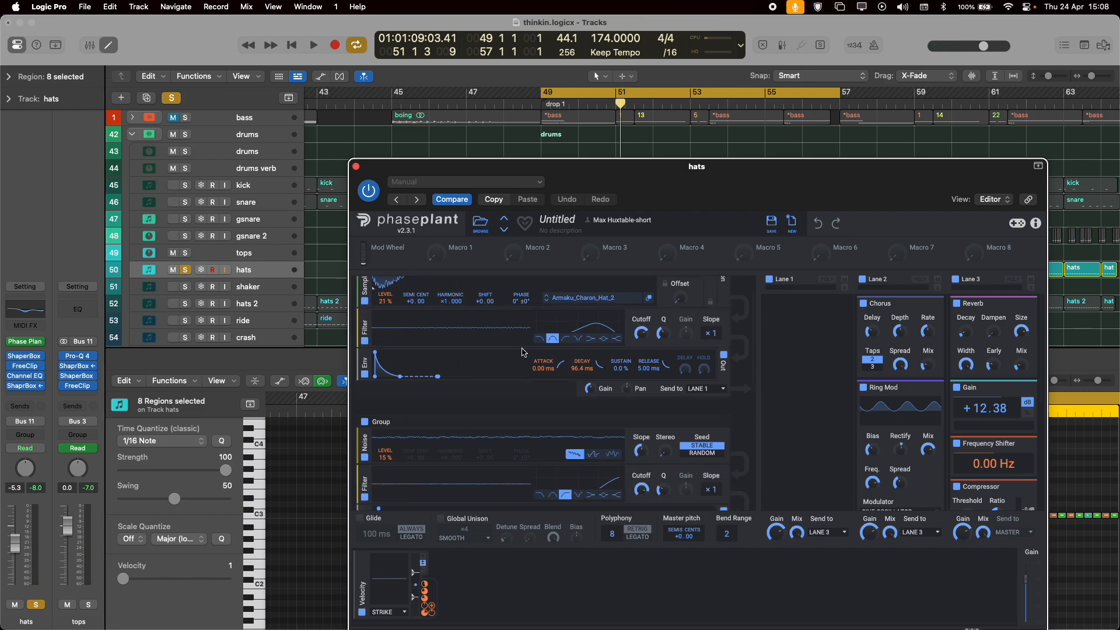
scroll(445, 395, down, 5)
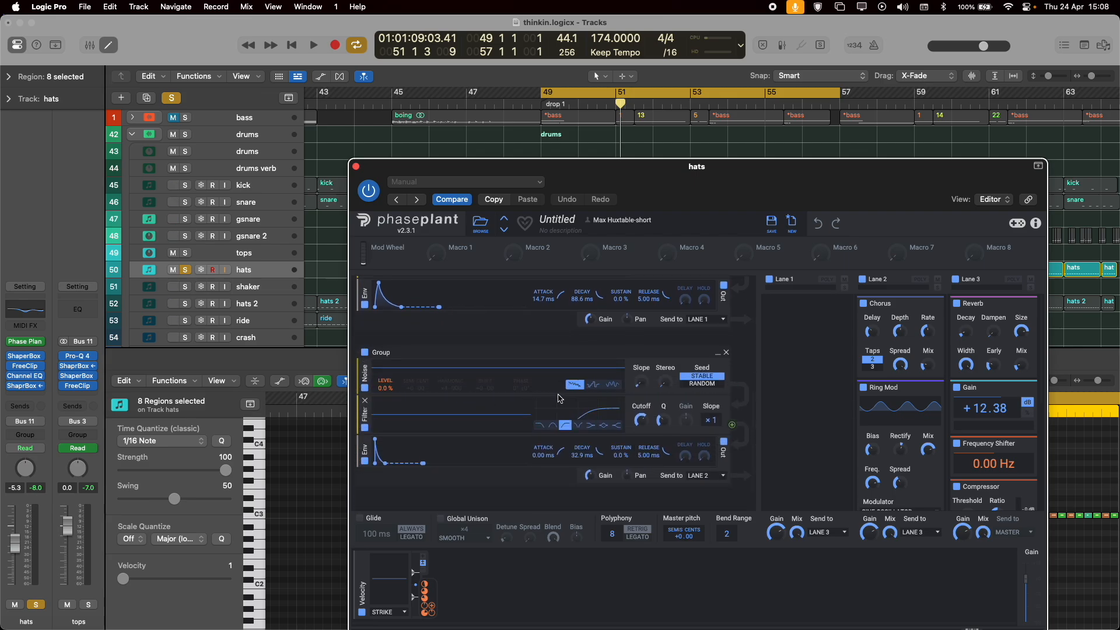
scroll(563, 416, up, 4)
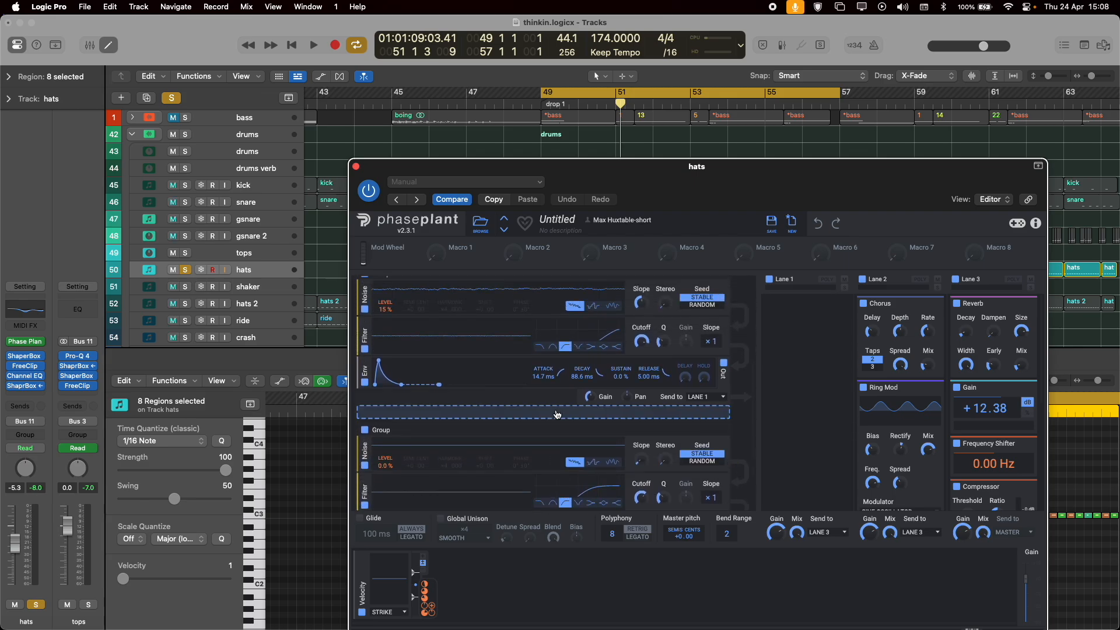
scroll(893, 350, down, 4)
scroll(891, 345, up, 4)
scroll(641, 466, up, 2)
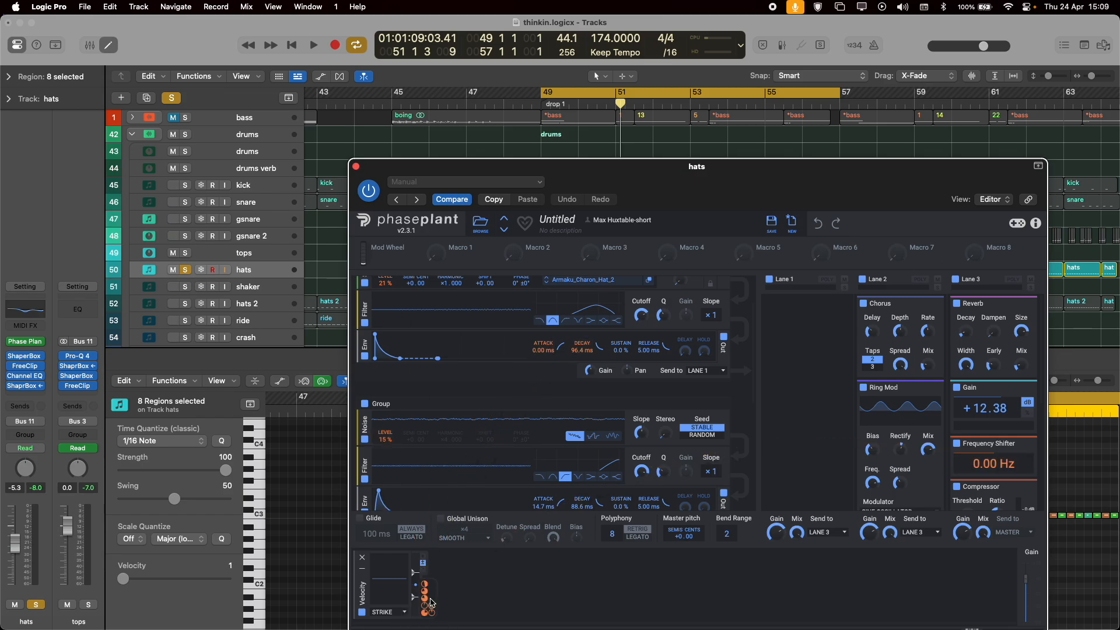
key(super+w)
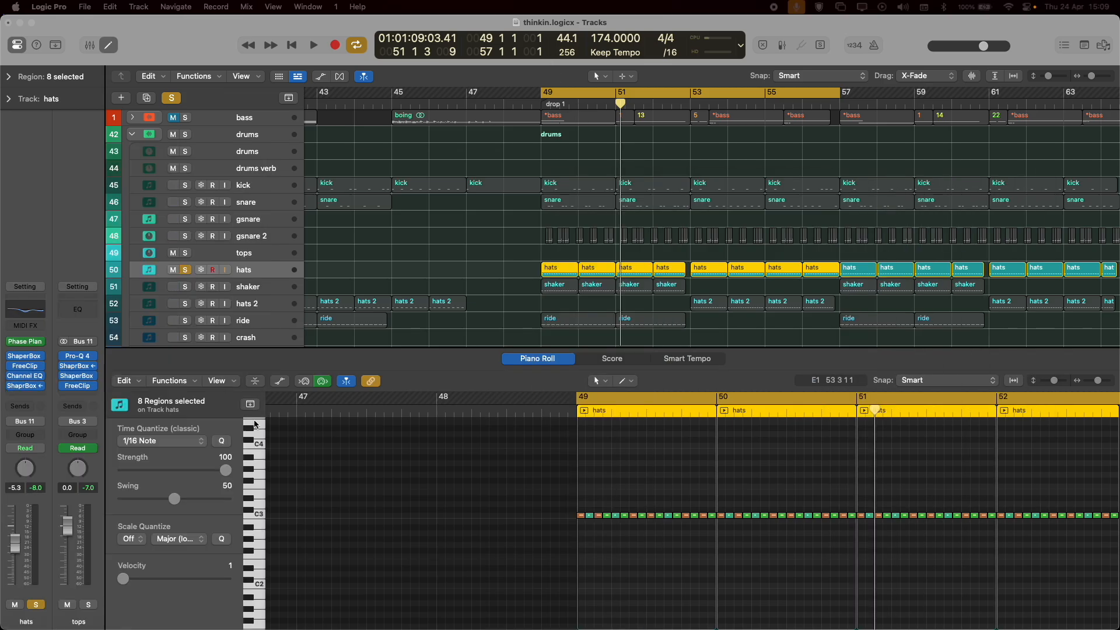
Play the hats pattern while reviewing the Lane 2 and Lane 3 effects in their Phase Plant patch, and close it.
scroll(516, 496, right, 5)
drag(447, 477, 408, 503)
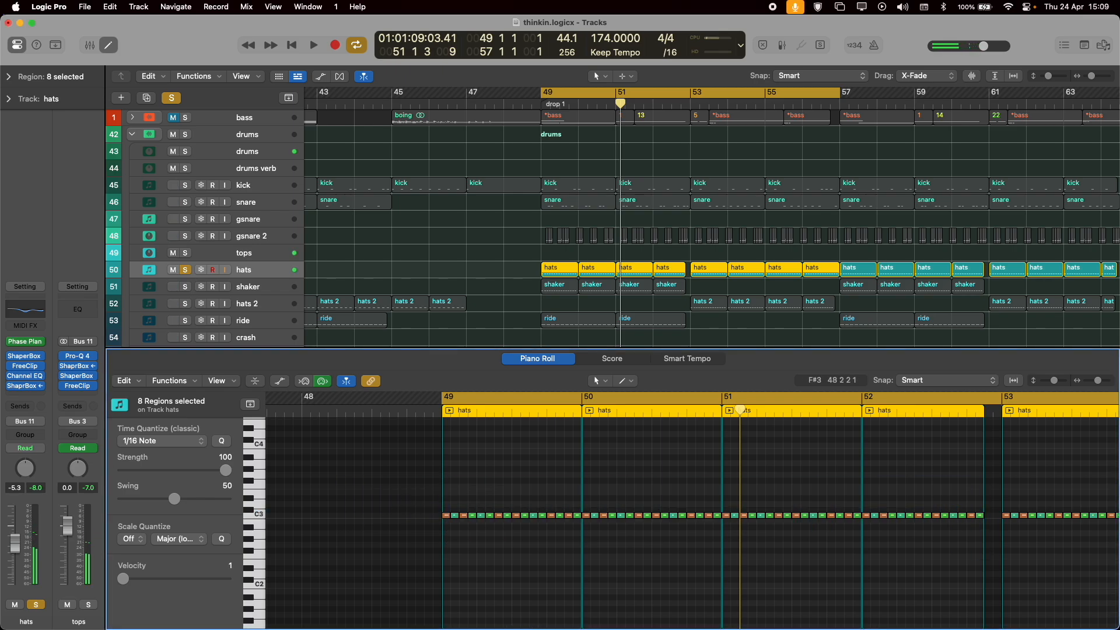
key(space)
key(v)
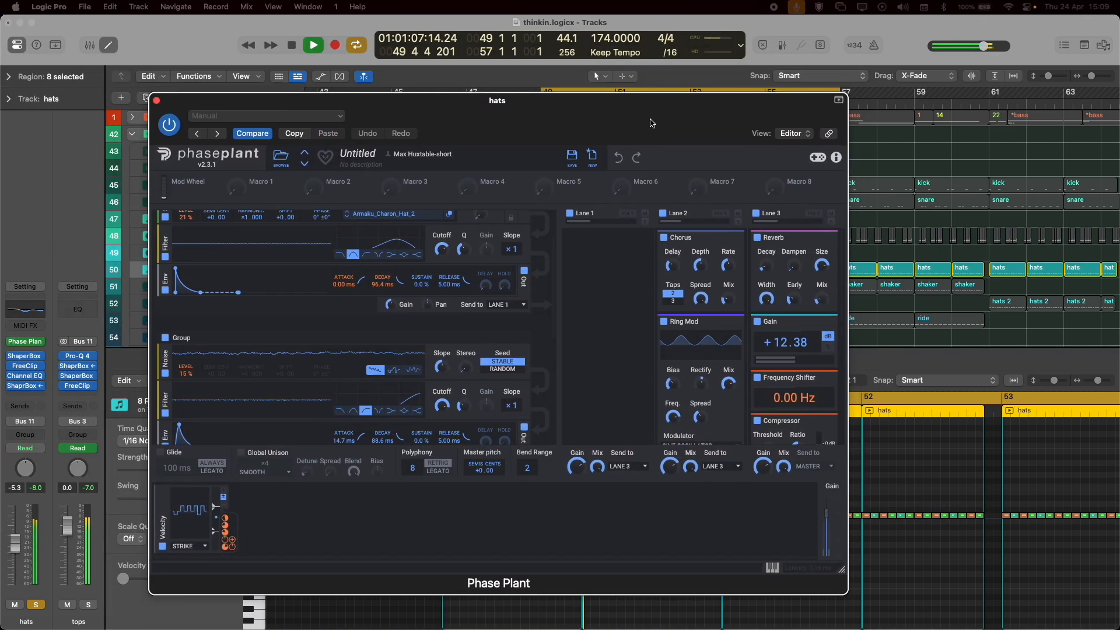
drag(652, 123, 641, 115)
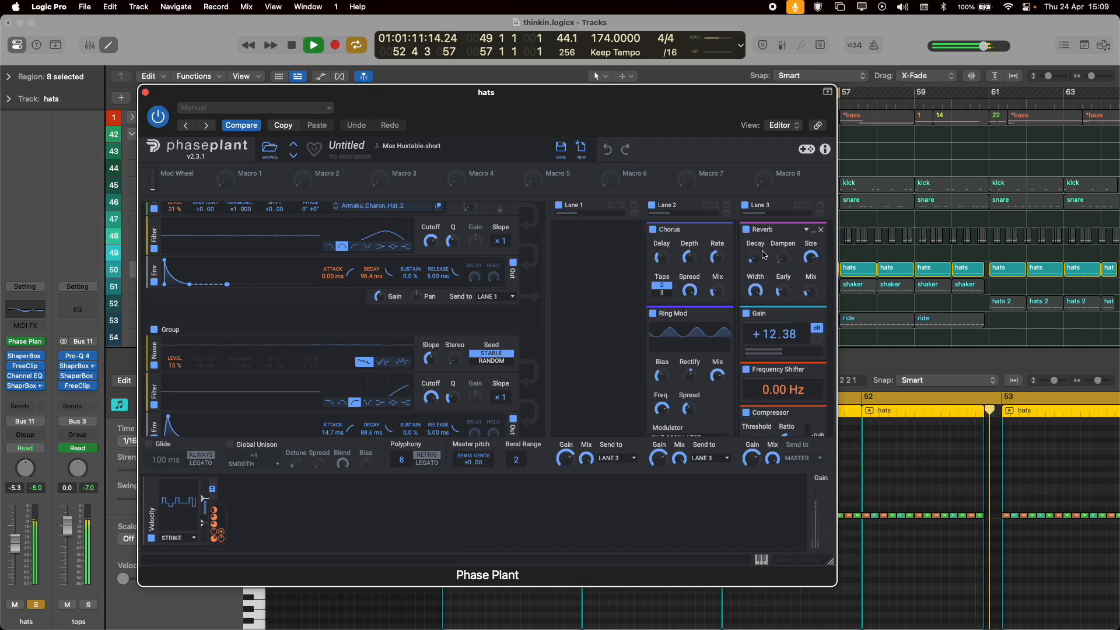
scroll(770, 280, down, 4)
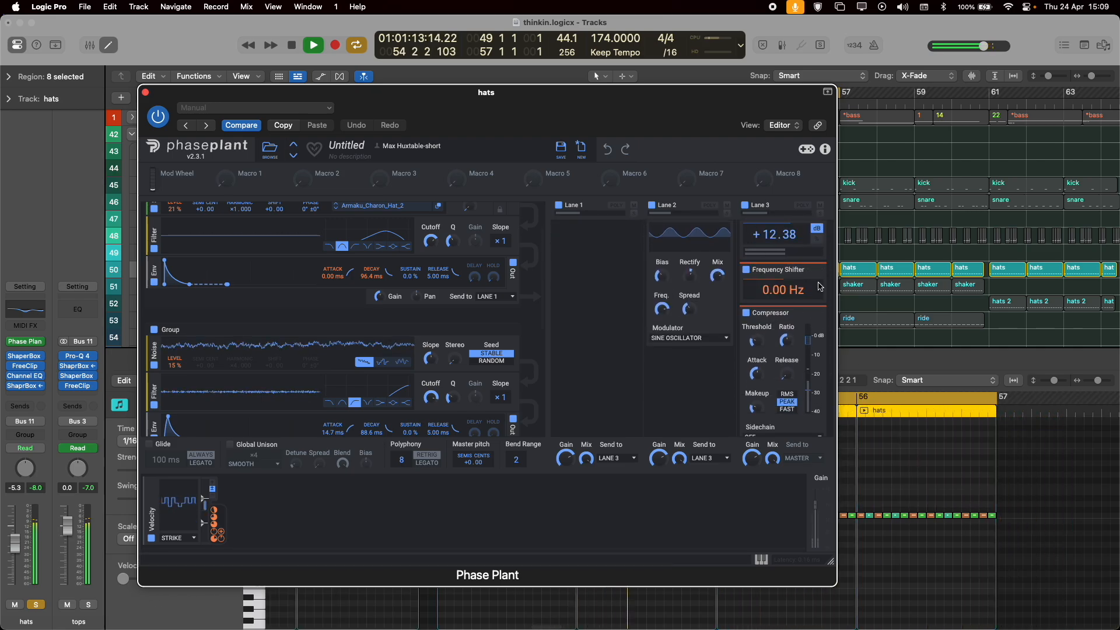
scroll(735, 292, down, 4)
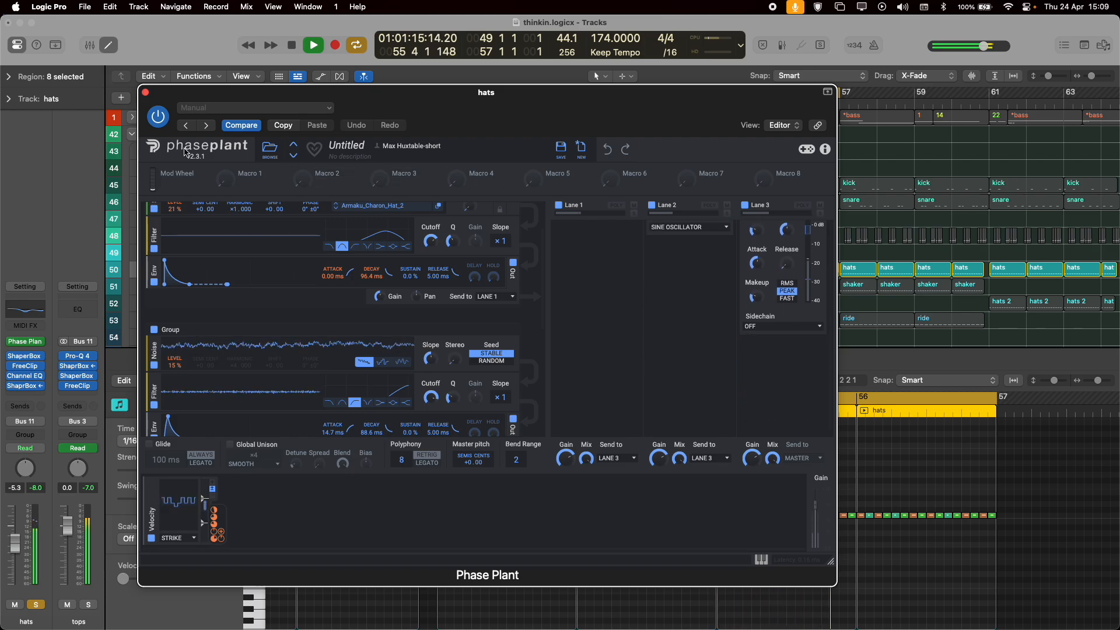
click(145, 92)
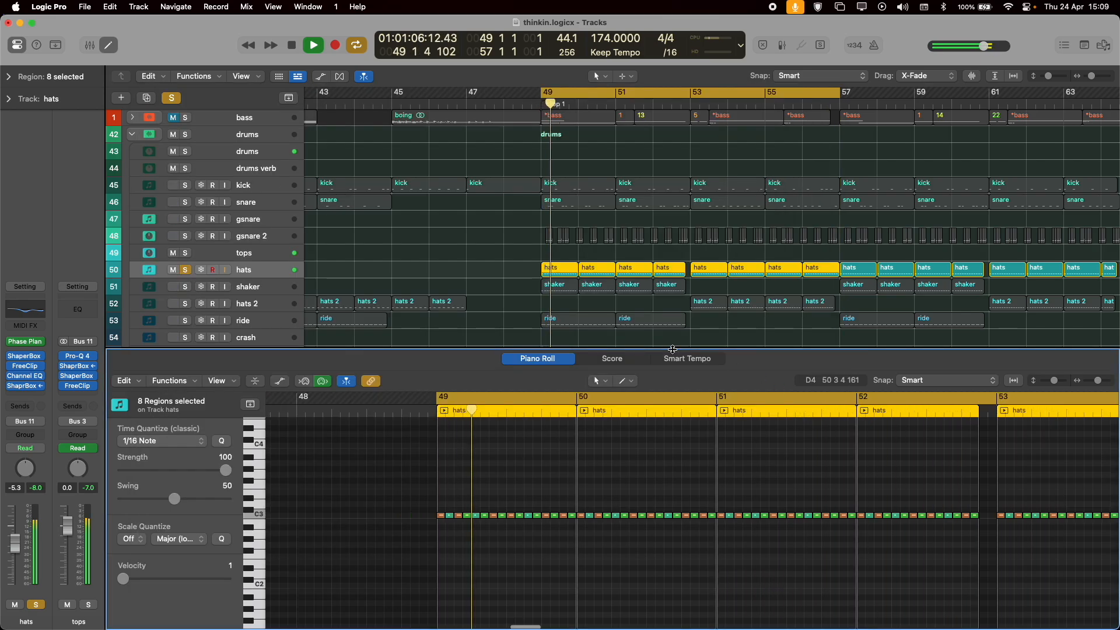
Stop playback, solo the shaker track, and unsolo the hats.
key(space)
click(184, 287)
click(185, 271)
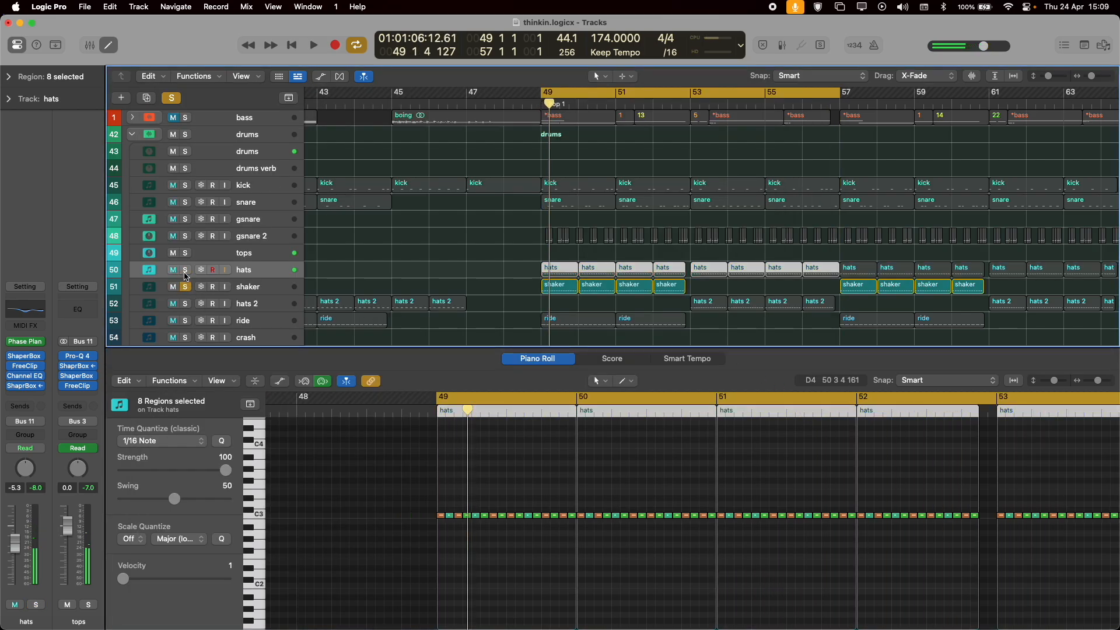
Play the soloed shaker pattern in drop 1, stop playback, and unsolo the shaker track.
key(space)
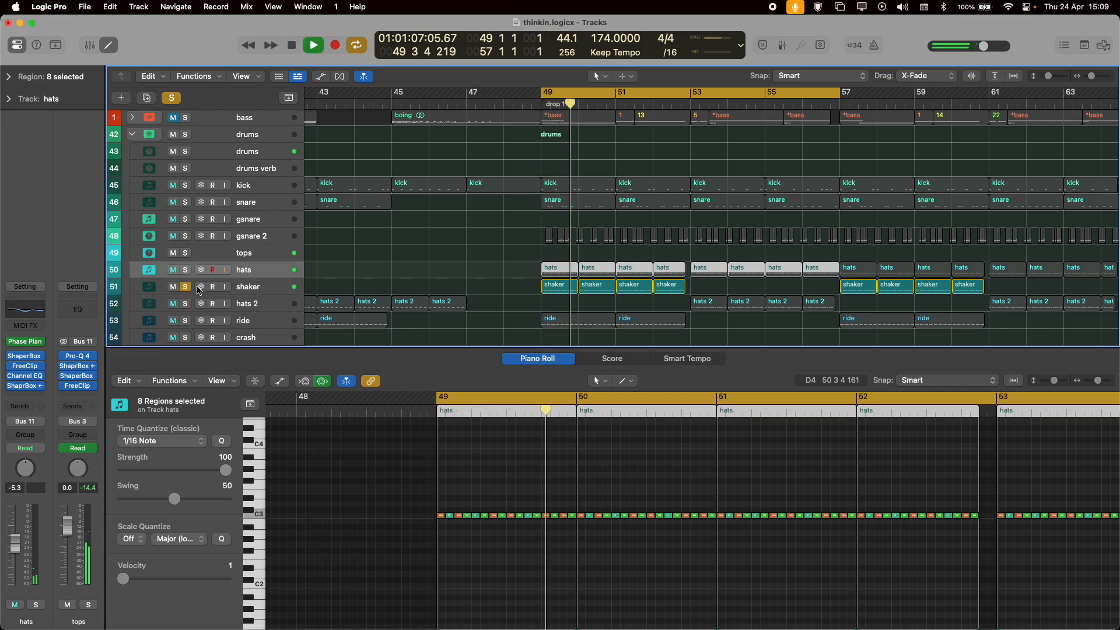
key(space)
click(185, 287)
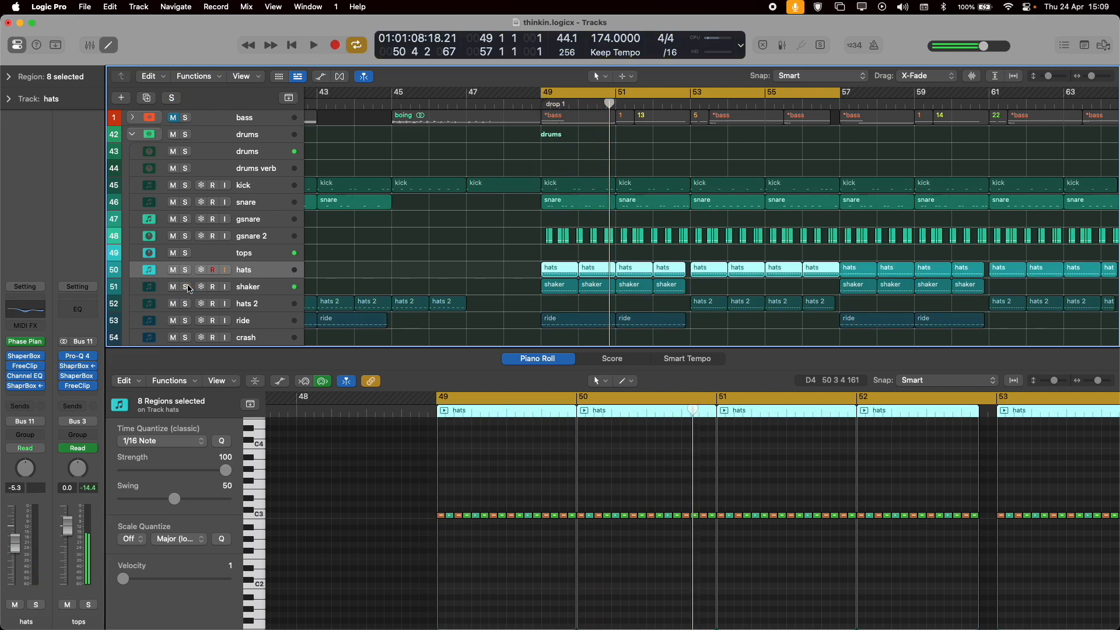
Solo the ride track, play its pattern in drop 1, and select the track.
click(185, 320)
key(space)
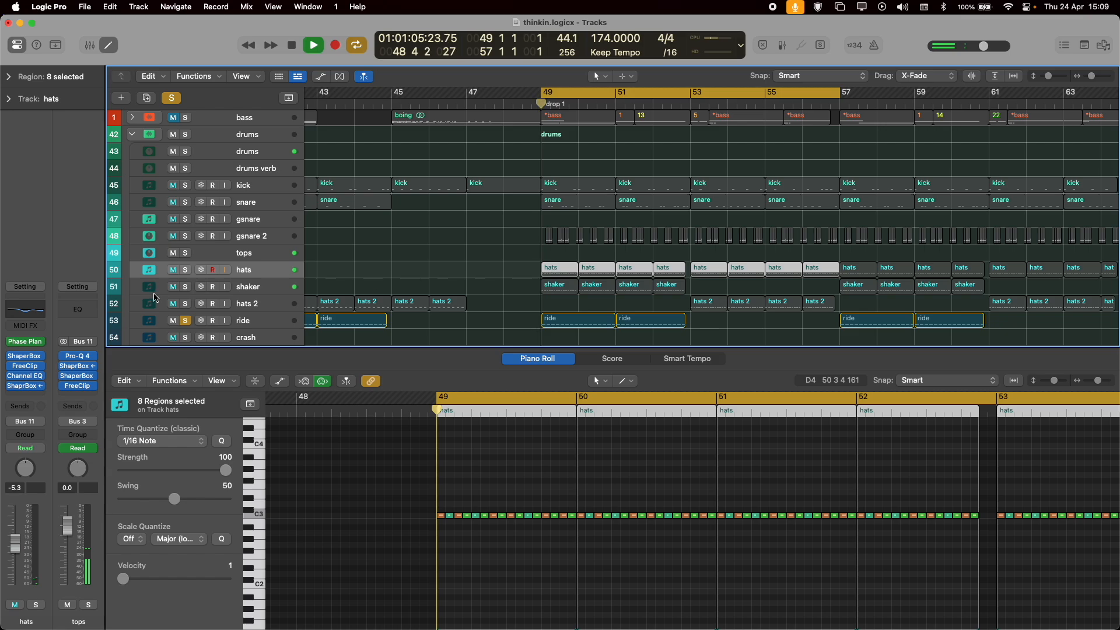
click(246, 324)
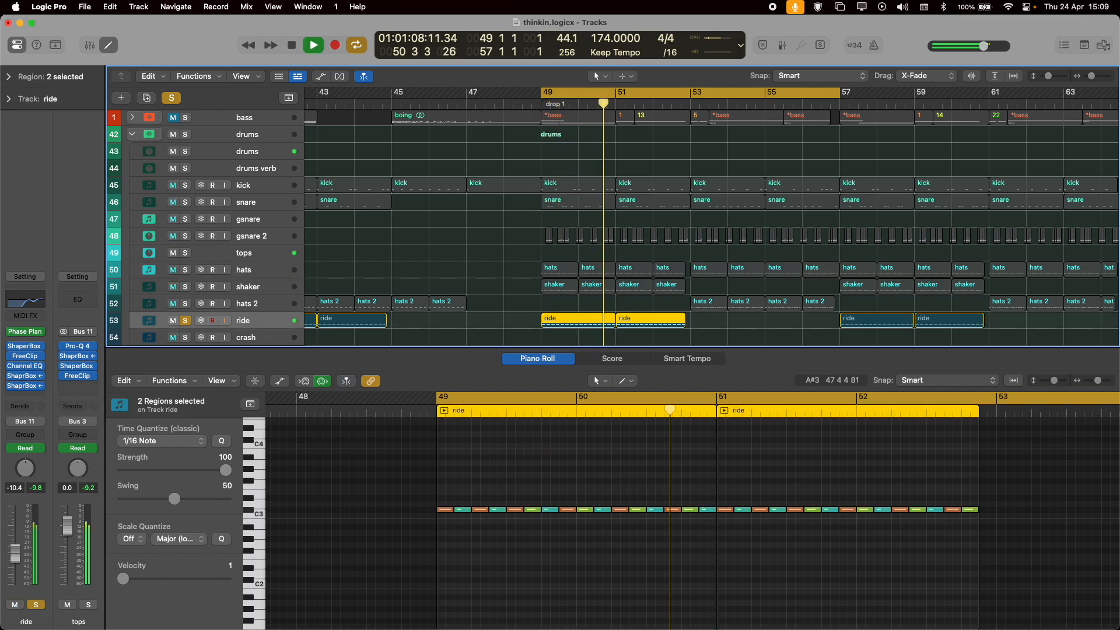
Examine the volume curves and side-chain sources of the ride's two sidechained ShaperBox effects, and close them.
click(28, 379)
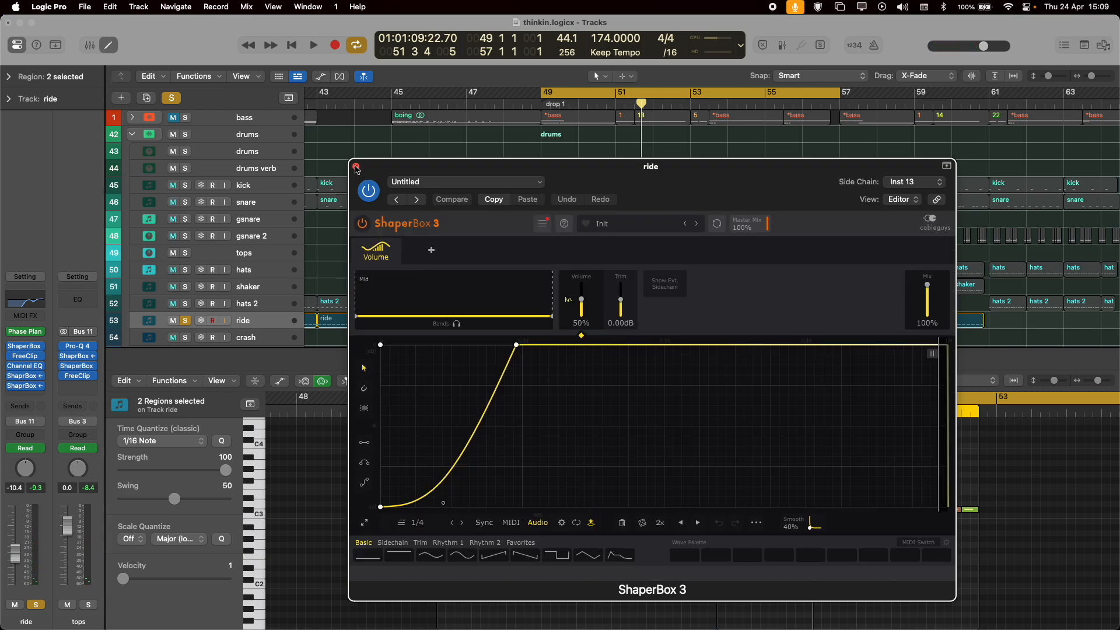
click(357, 168)
click(25, 386)
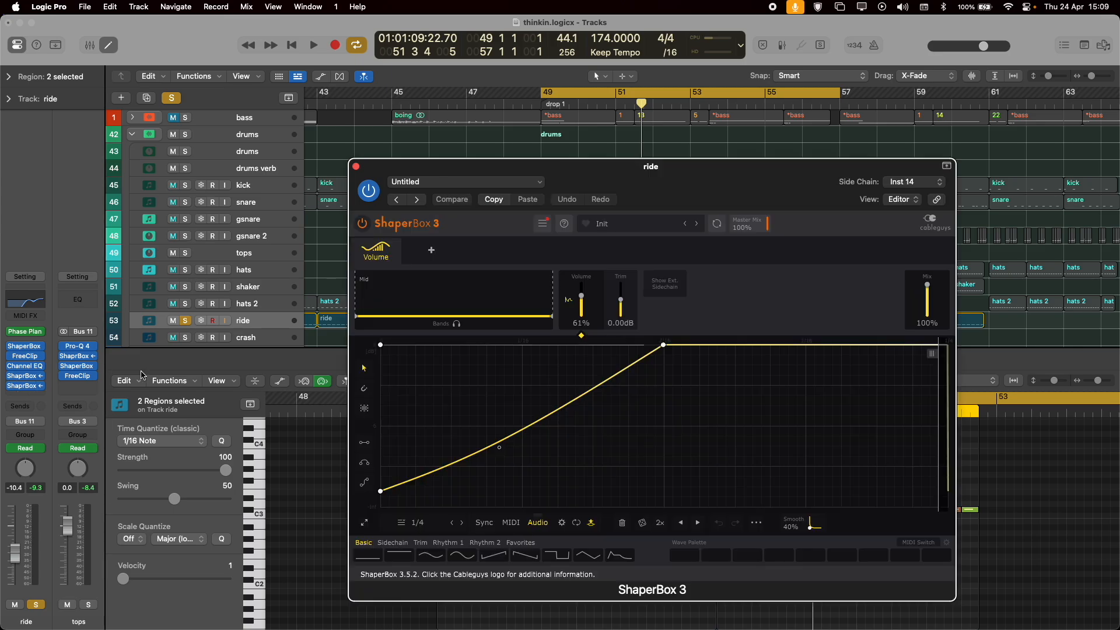
click(930, 182)
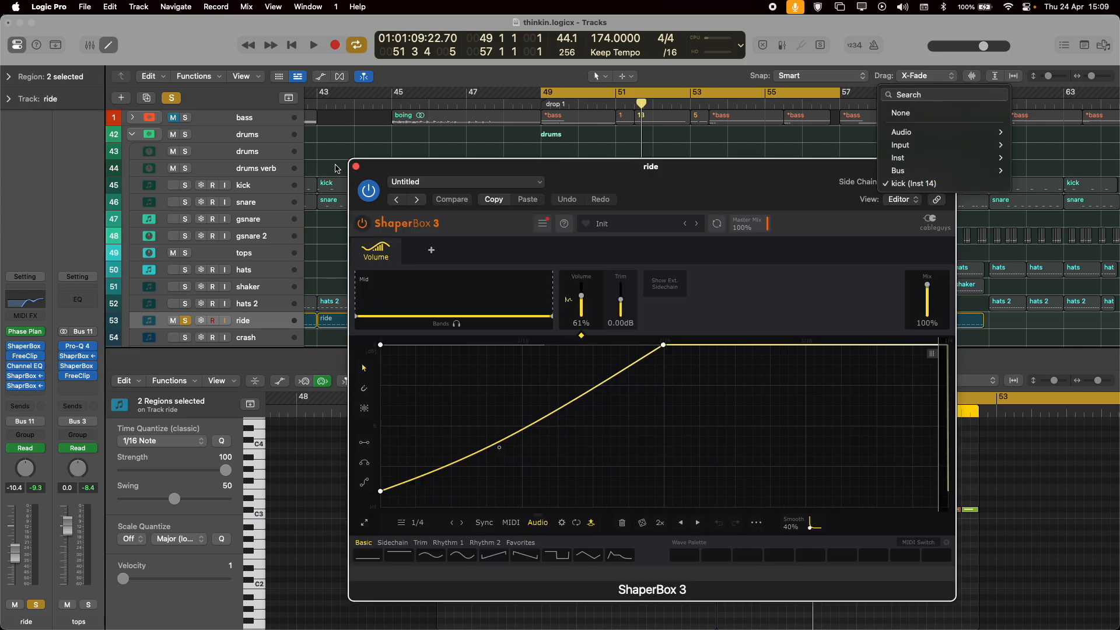
click(357, 169)
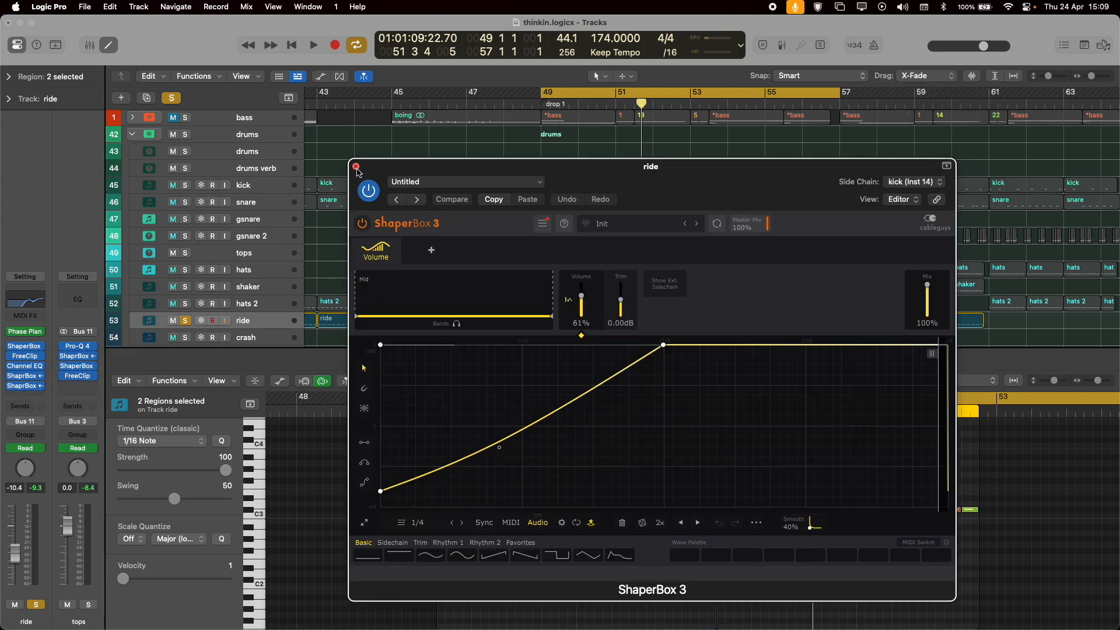
click(357, 168)
click(27, 377)
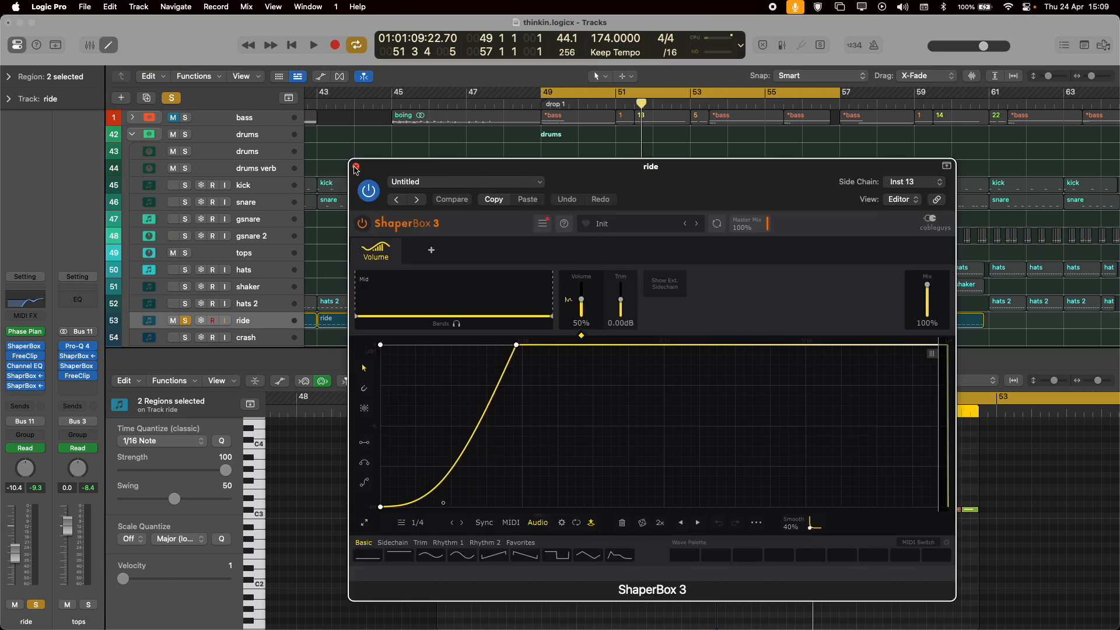
click(356, 167)
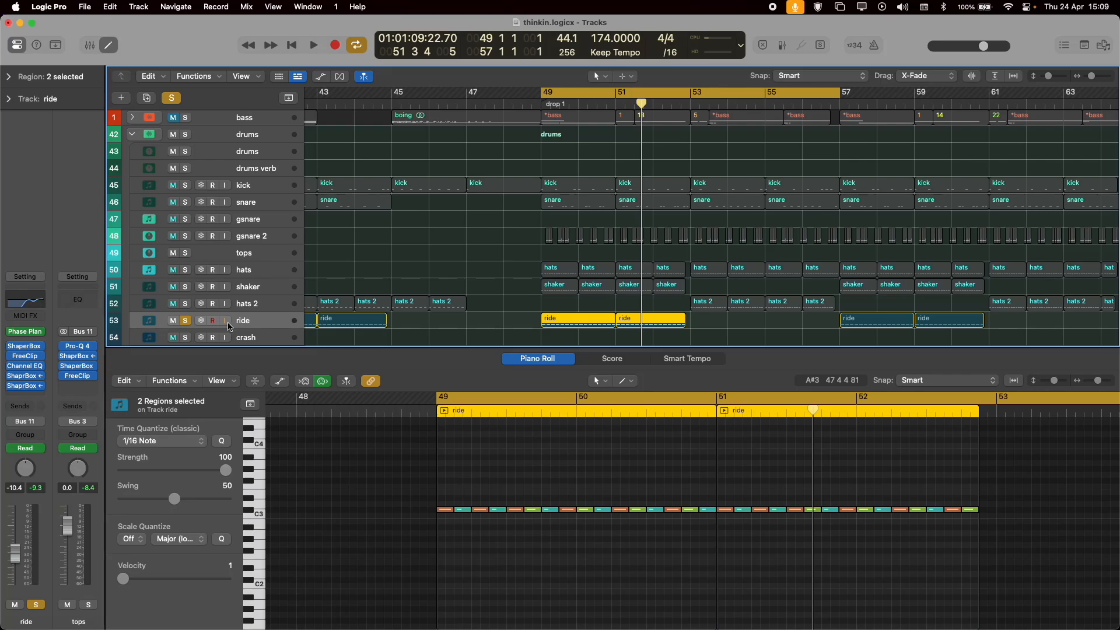
Select the shaker track, review the delay and channel settings of its kHs Haas effect, and close it.
click(260, 307)
click(261, 288)
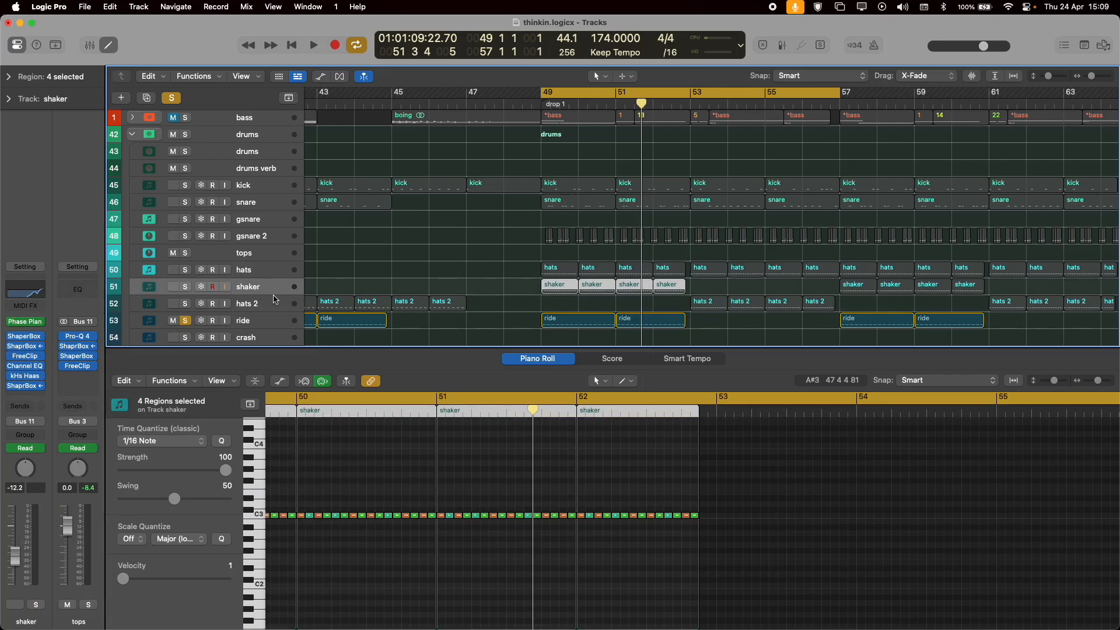
click(27, 380)
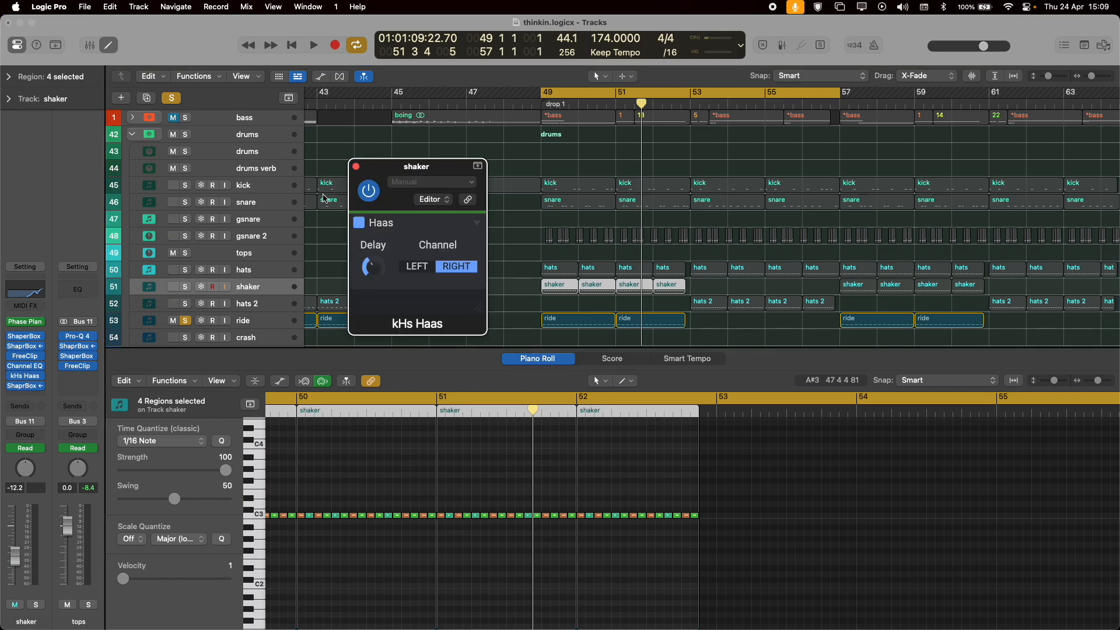
click(356, 167)
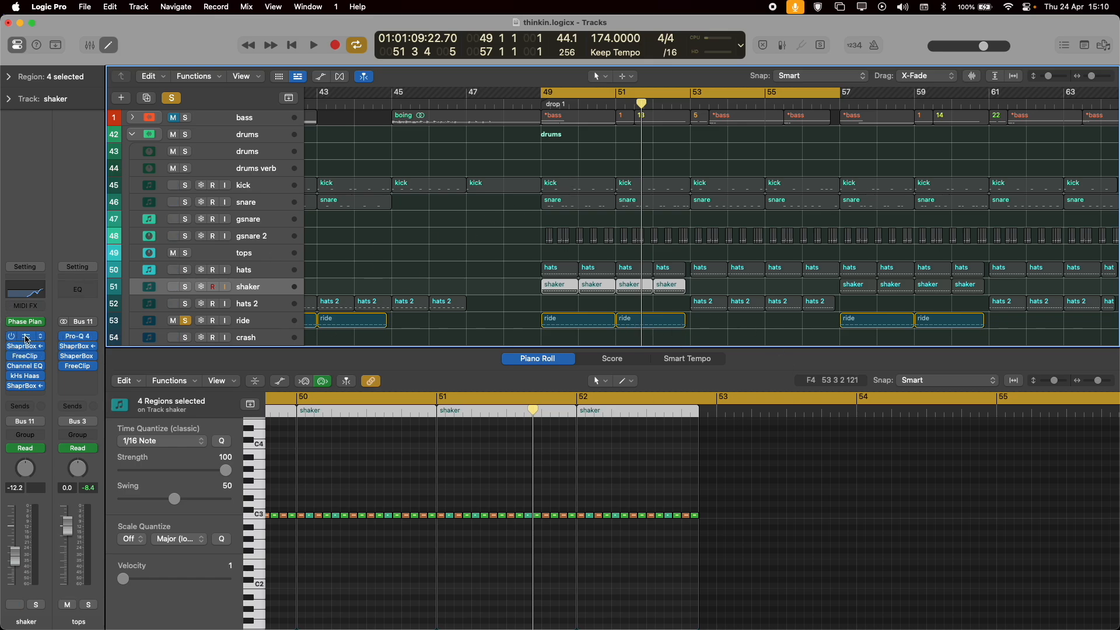
click(28, 375)
click(356, 167)
Select the hats track, solo the tops bus, and play the tops in drop 1.
click(257, 277)
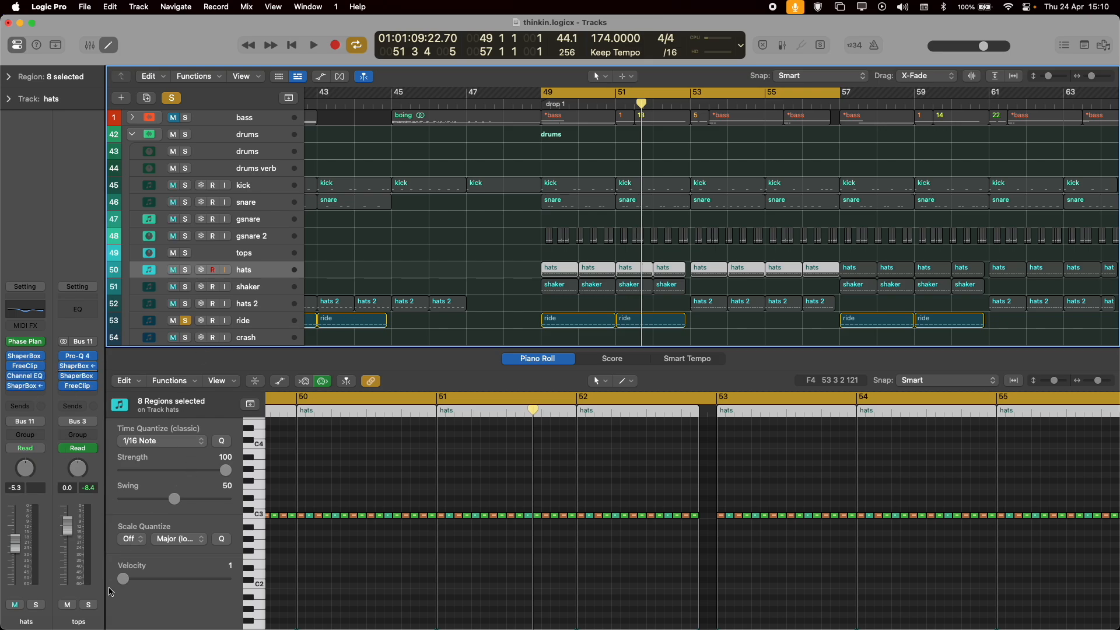
click(89, 605)
scroll(594, 204, down, 3)
key(space)
scroll(591, 205, up, 3)
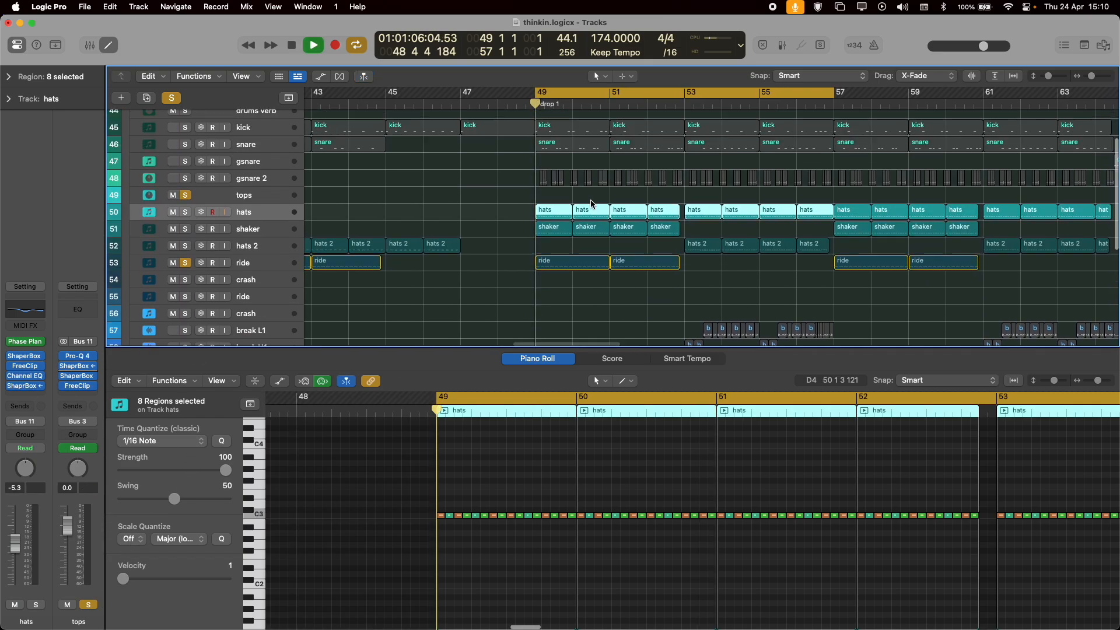
Examine the Pro-Q 4 curve on the tops bus during playback, stop playback, and close the equalizer.
click(80, 356)
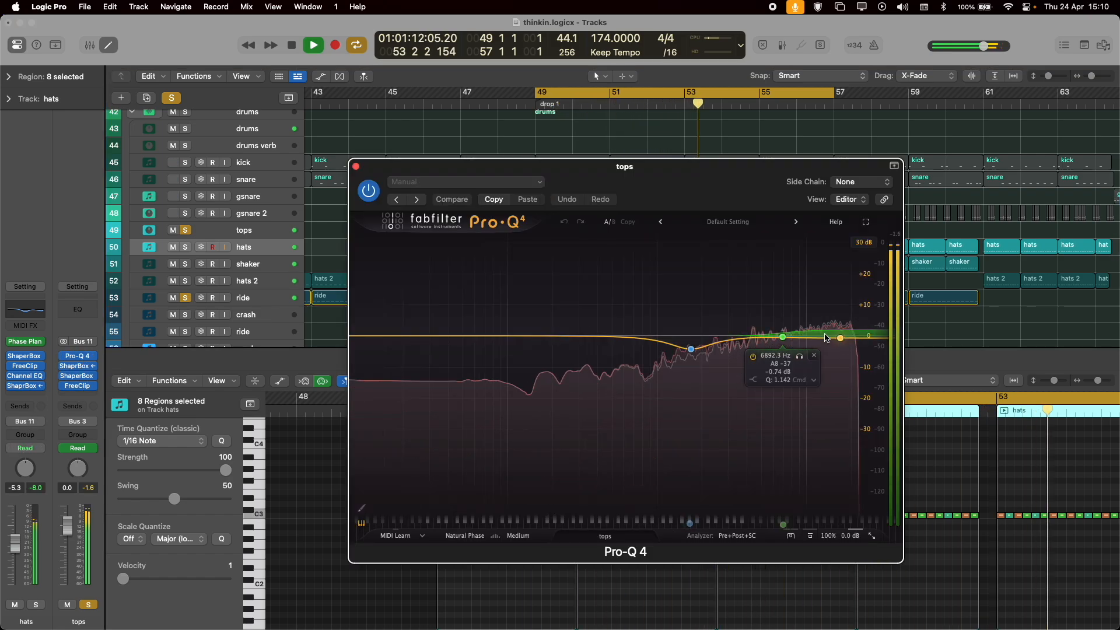
key(space)
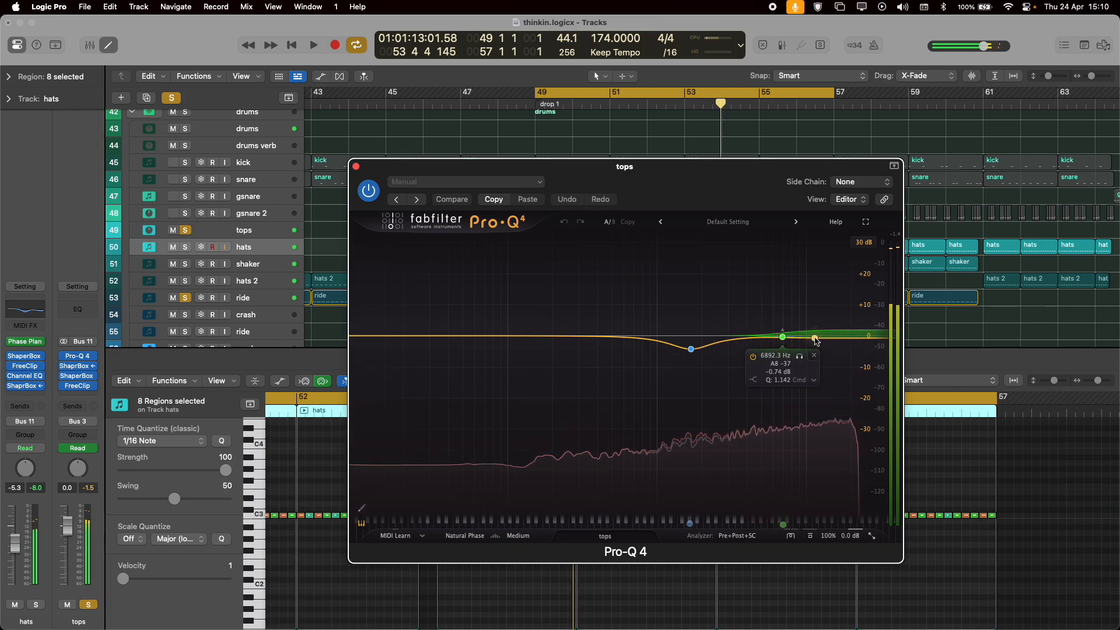
click(356, 166)
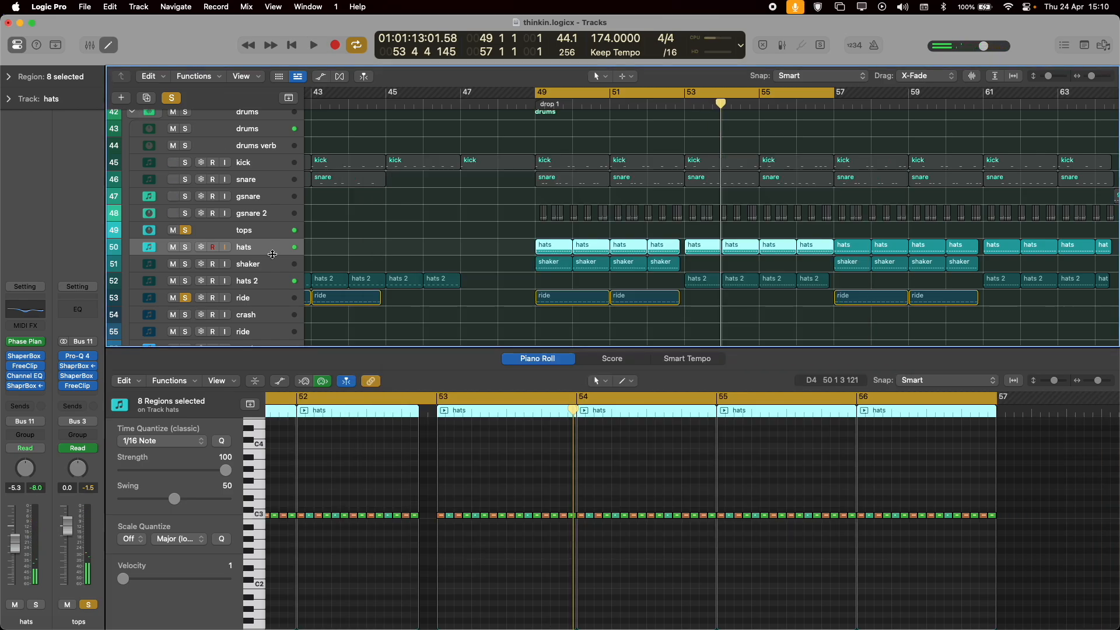
Play the tops while examining the sidechained ShaperBox volume curve on their bus, and close it.
click(79, 367)
key(space)
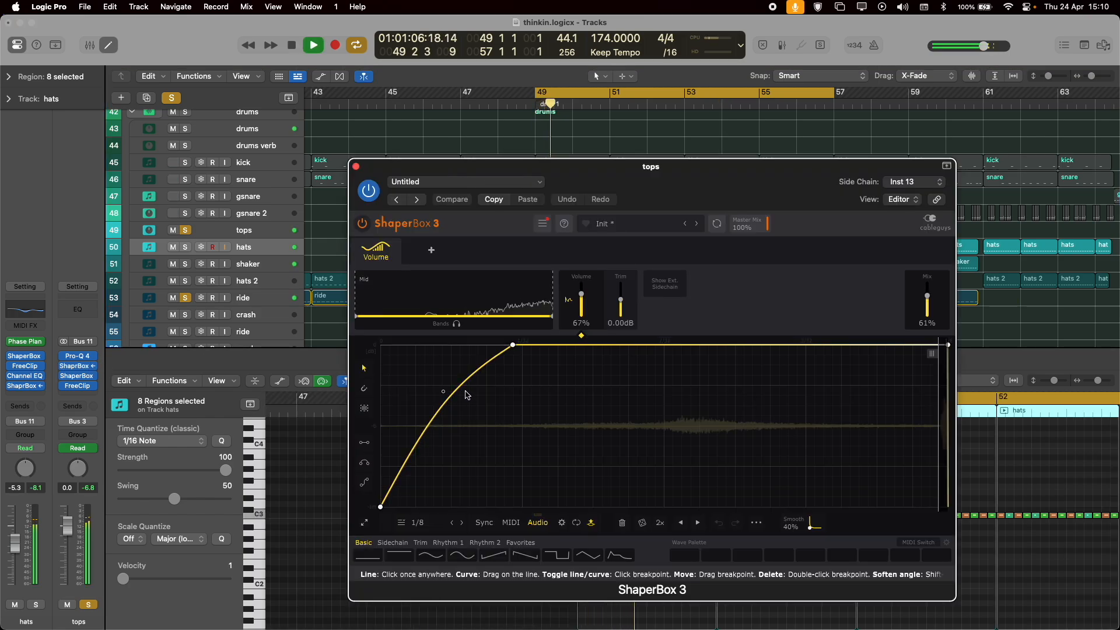
key(space)
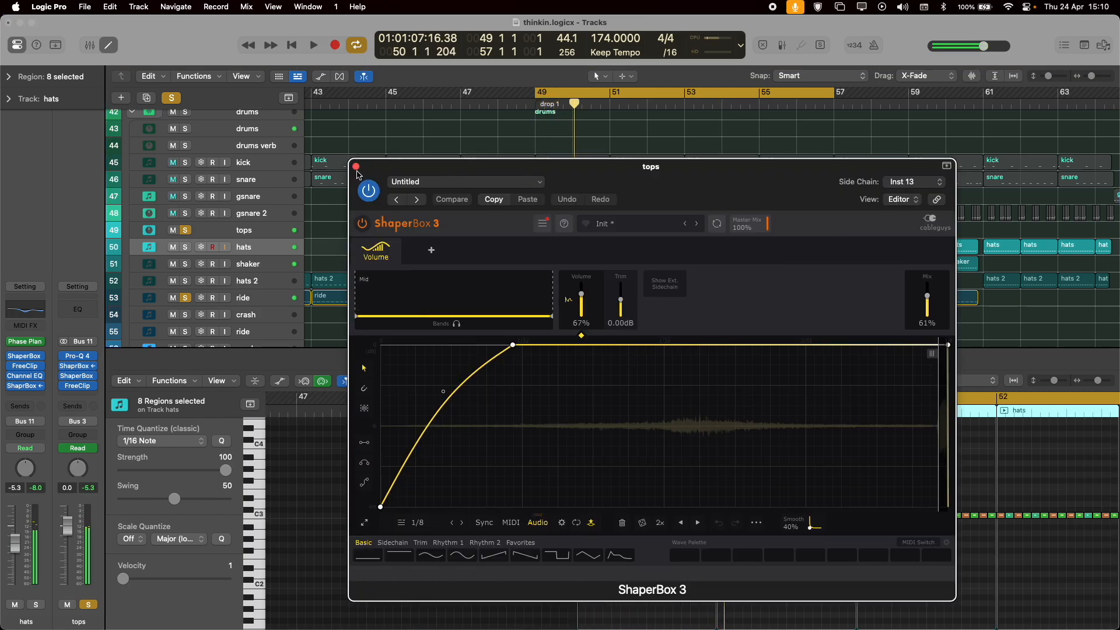
click(356, 166)
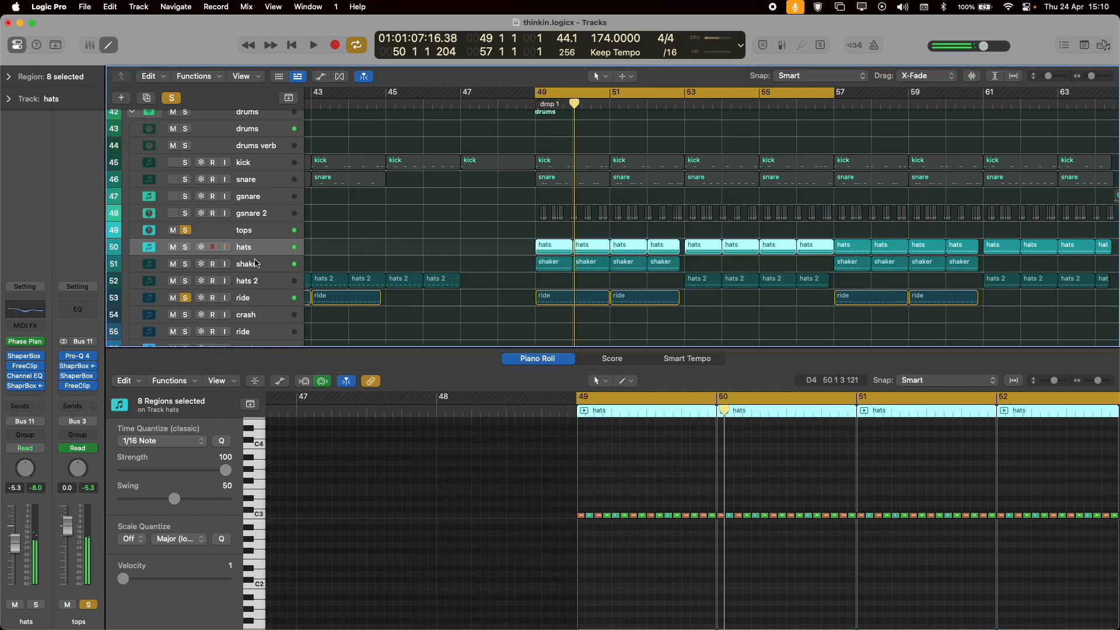
Examine the 4-bar volume curve in the tops bus's second ShaperBox during playback, moving its window aside, and close it.
click(76, 378)
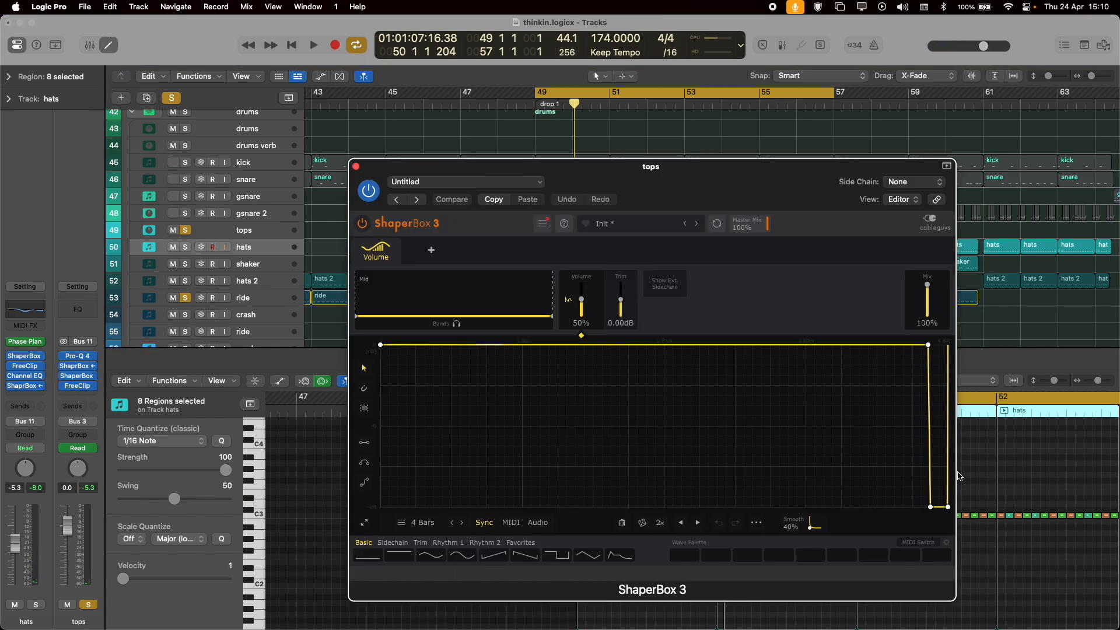
key(space)
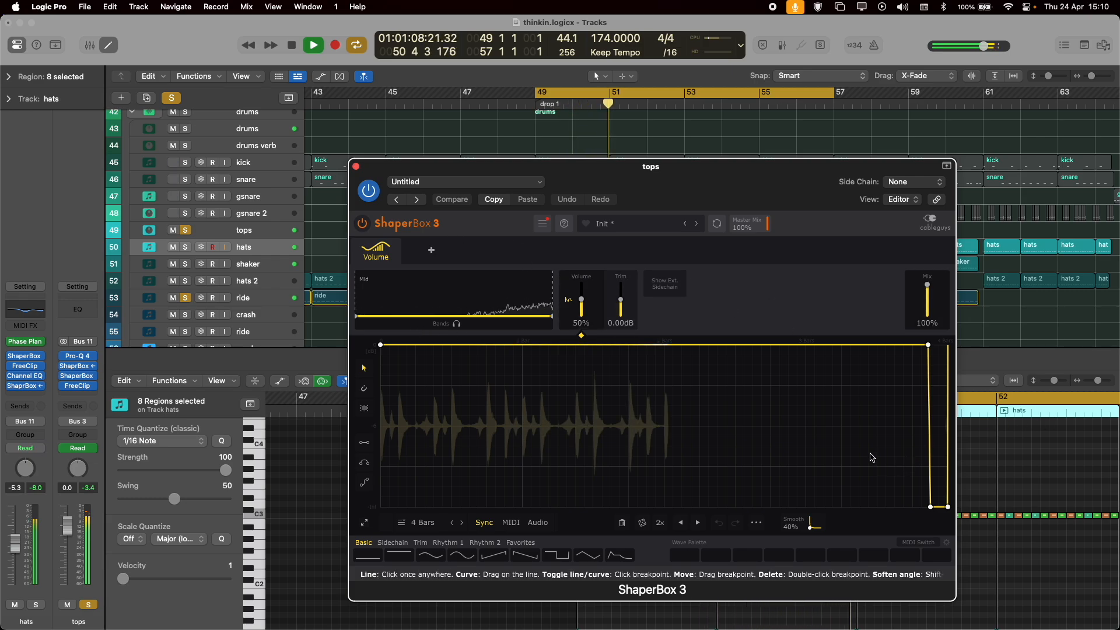
drag(724, 168, 480, 103)
mouse_move(1078, 604)
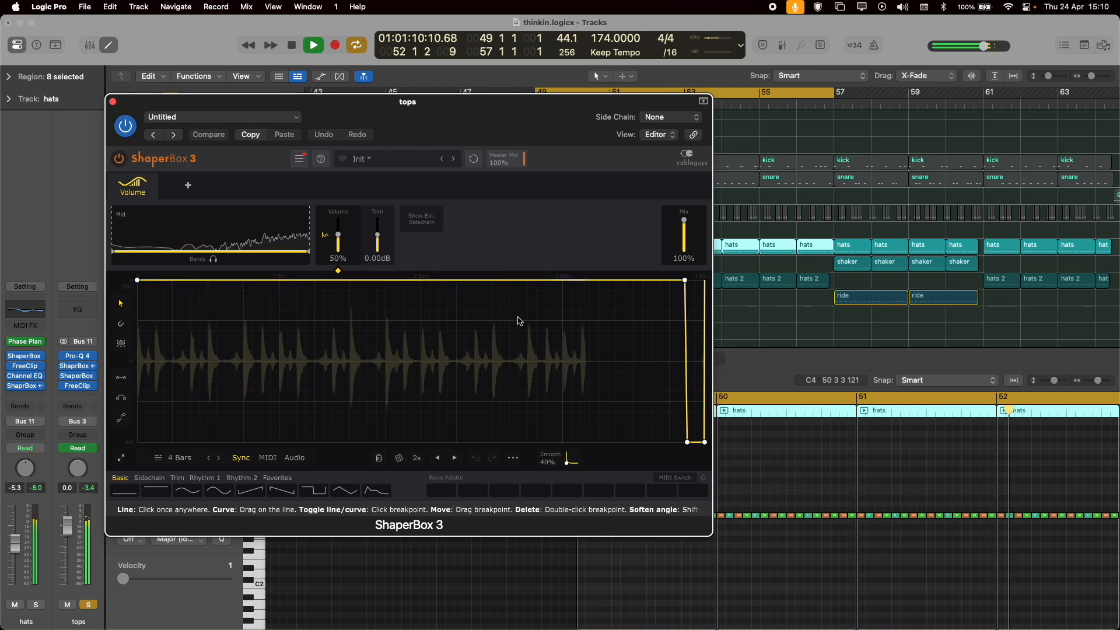
key(space)
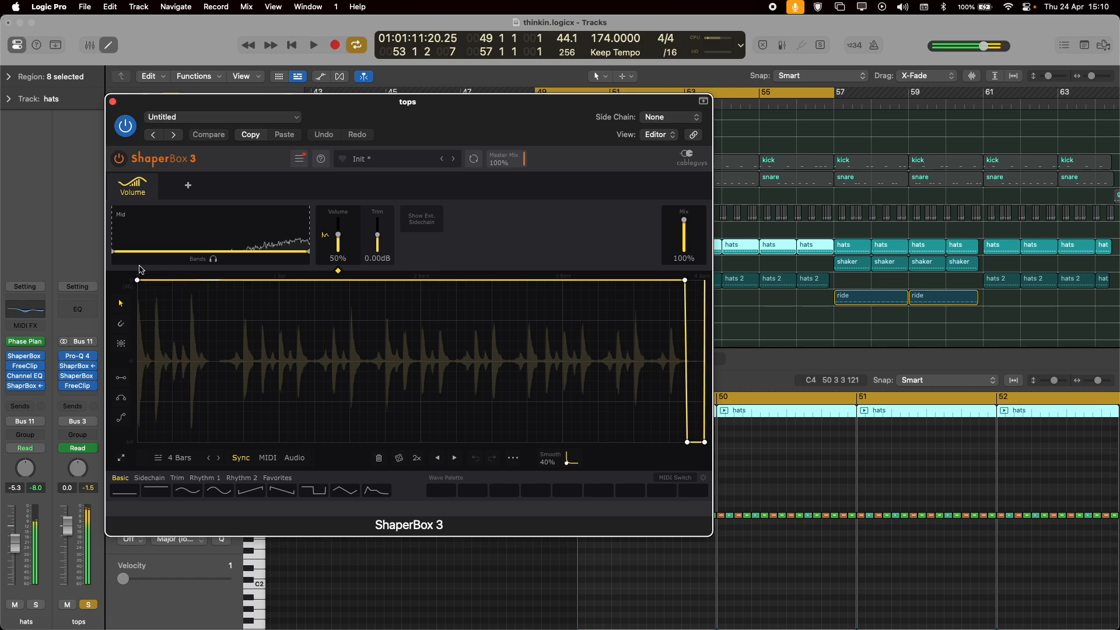
click(113, 102)
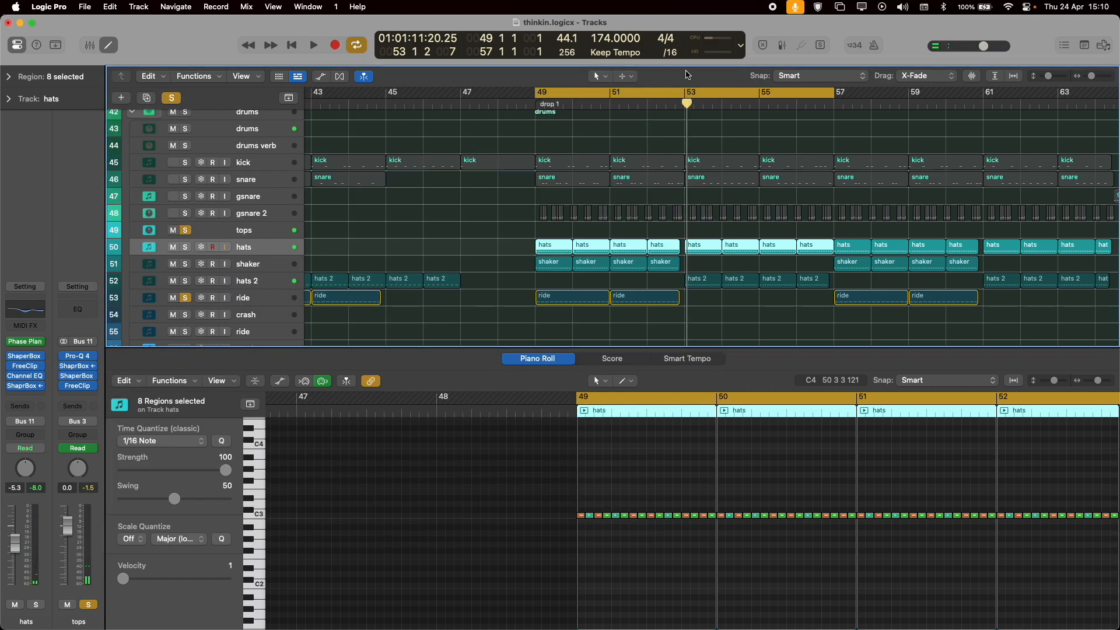
Clear all solos, select the break H1 track, and solo break H1 and break L1.
scroll(227, 268, down, 5)
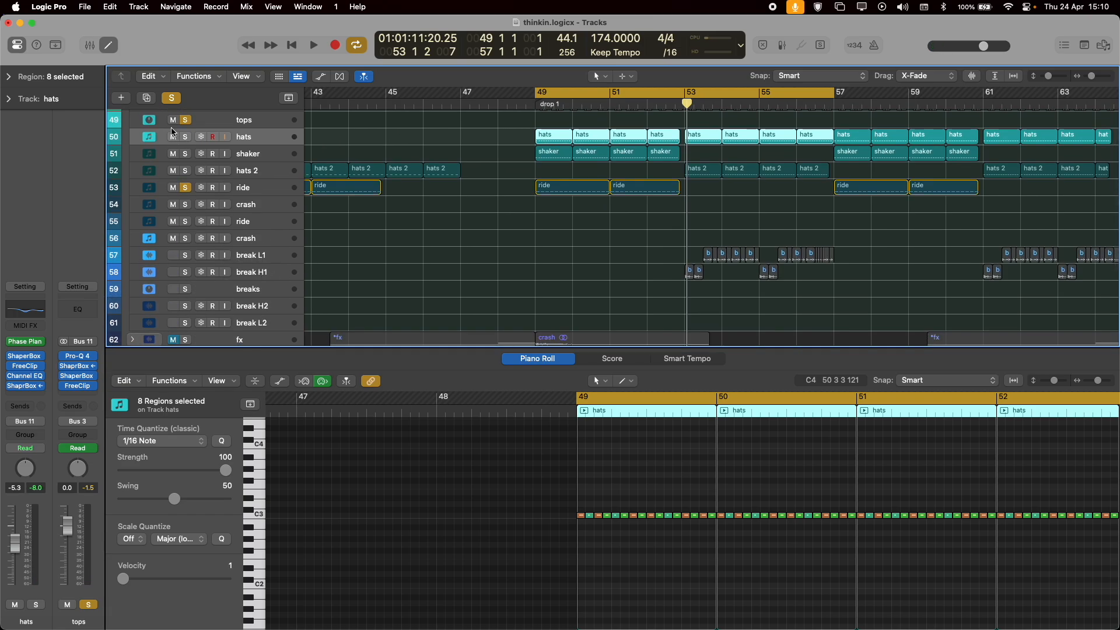
click(174, 100)
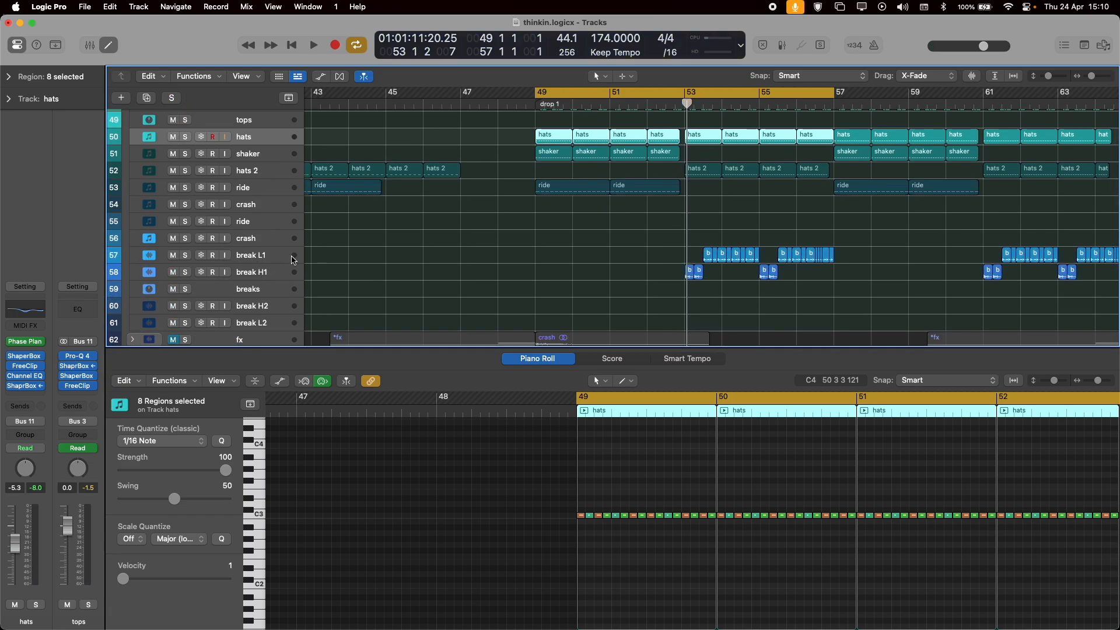
click(254, 277)
click(186, 272)
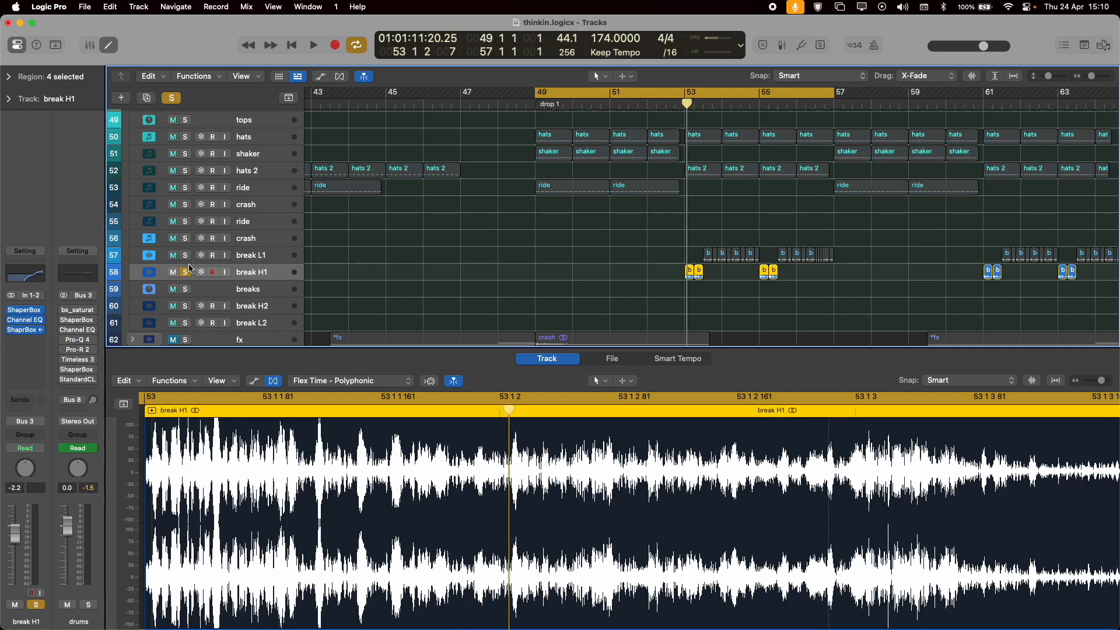
click(185, 256)
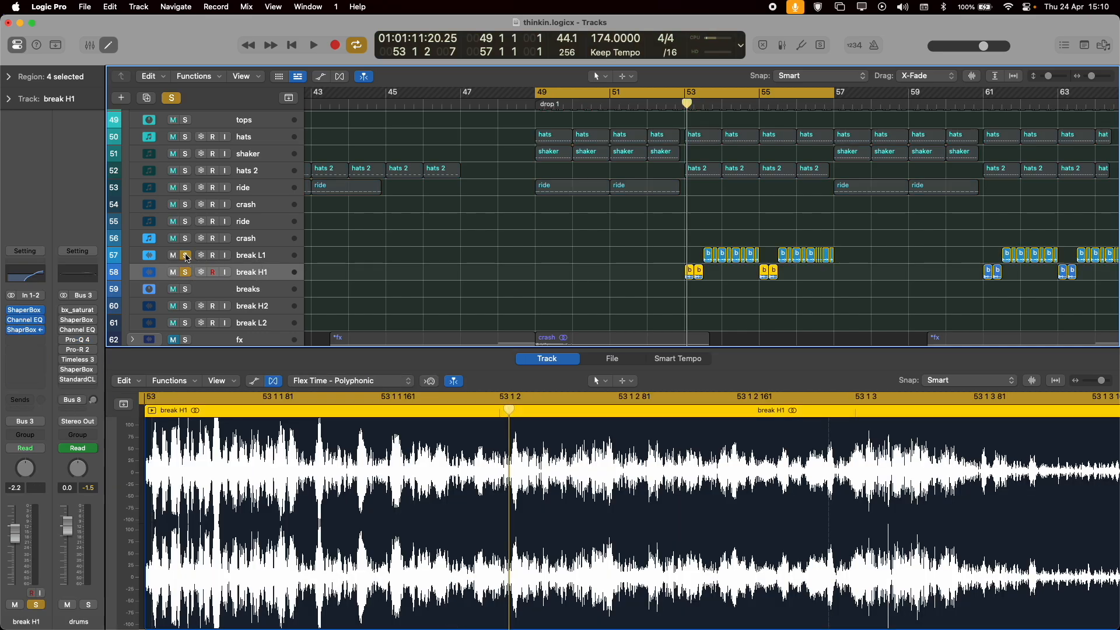
Select the first break H1 region at bar 53, review its region parameters, and collapse them.
click(675, 280)
click(690, 272)
click(9, 77)
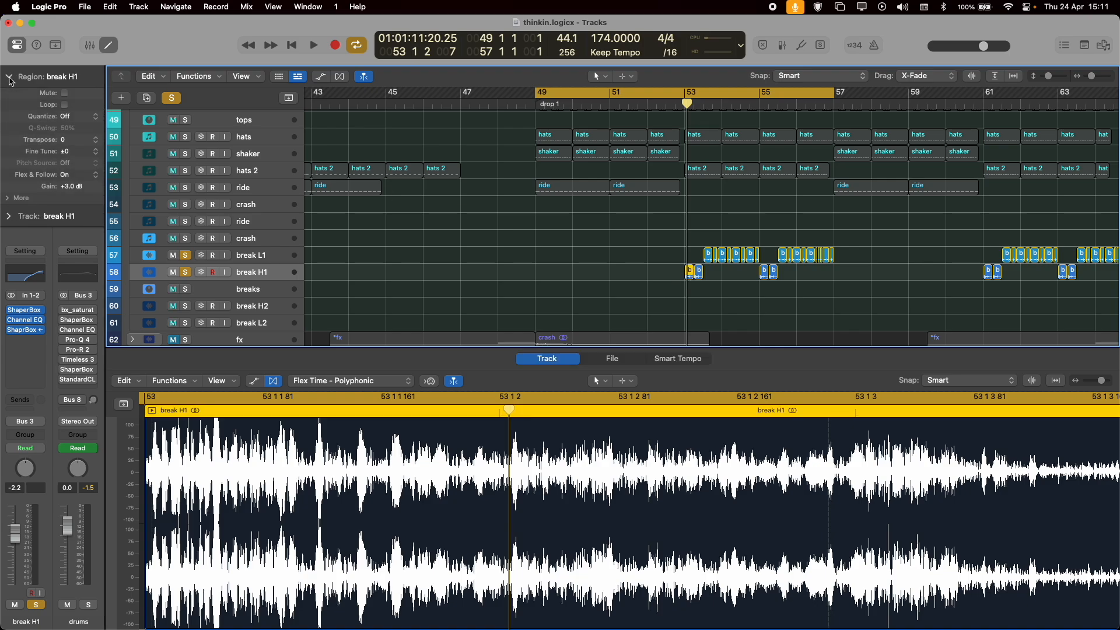
click(9, 77)
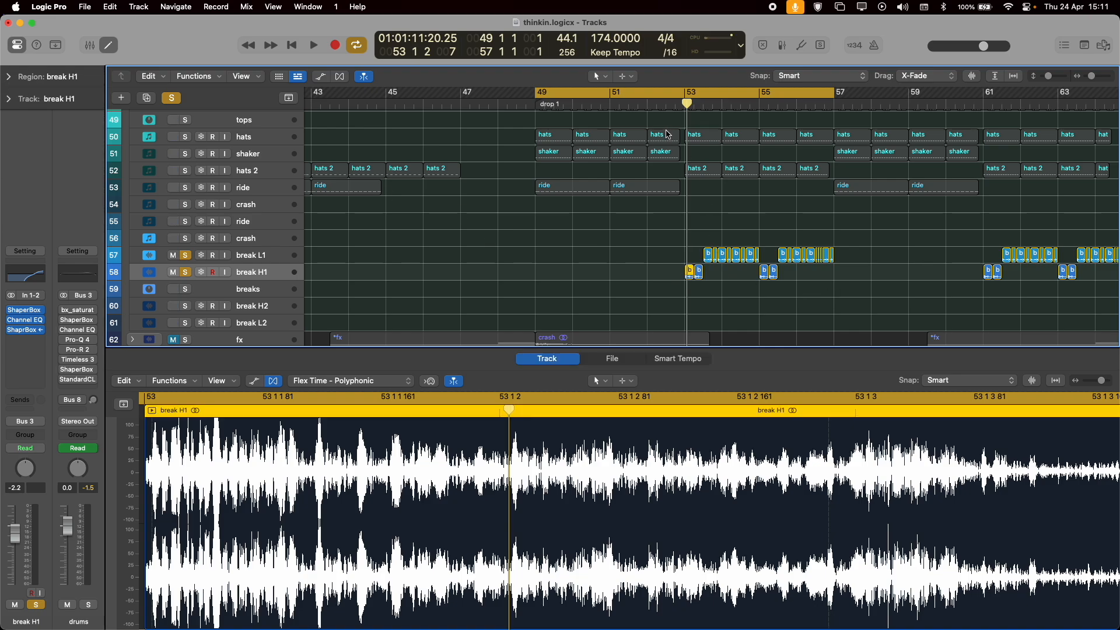
Move the cycle range's start to bar 53, and play the soloed breaks before stopping playback.
drag(541, 91, 688, 93)
key(space)
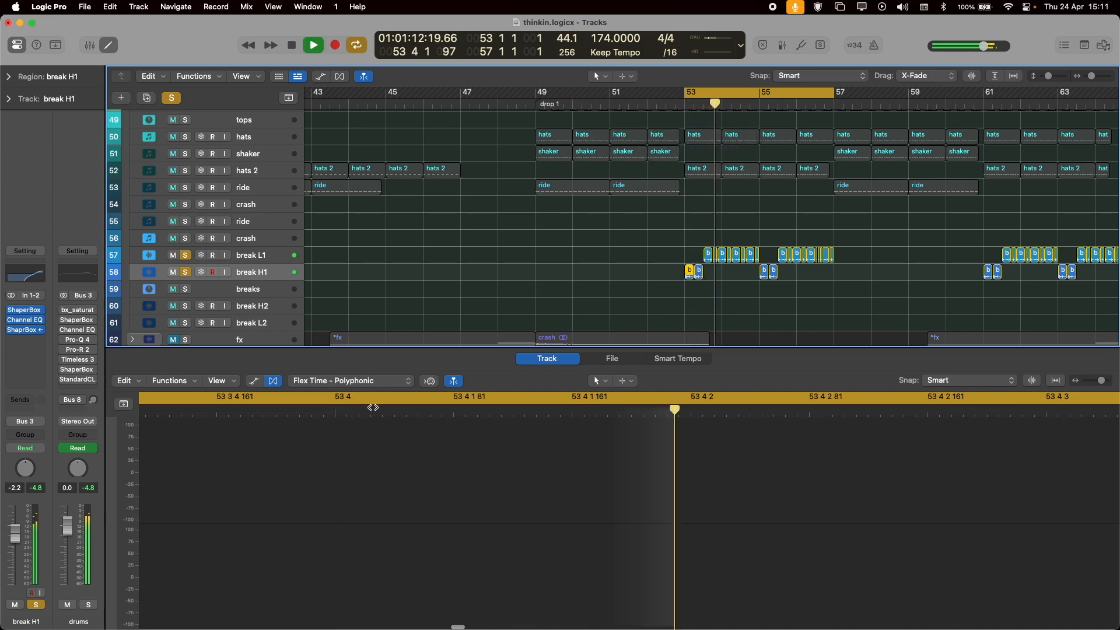
key(space)
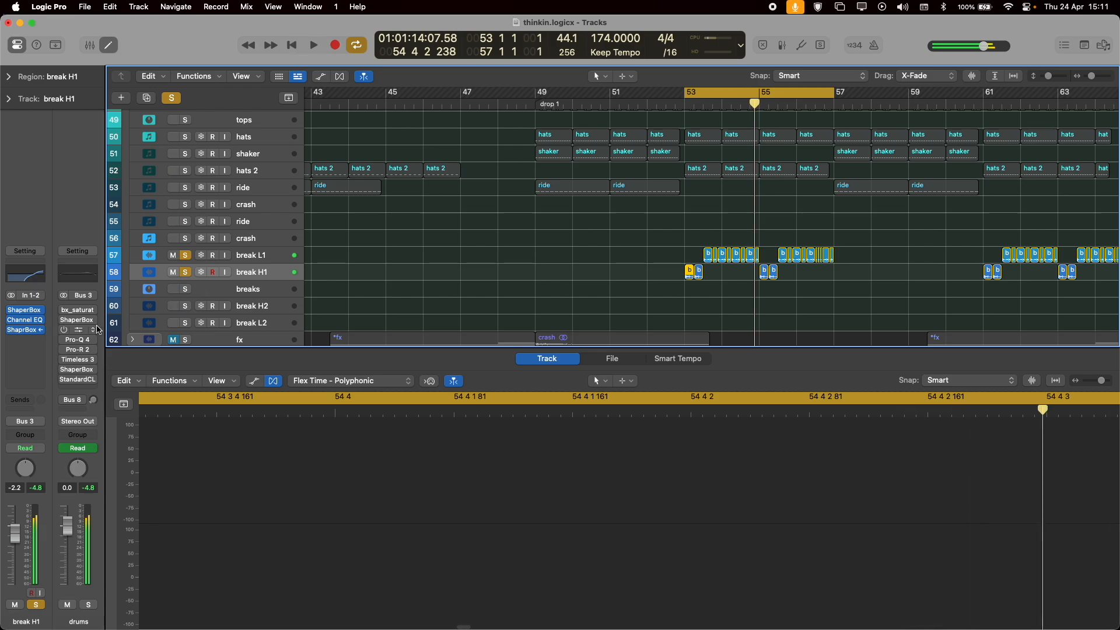
Re-enable the bypassed plug-ins on the drums bus, and play the soloed breaks through them before stopping playback.
click(66, 337)
click(67, 338)
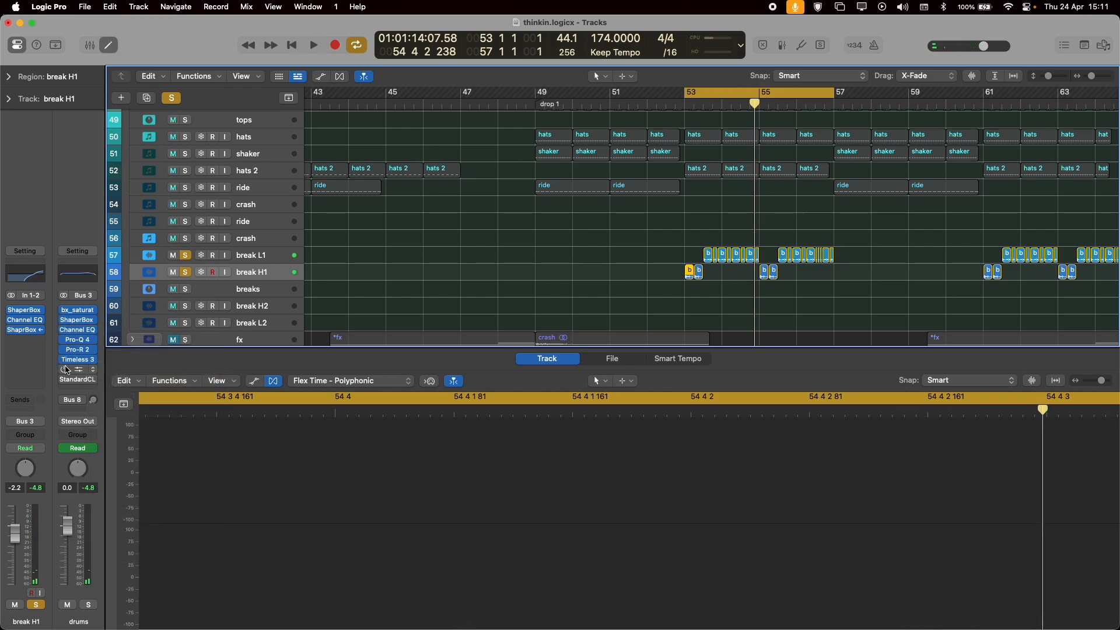
key(space)
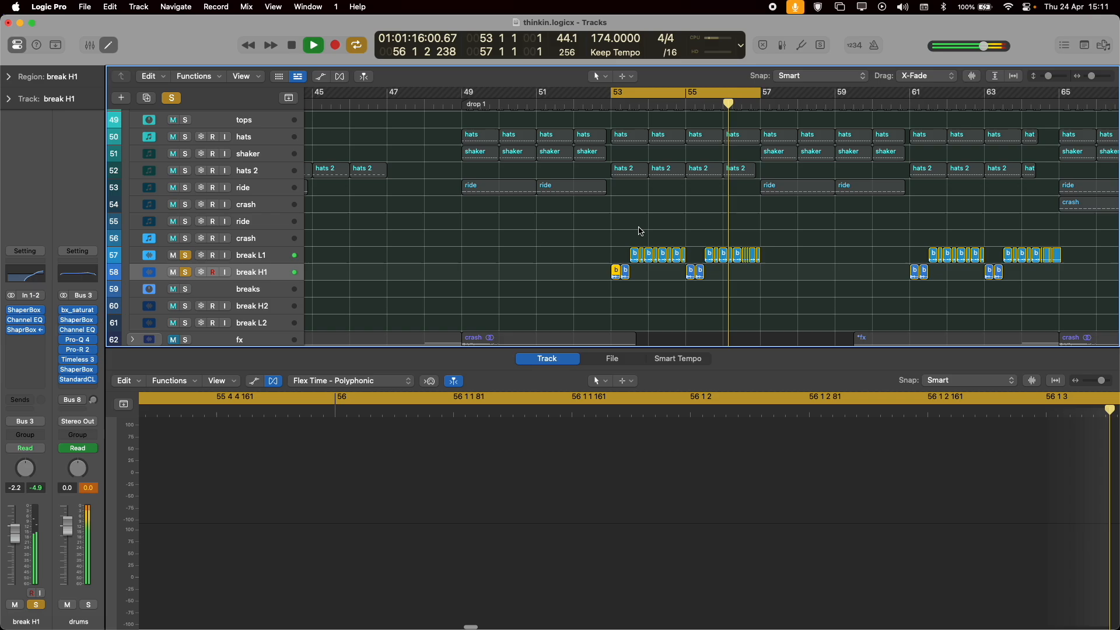
key(space)
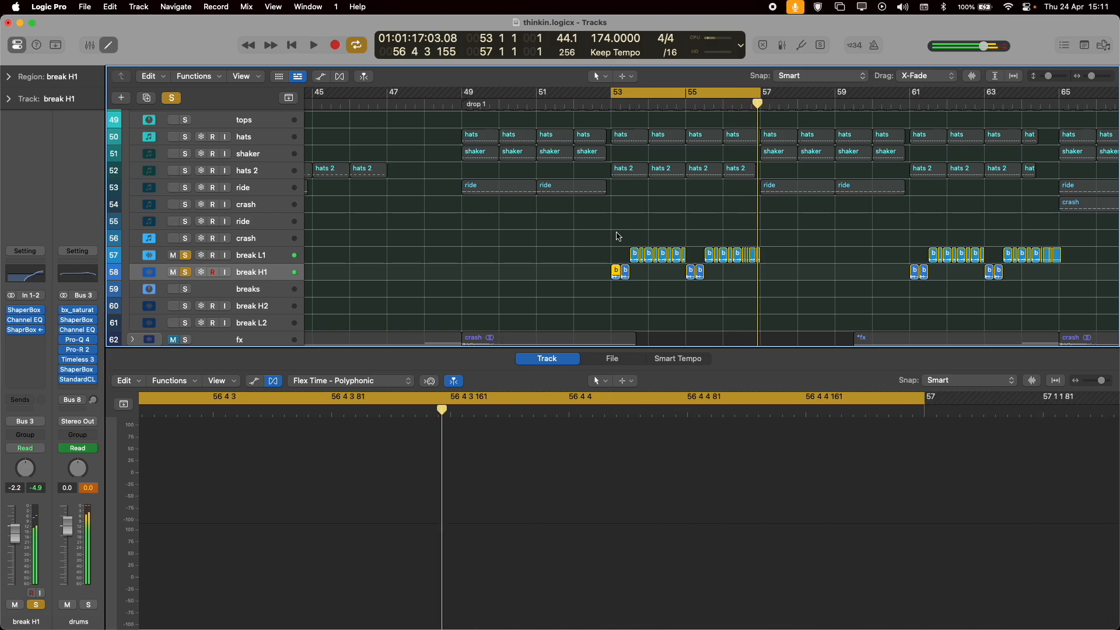
Enlarge the break L1 and break H1 regions from bar 53, and play the soloed breaks to follow their arrangement.
scroll(619, 236, up, 10)
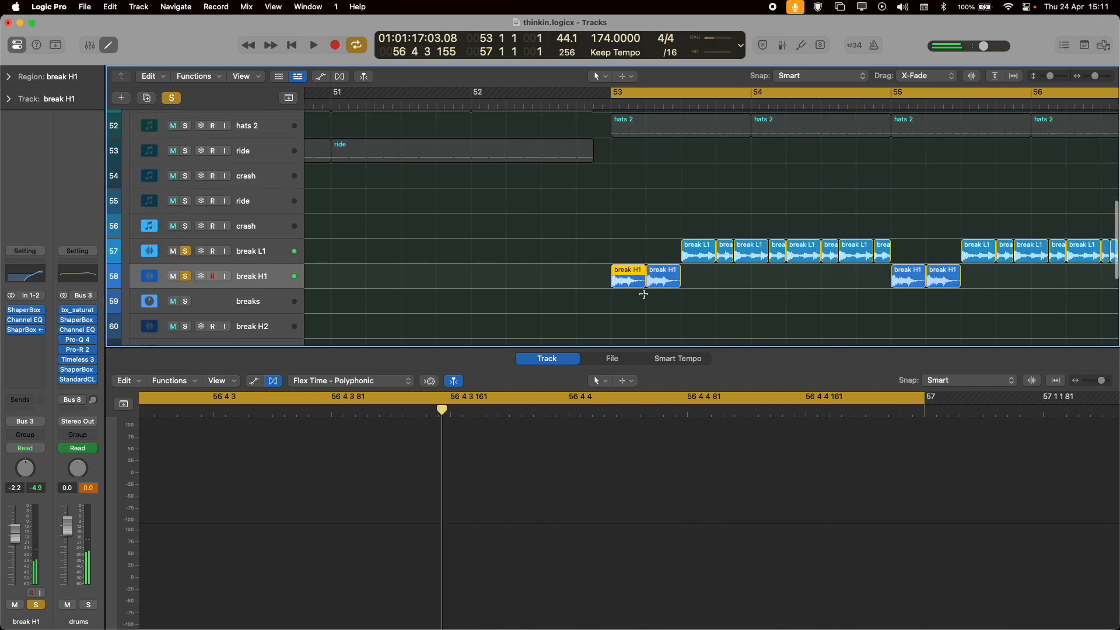
scroll(657, 291, up, 2)
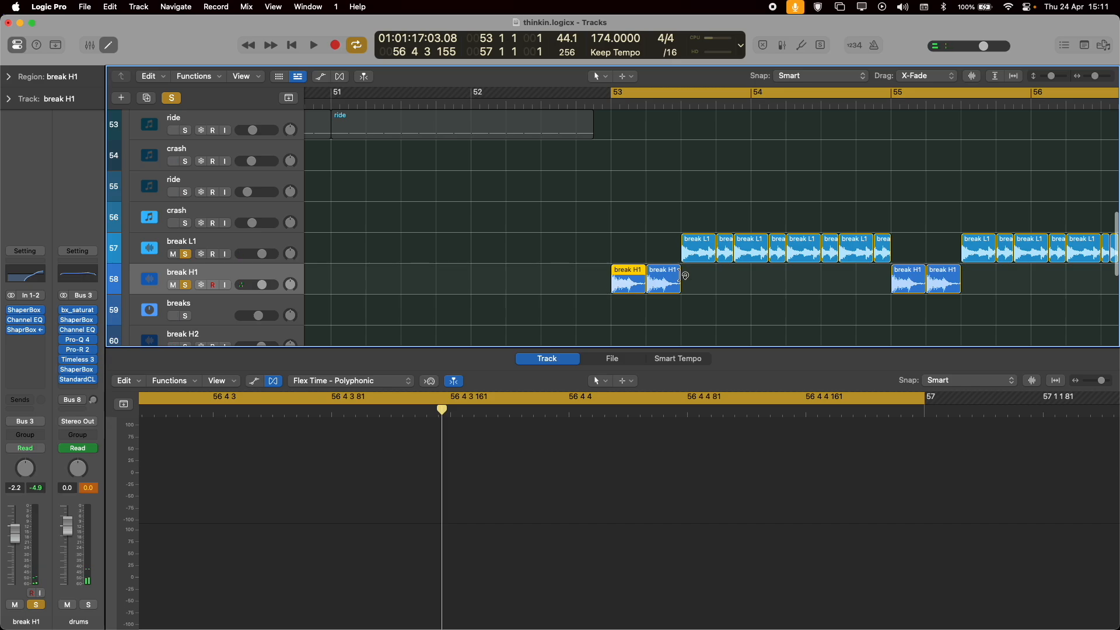
key(space)
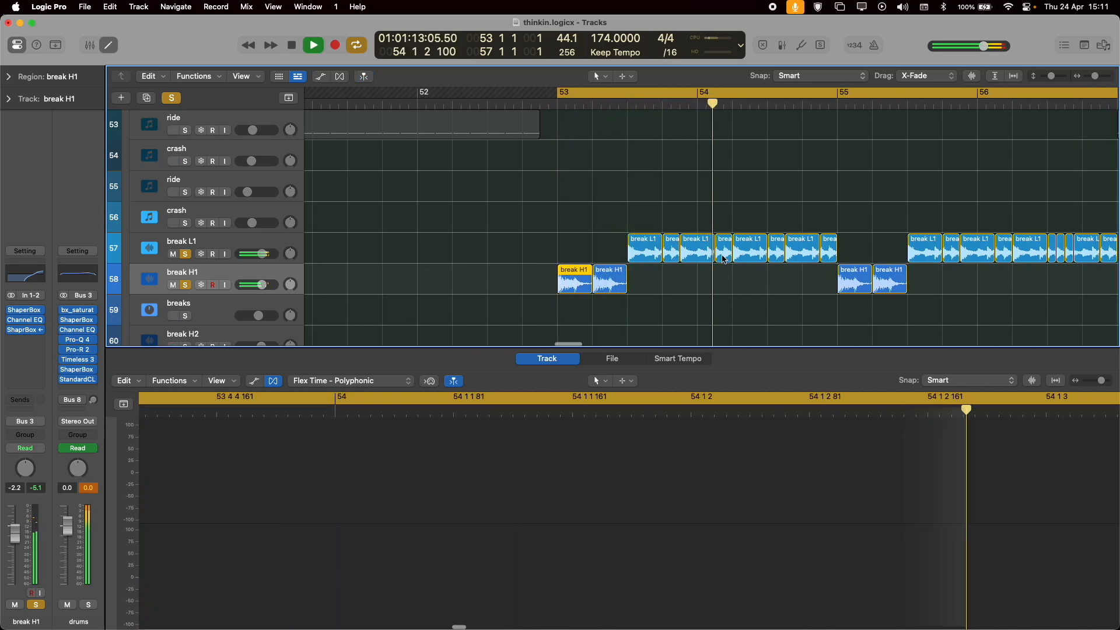
key(space)
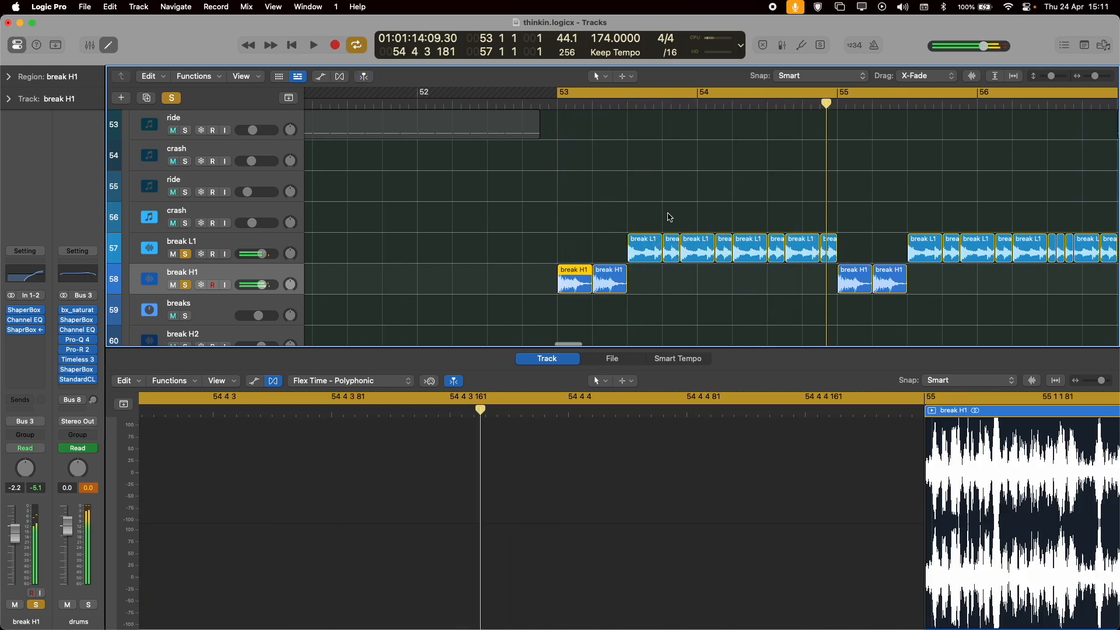
Compare the breaks with break L1's Channel EQ bypassed and enabled, leave it enabled, and close its window.
drag(614, 241, 870, 239)
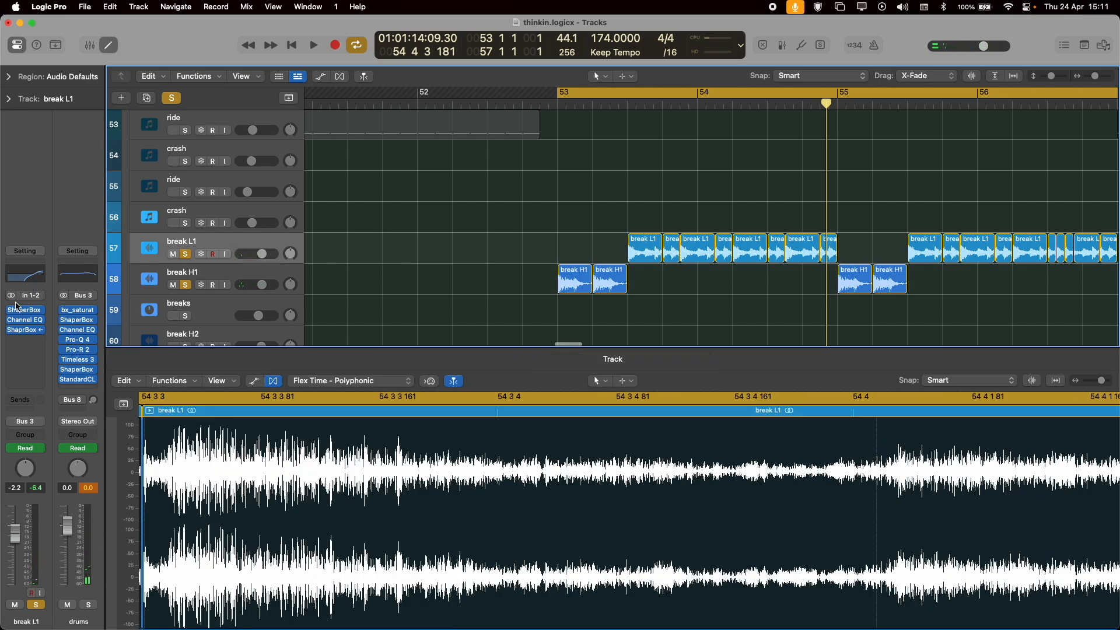
click(29, 281)
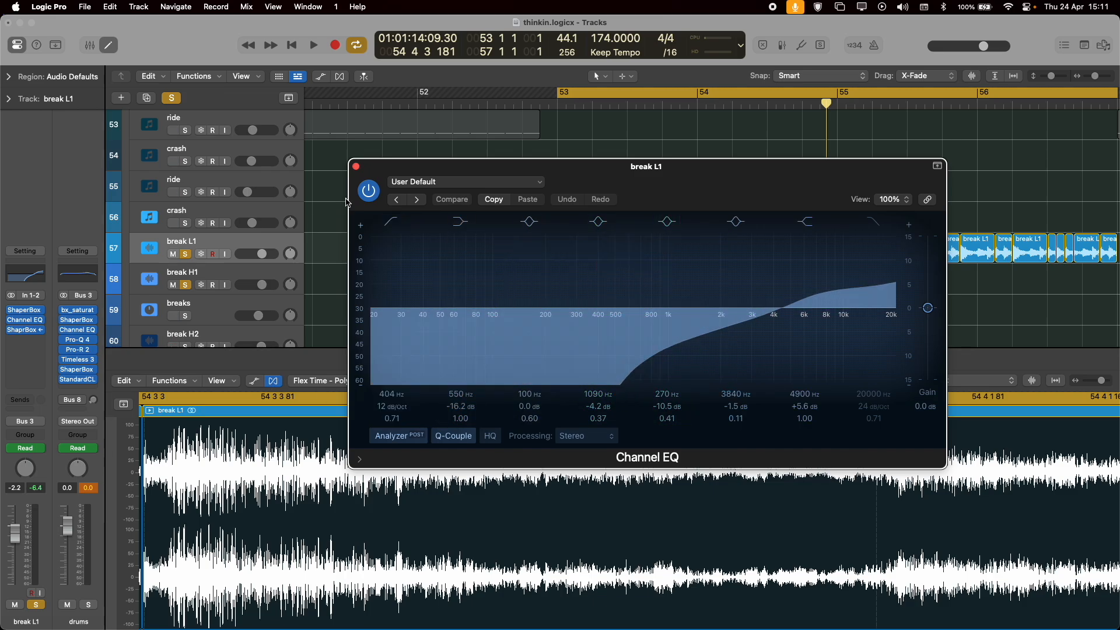
click(363, 197)
key(space)
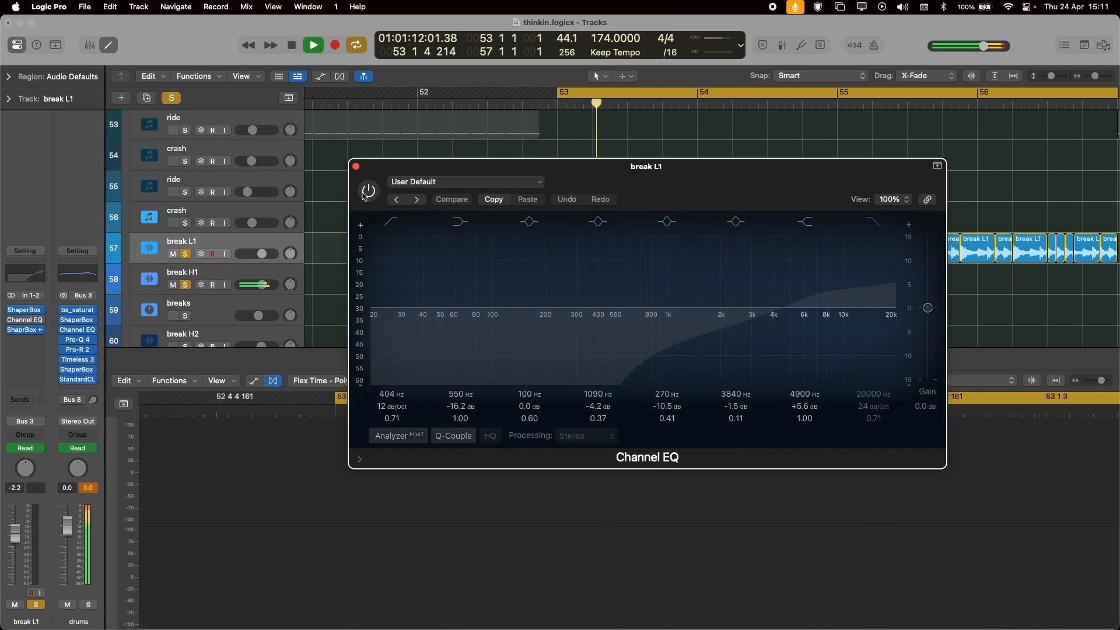
key(space)
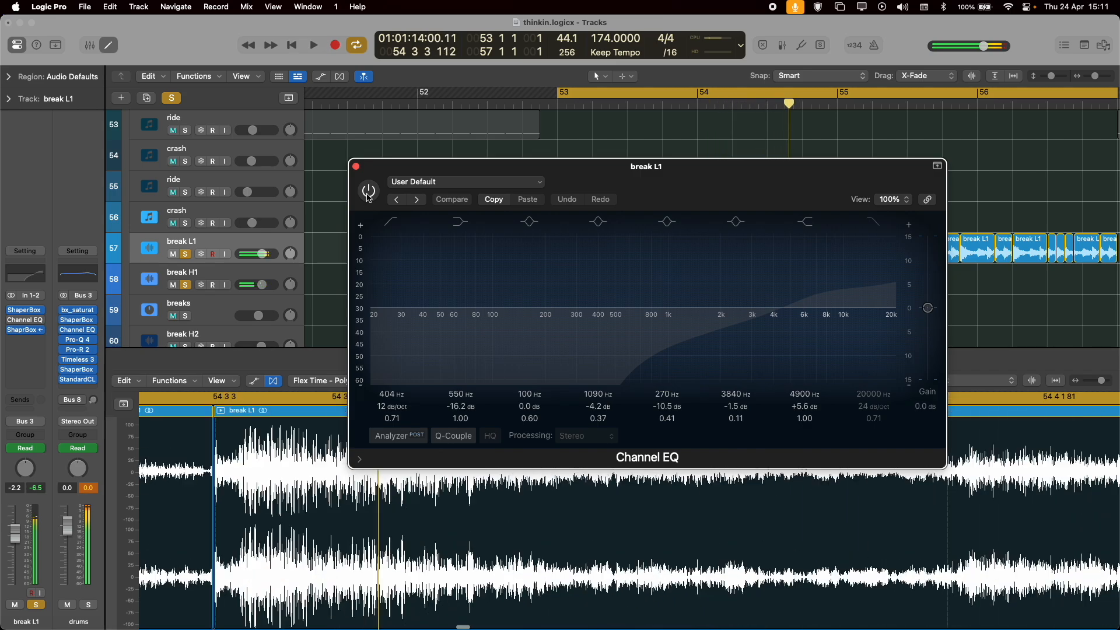
click(368, 195)
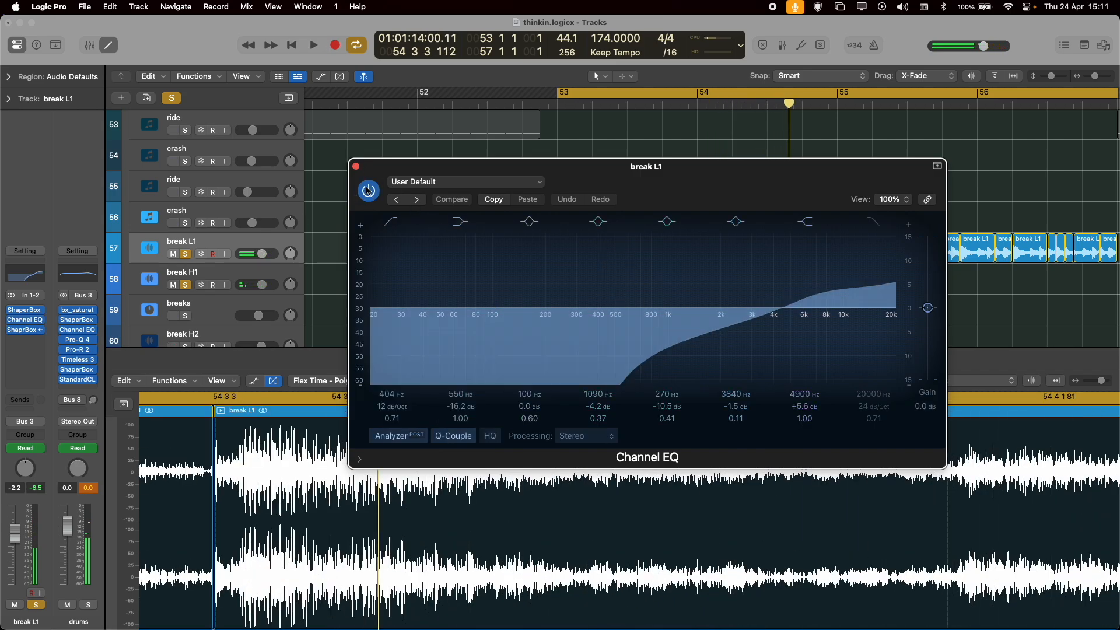
key(space)
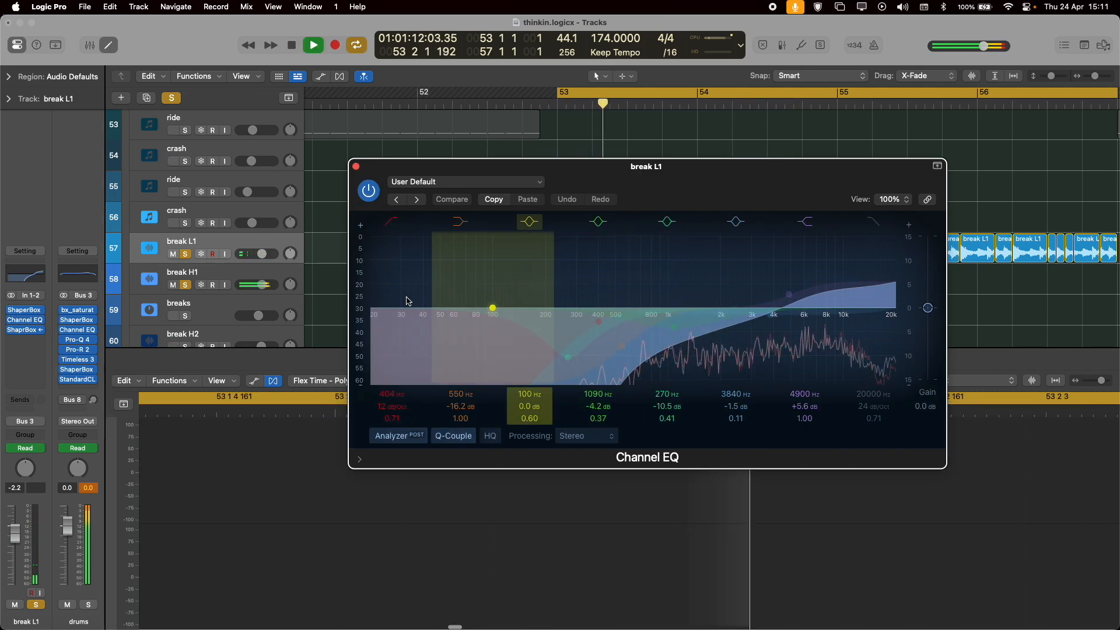
key(space)
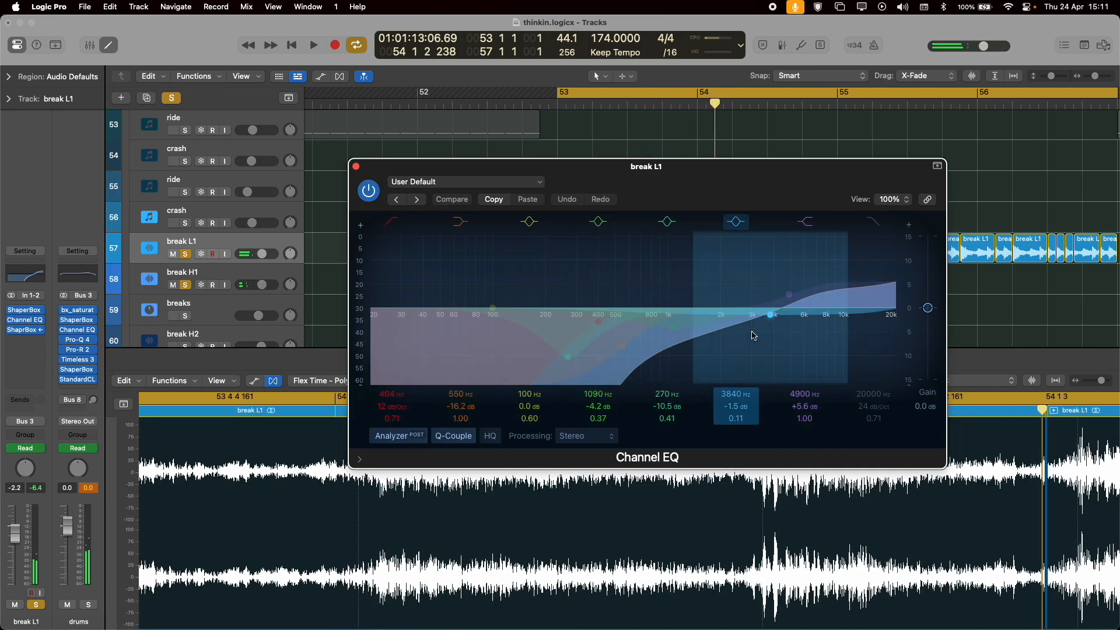
click(355, 167)
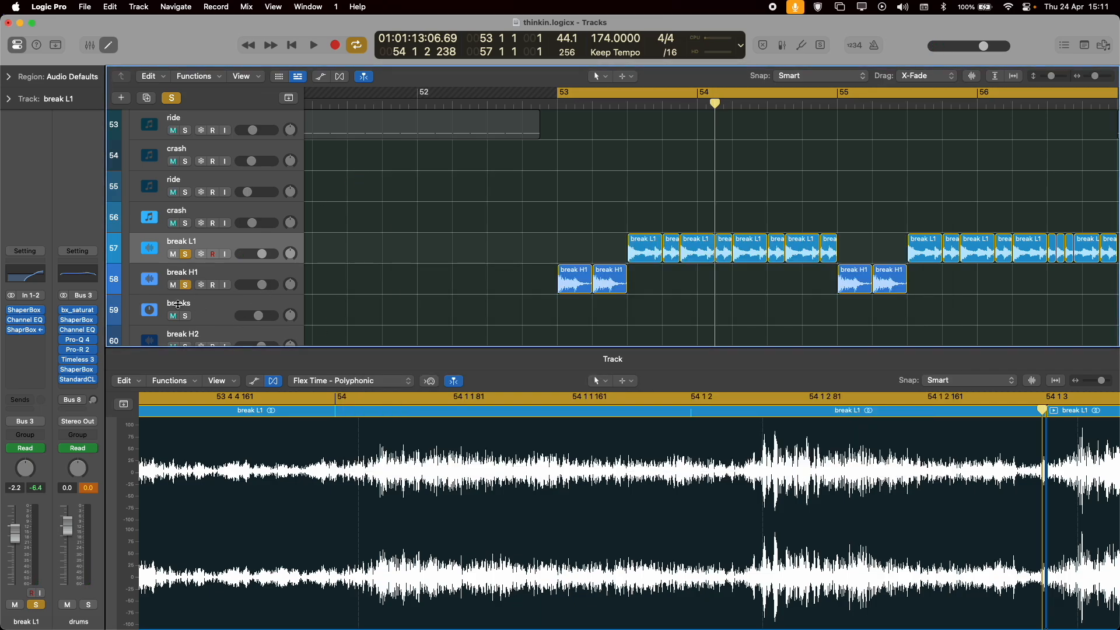
Examine break L1's first ShaperBox volume curve, compare the breaks with it enabled and bypassed, leave it enabled, and close its window.
click(25, 314)
drag(685, 189, 642, 168)
key(space)
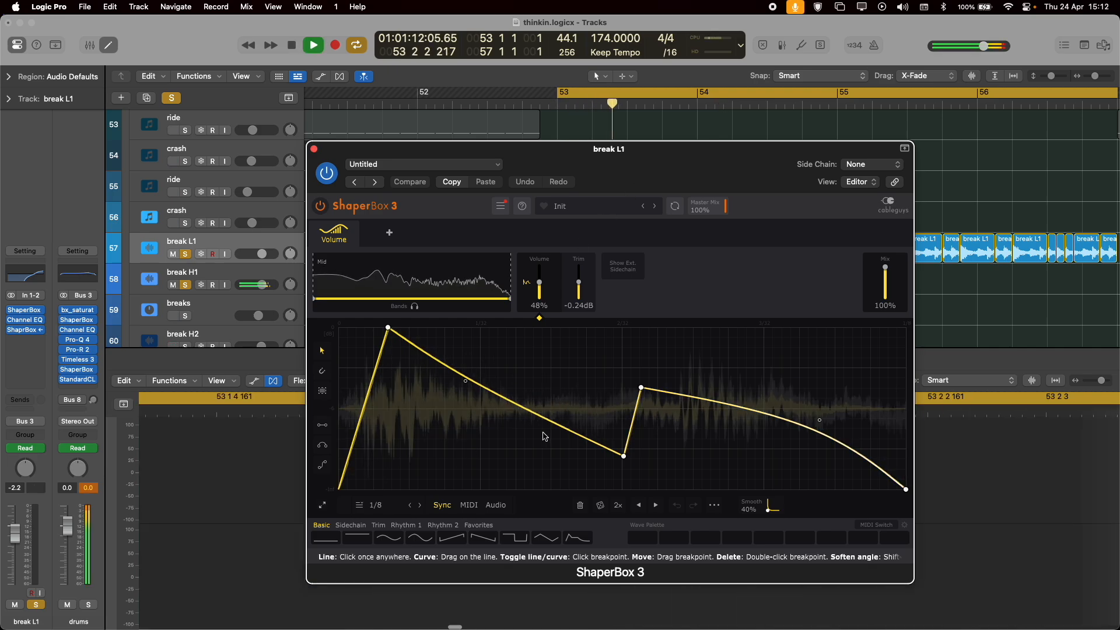
key(space)
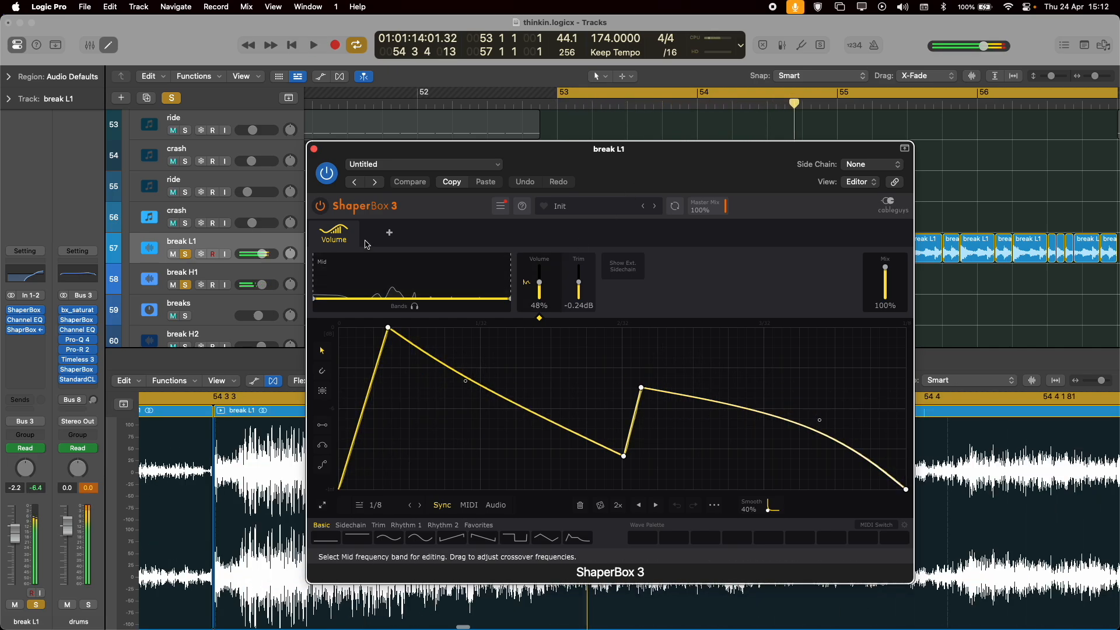
key(space)
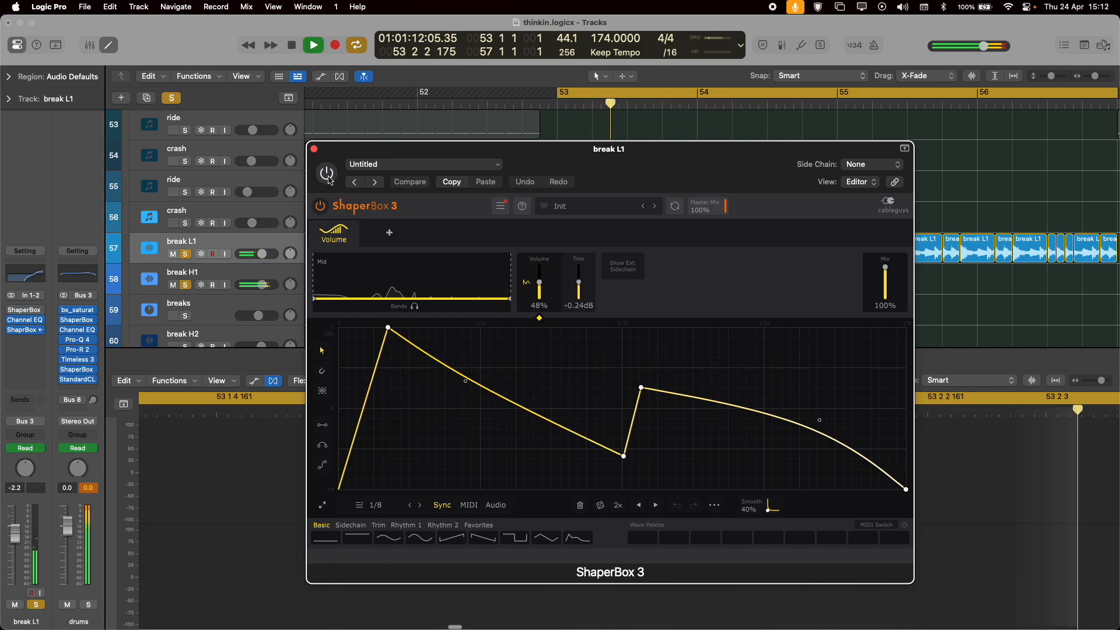
key(space)
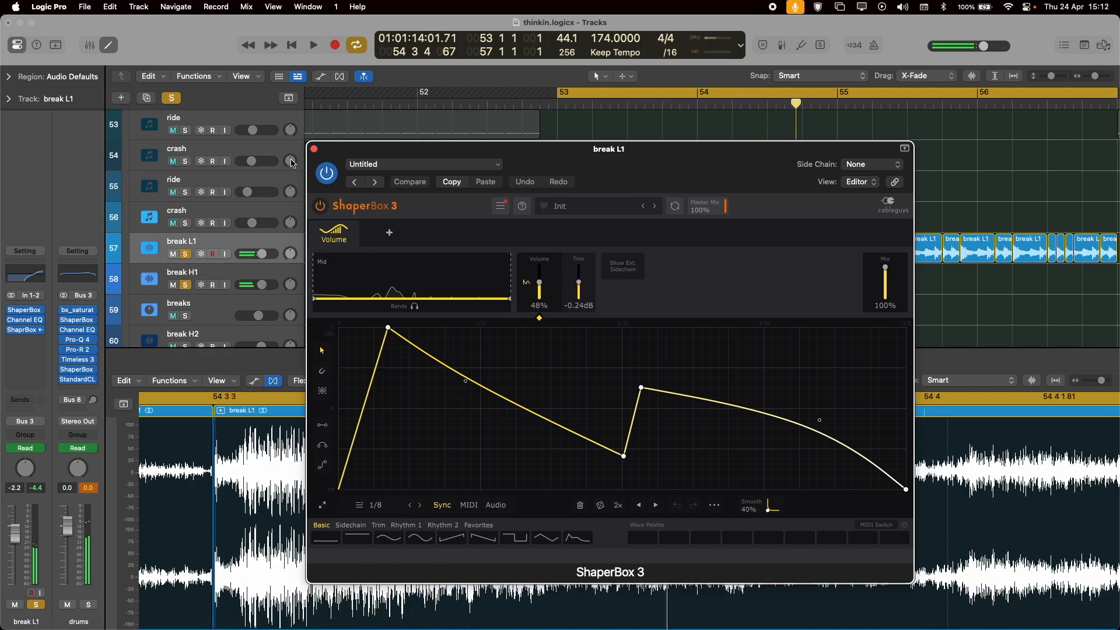
key(space)
click(314, 149)
key(space)
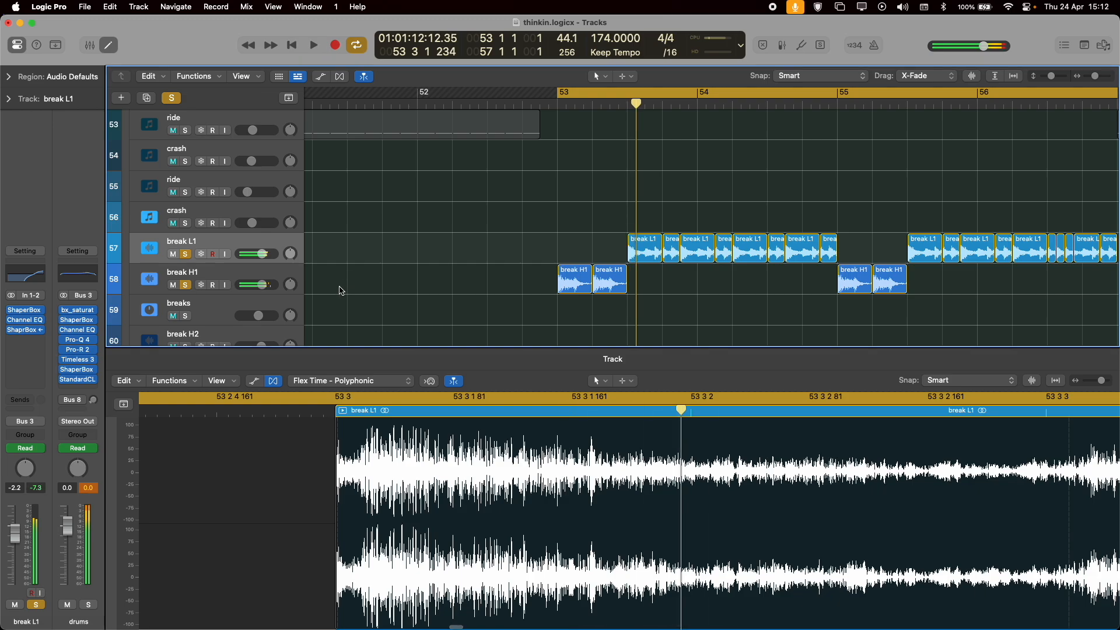
Solo only break H1, compare its playback with the first ShaperBox's Noise shaper off and on, and close the plug-in window.
click(254, 273)
click(30, 312)
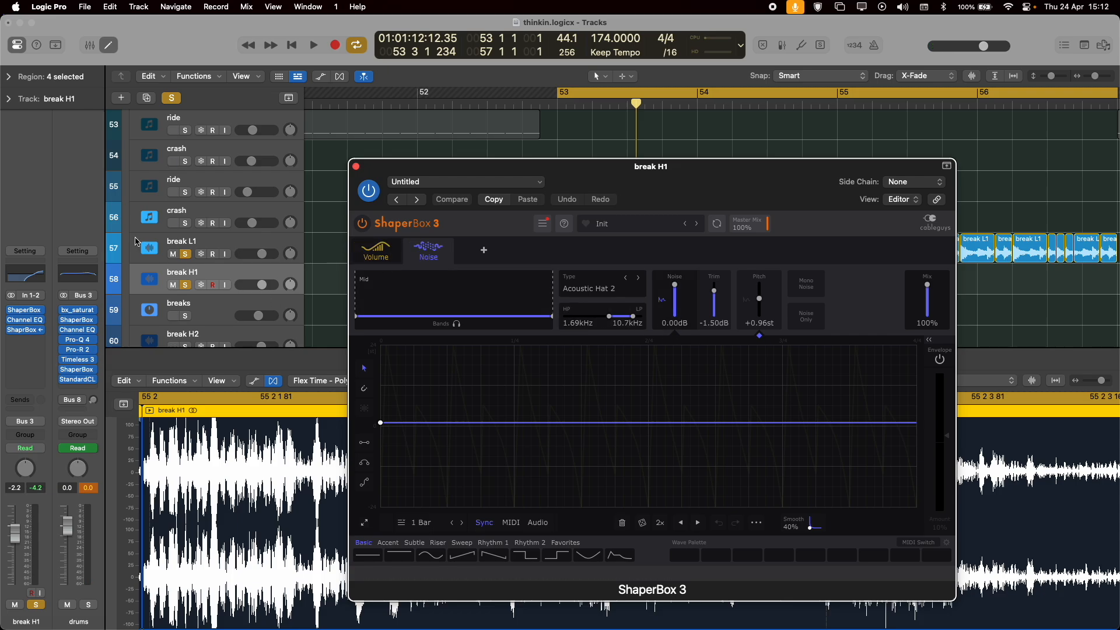
click(183, 254)
key(space)
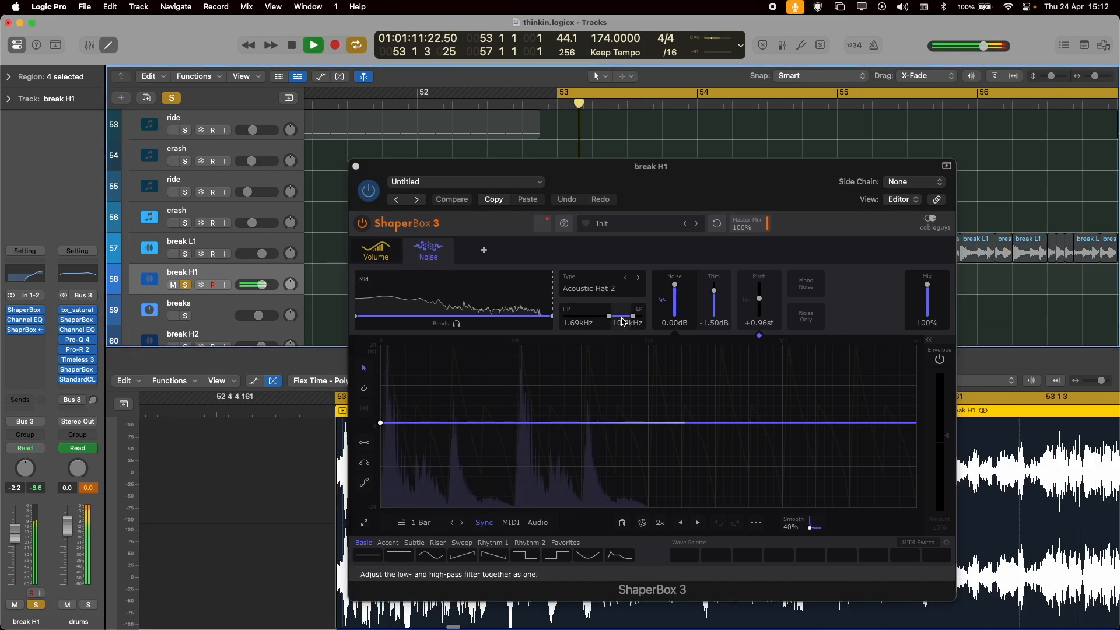
click(411, 246)
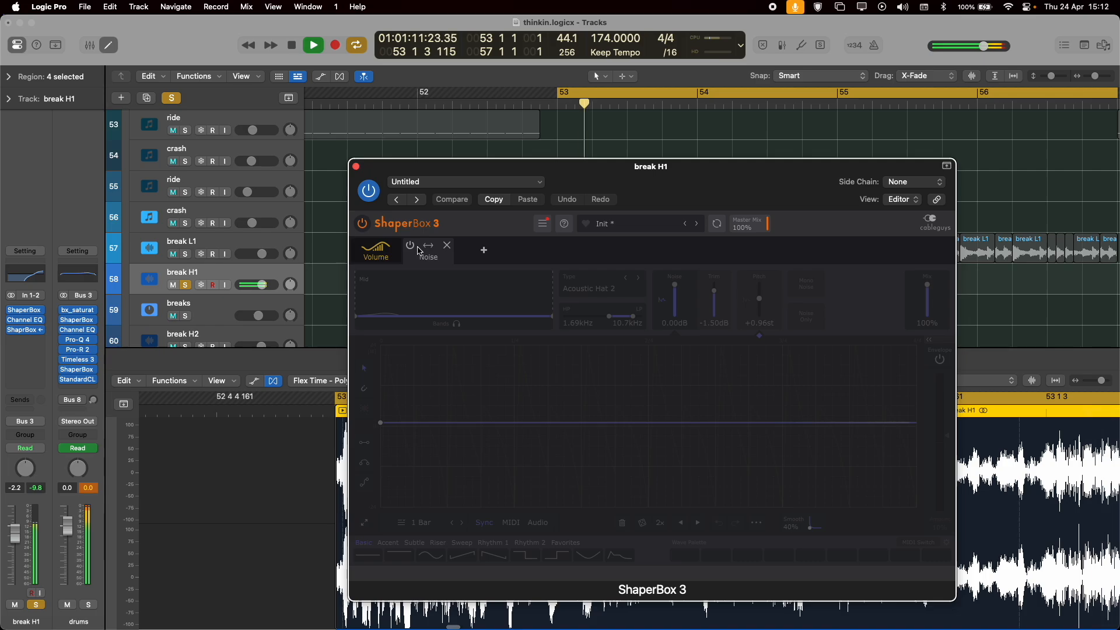
click(411, 247)
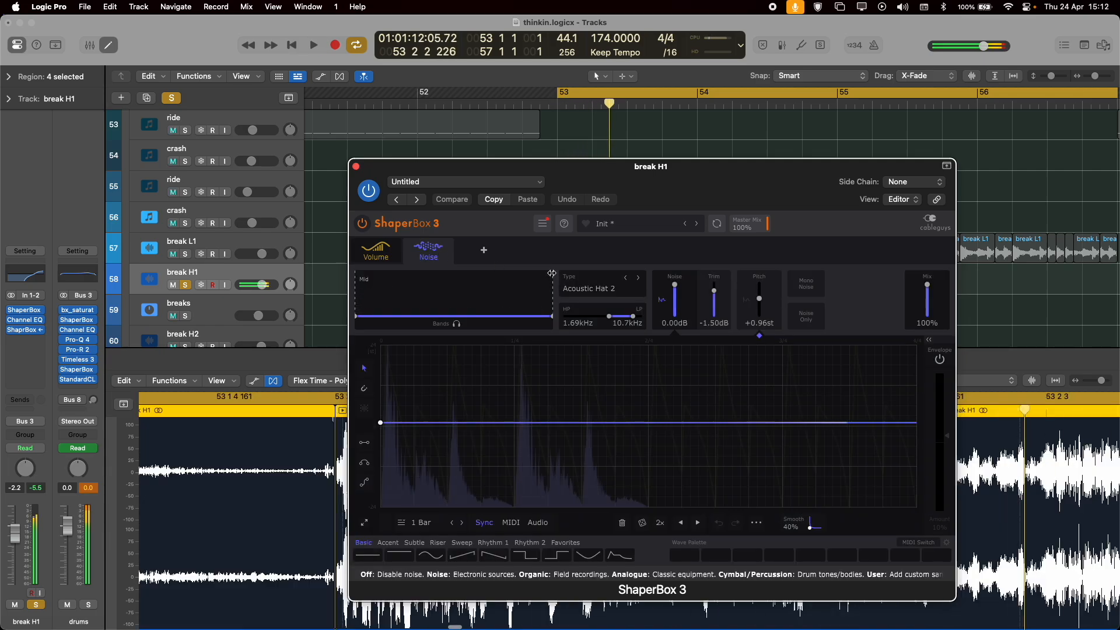
key(super+w)
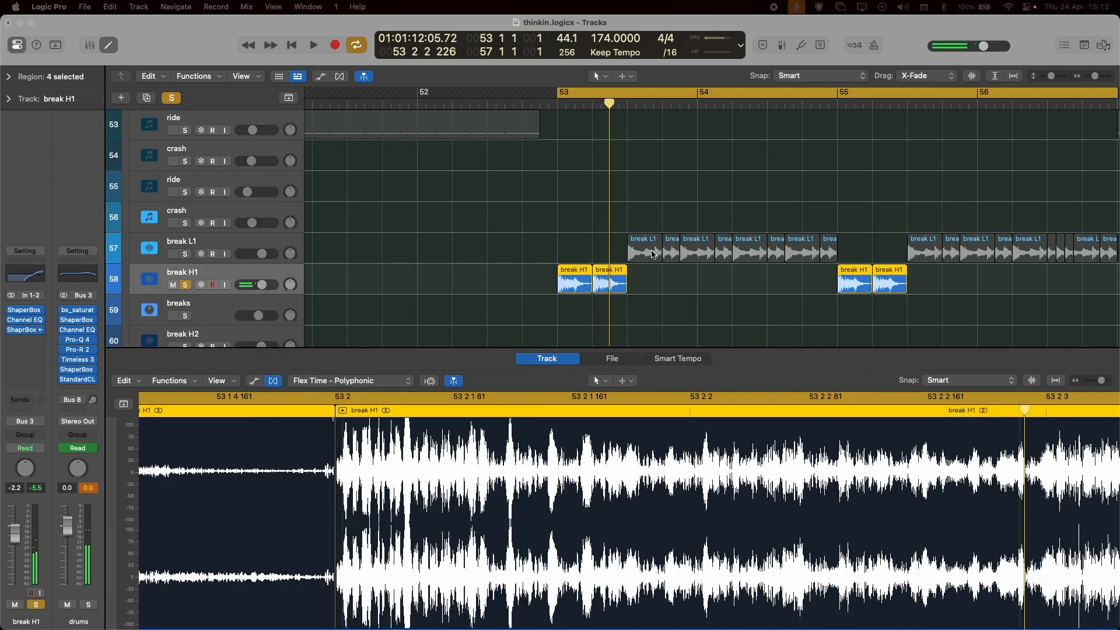
Switch the solo from break H1 to break L1, play it on its own, and select its track.
alt+click(187, 255)
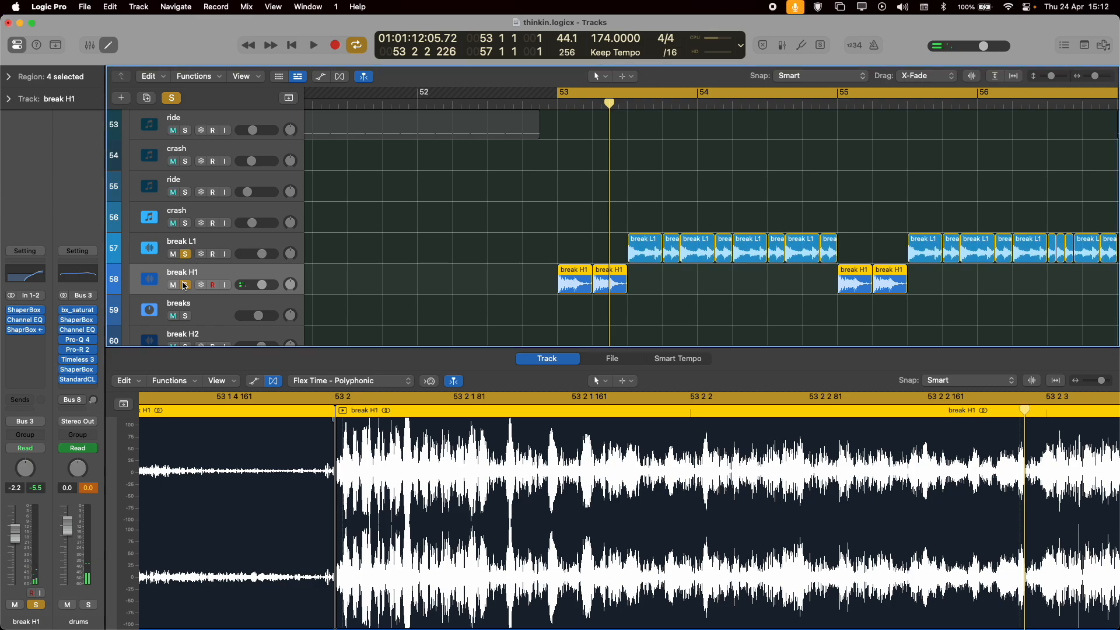
key(space)
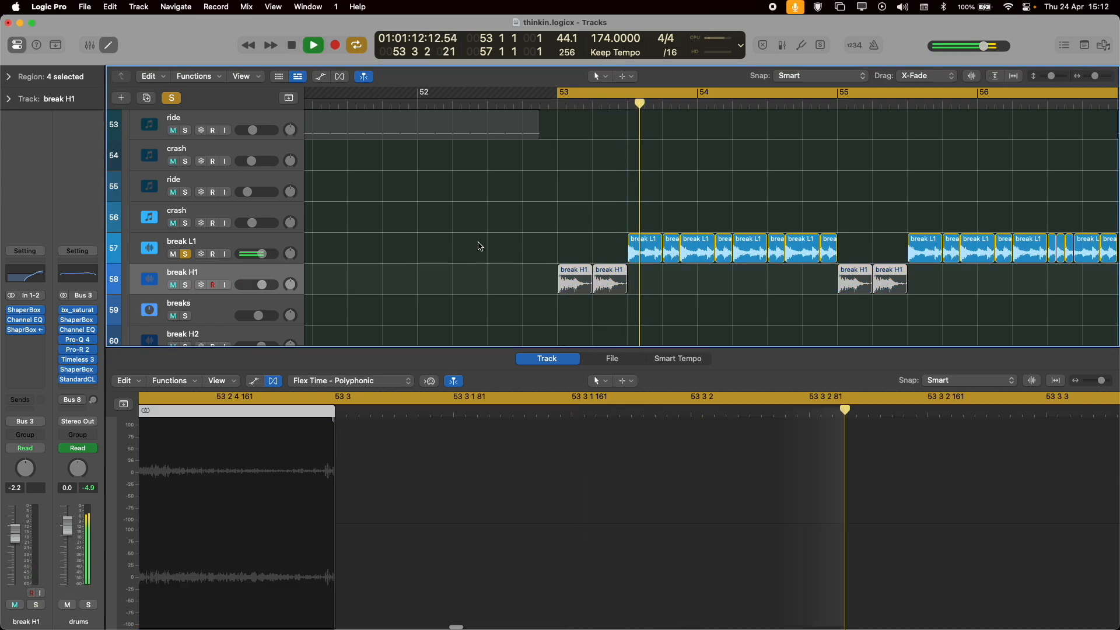
key(space)
click(221, 243)
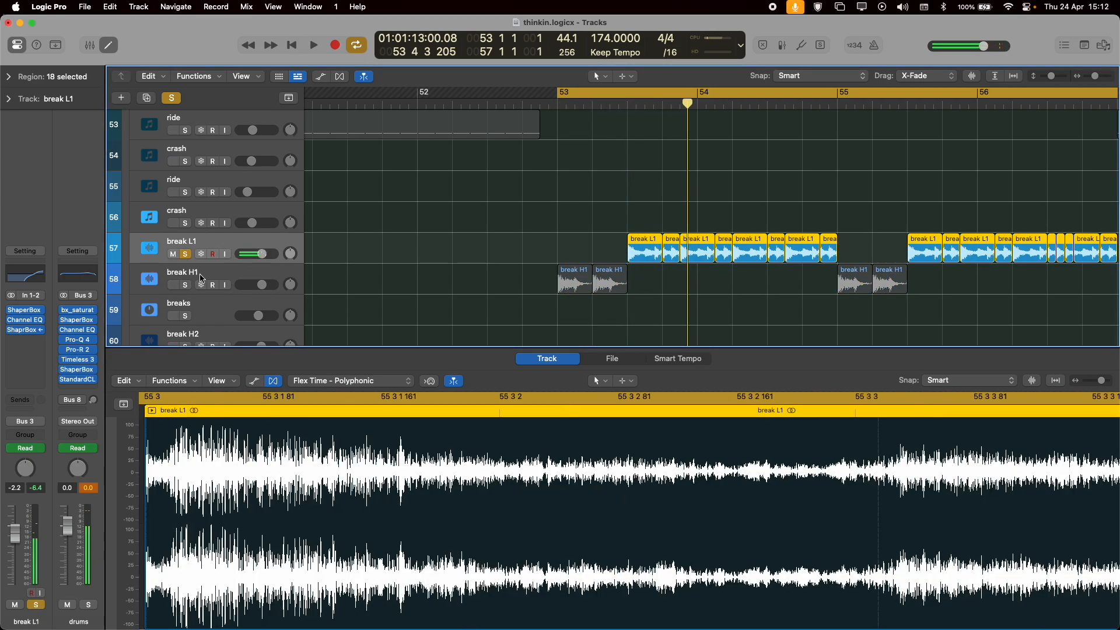
Switch the solo from break L1 back to break H1, and play break H1 on its own before stopping.
click(202, 279)
click(186, 285)
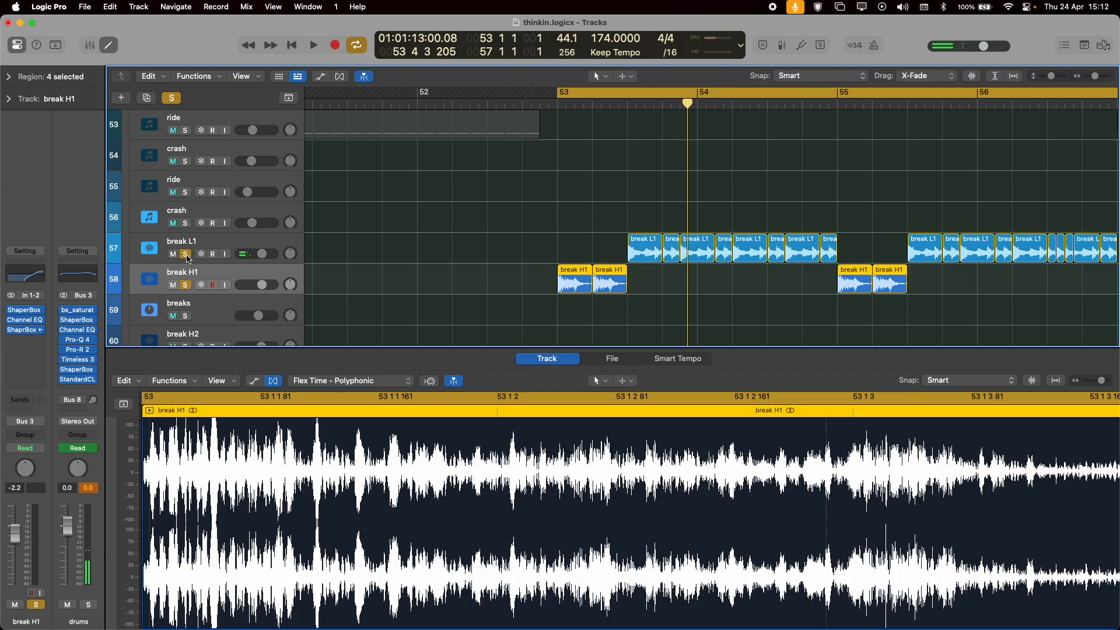
click(186, 255)
key(space)
key(space)
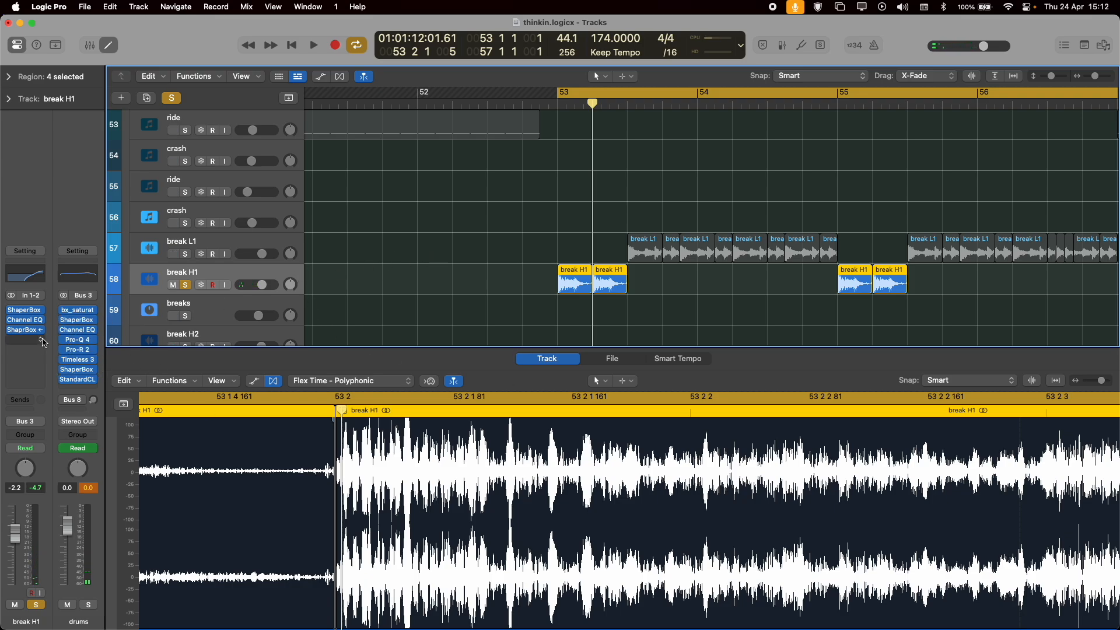
Solo break L1 alongside break H1, view break L1's ShaperBox side-chained to Inst 13, close it, and select the break H1 track.
scroll(203, 300, down, 2)
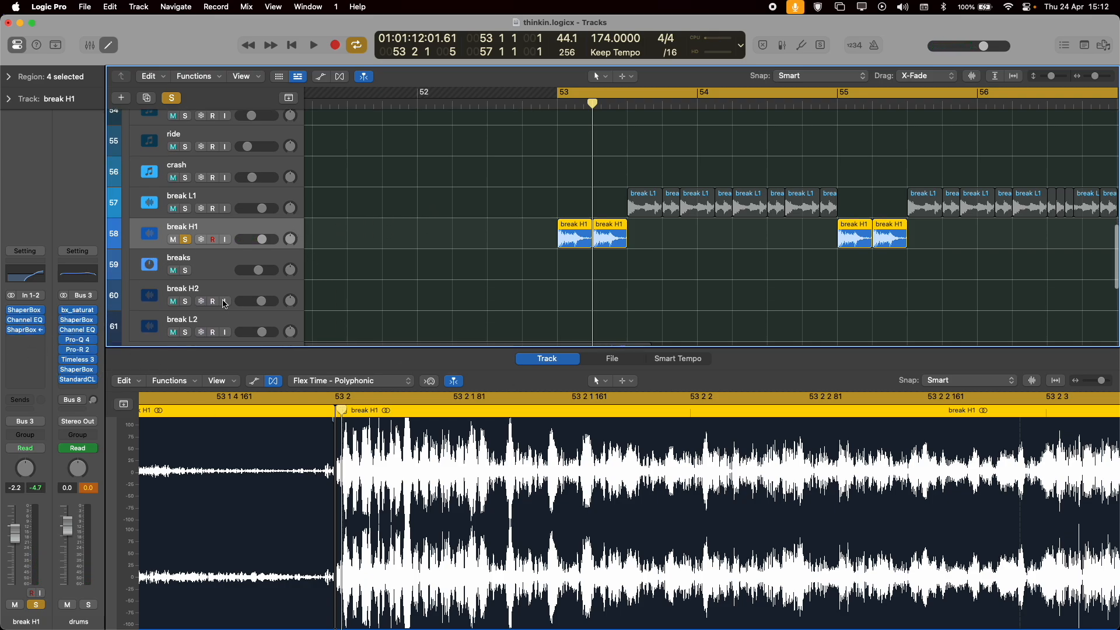
click(223, 200)
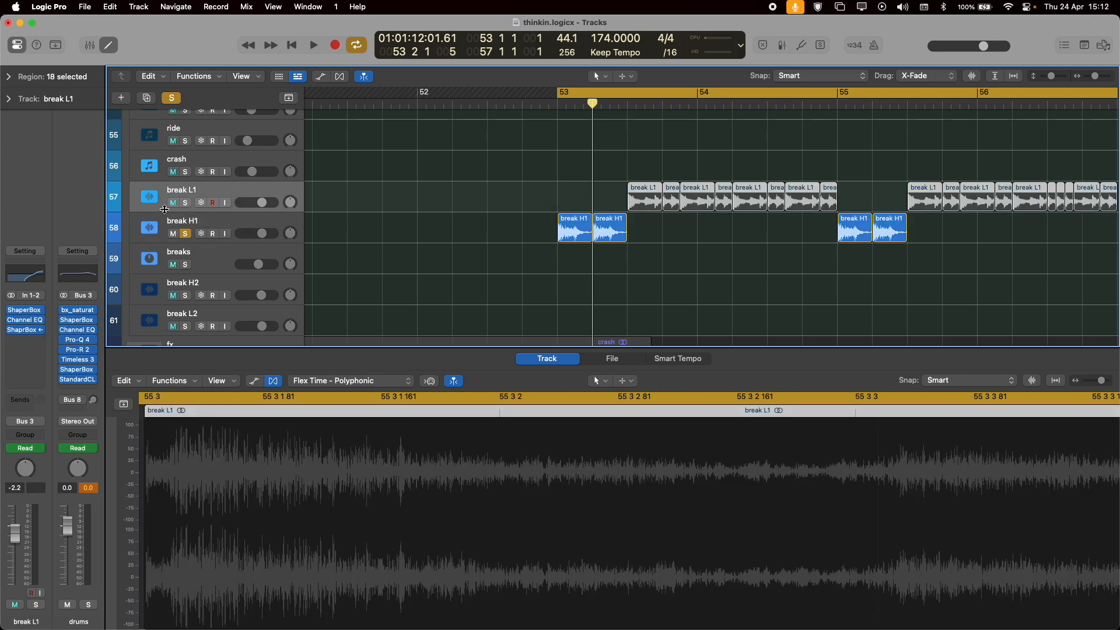
click(185, 205)
click(24, 331)
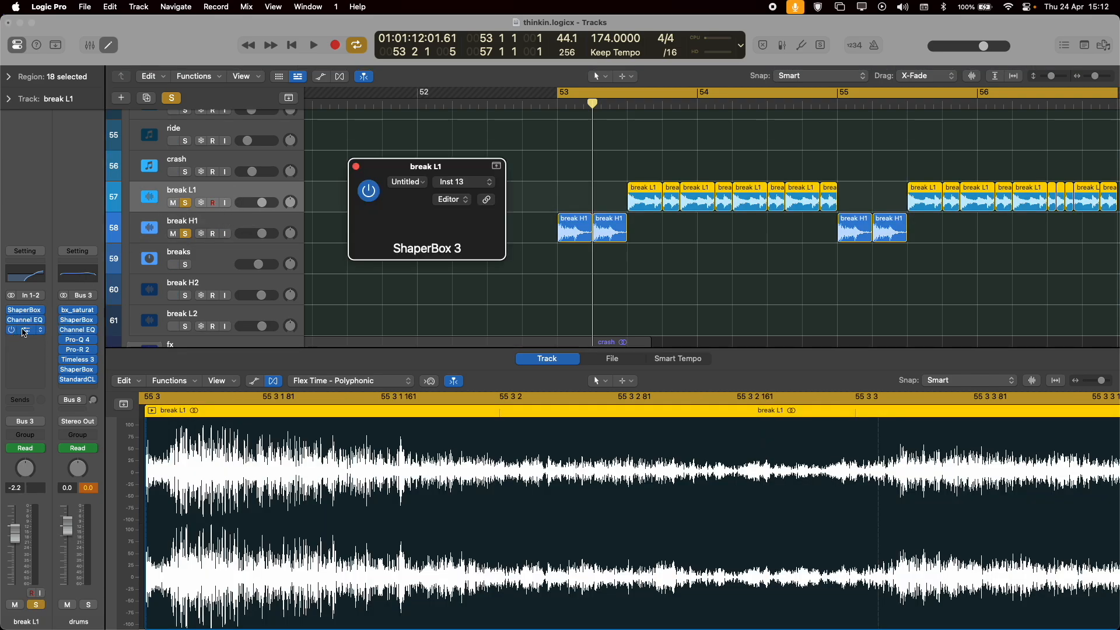
click(357, 168)
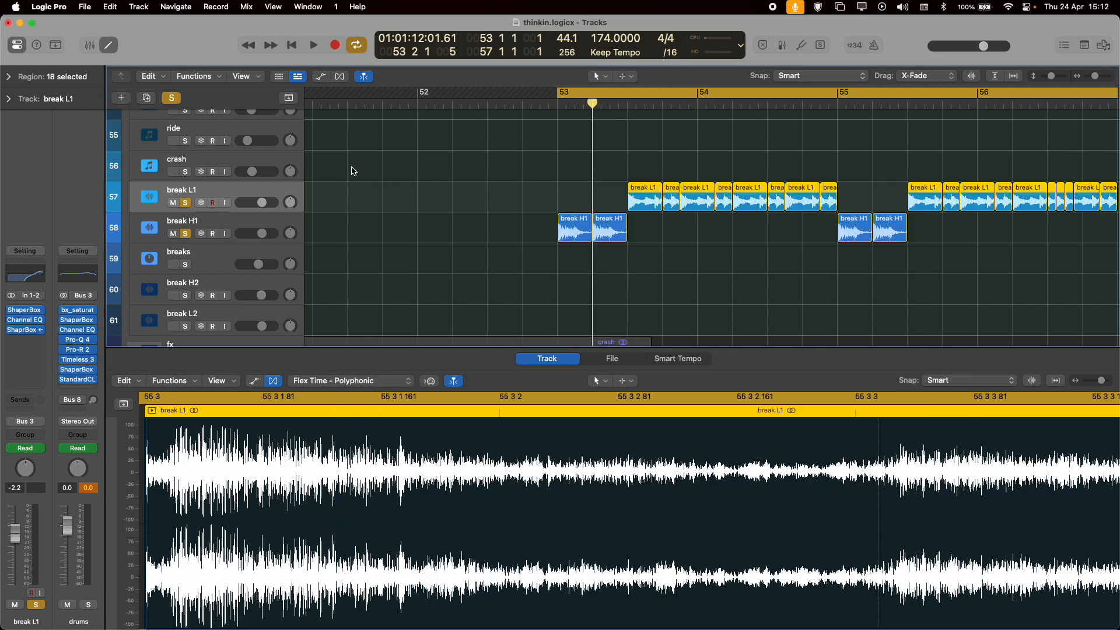
click(245, 233)
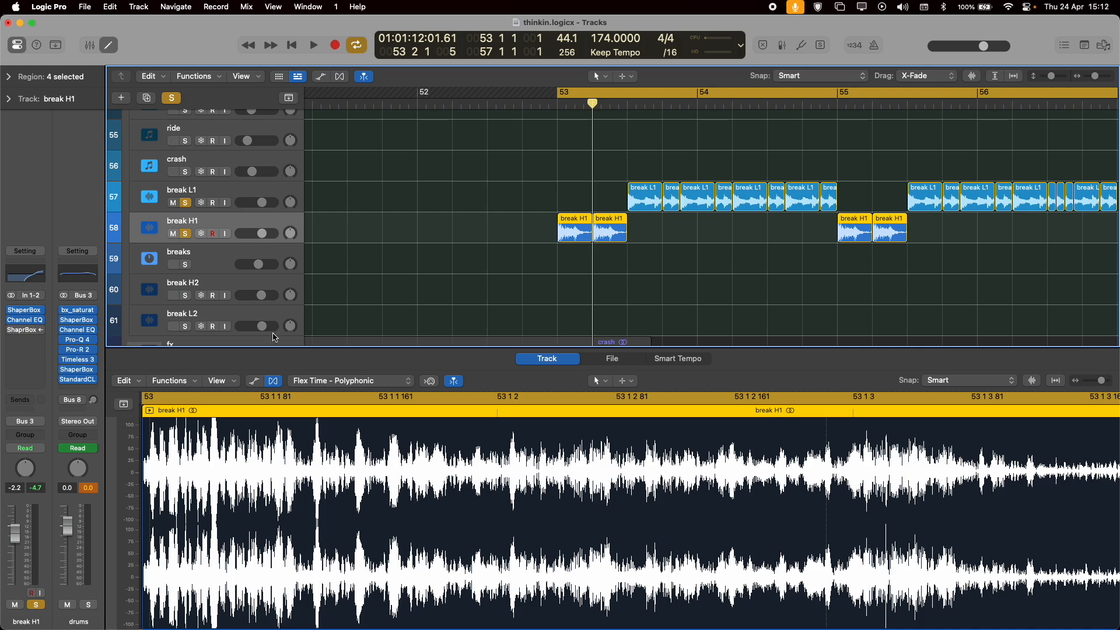
View break H1's last ShaperBox with its volume curve, close it, and play the soloed break H1 and break L1 together before stopping.
click(22, 330)
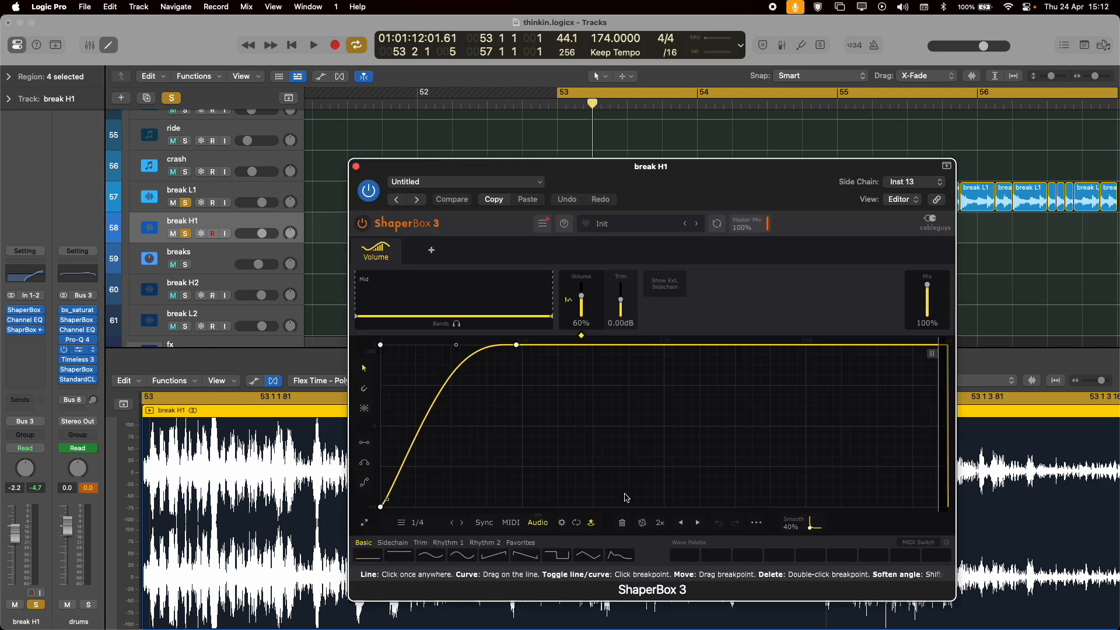
click(356, 168)
key(space)
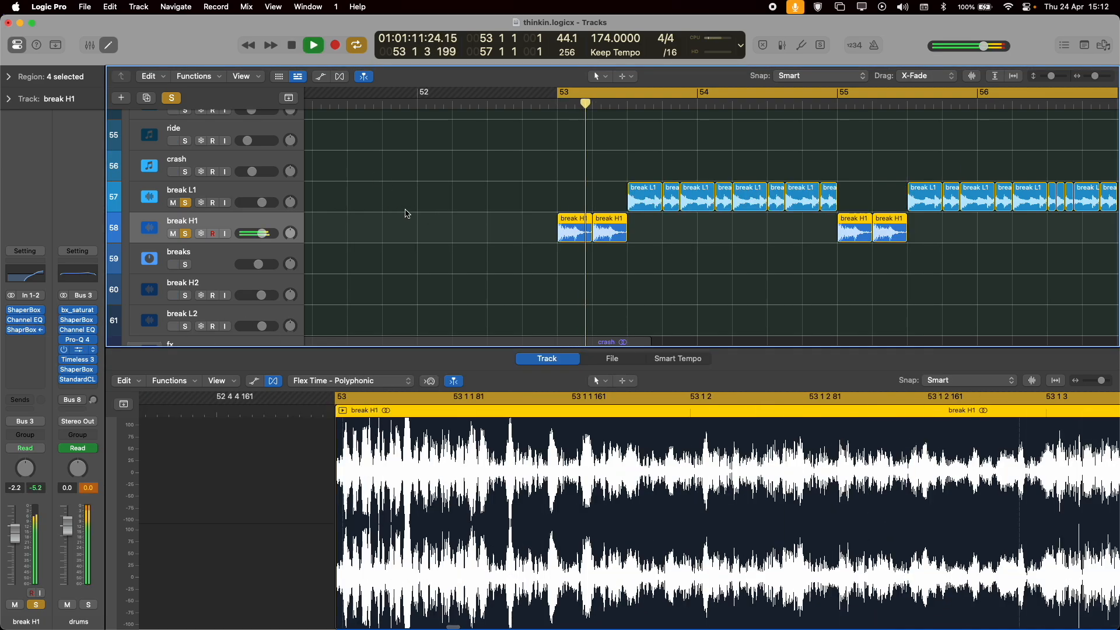
scroll(439, 262, down, 5)
scroll(437, 262, up, 3)
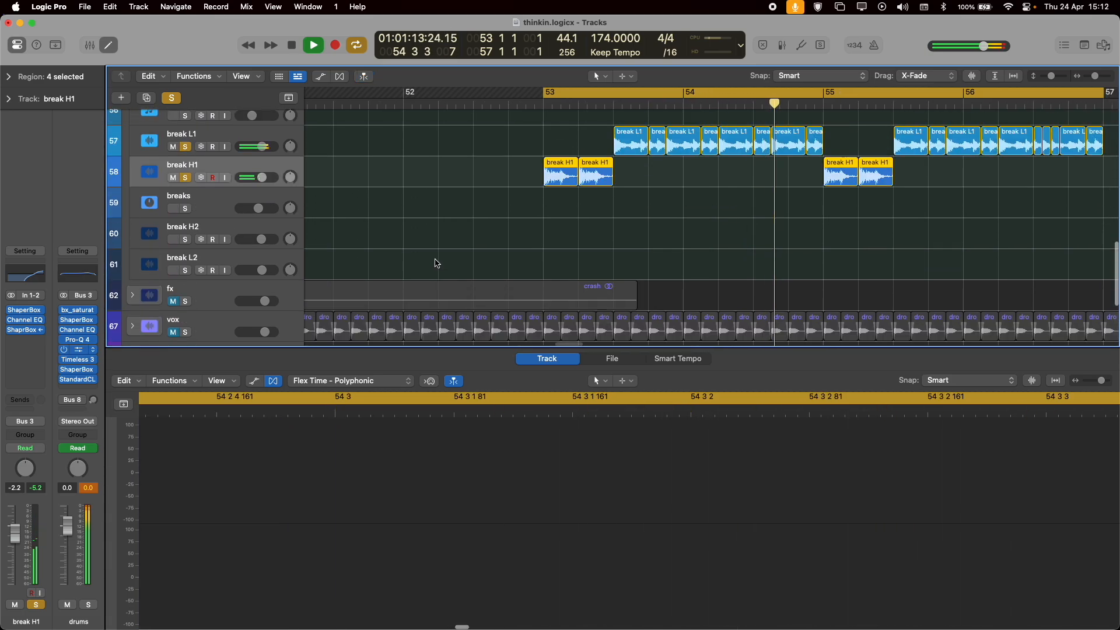
key(space)
Clear all track solos and hide the audio track editor.
scroll(198, 210, up, 1)
scroll(199, 210, up, 3)
click(170, 99)
scroll(371, 200, up, 4)
scroll(371, 204, down, 3)
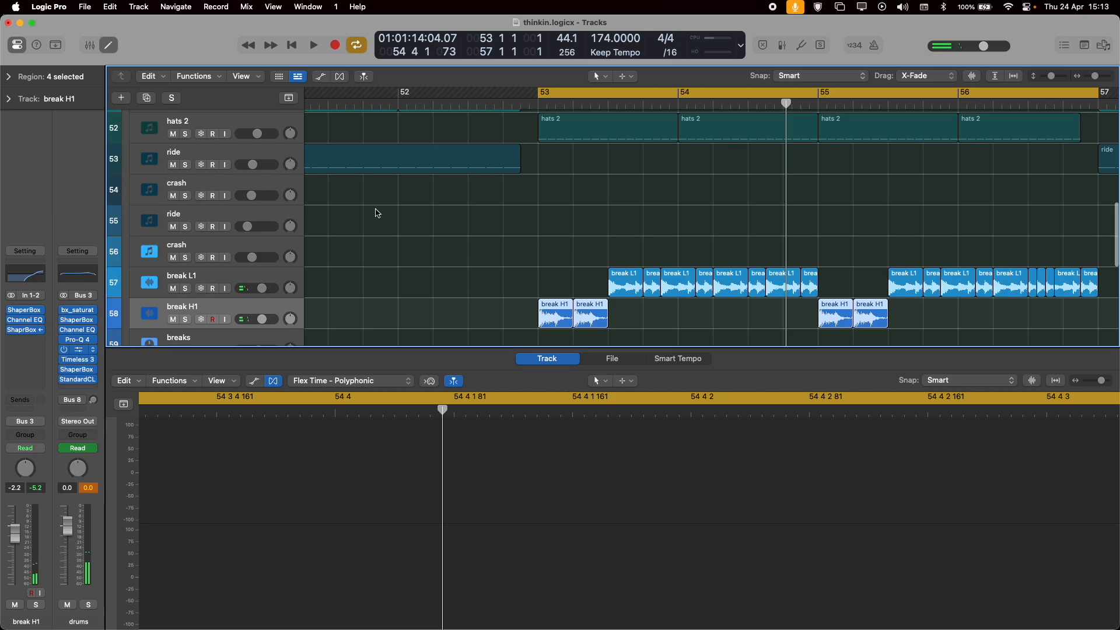
key(e)
Play the full drum group from bar 53 with the track heights reduced, and stop playback.
scroll(412, 233, up, 5)
scroll(415, 240, up, 3)
key(space)
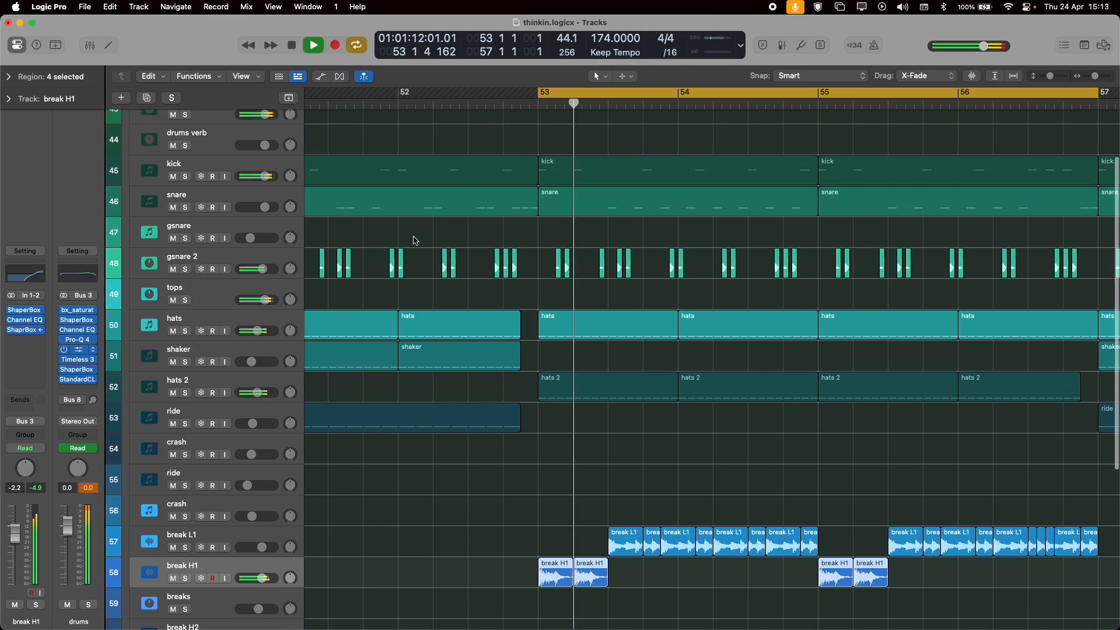
scroll(483, 337, up, 5)
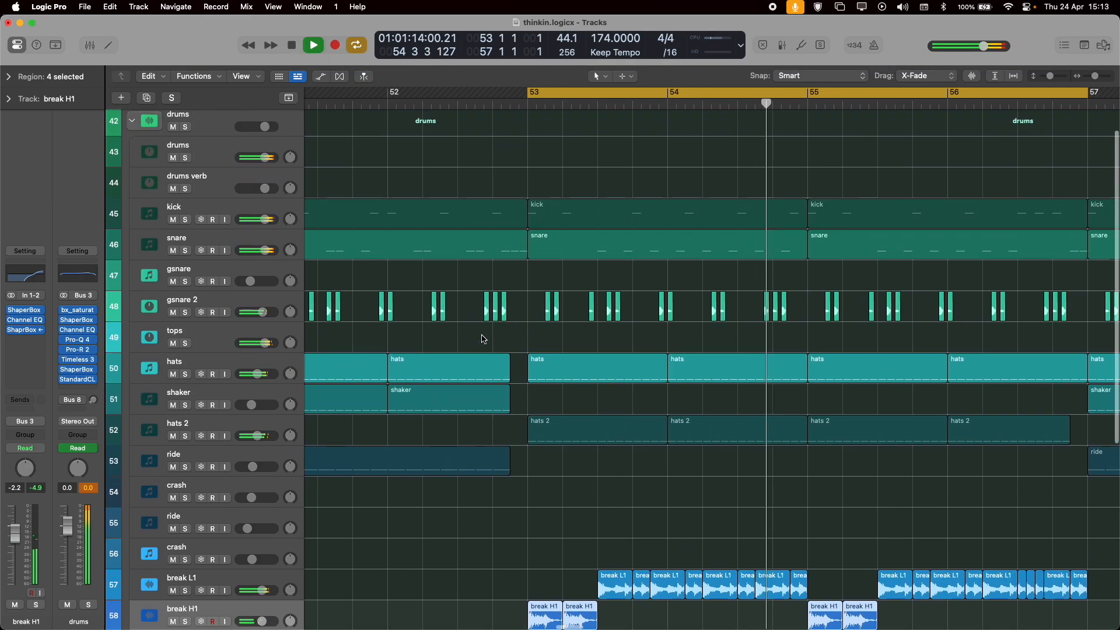
key(super+Up)
scroll(572, 173, left, 5)
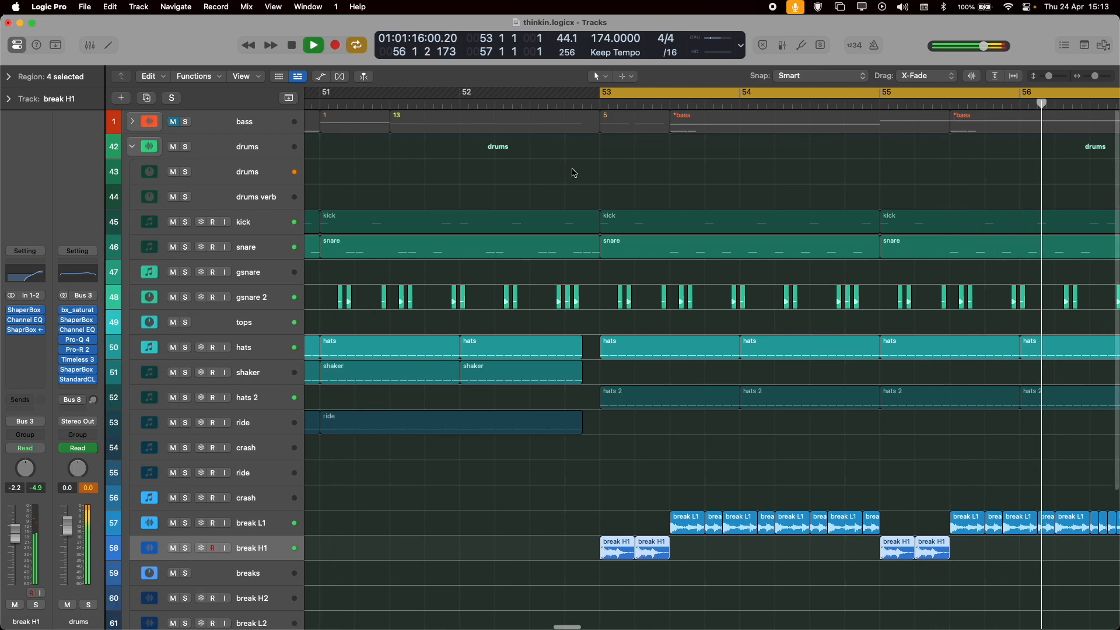
key(space)
Extend the cycle range's start back to bar 49 and play the full drums from the start of drop 1 before stopping.
key(super+Left)
key(super+Left)
drag(686, 93, 505, 94)
key(space)
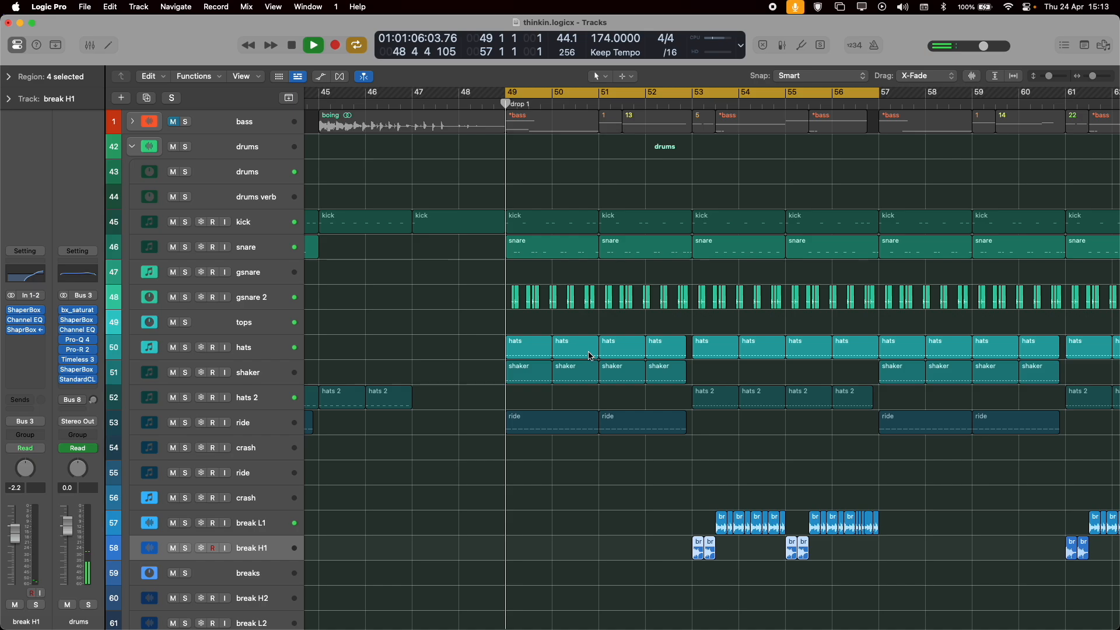
key(space)
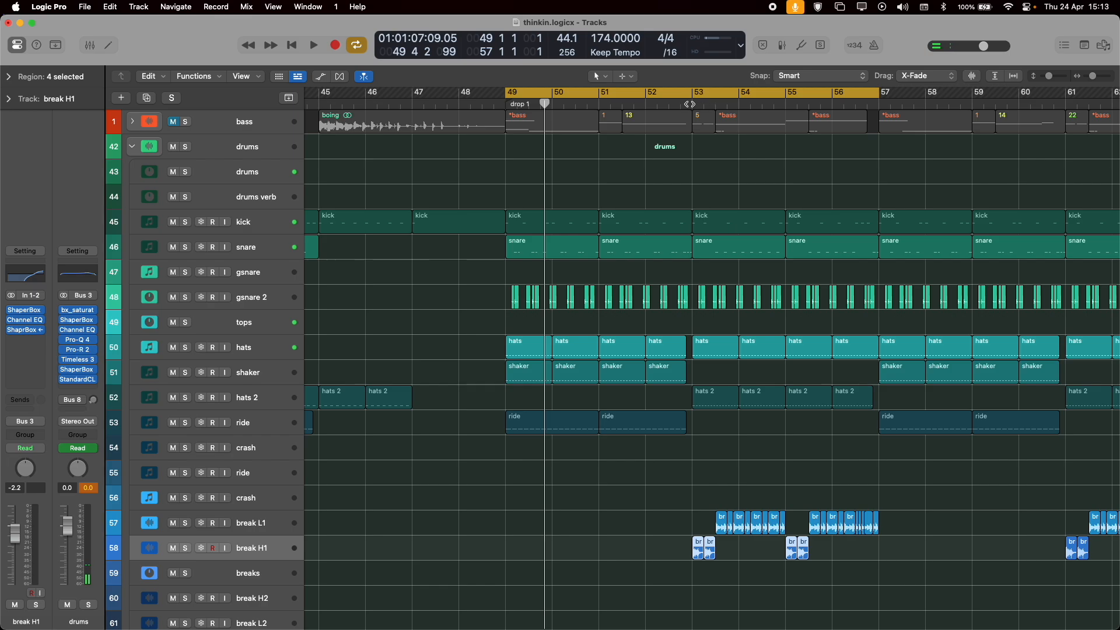
Play hats 2 soloed from bar 53 with the cycle turned off.
click(690, 104)
key(c)
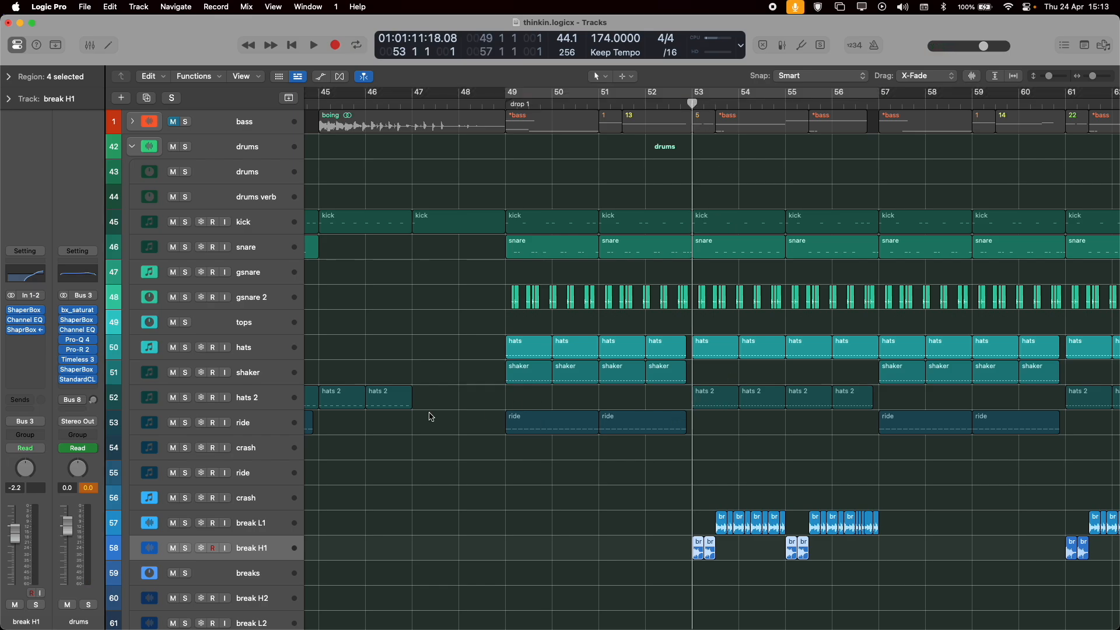
click(252, 400)
key(s)
key(space)
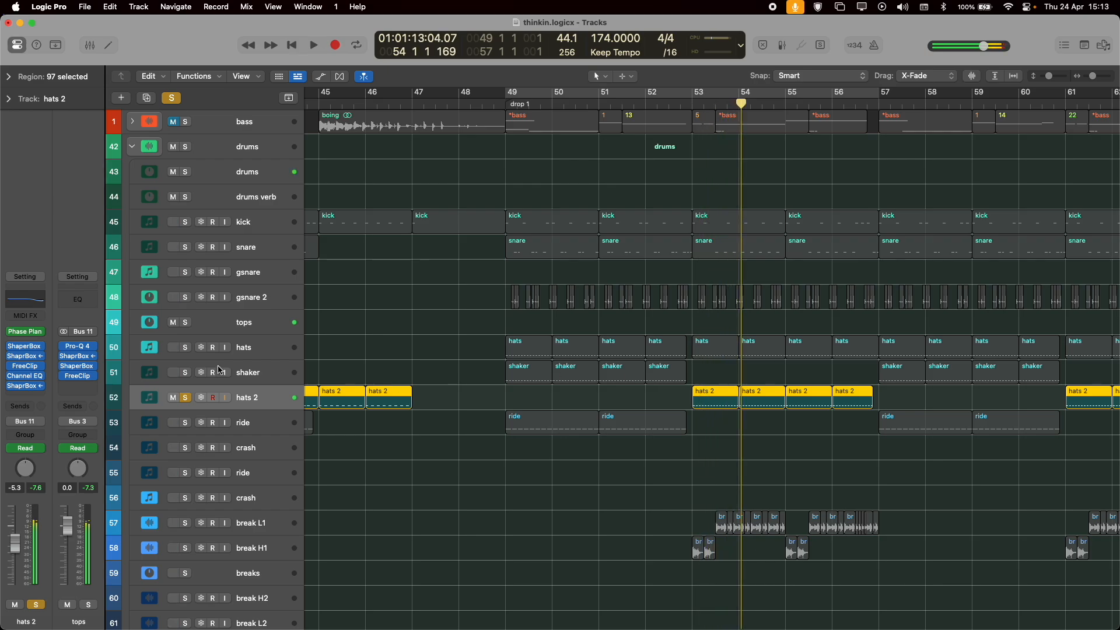
Switch the solo from hats 2 to hats, and play hats from bar 49 with the cycle back on before stopping.
click(186, 398)
click(185, 347)
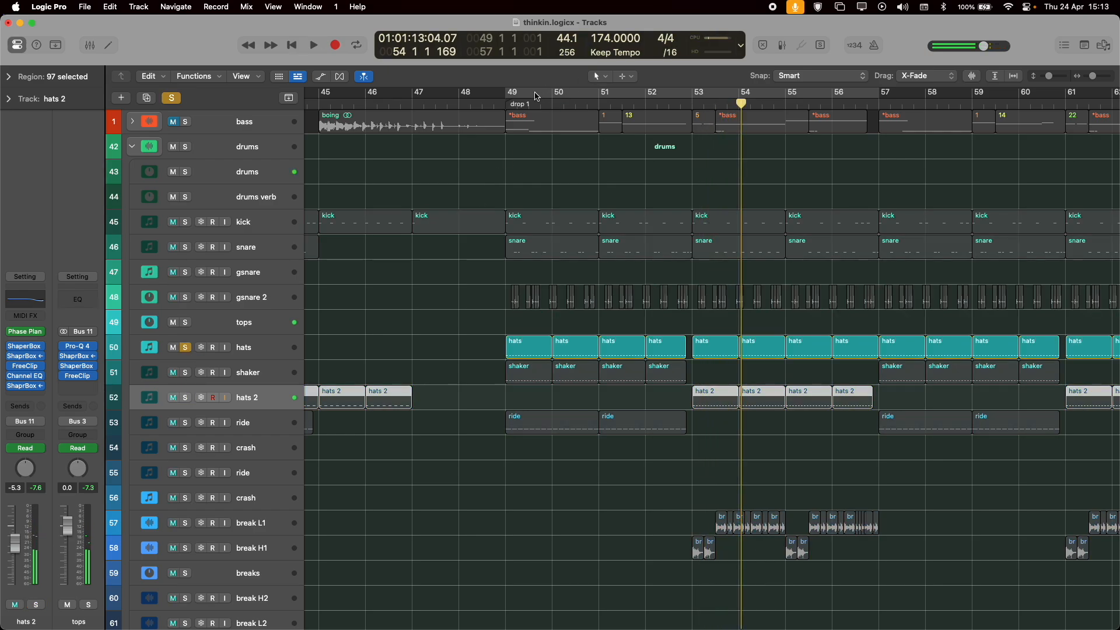
click(513, 93)
key(space)
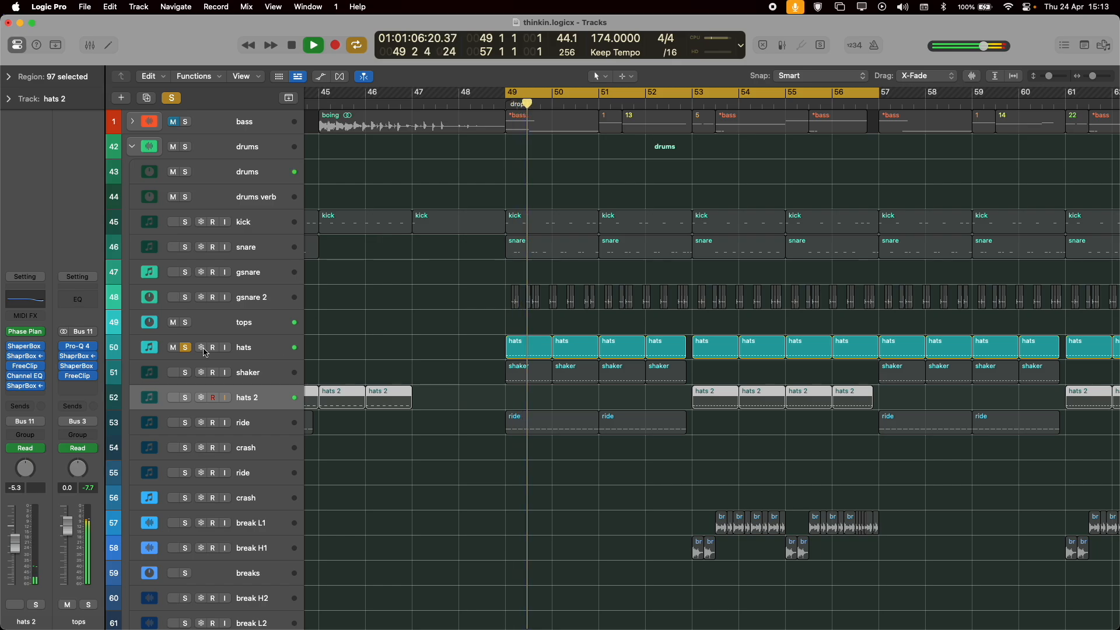
key(space)
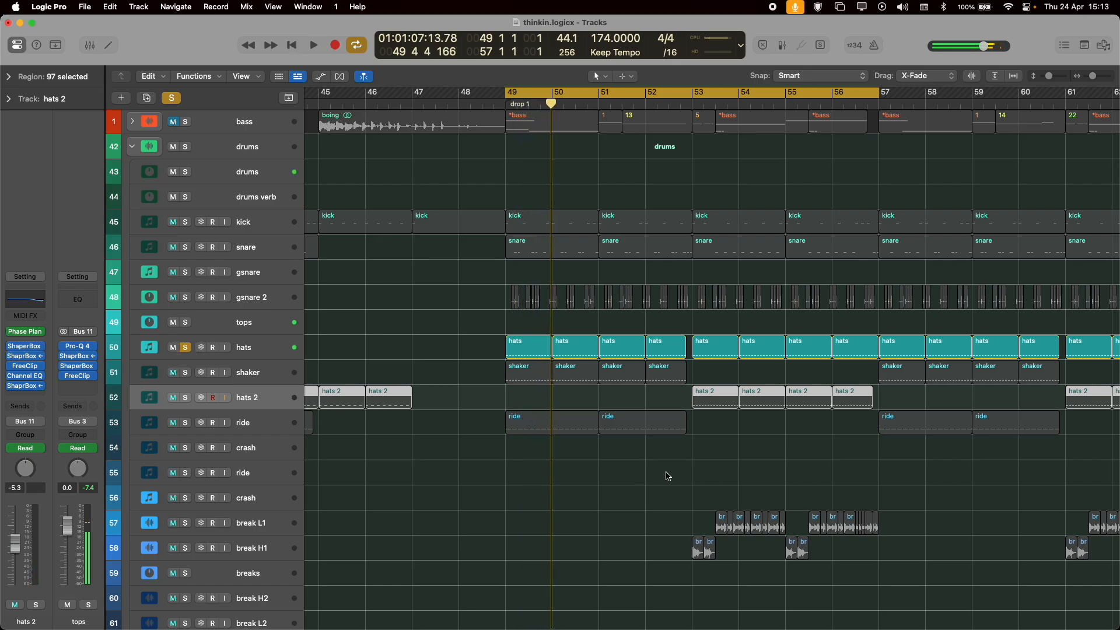
Move the hats 2 track above shaker, directly below hats, and solo it alongside hats.
click(257, 393)
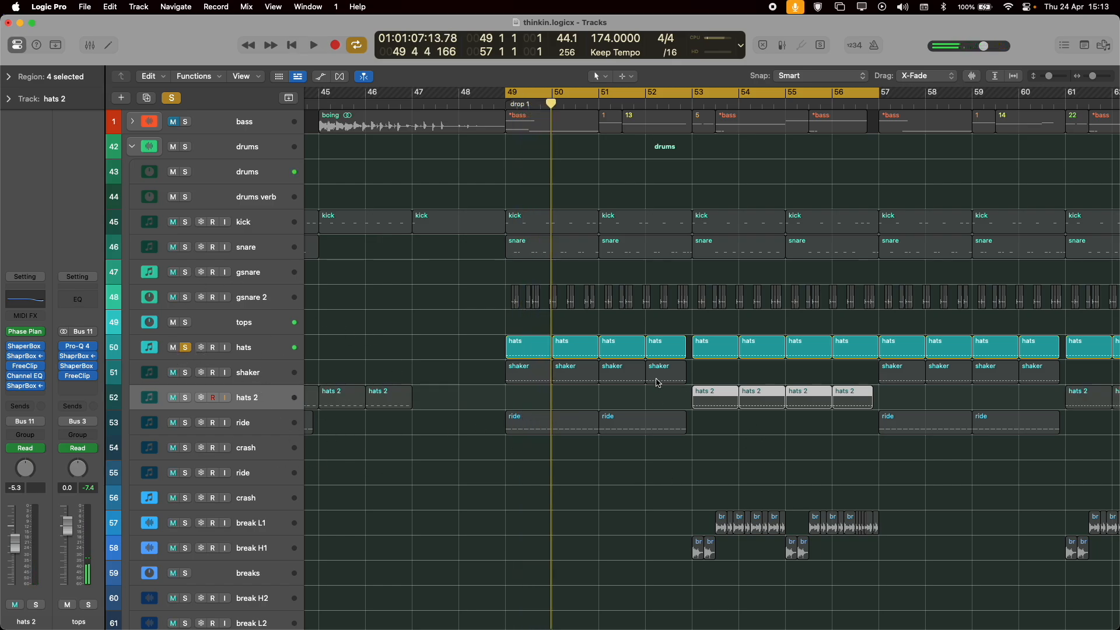
drag(266, 392, 264, 374)
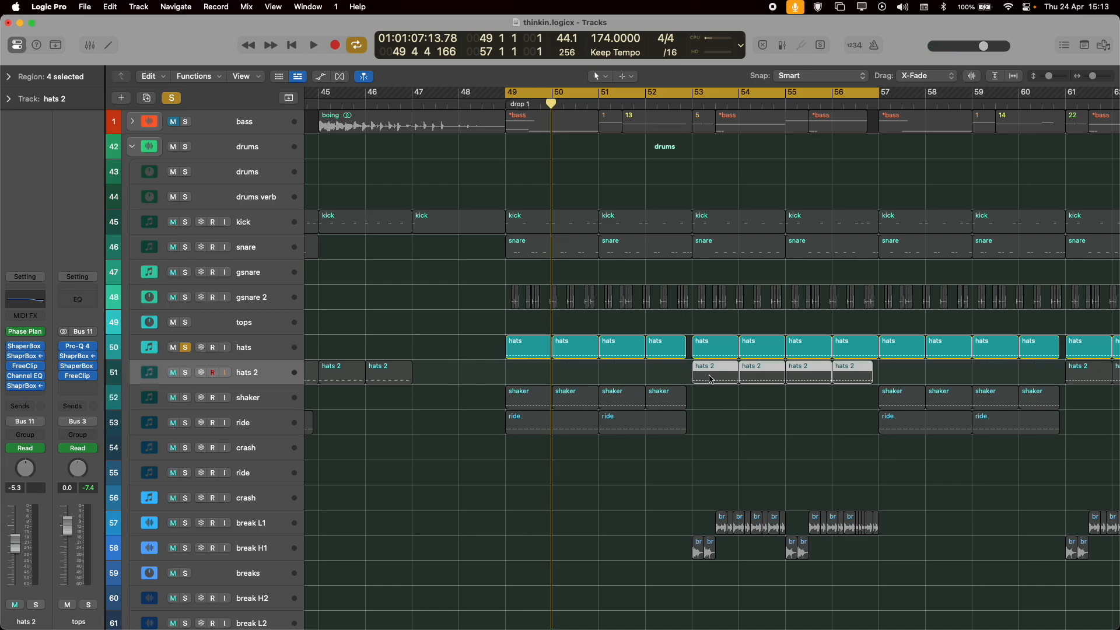
click(184, 374)
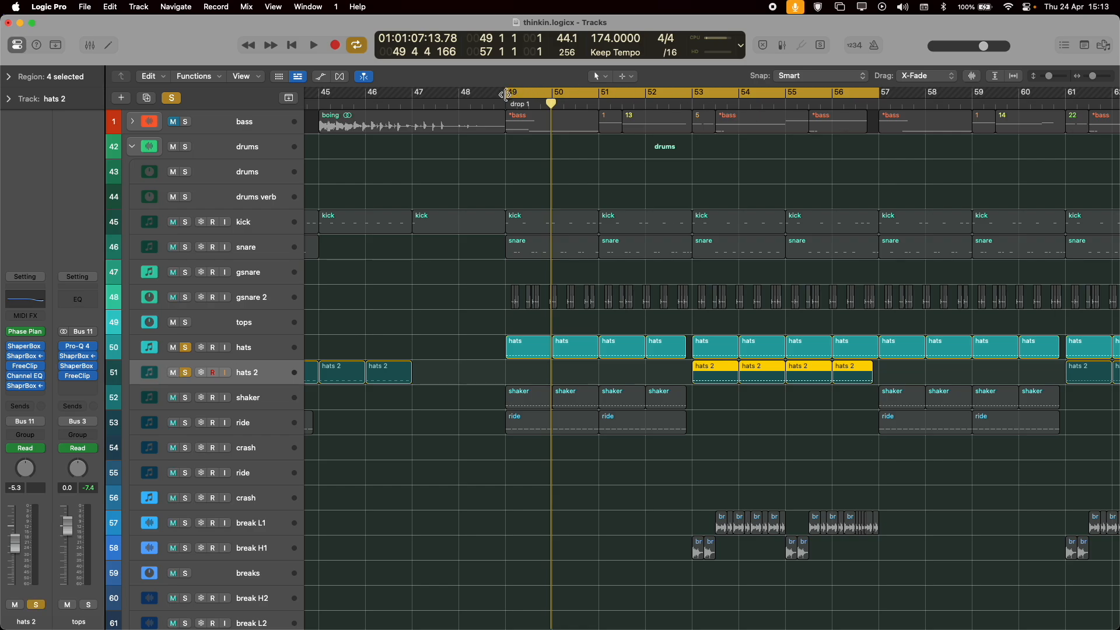
Show the track automation briefly, hide it, and play hats and hats 2 together from bar 49.
key(a)
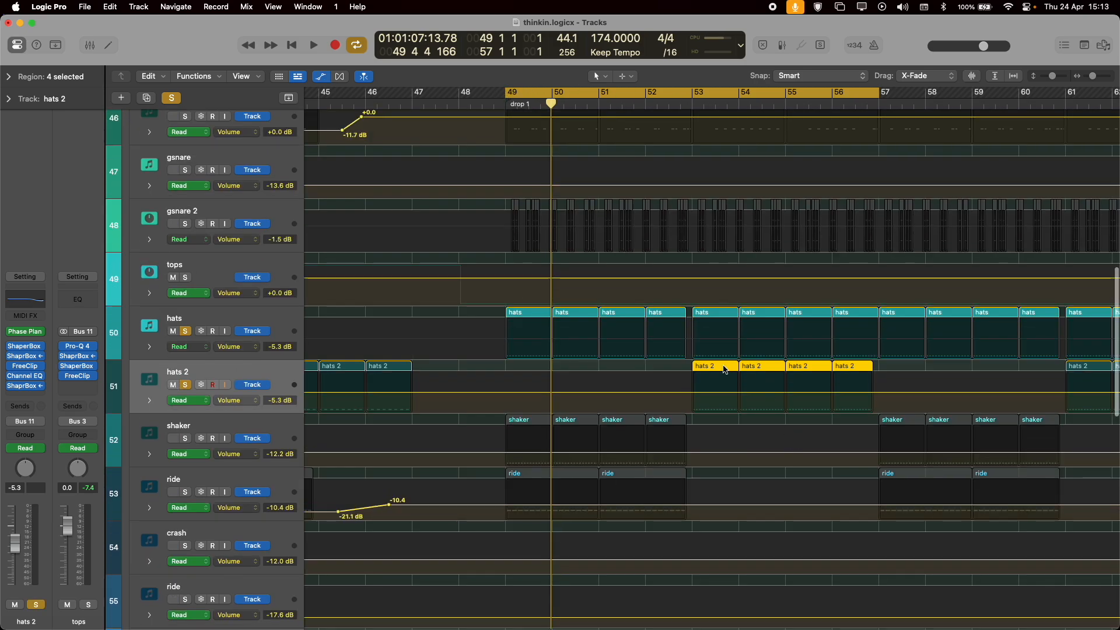
key(a)
key(space)
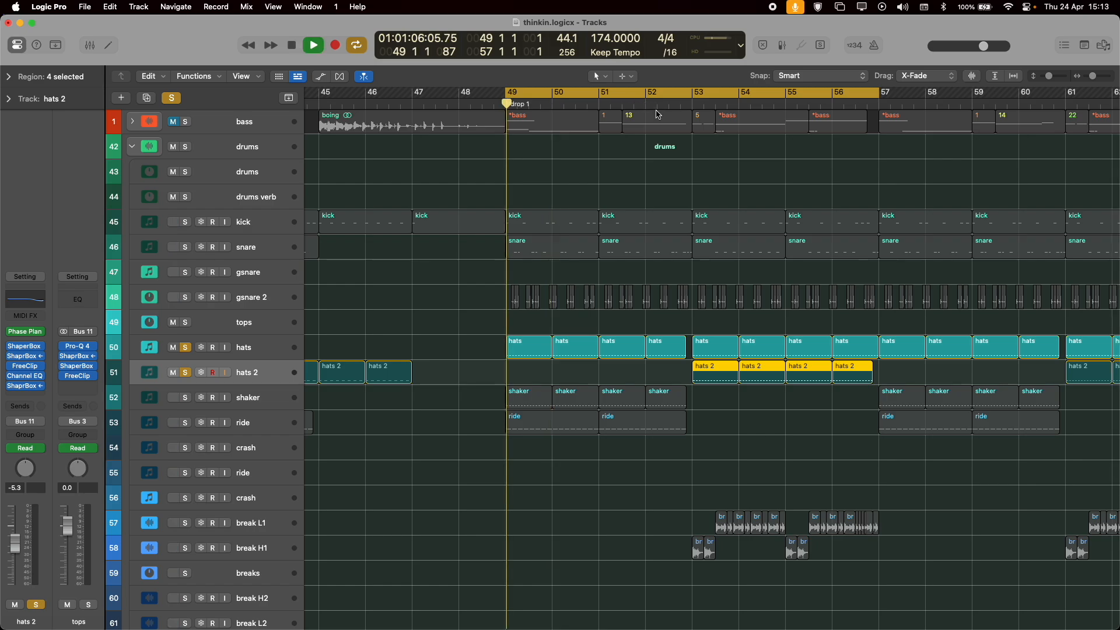
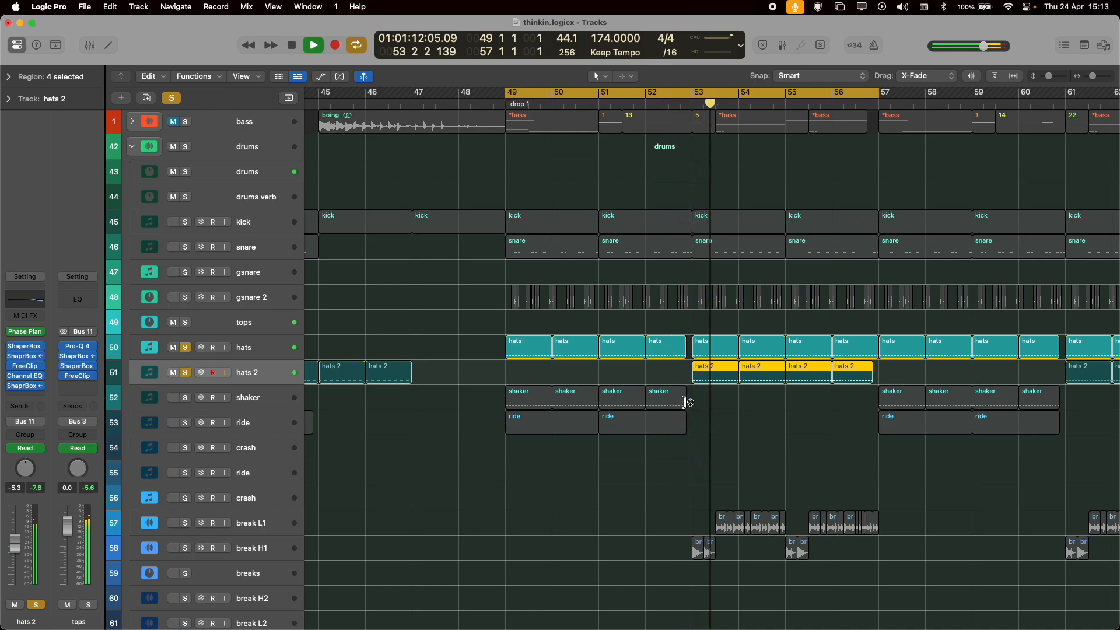
Stop playback, clear the solos on hats and hats 2, and play the full drums from bar 49.
key(space)
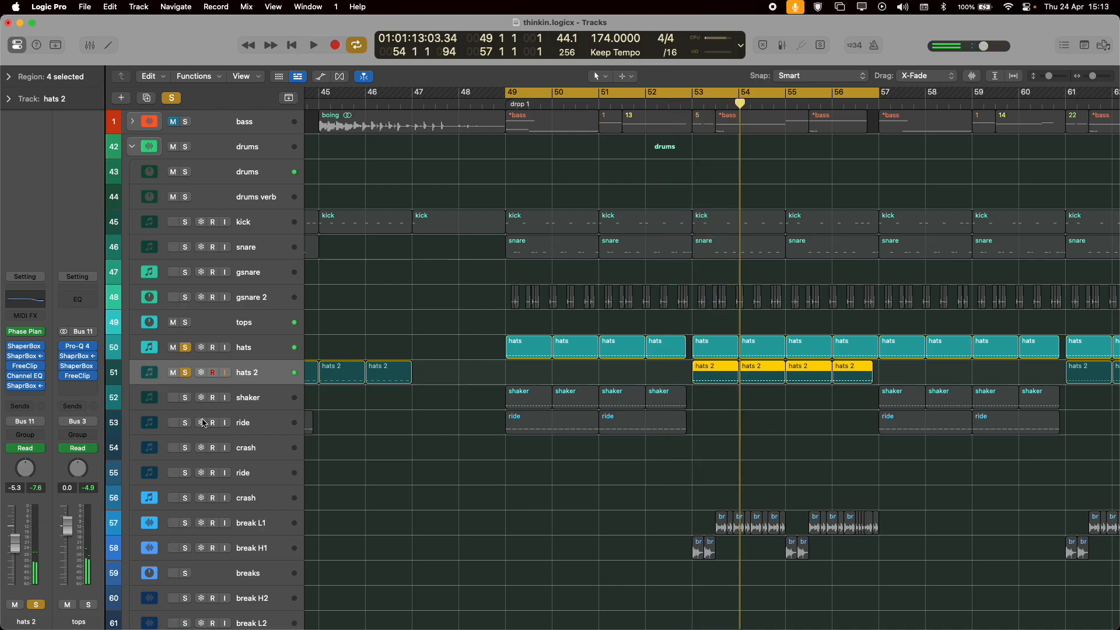
key(ctrl+s)
key(space)
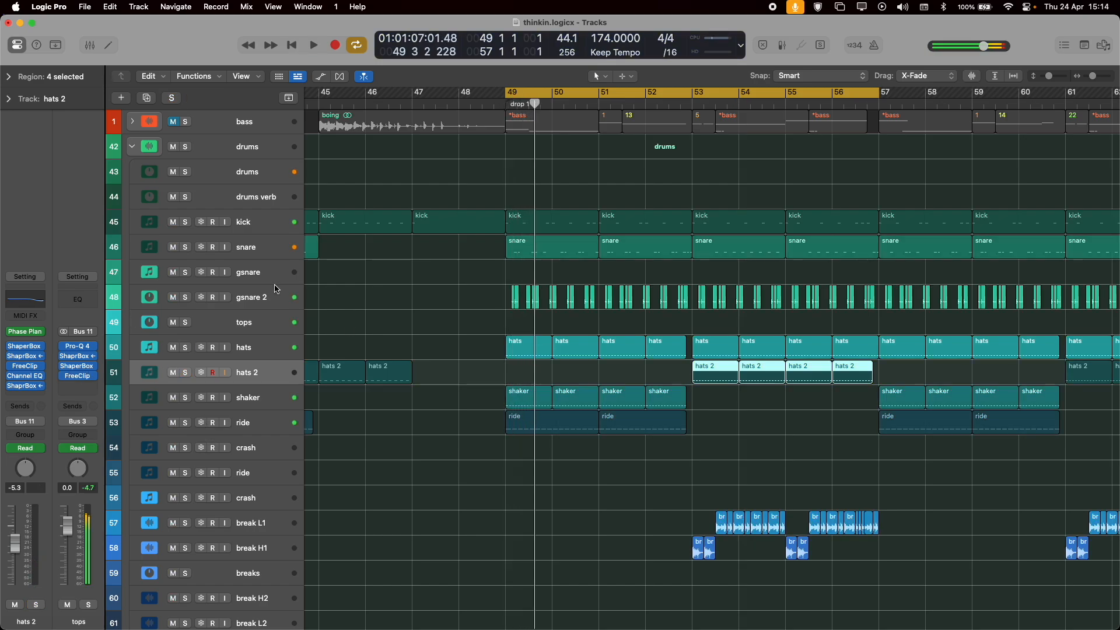
Select kick and then tops to bring up the drums bus strip, and view its bx_saturator V2 settings during playback.
click(266, 222)
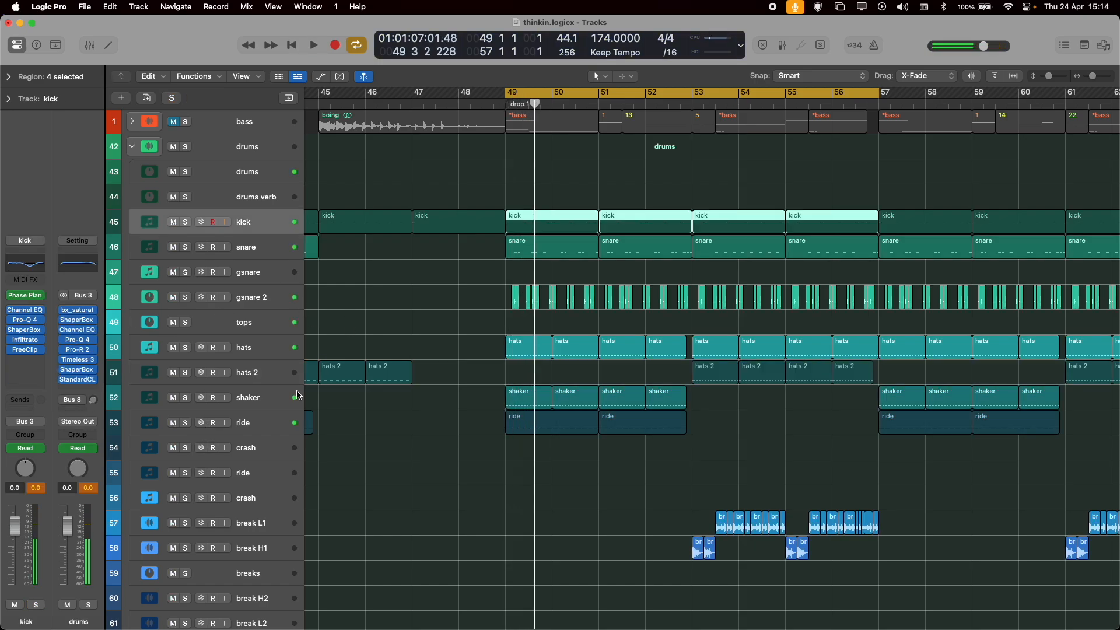
click(252, 330)
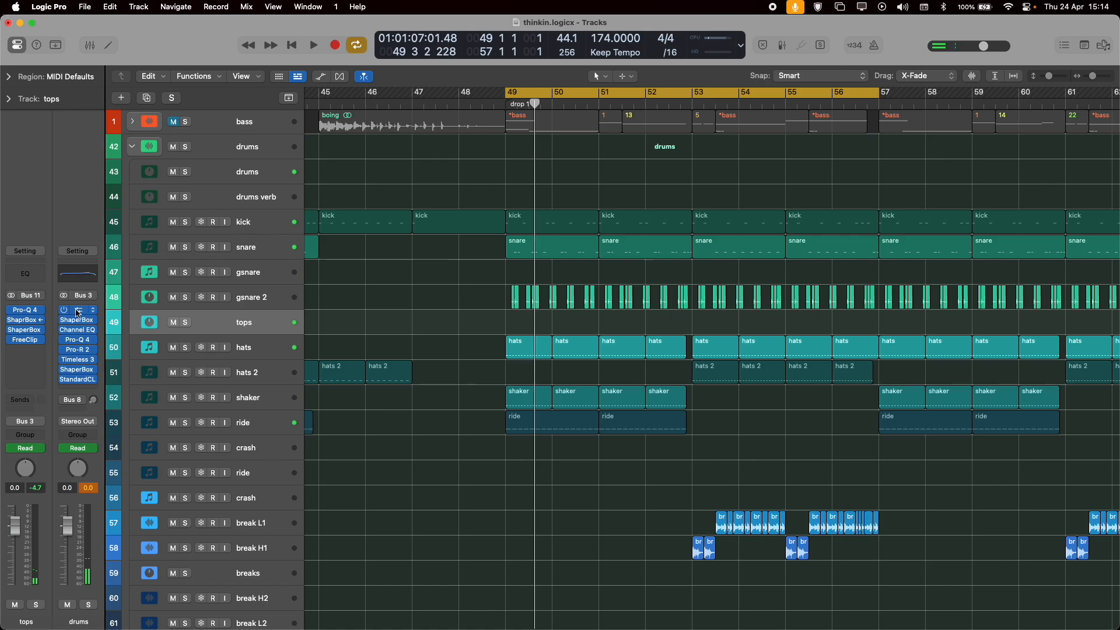
click(78, 311)
key(space)
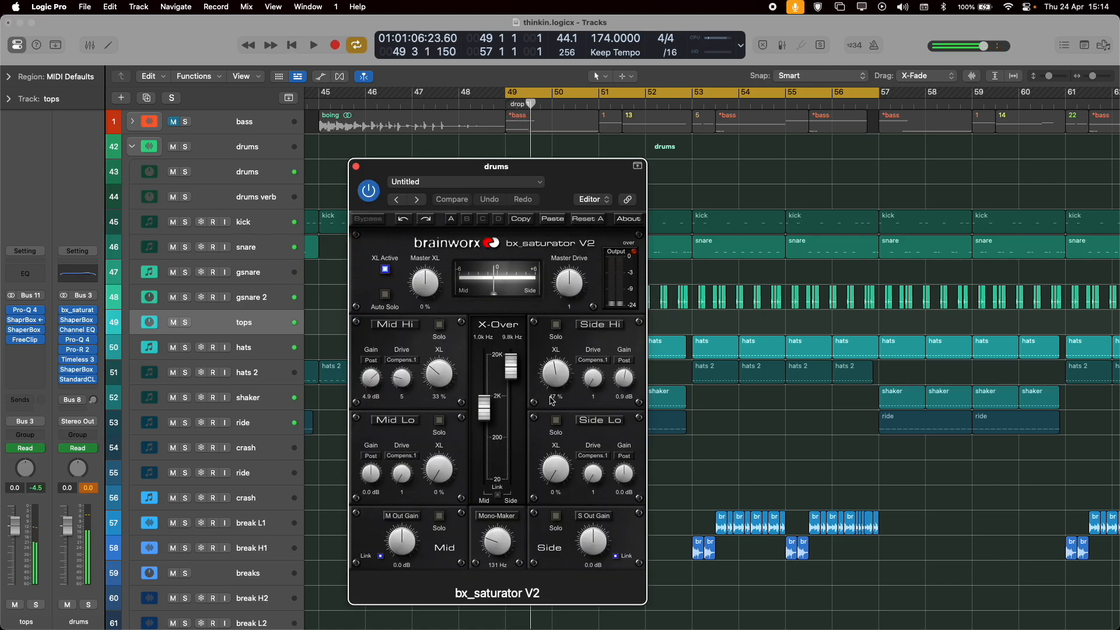
click(356, 168)
Open ShaperBox 3 on the drums bus and view the Drive settings for the low, high and mid bands.
click(77, 320)
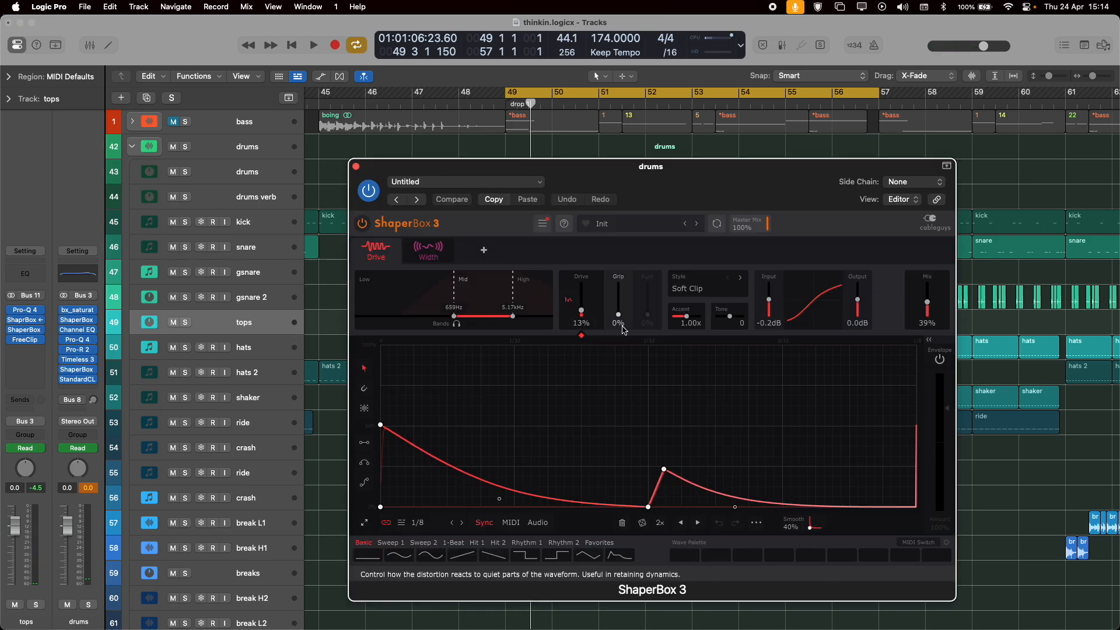
click(430, 296)
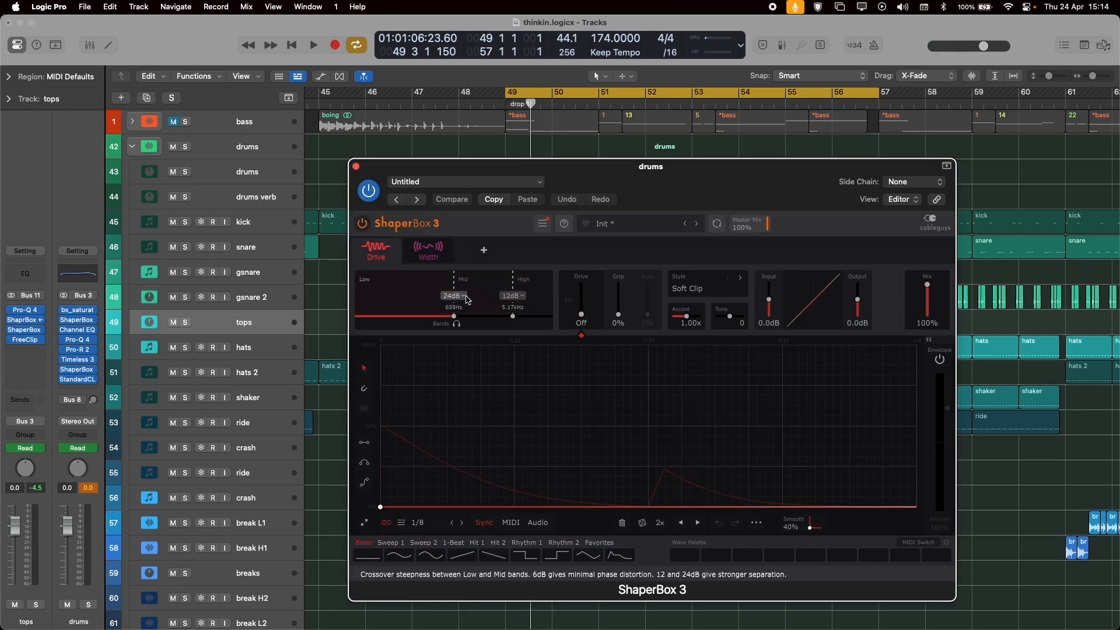
click(483, 293)
click(528, 285)
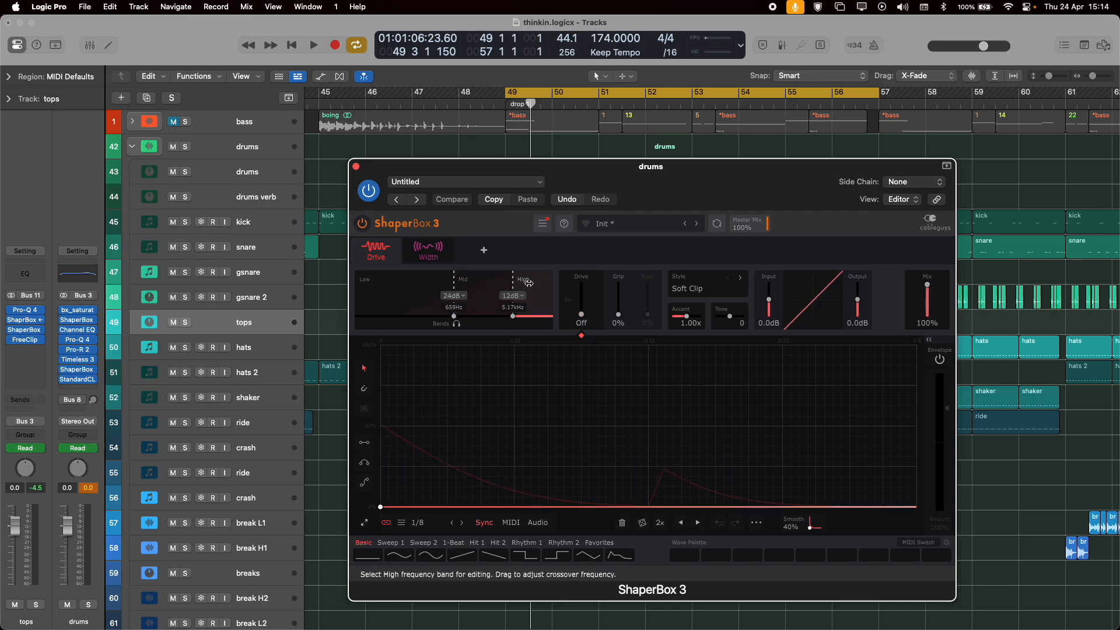
click(493, 287)
Play the drums from bar 49 while switching the ShaperBox Drive shaper off and back on, then stop.
key(space)
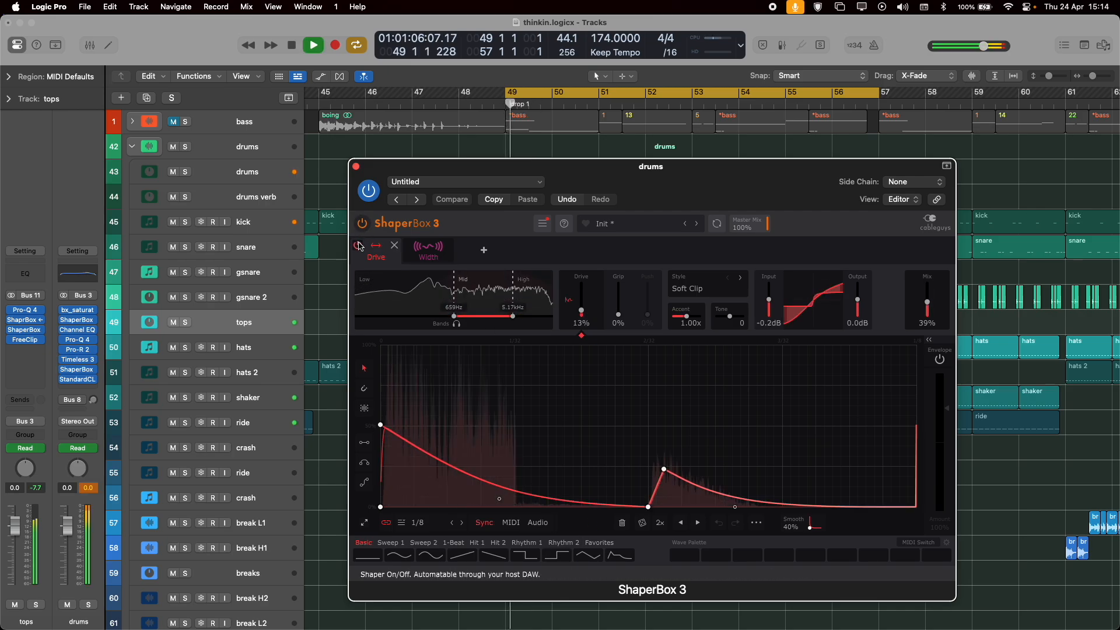
click(358, 247)
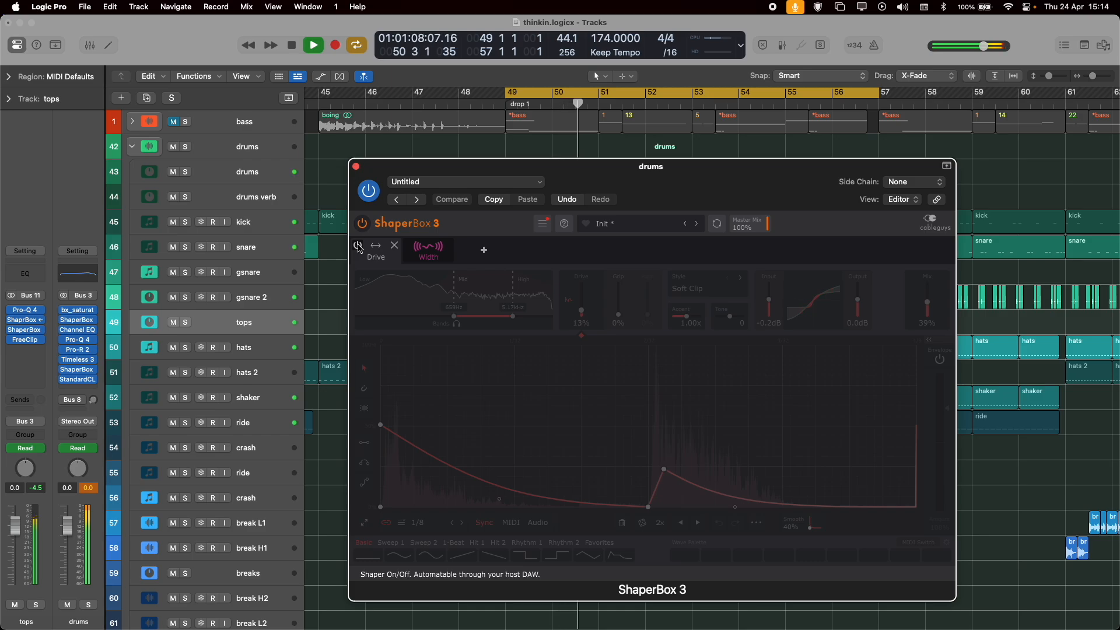
click(358, 246)
key(space)
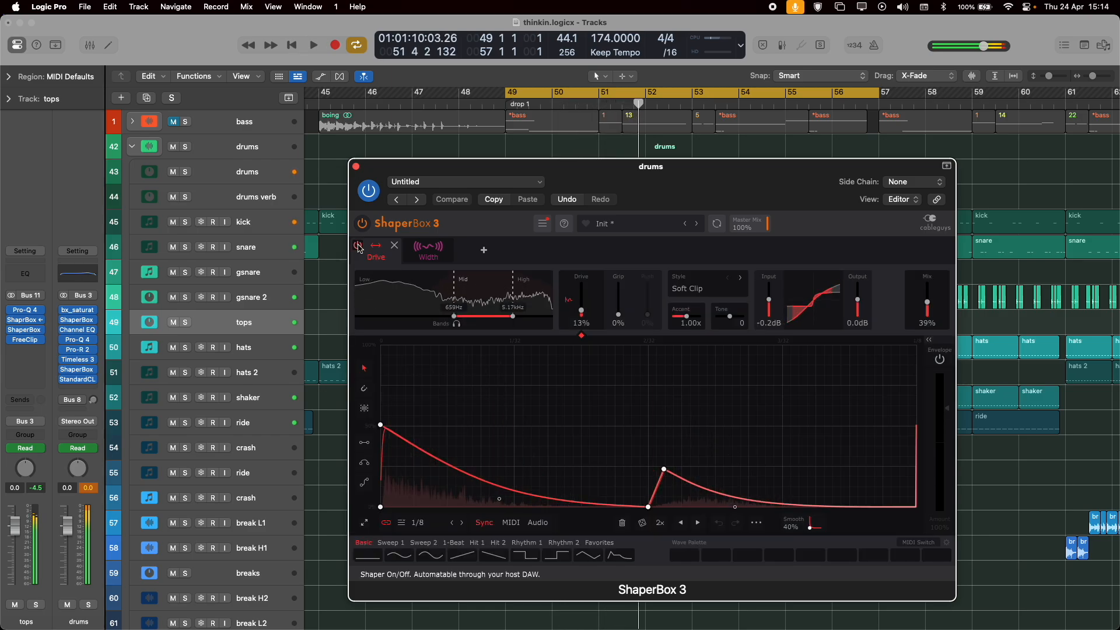
View the ShaperBox Width settings and the Channel EQ curve on the drums bus.
click(429, 250)
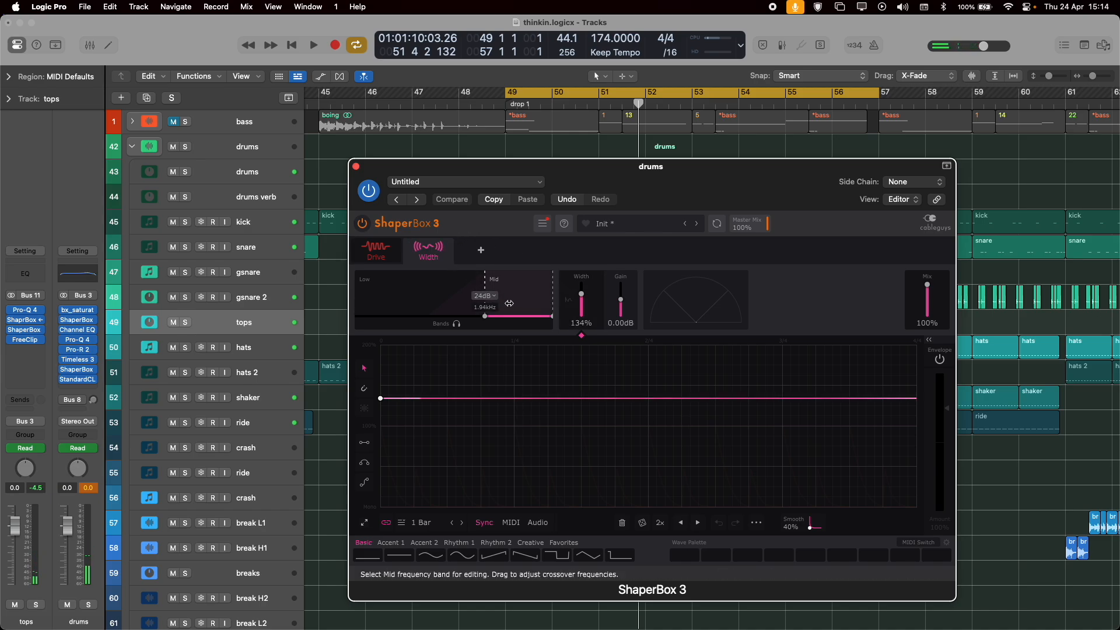
click(355, 166)
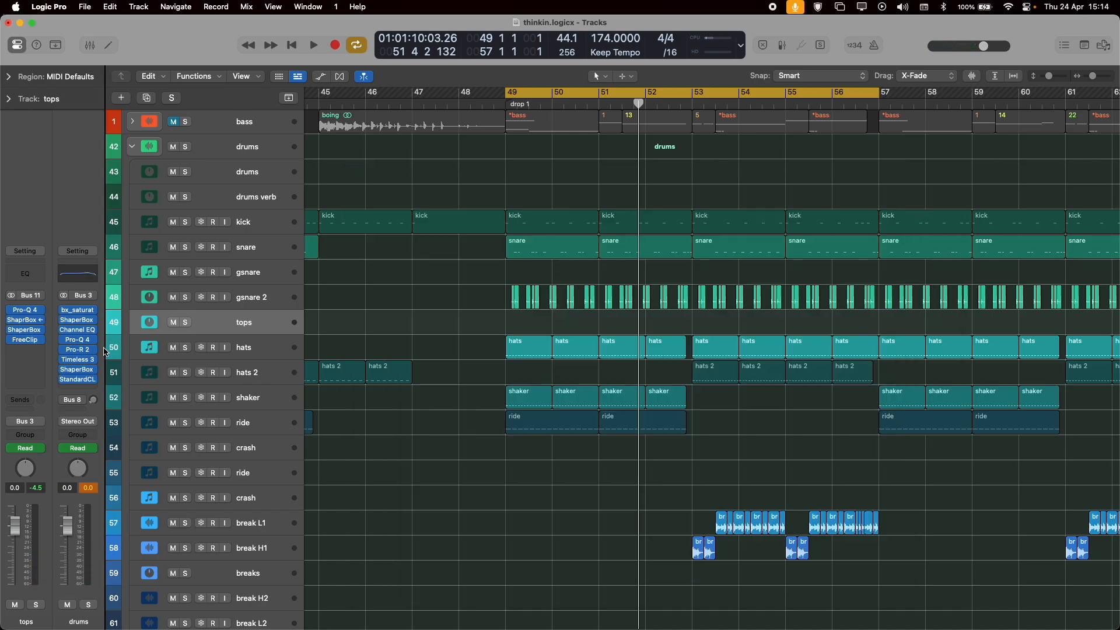
click(85, 333)
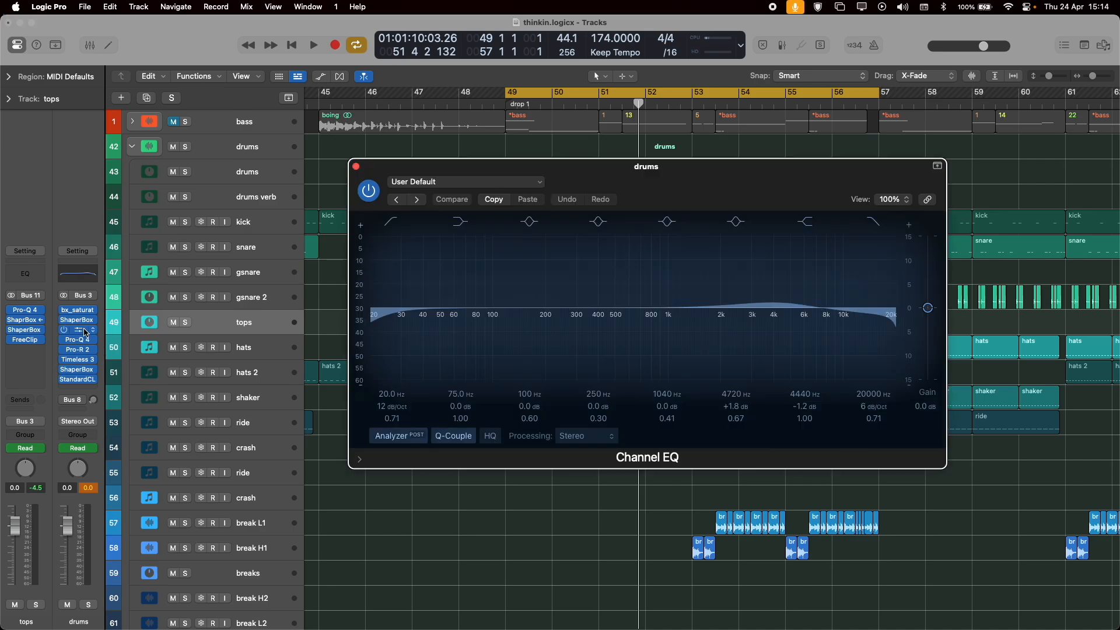
click(86, 332)
click(88, 350)
click(81, 345)
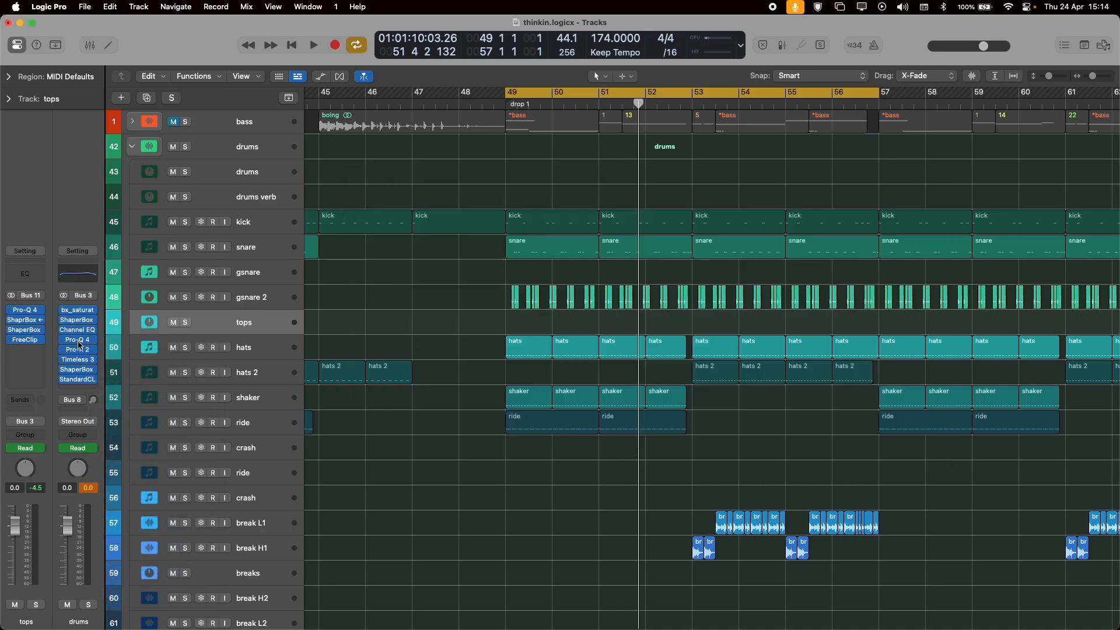
View Pro-Q 4 on the drums bus during playback, followed by the bus's Pro-R 2 reverb settings.
click(80, 343)
key(space)
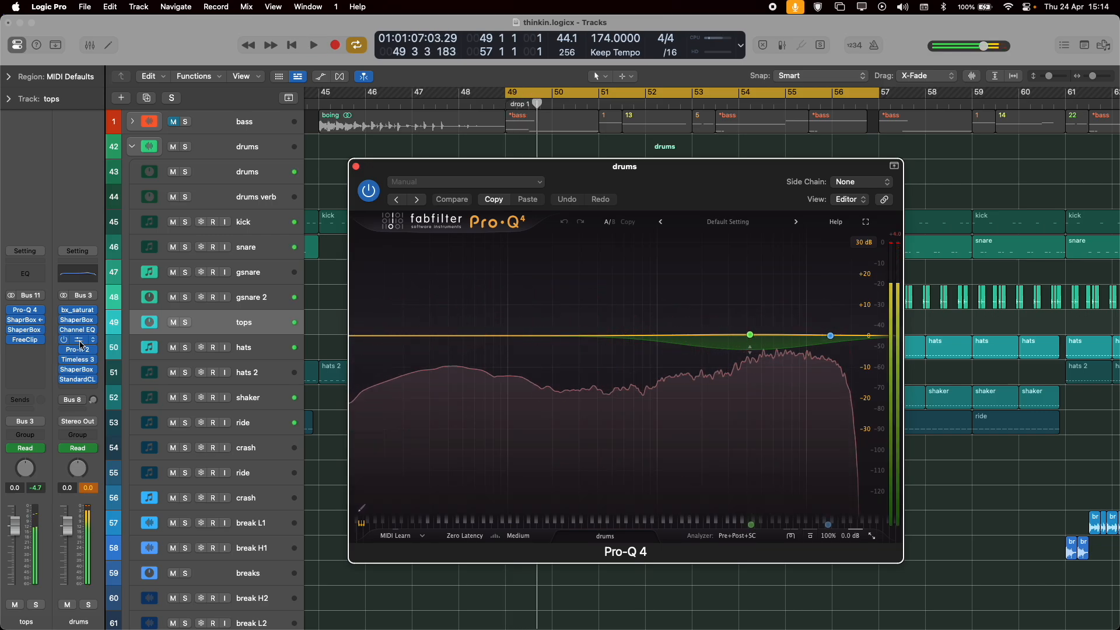
click(80, 343)
click(82, 352)
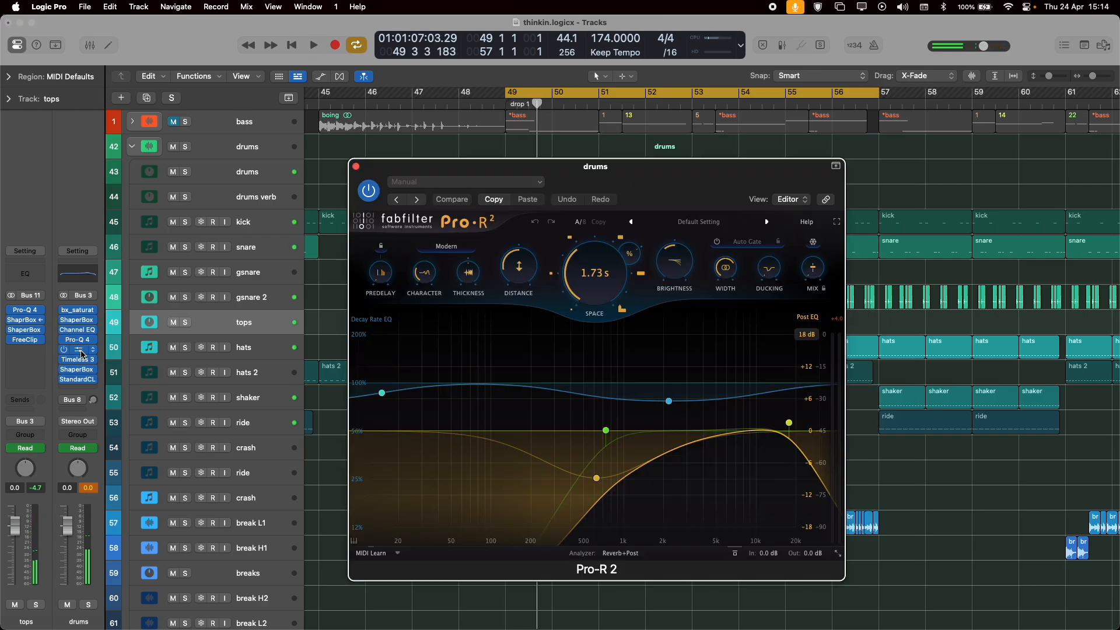
click(82, 353)
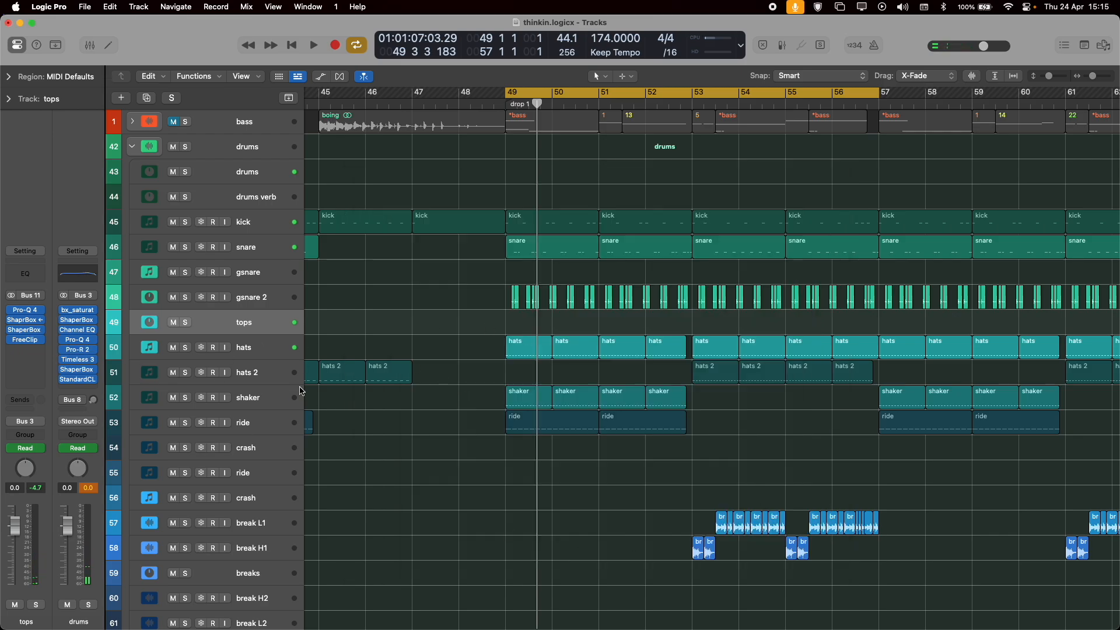
Open Timeless 3 on the drums bus, watch it during playback from bar 49, and close it.
click(81, 363)
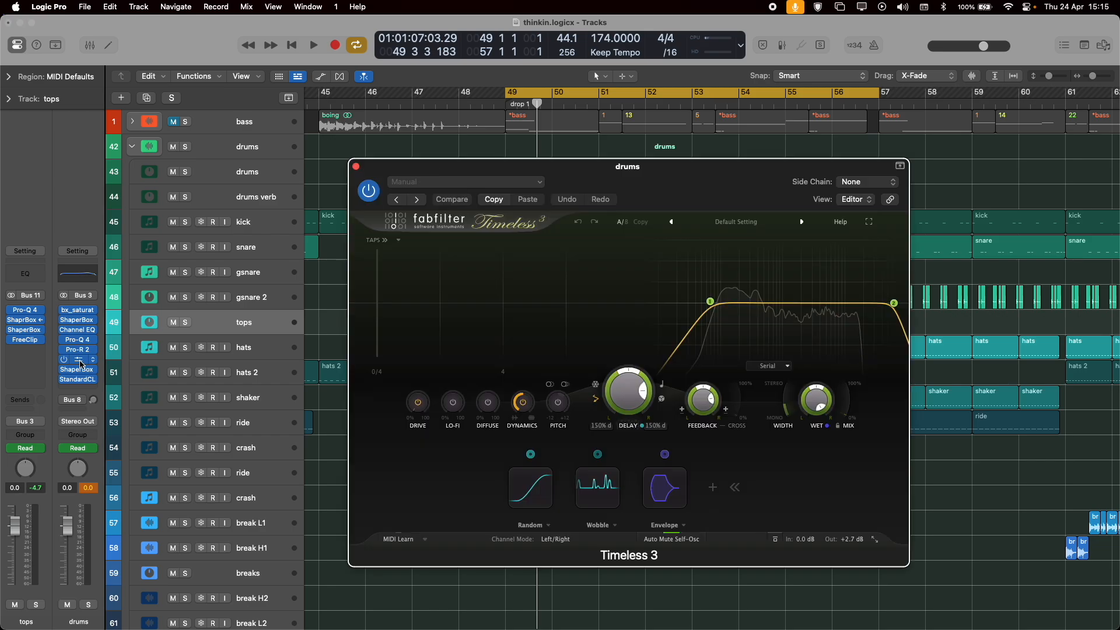
key(space)
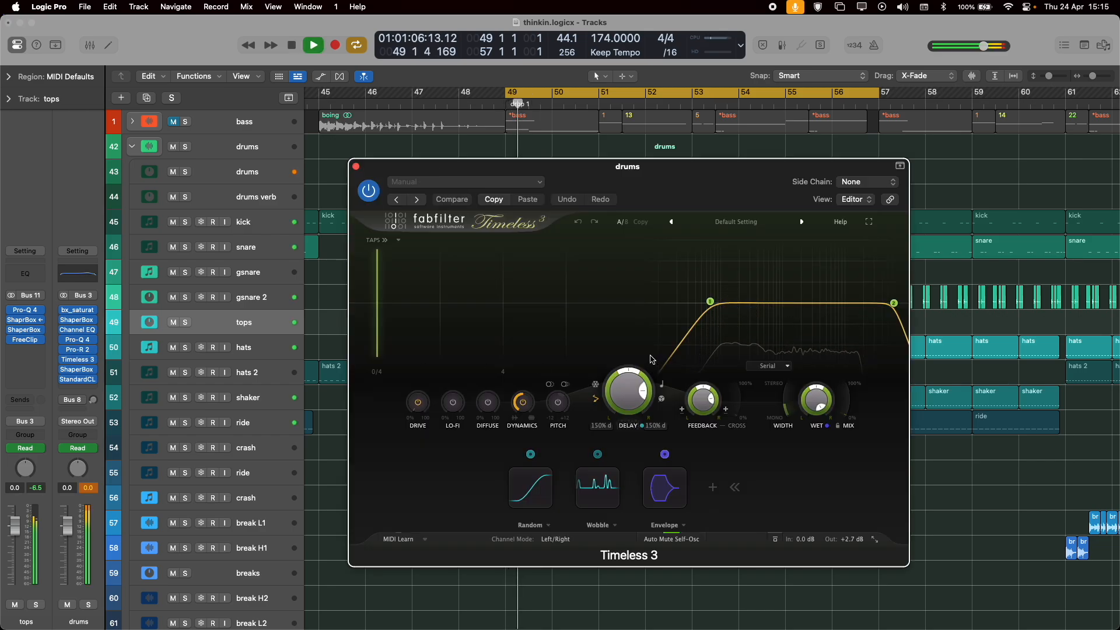
key(space)
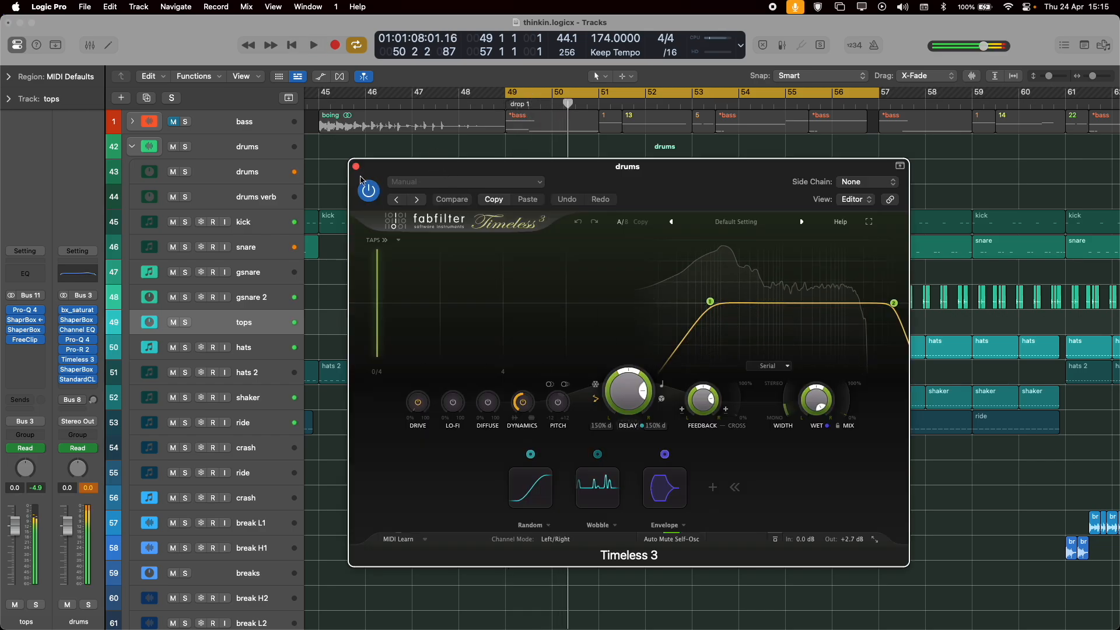
click(356, 167)
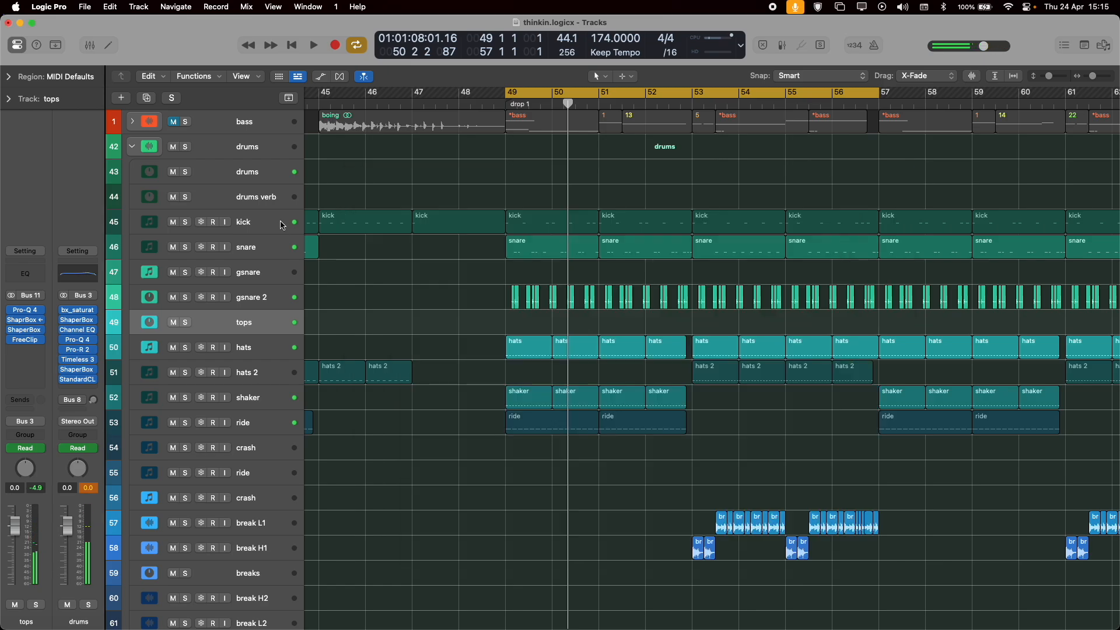
Select the drums bus track and show its automation lanes across buildup 1, drop 1 and buildup 2.
click(246, 153)
click(245, 174)
key(a)
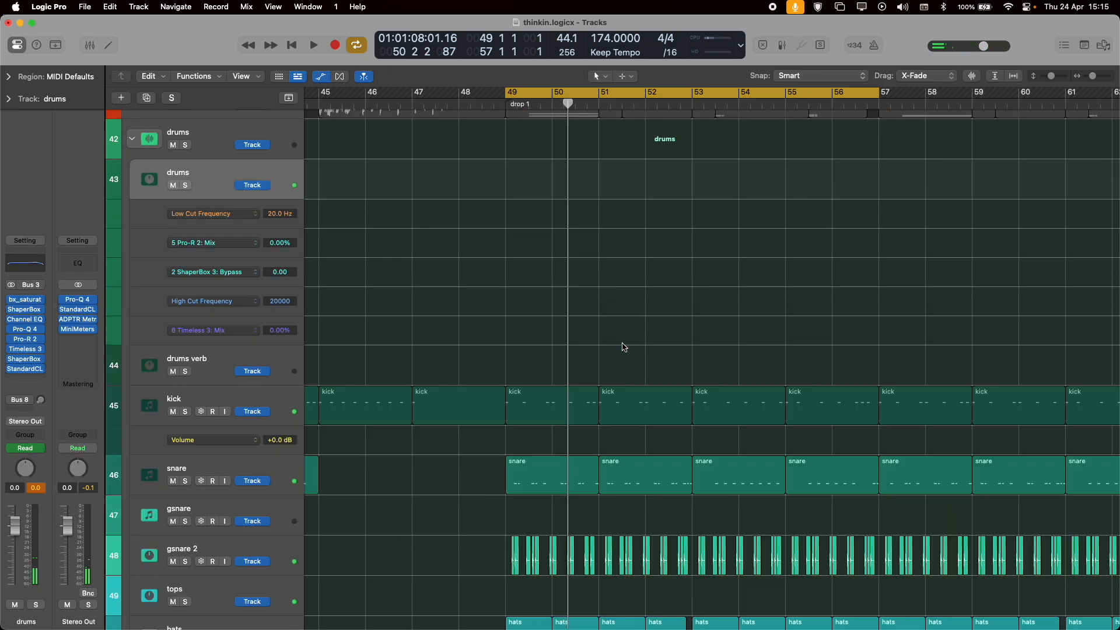
key(super+Left)
key(super+Left)
key(super+Left)
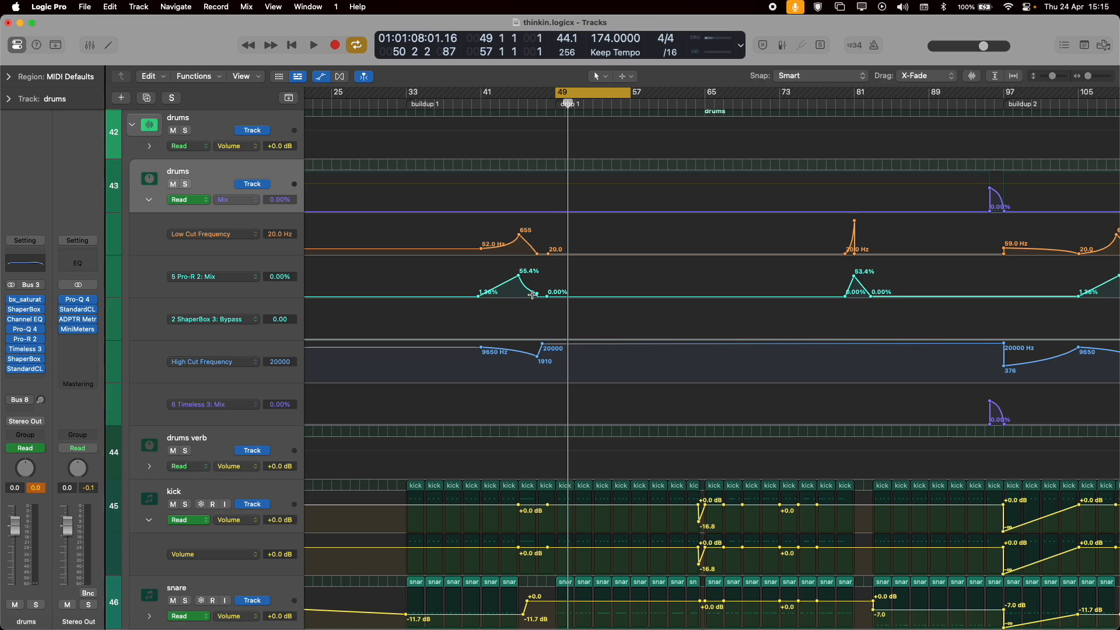
Play the drums bus automation in buildup 1 from about bar 41 and stop just before drop 1.
click(486, 99)
key(space)
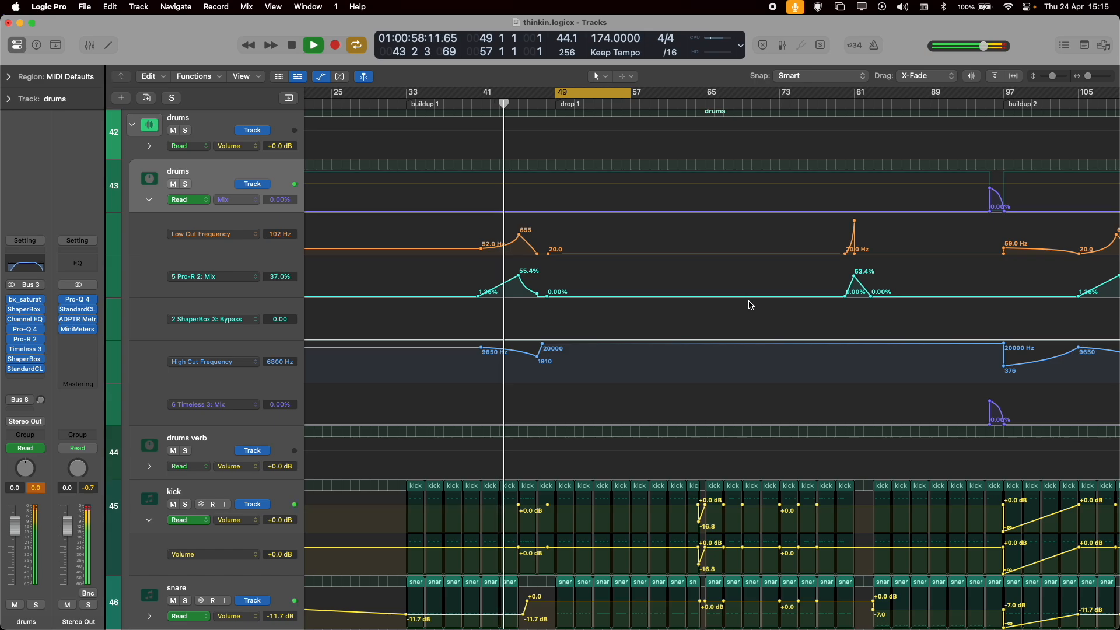
scroll(757, 304, left, 3)
scroll(751, 305, right, 8)
scroll(750, 304, down, 1)
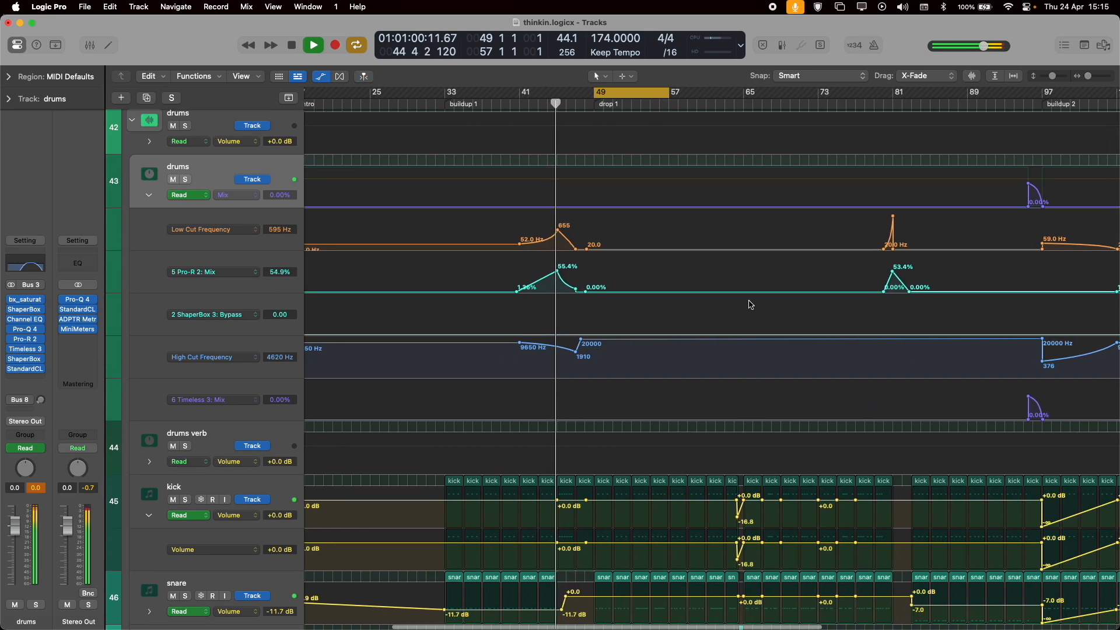
scroll(751, 304, down, 1)
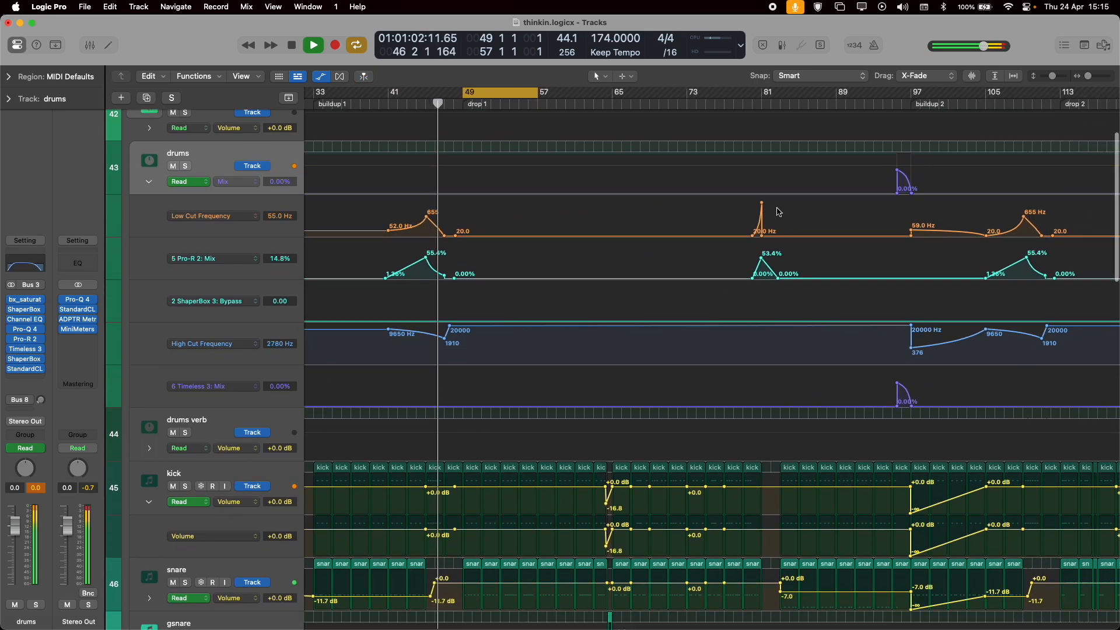
key(space)
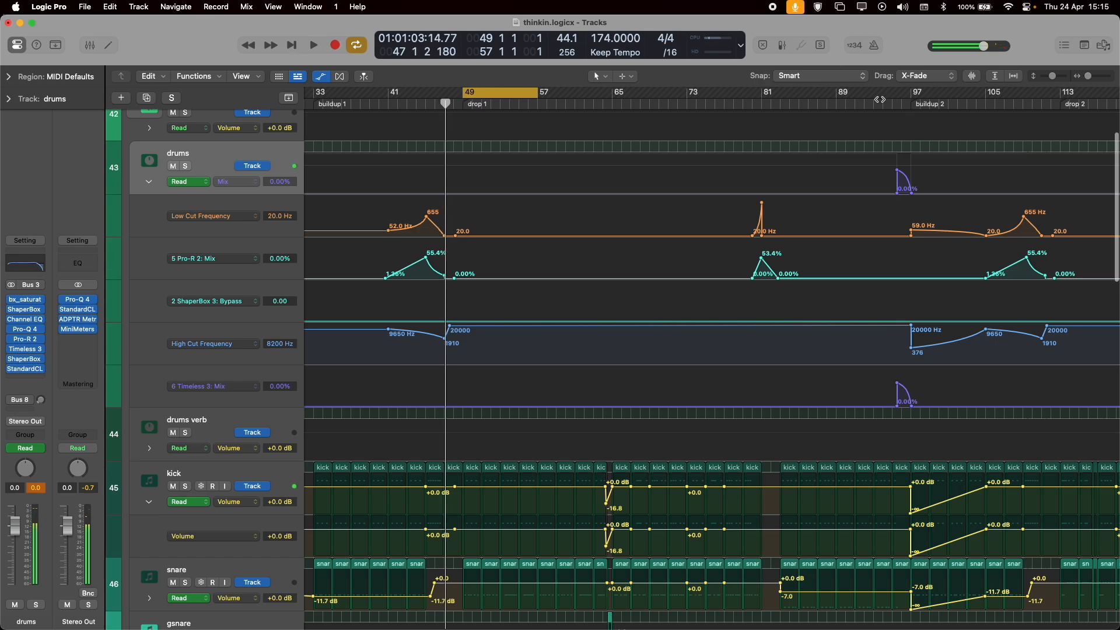
Play the drums bus automation leading into buildup 2, restarting from about bar 93.
click(882, 104)
key(space)
key(space)
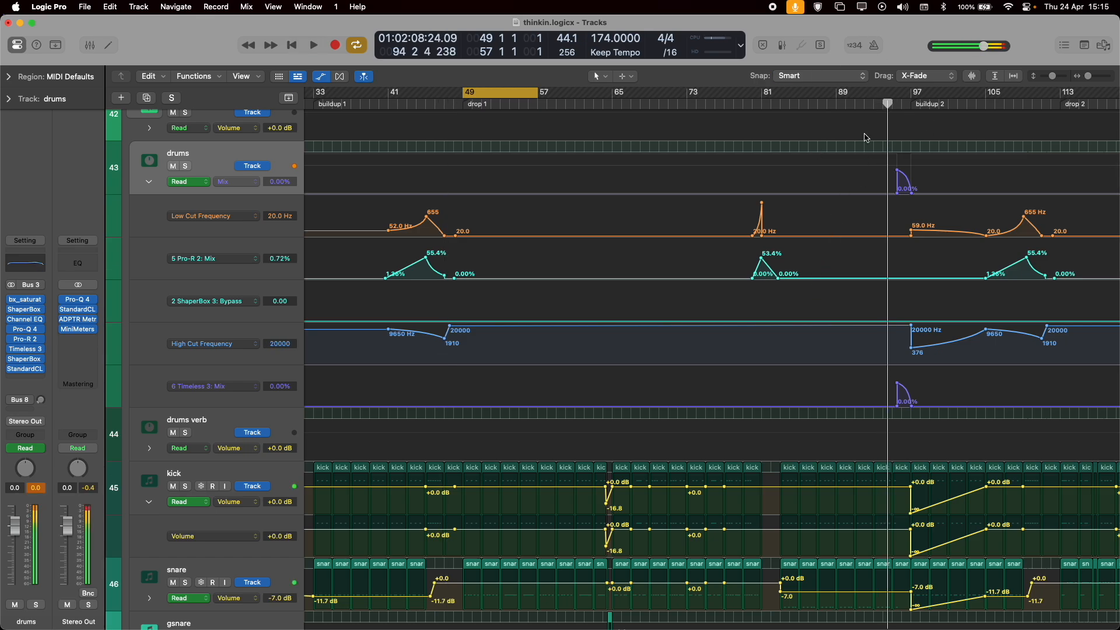
click(876, 104)
key(space)
scroll(732, 211, right, 3)
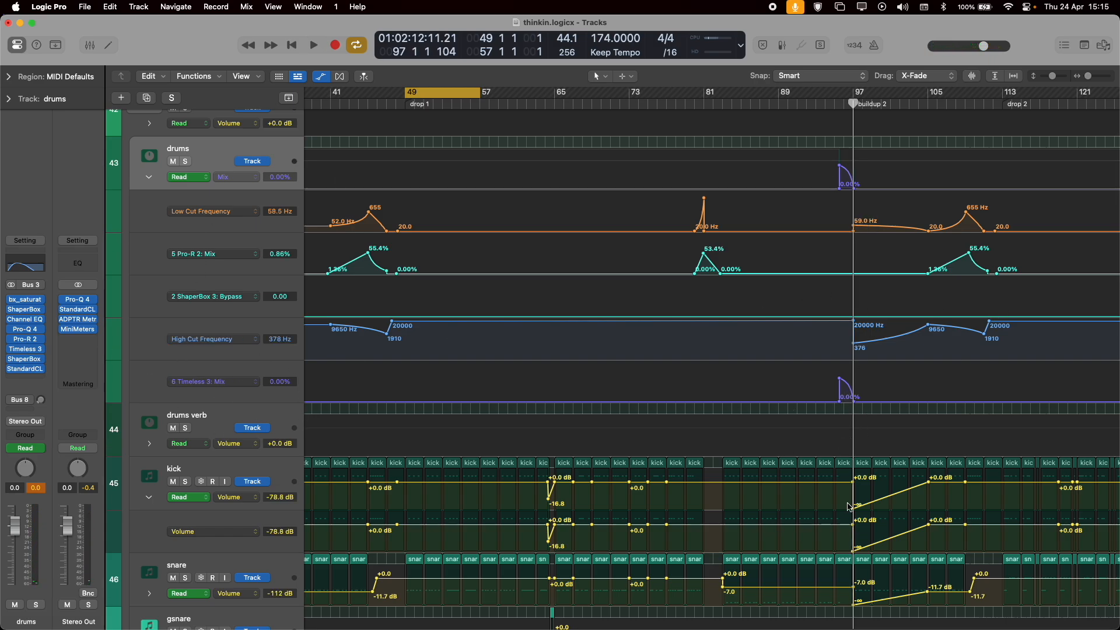
Examine the drums automation through drop 2, and play the neurosis break track in the fx group from bar 143.
scroll(834, 496, down, 3)
scroll(840, 500, up, 5)
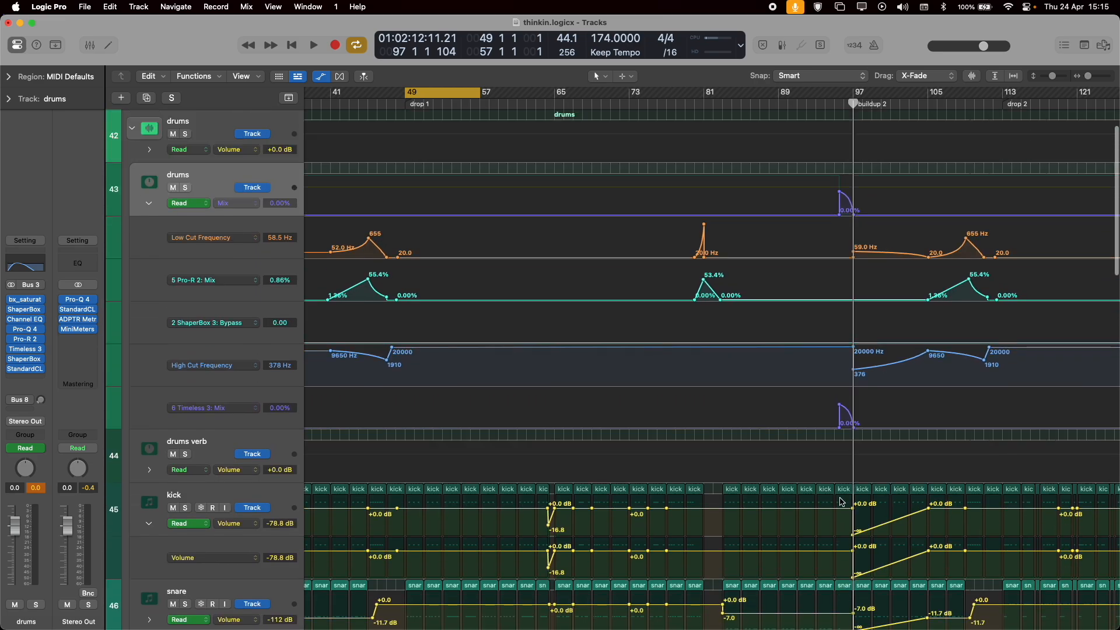
scroll(416, 167, up, 2)
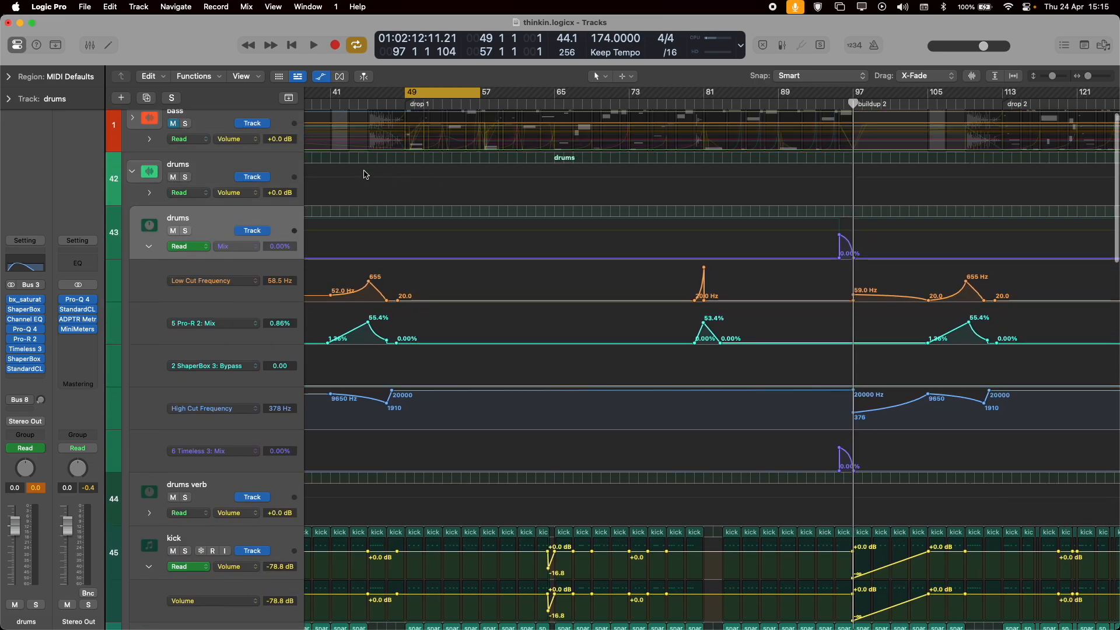
scroll(459, 294, right, 5)
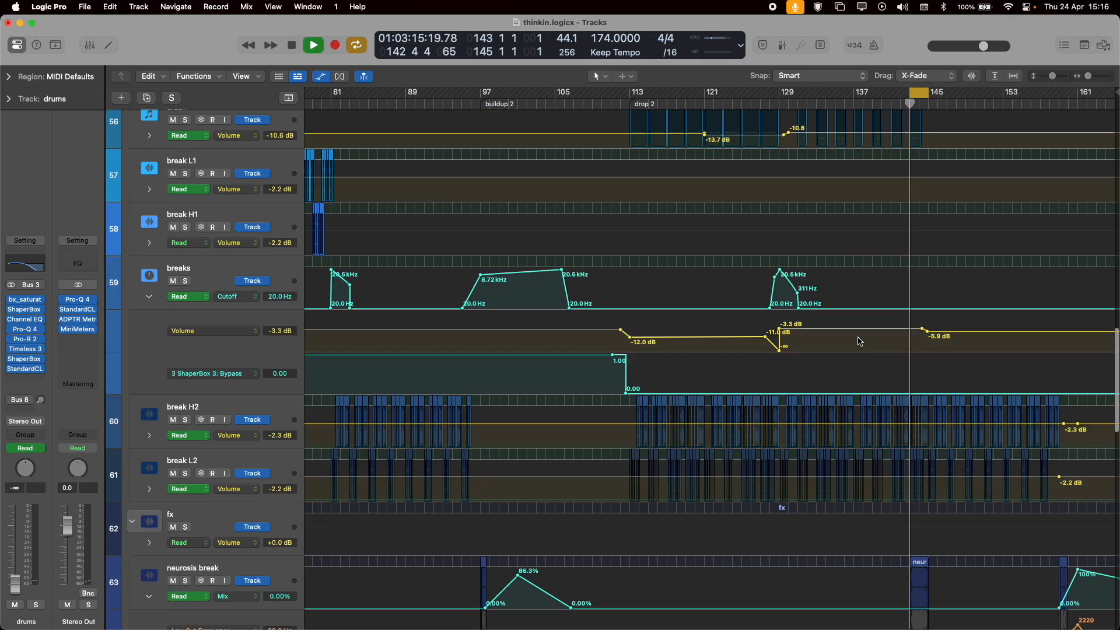
scroll(860, 341, down, 5)
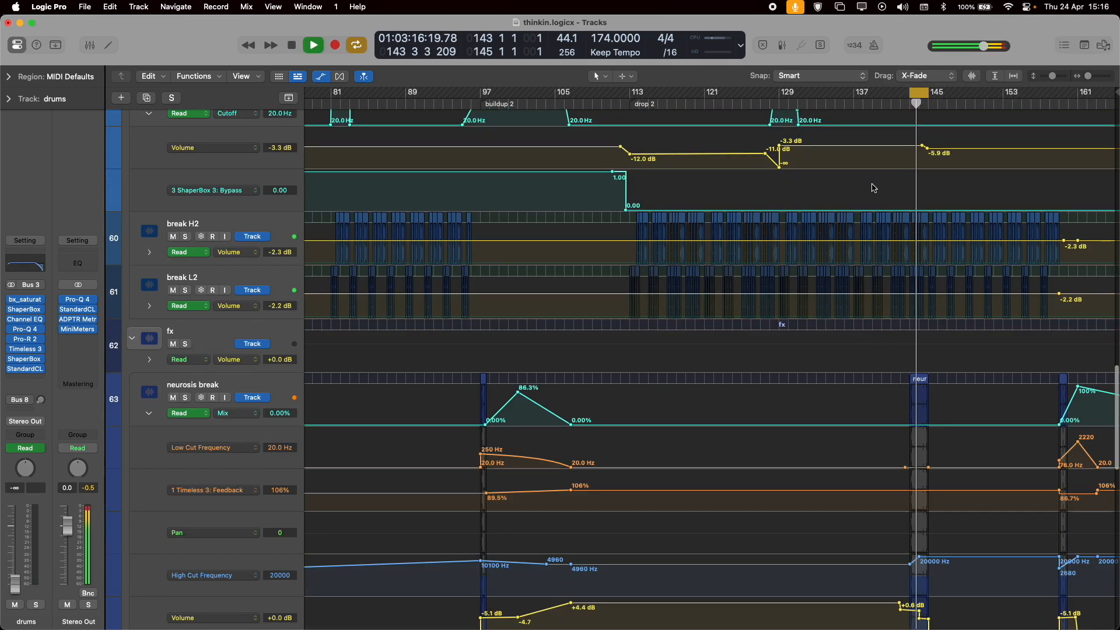
key(space)
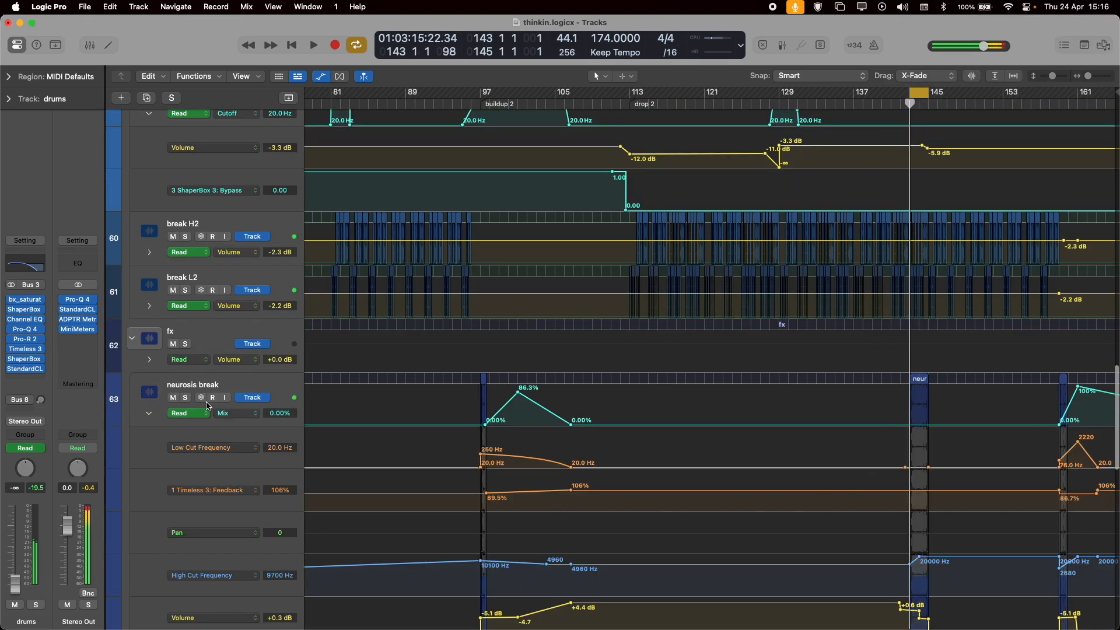
Select and solo the neurosis break track, hide the automation, and play its region between bars 143 and 145.
scroll(642, 305, down, 5)
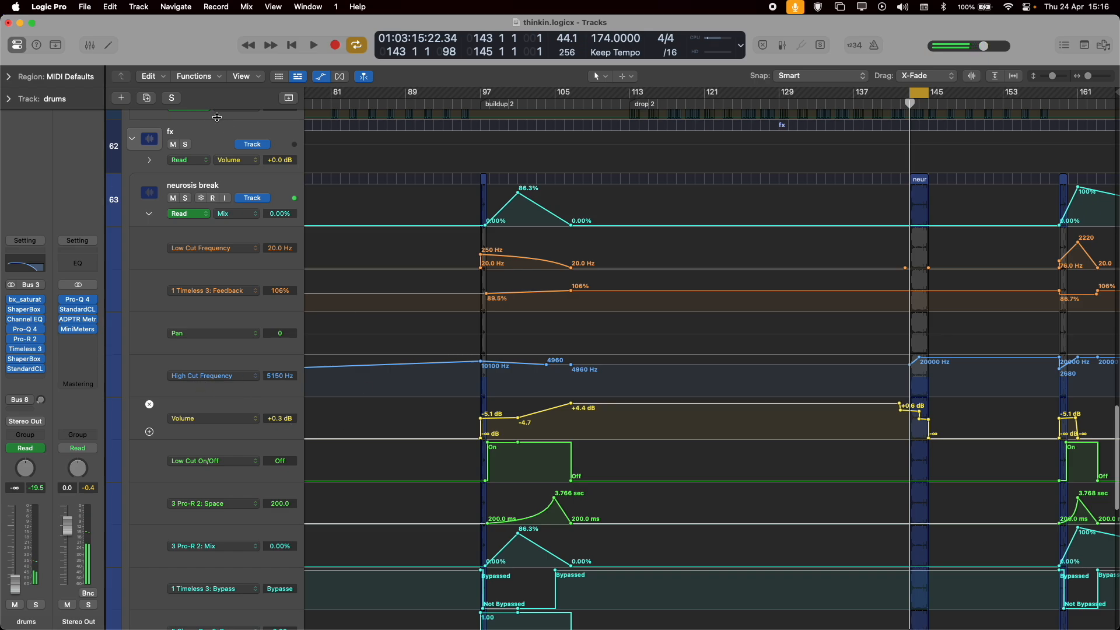
click(244, 186)
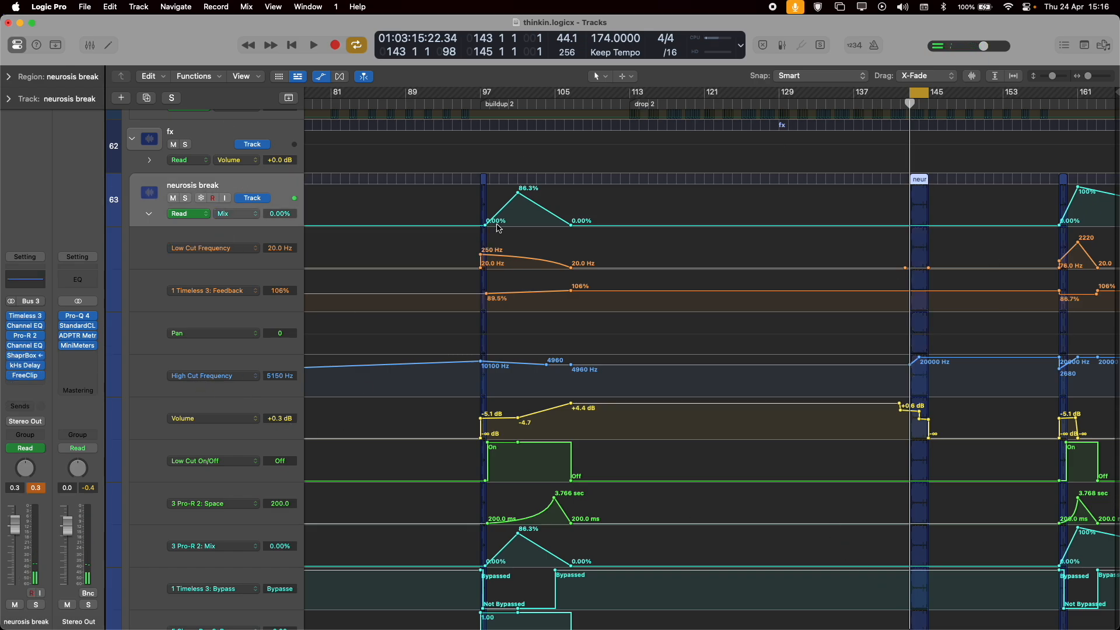
key(a)
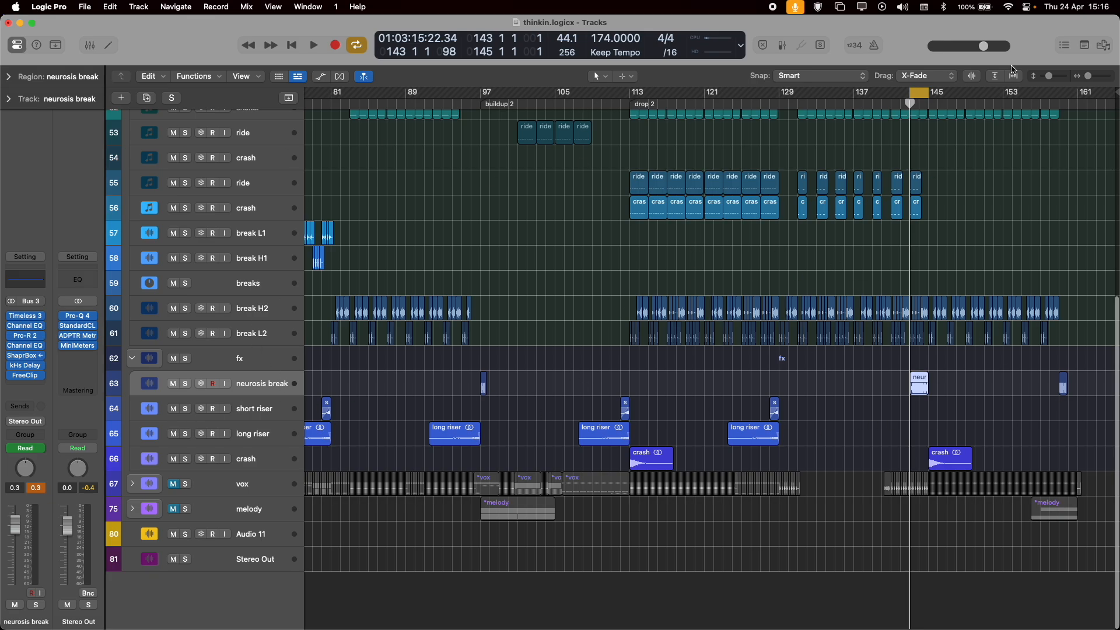
key(ctrl+s)
key(space)
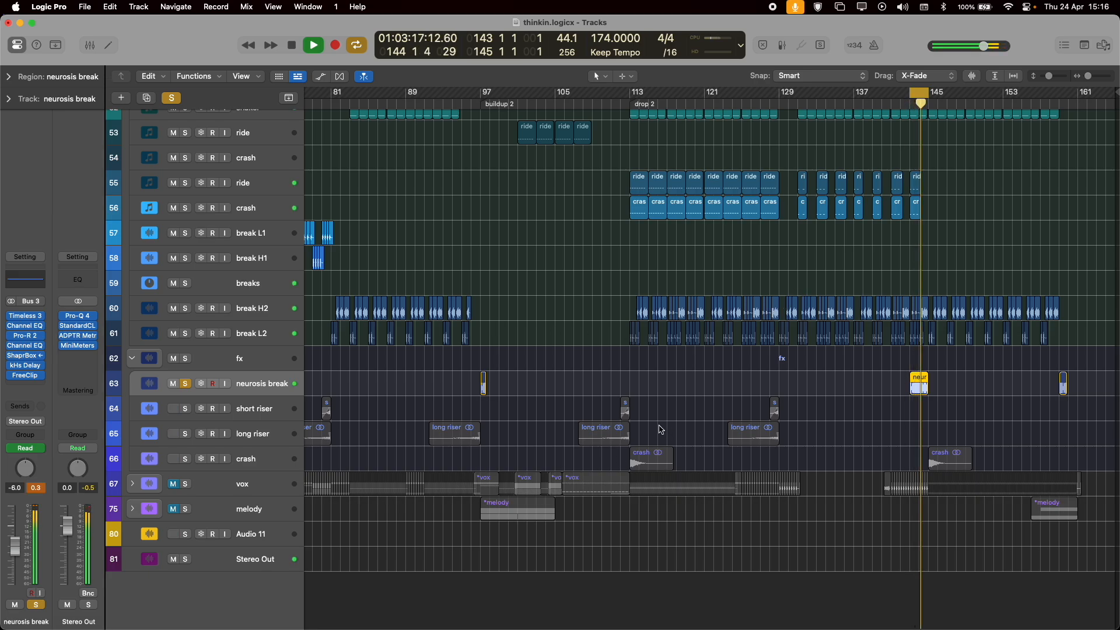
scroll(661, 430, up, 10)
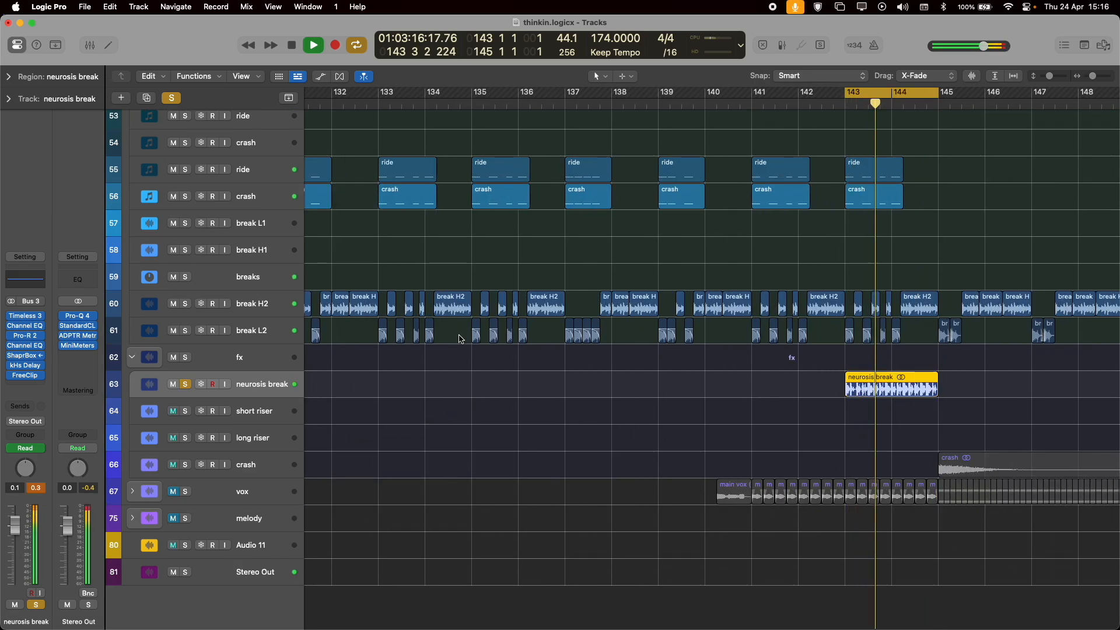
key(space)
Show the automation lanes again and inspect the neurosis break's Timeless 3 and ShaperBox 3 plug-in settings.
key(a)
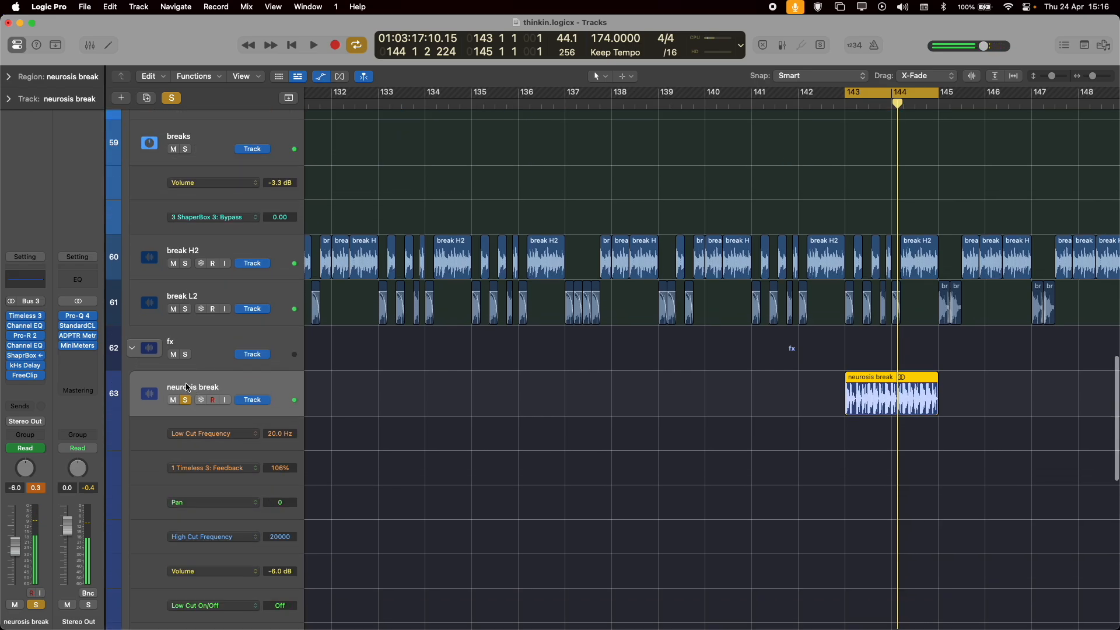
click(26, 317)
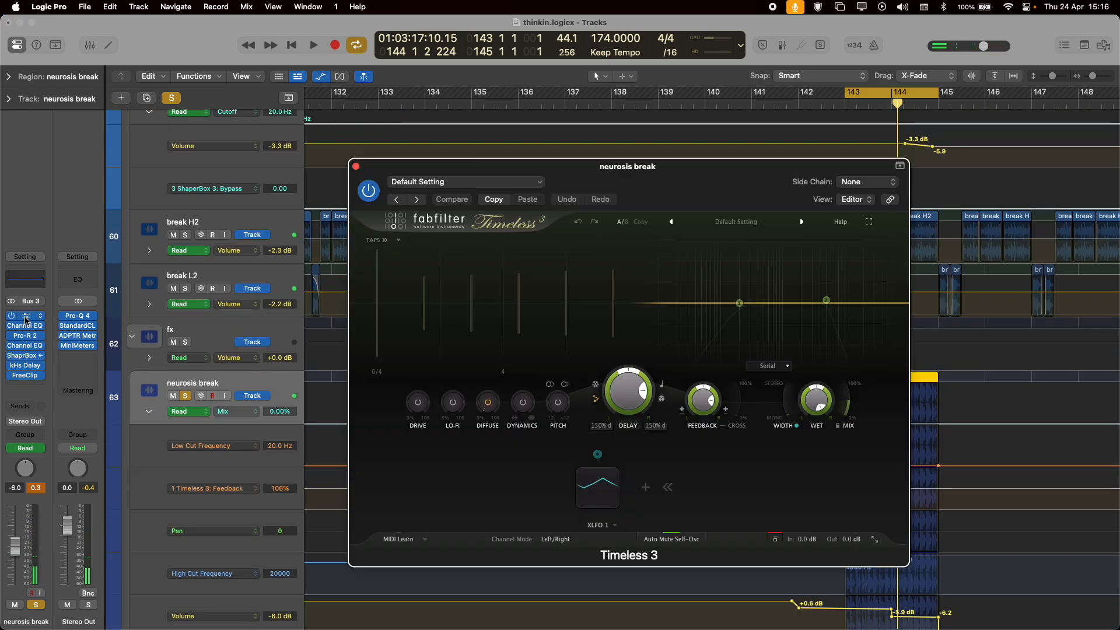
click(26, 319)
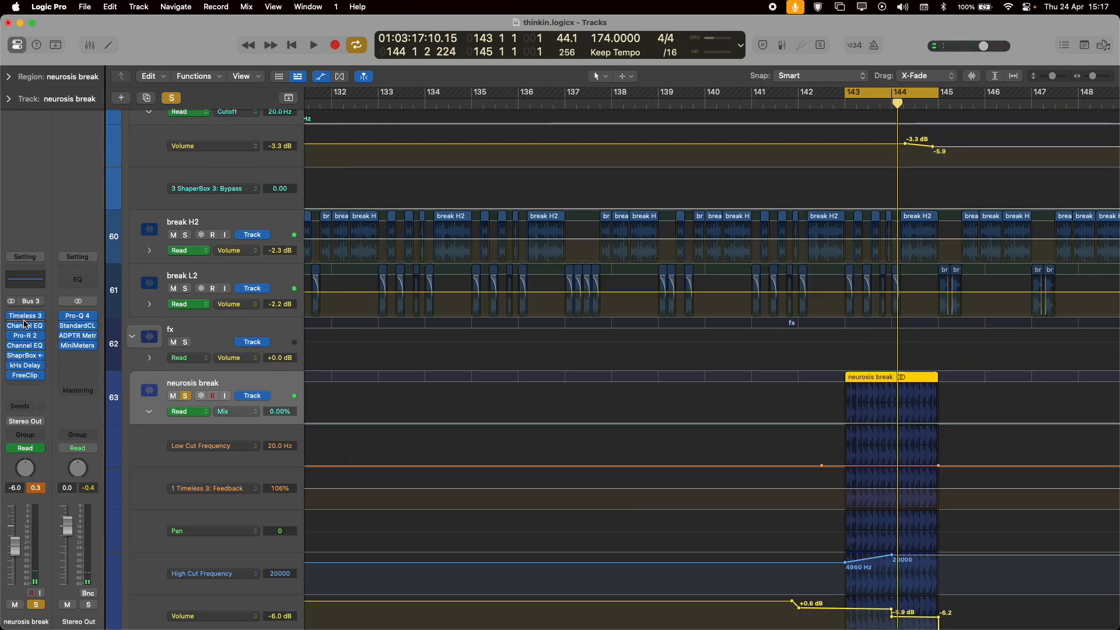
click(29, 359)
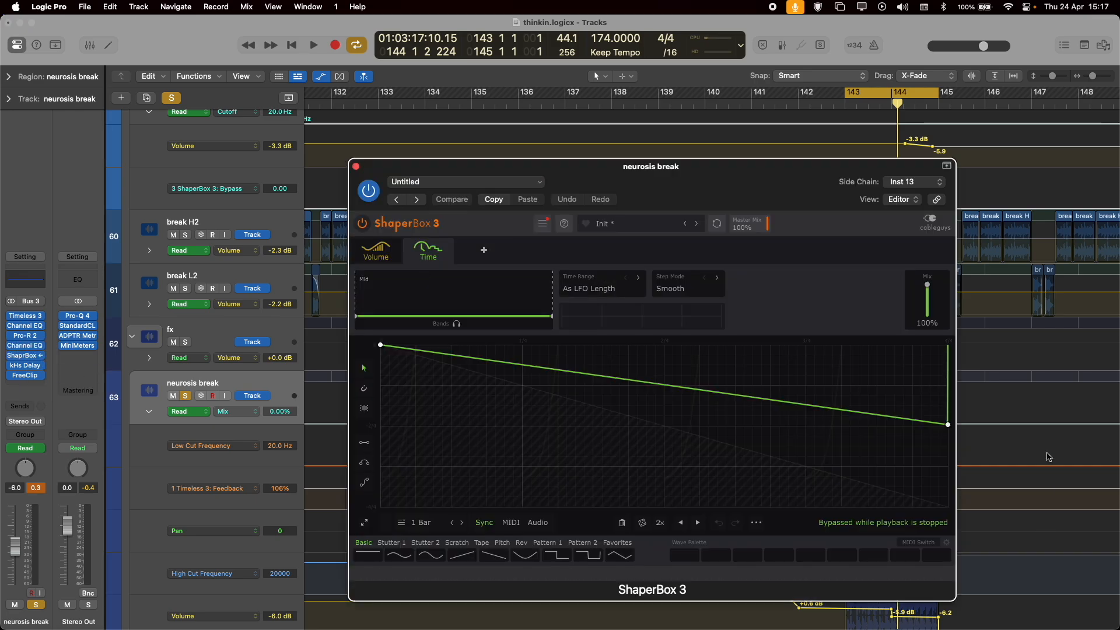
drag(678, 202, 47, 203)
key(super+w)
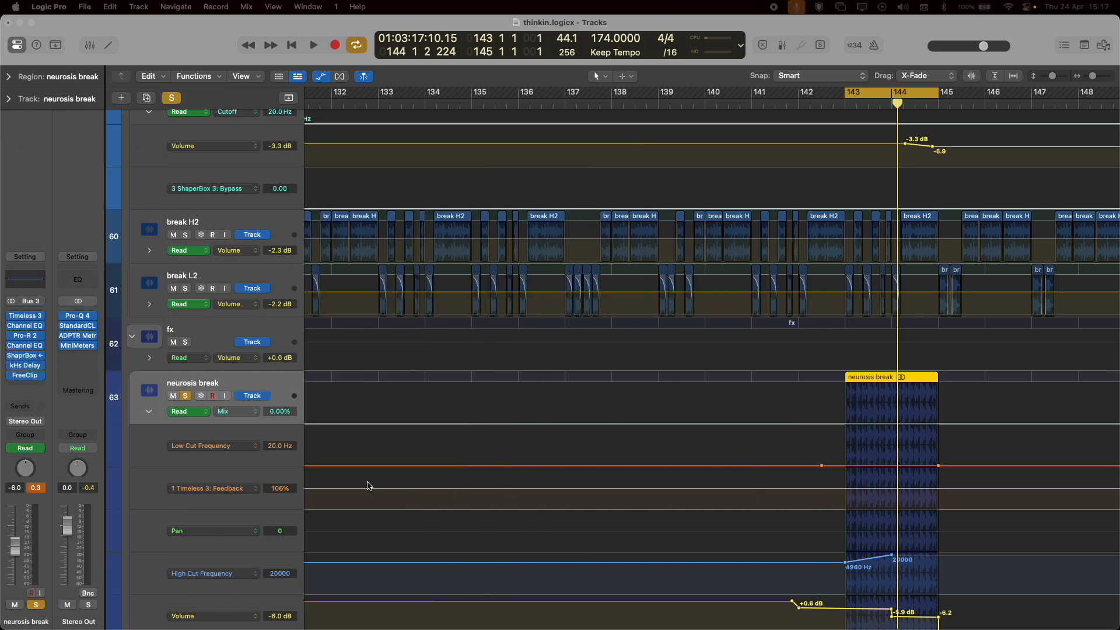
Examine the neurosis break's automation lanes down to the kHs Delay mix, playing the soloed region from bar 143.
scroll(609, 454, down, 4)
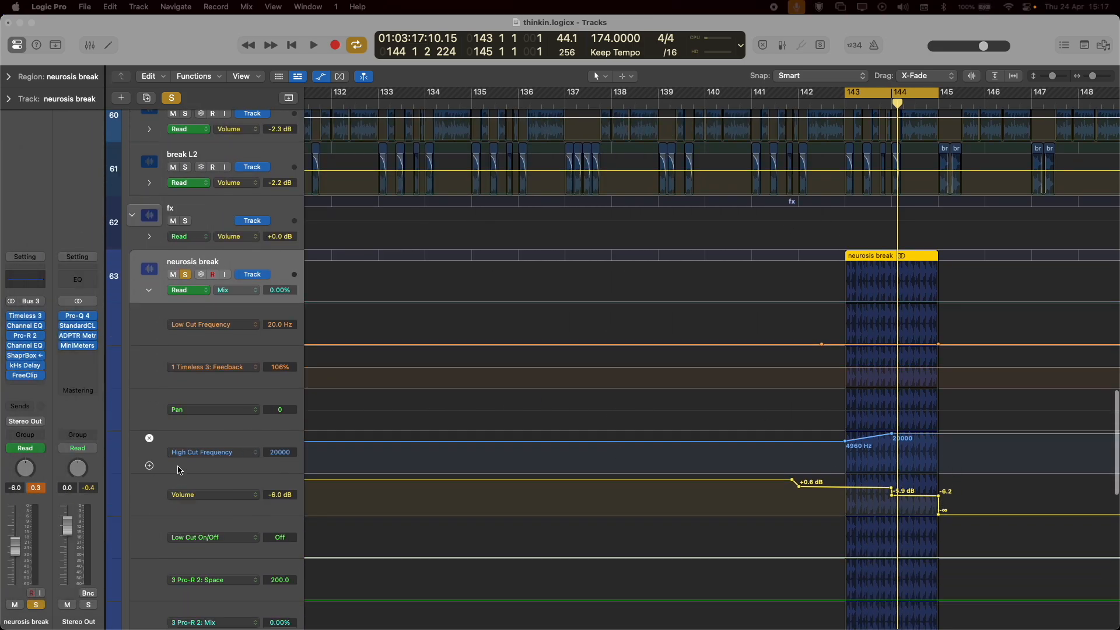
scroll(178, 470, down, 2)
scroll(304, 435, down, 3)
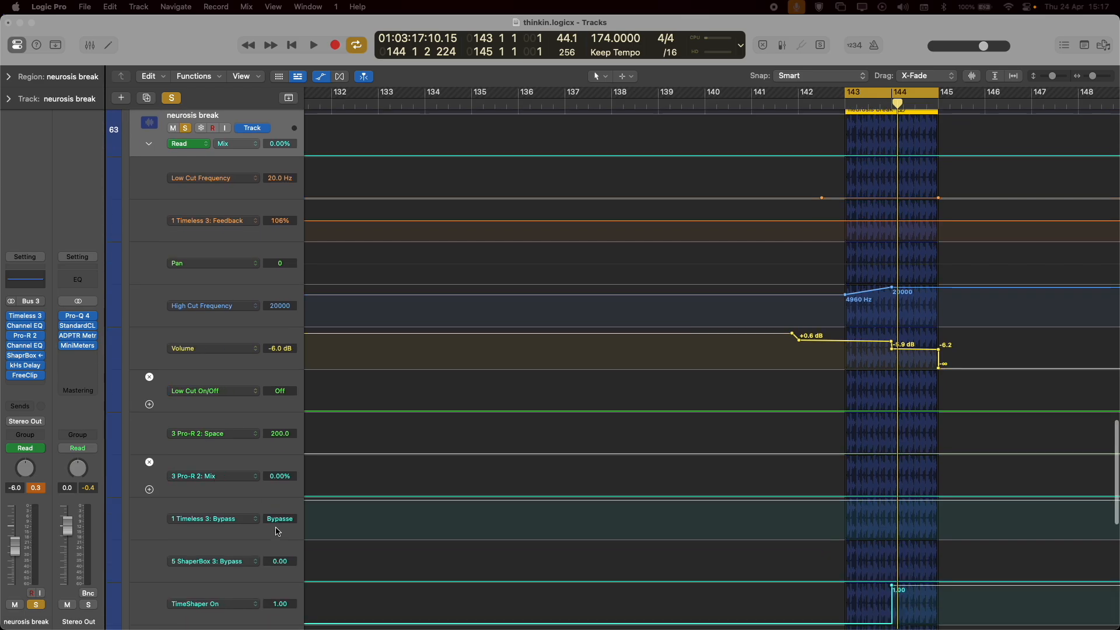
scroll(411, 564, down, 2)
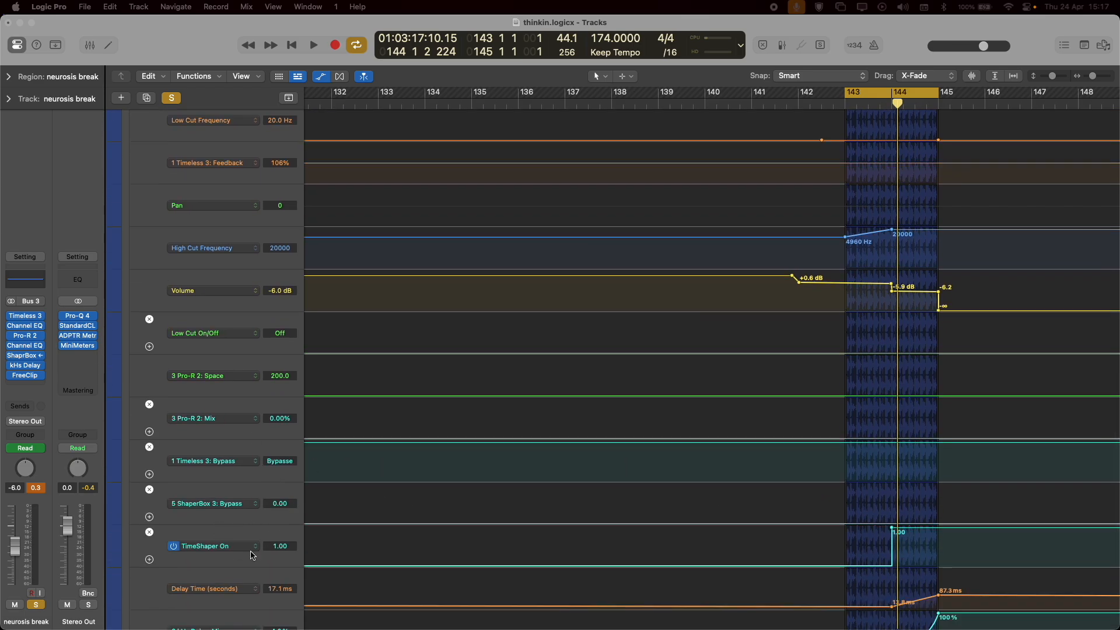
key(space)
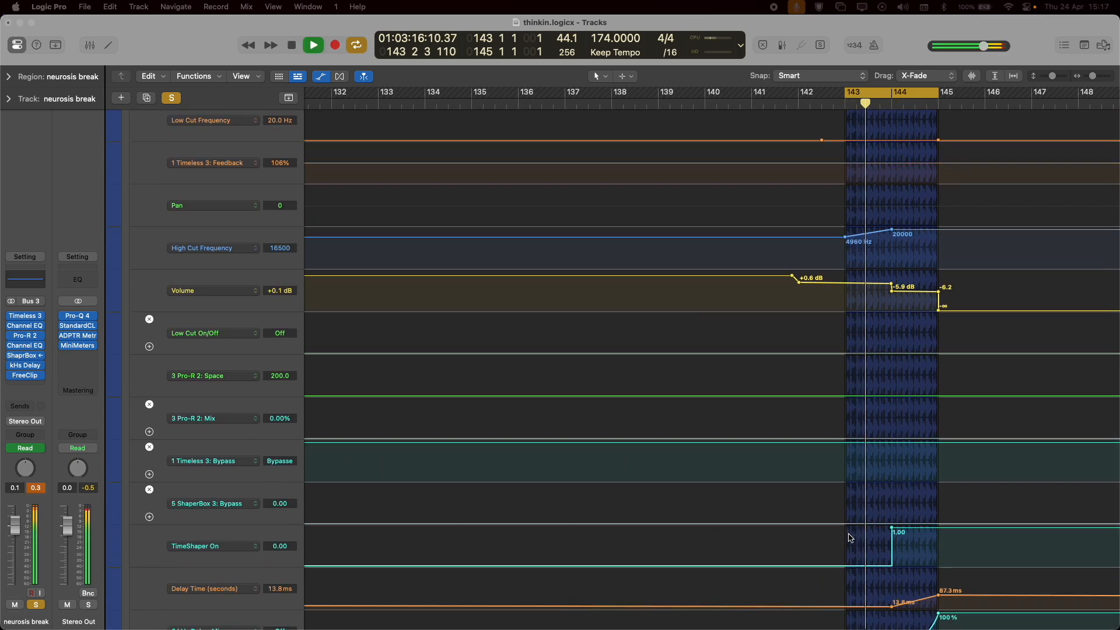
key(space)
scroll(602, 405, down, 6)
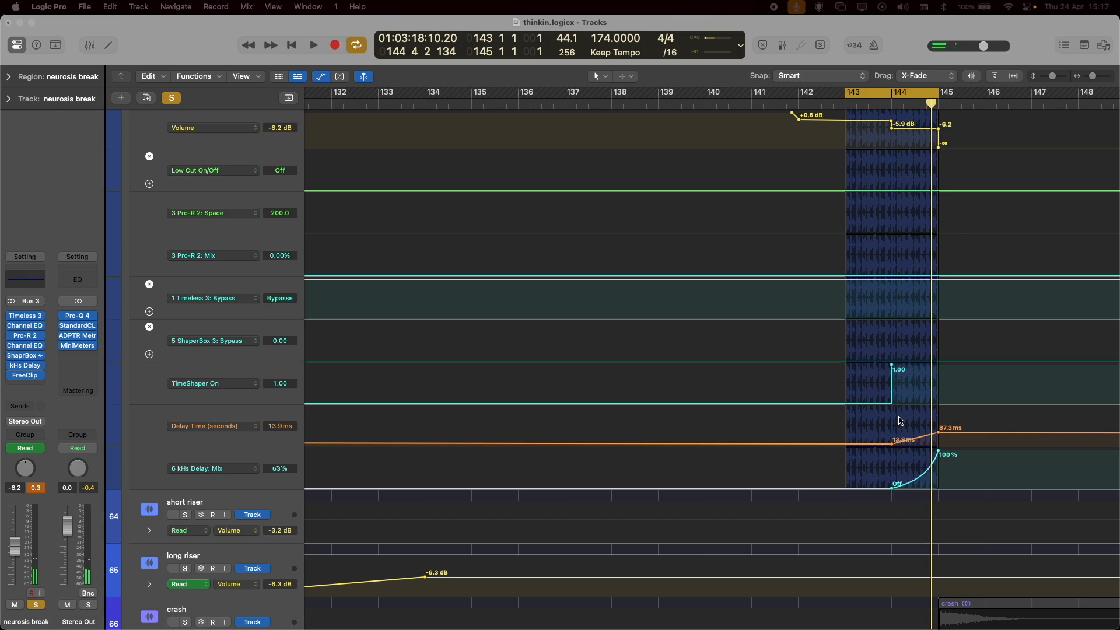
Open the neurosis break's kHs Delay, play the loop to watch its automated time and mix, and close it.
click(188, 414)
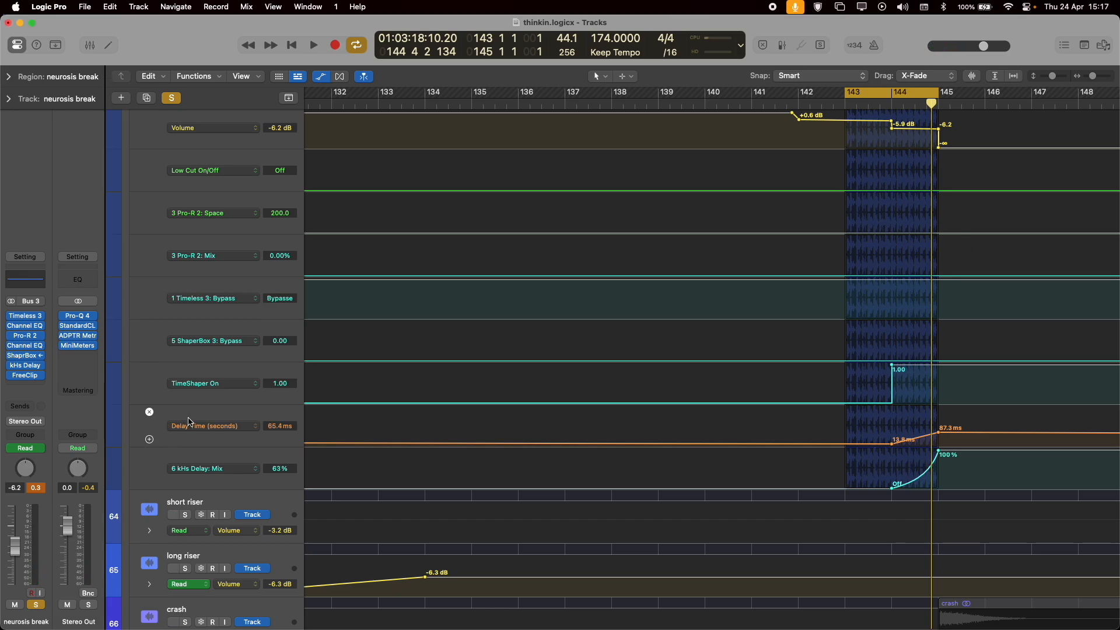
click(24, 366)
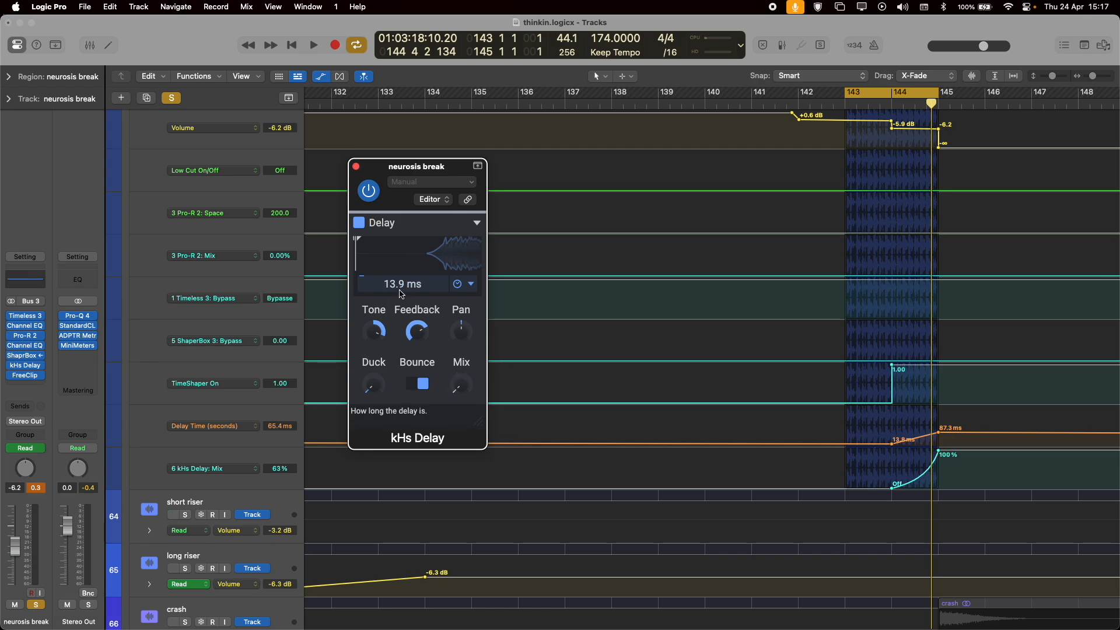
key(space)
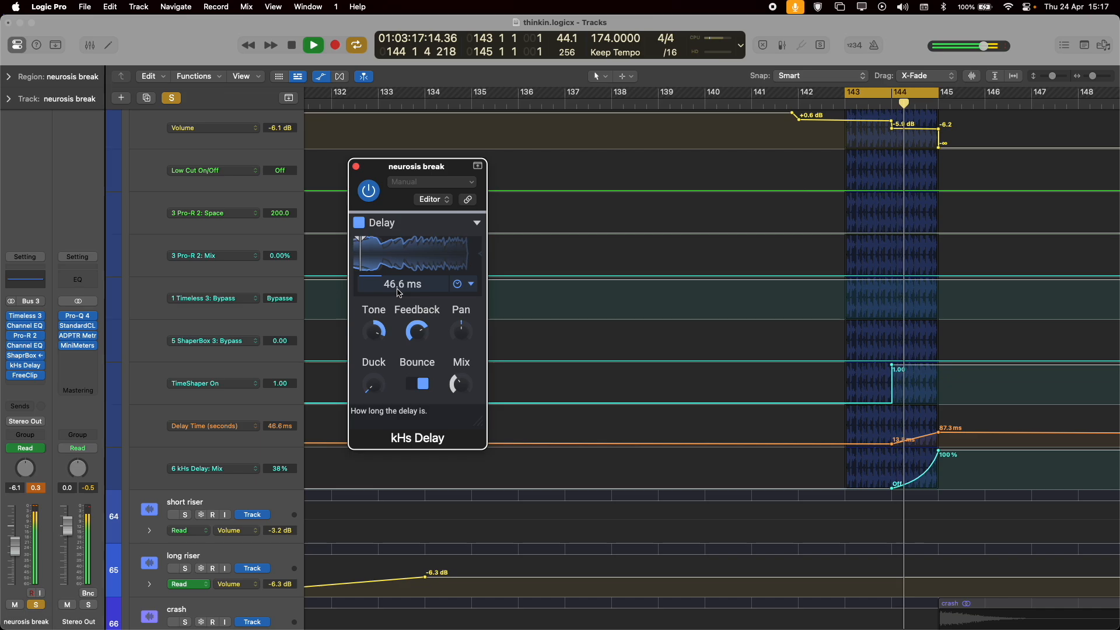
key(space)
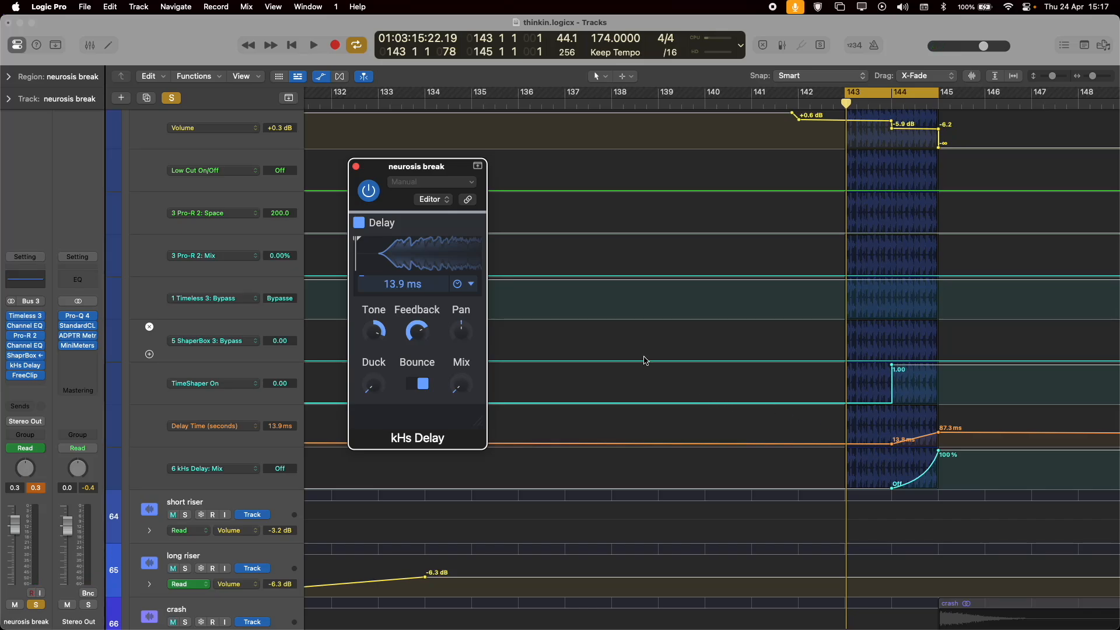
click(357, 167)
Return to the full arrangement with solo and automation off, and play the drums in drop 1 from about bar 51.
scroll(565, 367, up, 15)
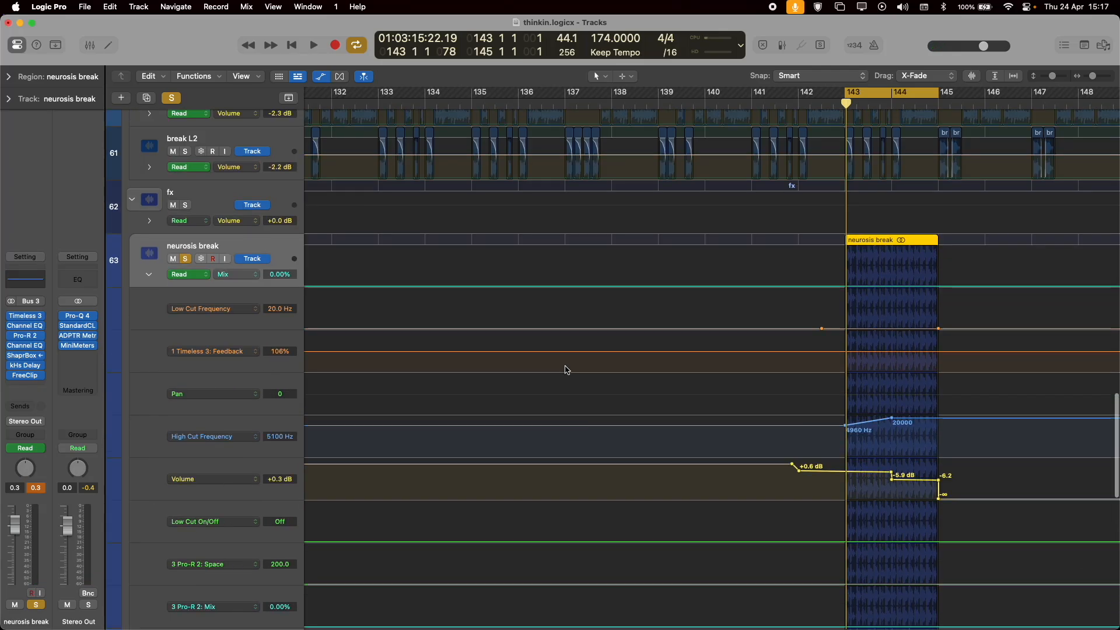
key(super+Up)
key(super+Up)
key(super+Up)
key(super+Up)
key(super+Up)
key(super+Up)
key(super+Up)
key(super+Up)
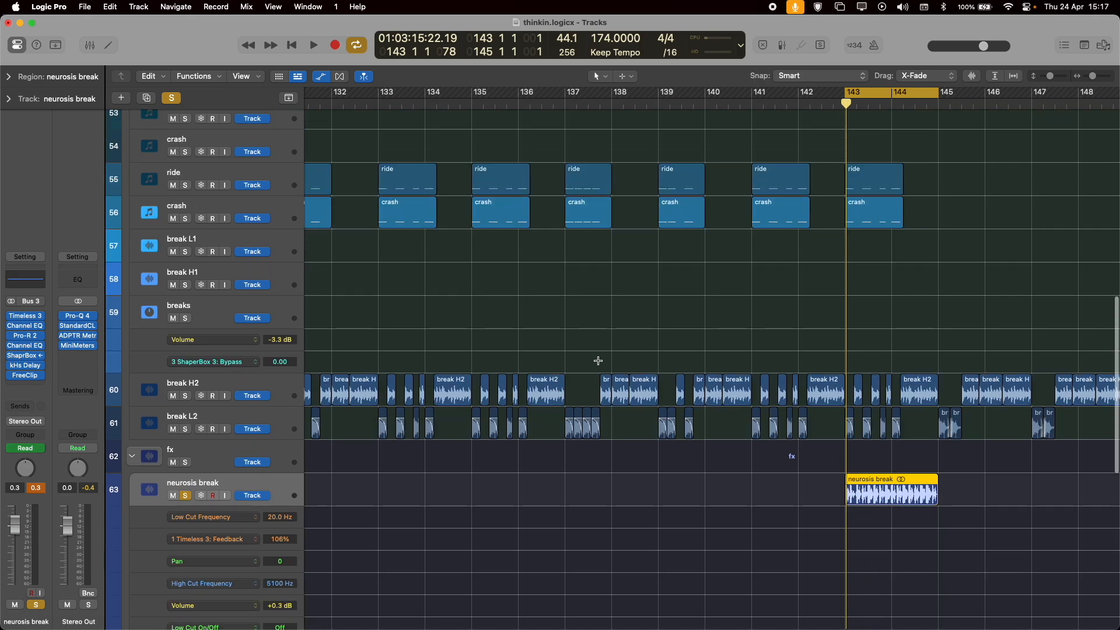
key(super+Up)
key(super+Up)
key(super+Up)
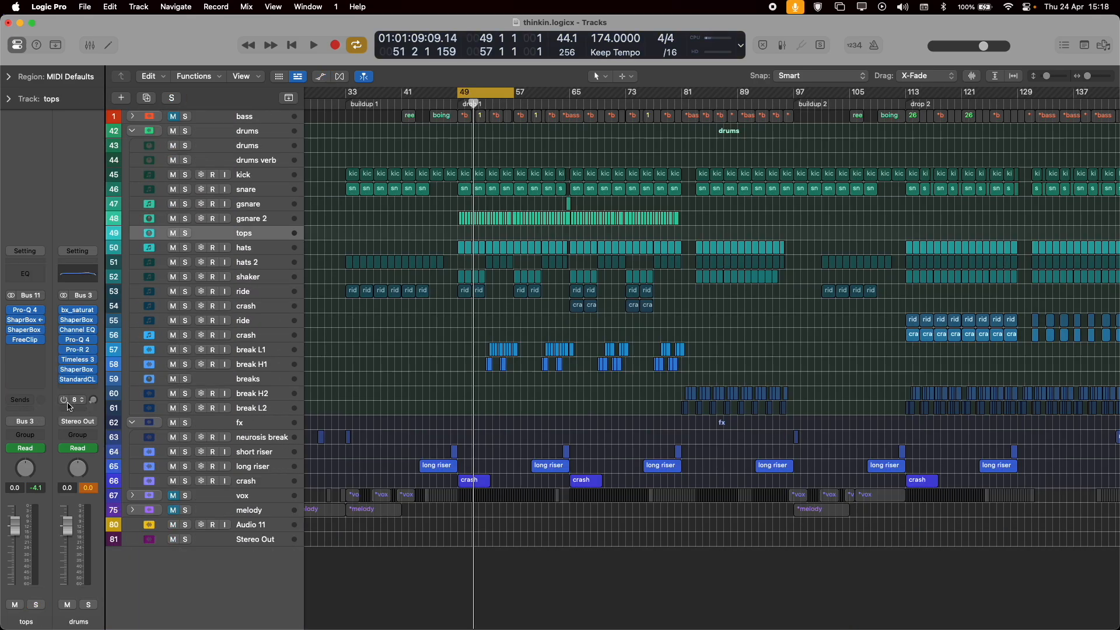
key(space)
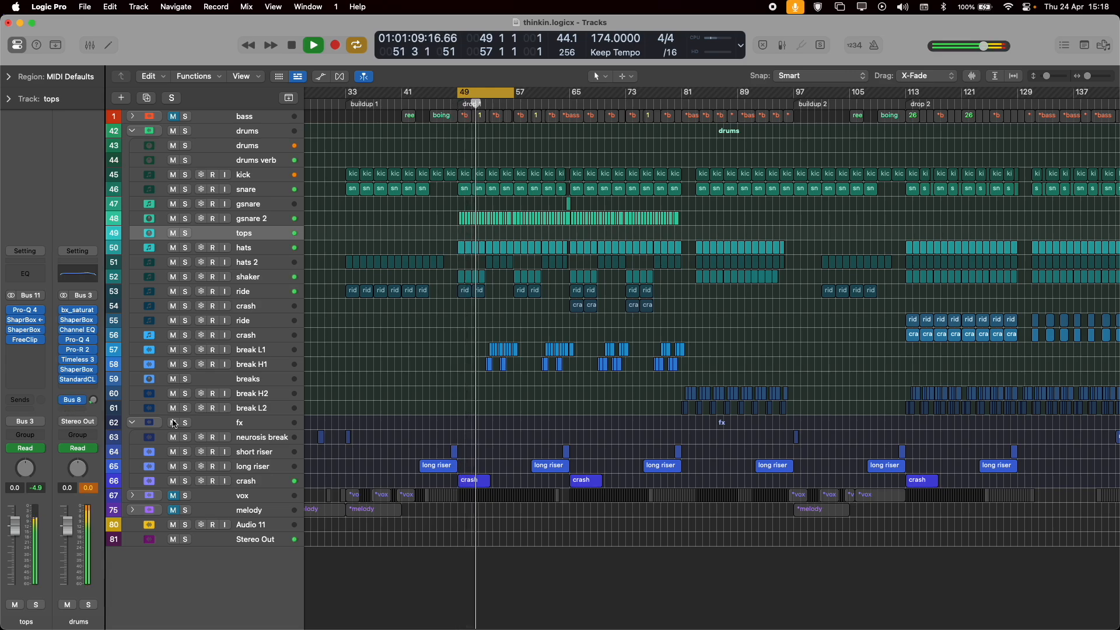
key(space)
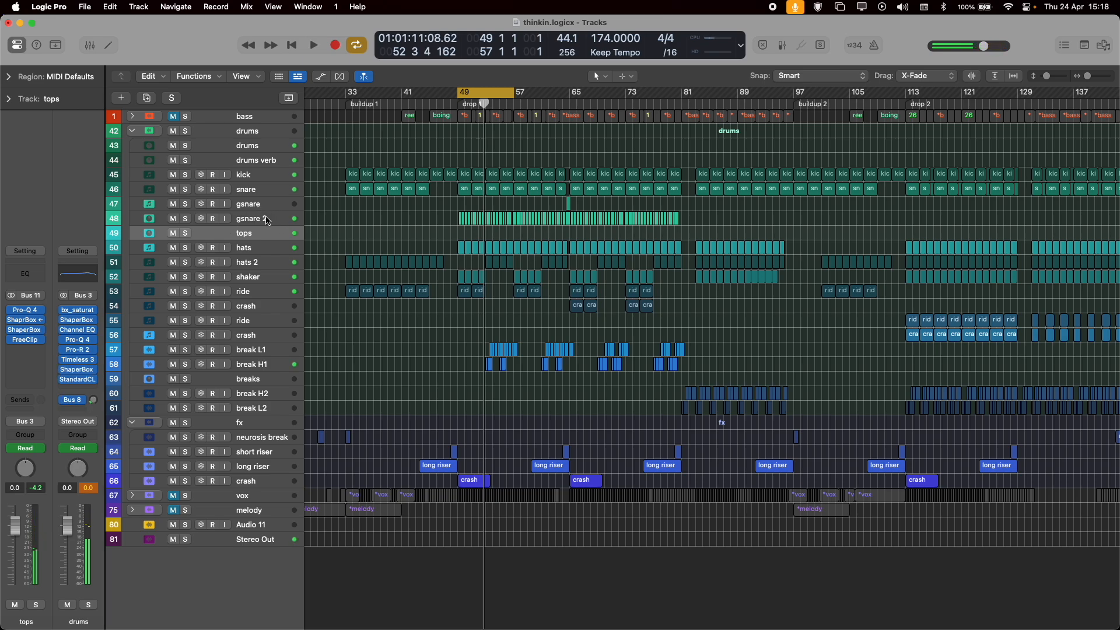
Select and solo the drums verb track, and play it alone in drop 1.
click(244, 162)
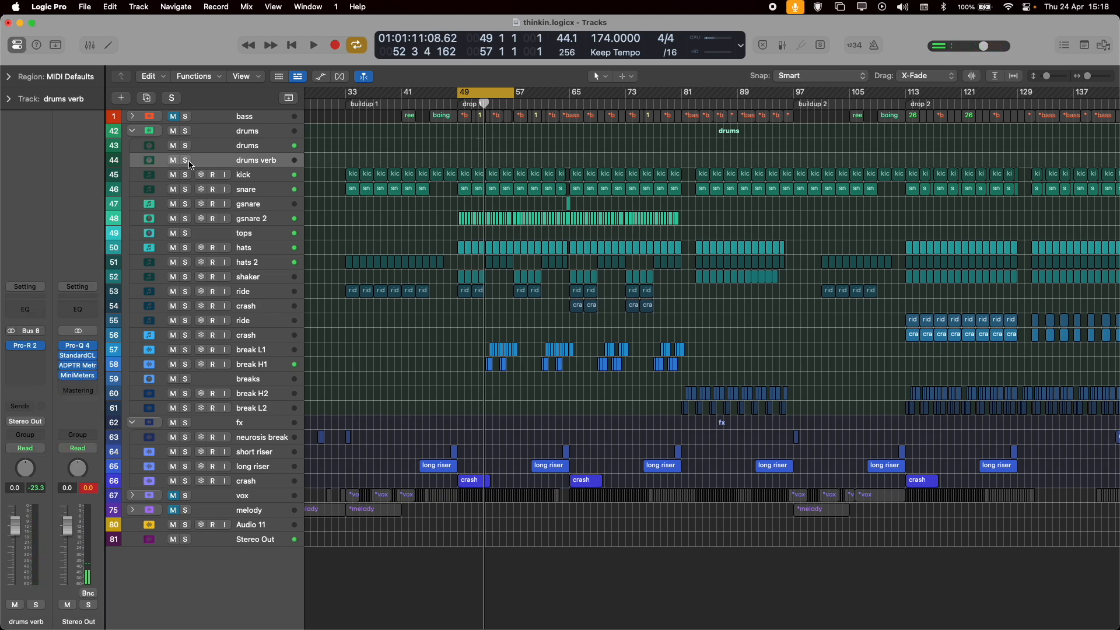
click(186, 161)
key(space)
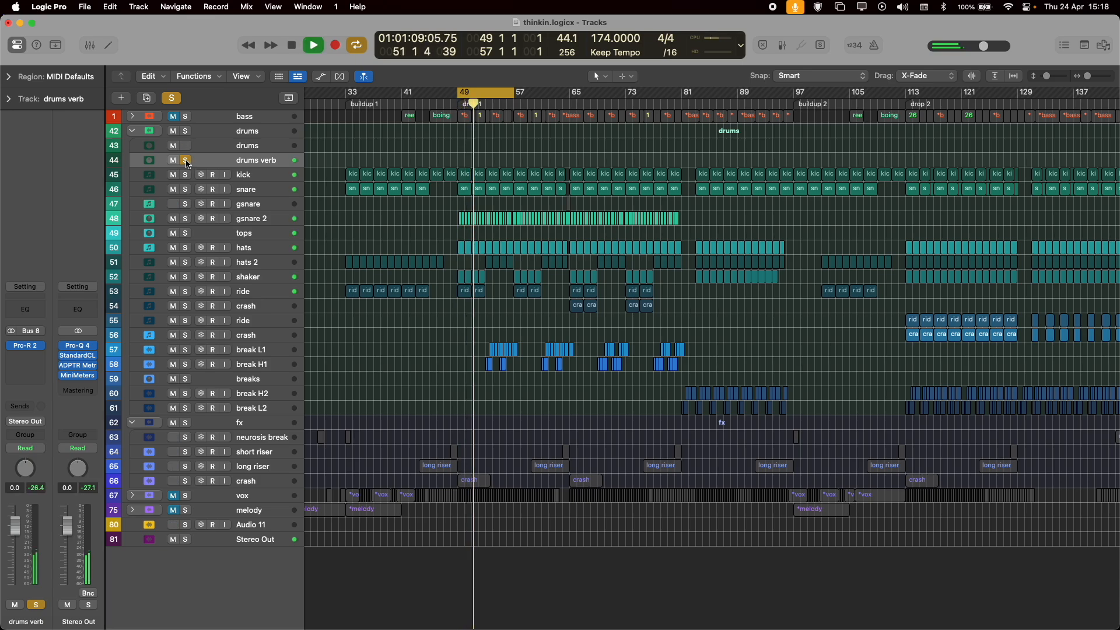
key(space)
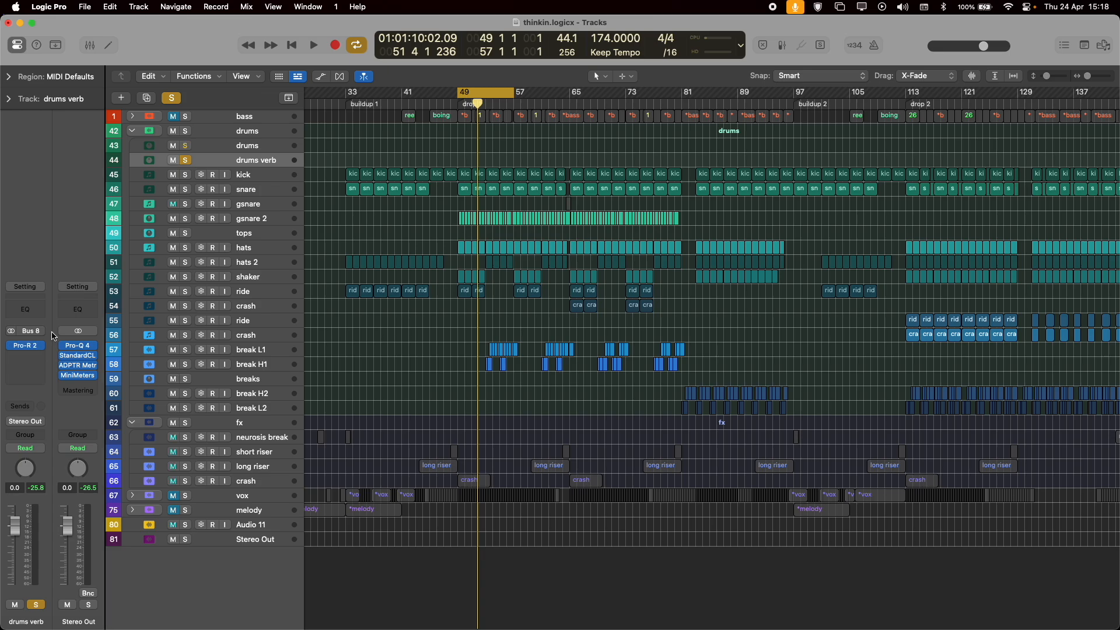
Inspect the drums verb's Pro-R 2 settings, and play drop 1 from bar 49, turning the track's solo off during playback.
click(43, 348)
drag(703, 169, 620, 111)
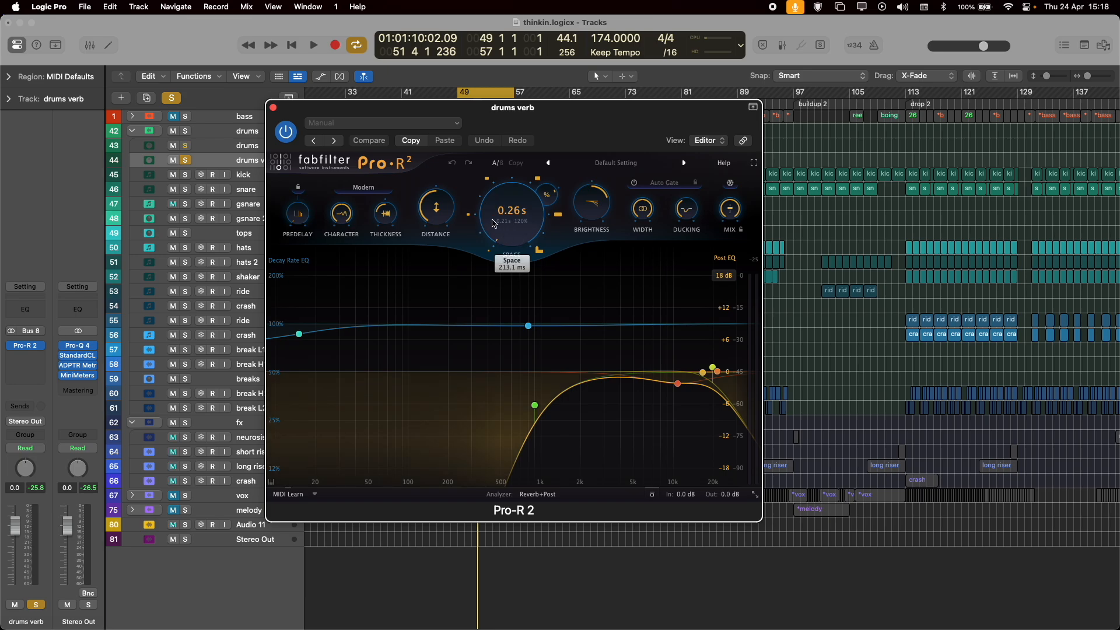
click(273, 108)
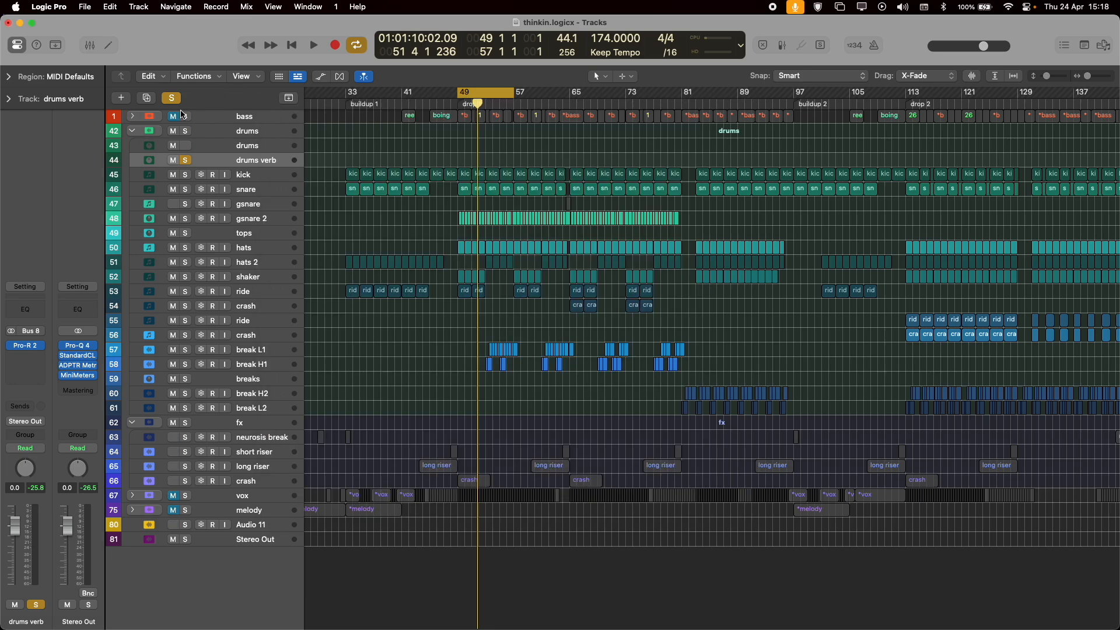
key(space)
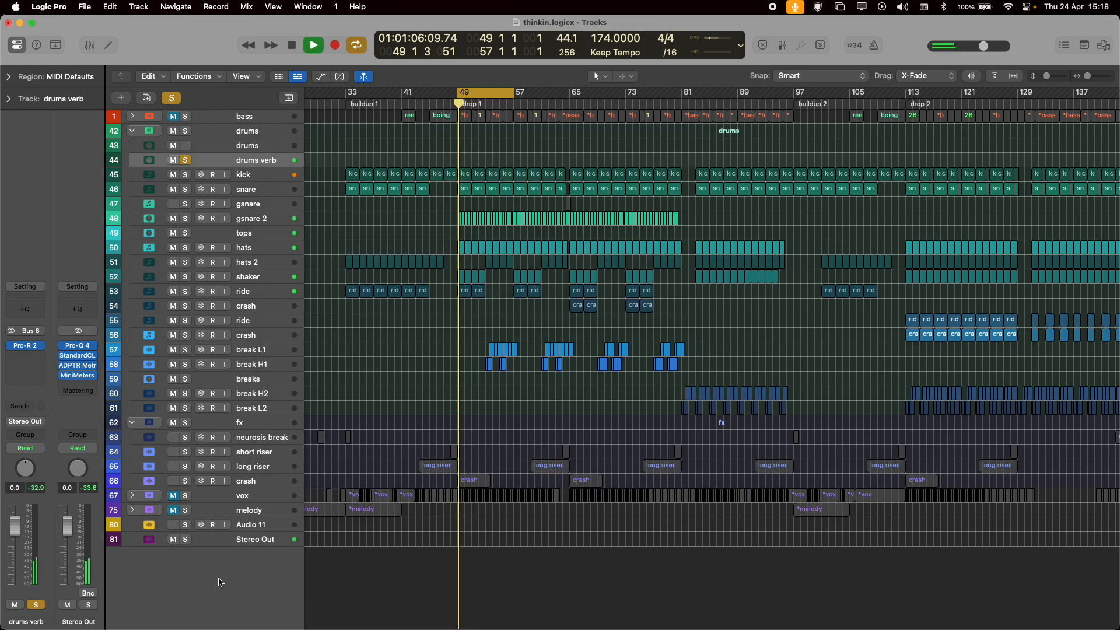
click(181, 159)
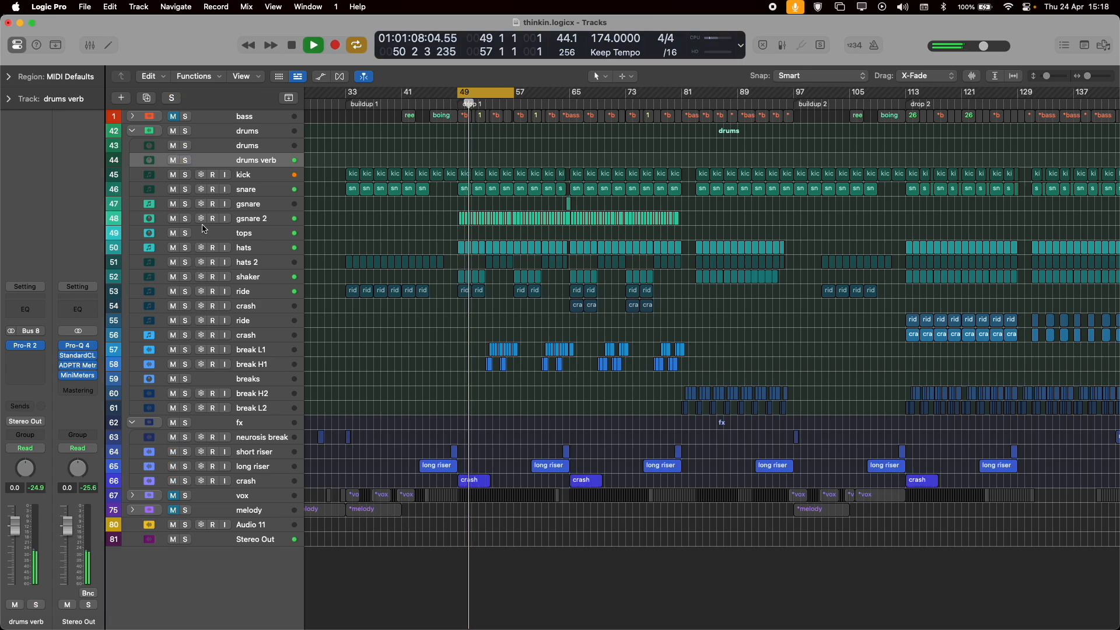
Select the drums bus track, open its StandardCLIP plug-in, and play drop 1 from bar 49 to check the clipping.
key(Up)
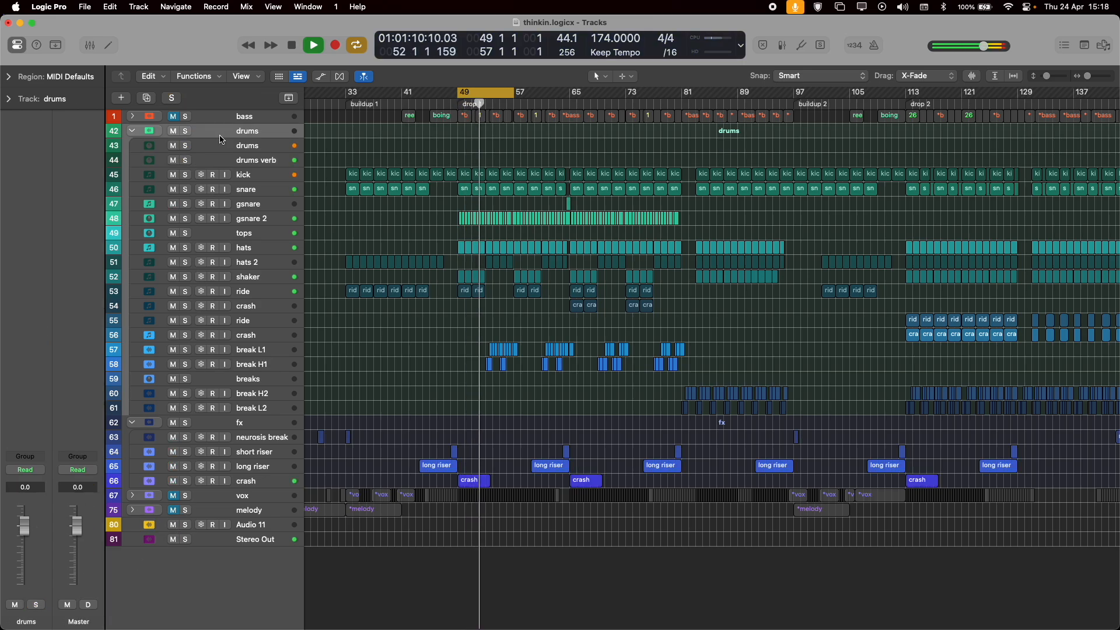
drag(41, 401, 208, 372)
key(space)
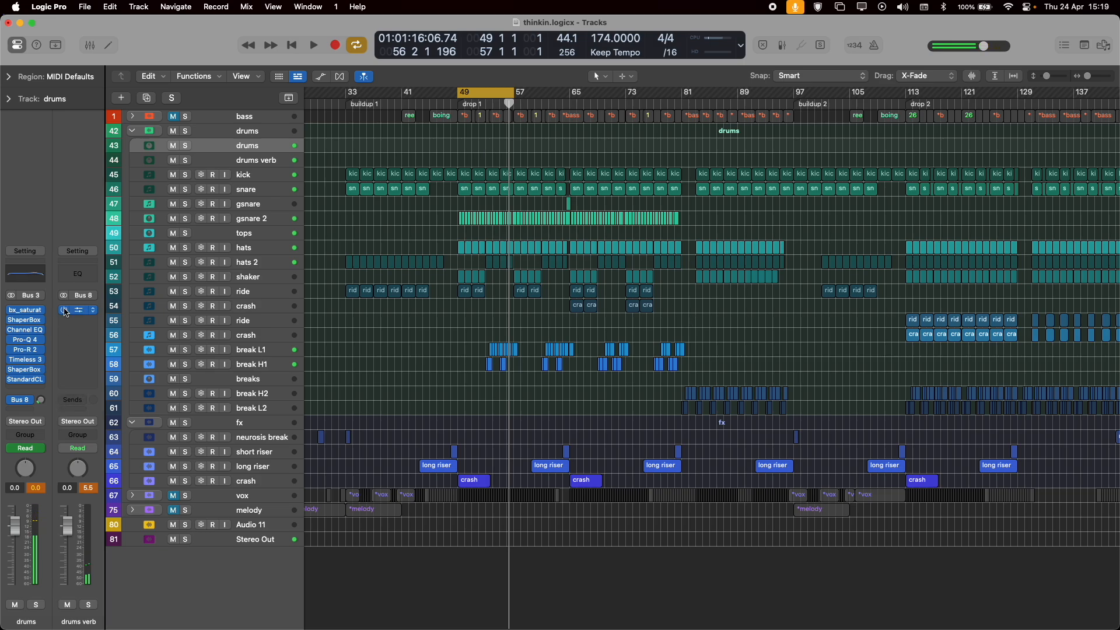
click(26, 381)
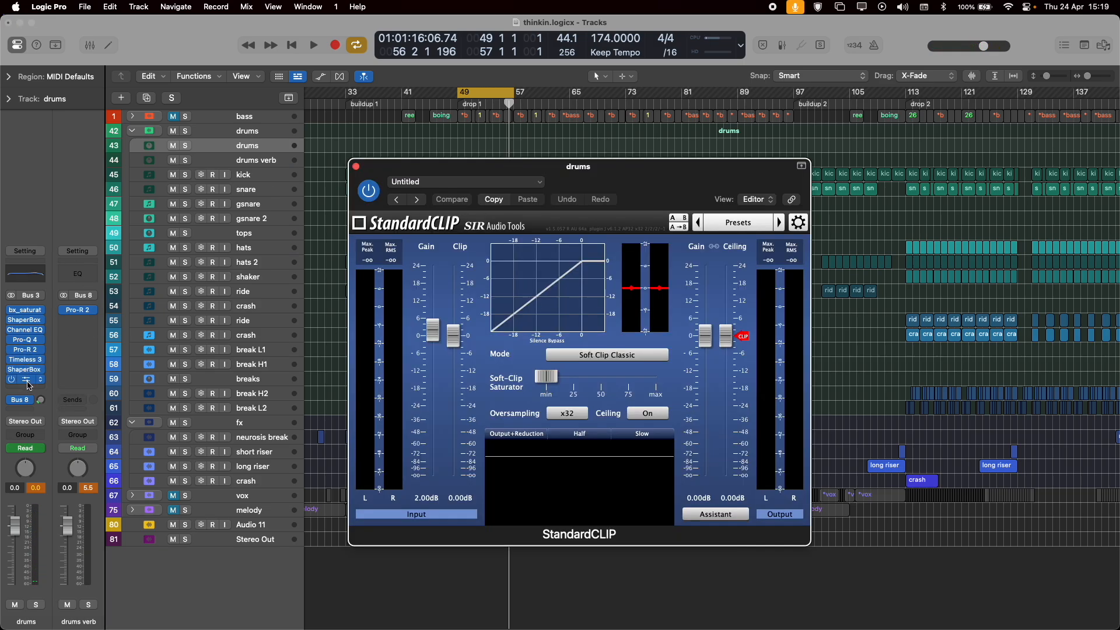
key(space)
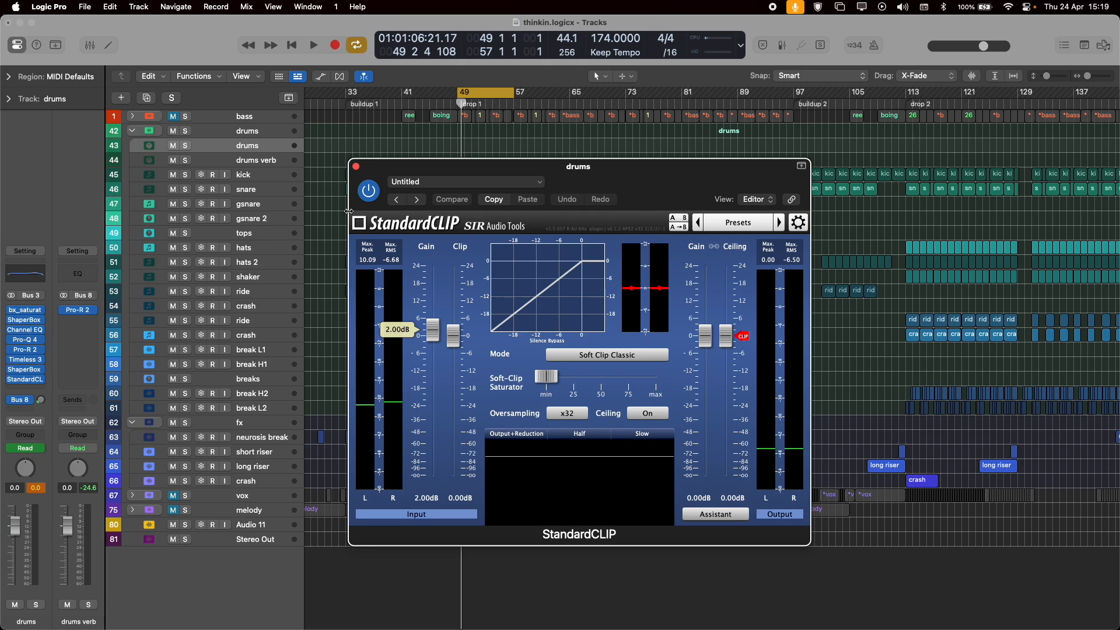
Play drop 1 from bar 49 and close the drums bus's StandardCLIP plug-in during playback.
key(space)
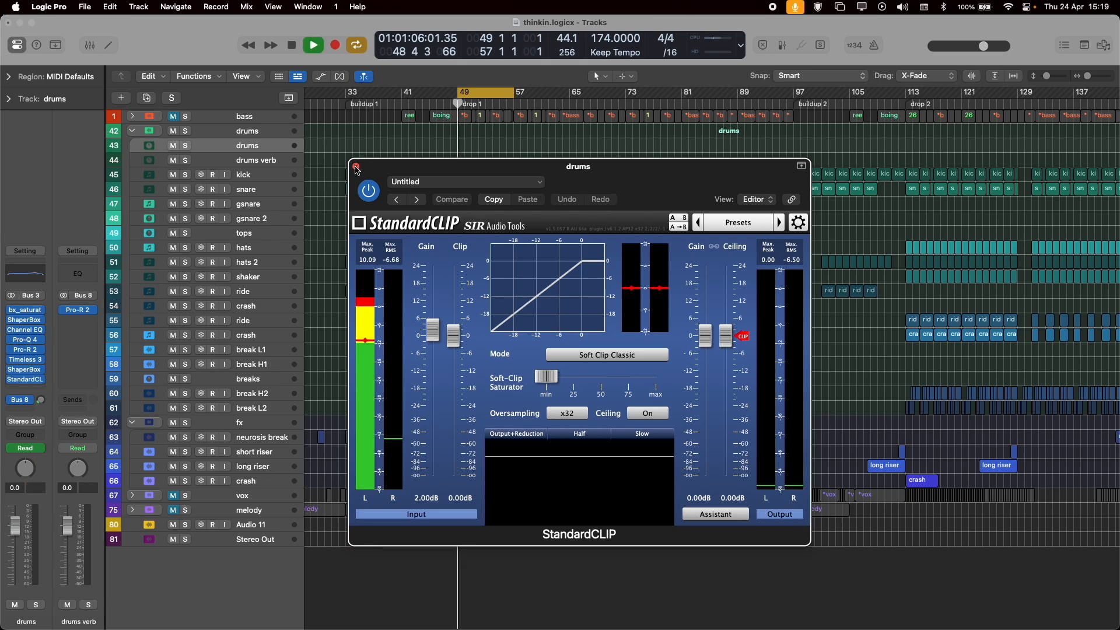
click(357, 167)
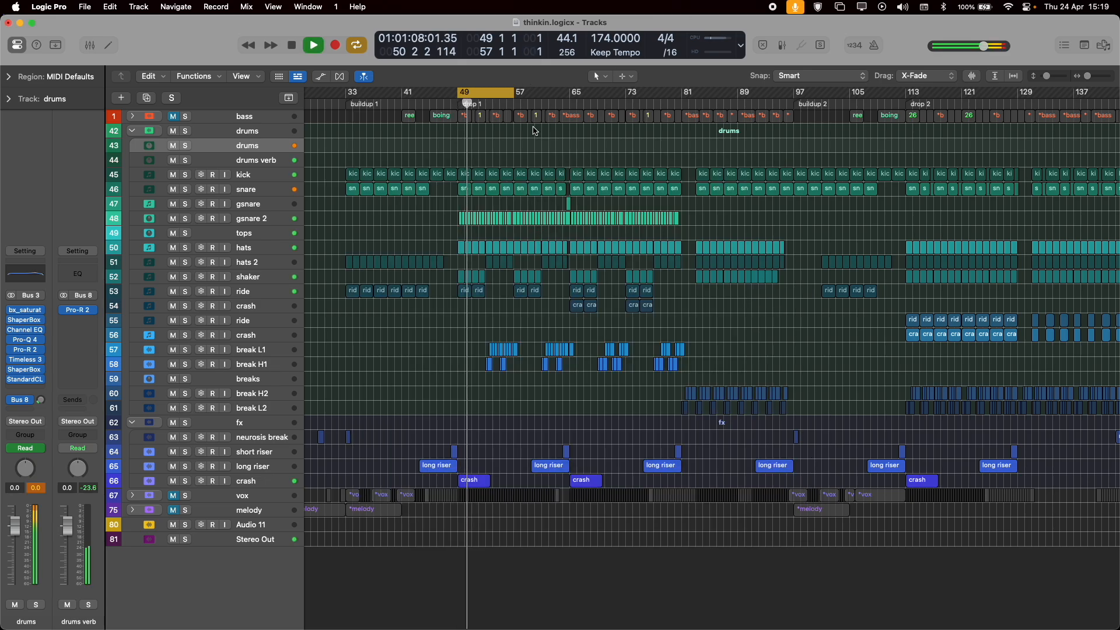
key(space)
Move the cycle range to bars 137 to 145 in drop 2 and play the drums there.
drag(489, 95, 1015, 117)
key(space)
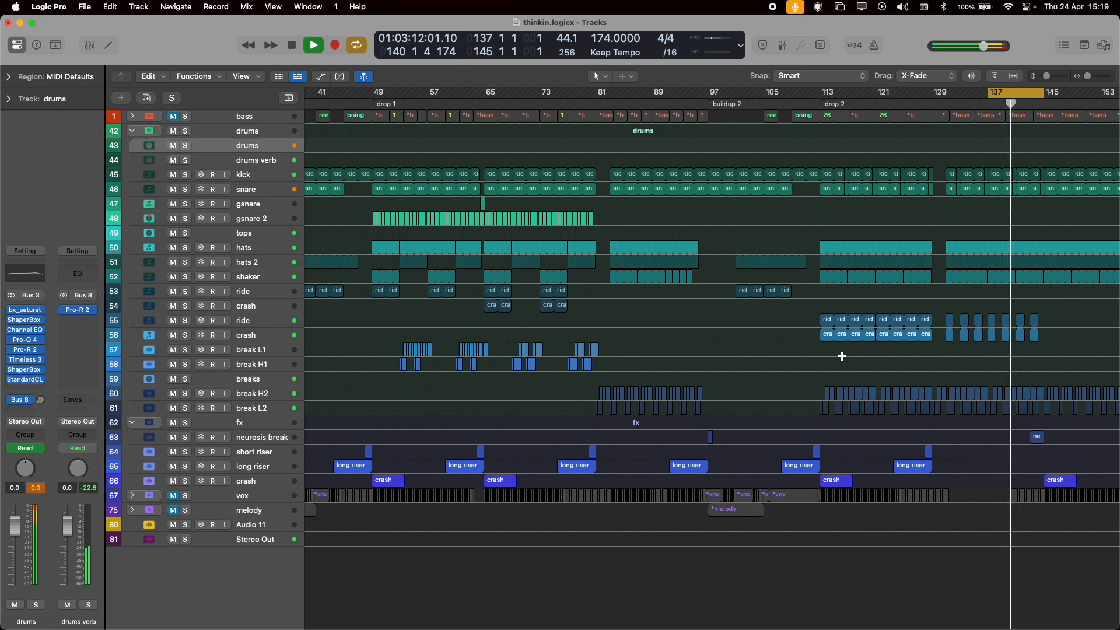
scroll(1007, 417, up, 5)
scroll(955, 411, right, 5)
key(super+Right)
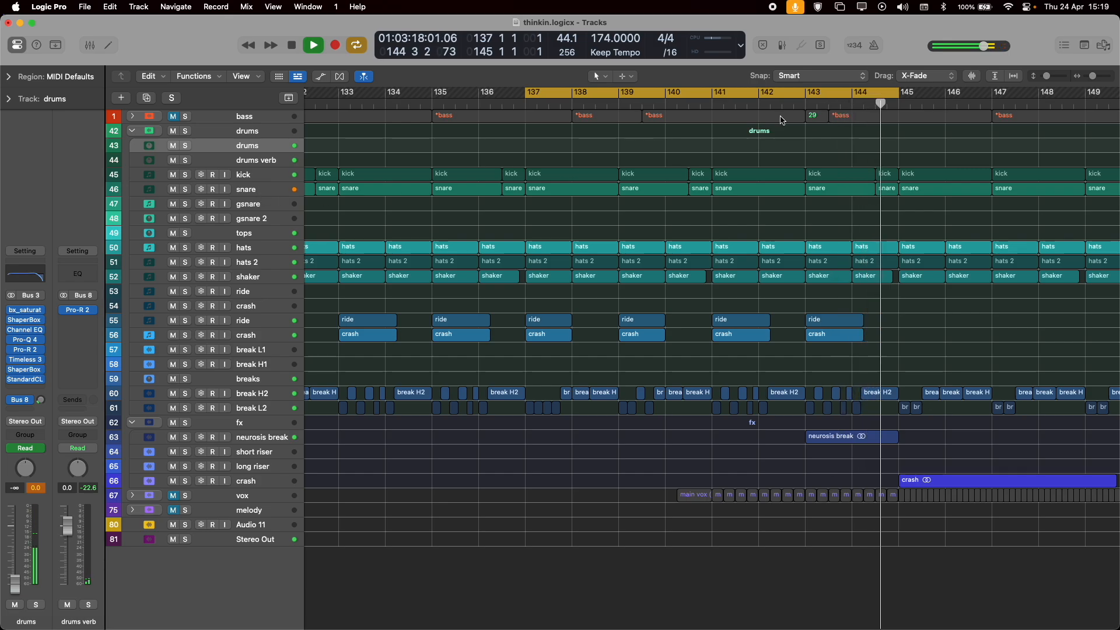
Select the snare track's regions in bars 137 to 145 and examine their note pattern in the Piano Roll.
click(251, 190)
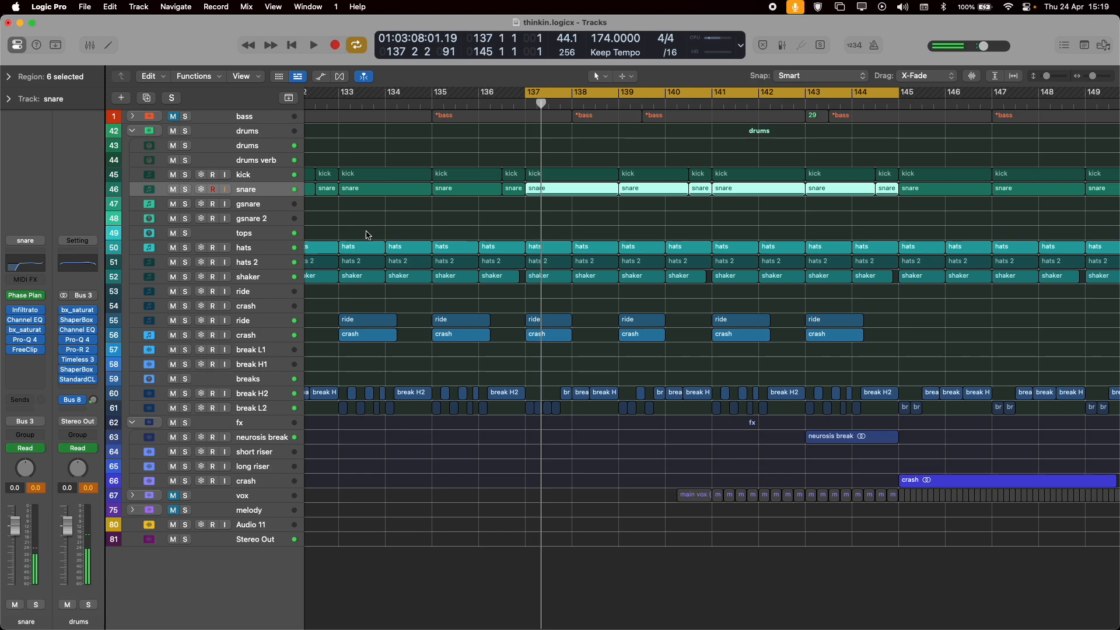
key(super+Down)
key(super+Down)
key(super+Down)
key(super+Down)
key(super+Down)
key(super+Down)
key(super+Down)
key(super+Down)
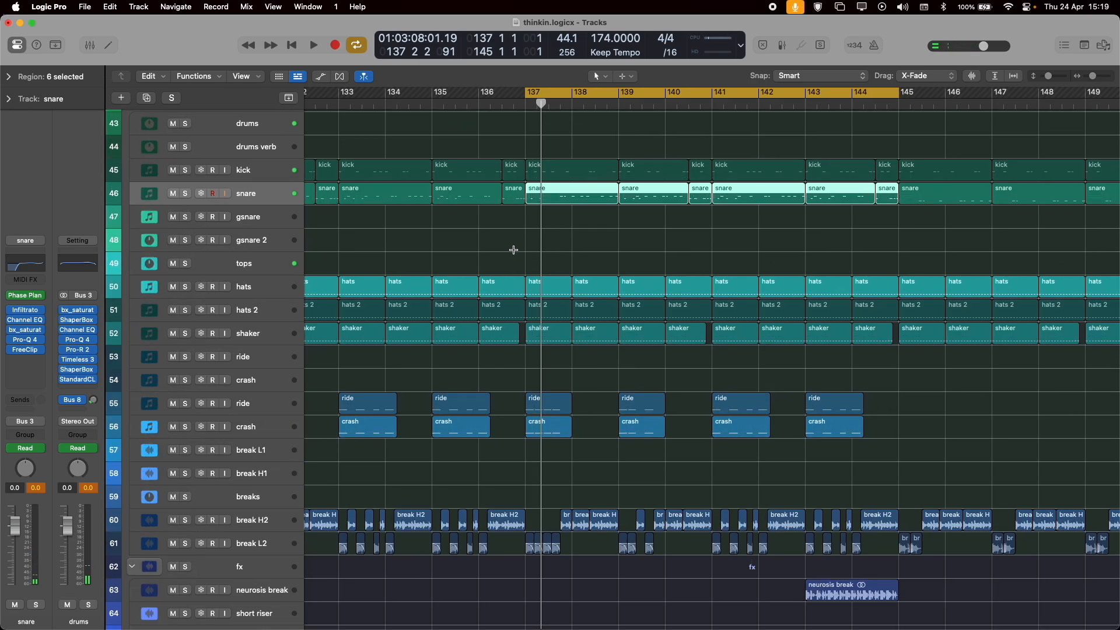
scroll(513, 254, up, 5)
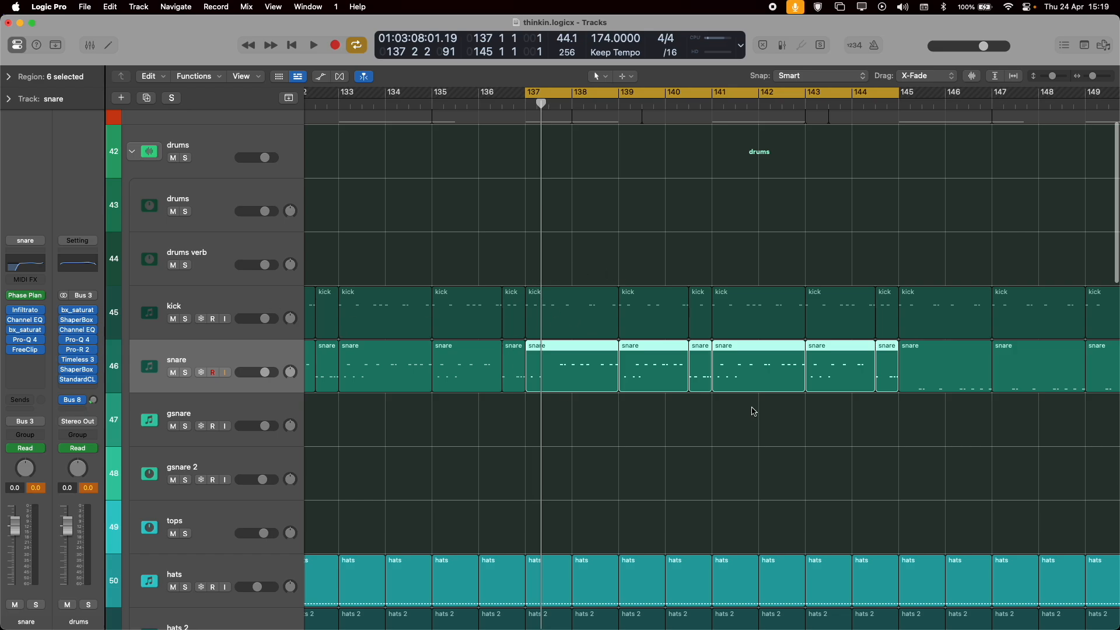
key(p)
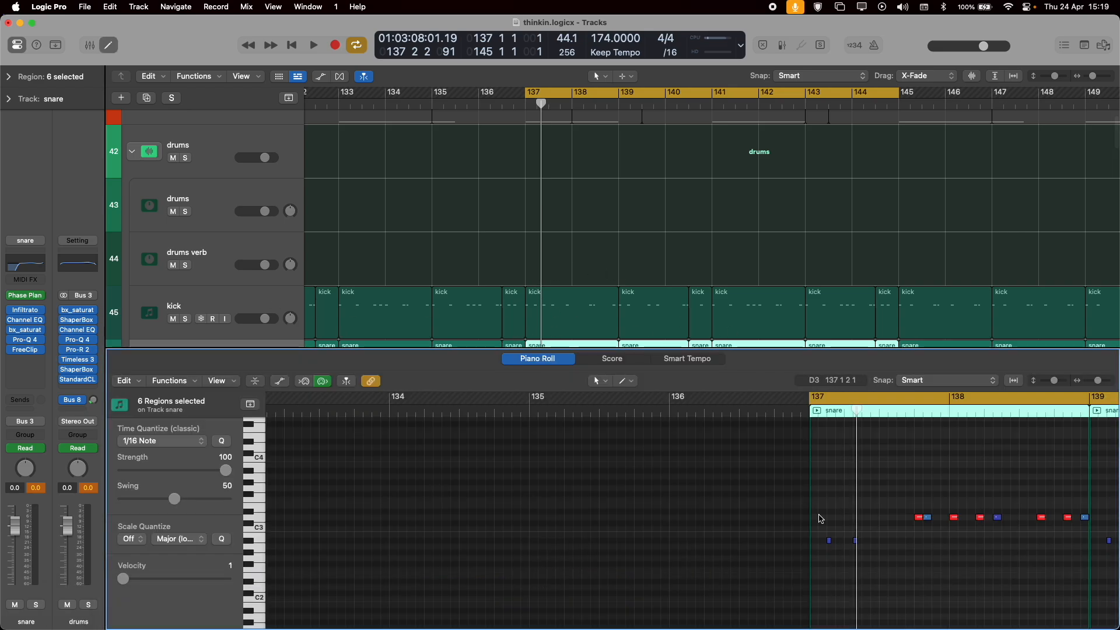
scroll(809, 500, right, 15)
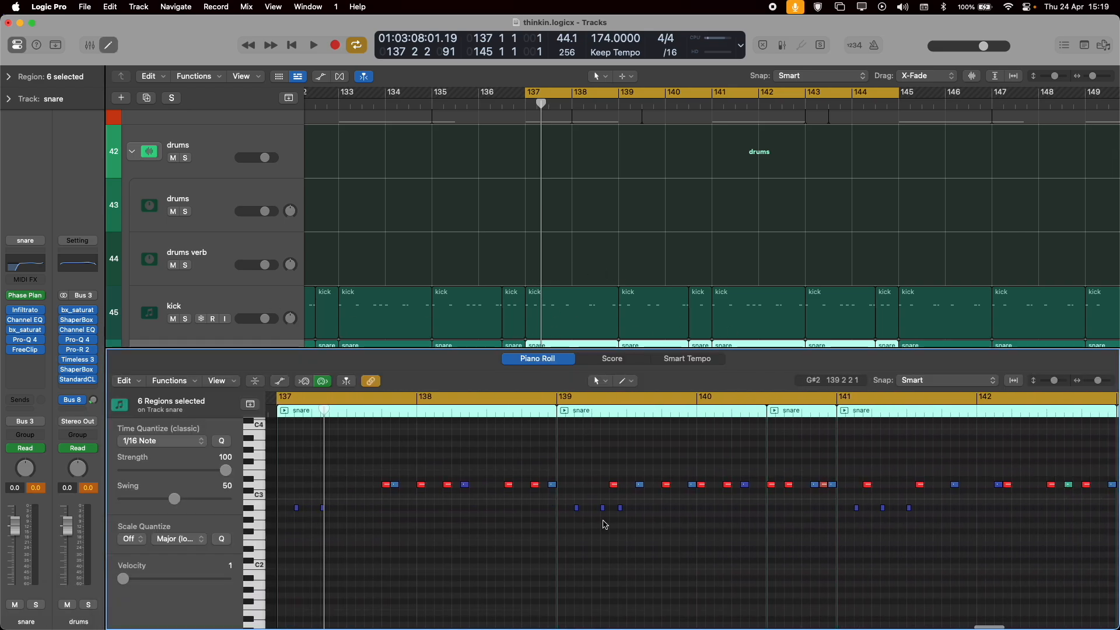
scroll(604, 524, left, 20)
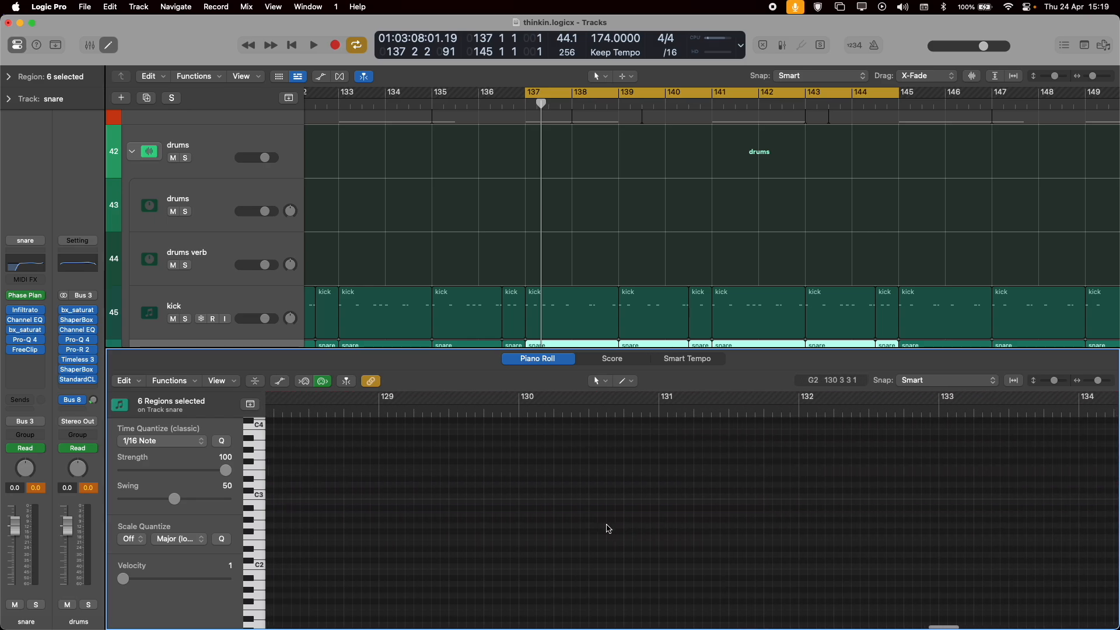
key(p)
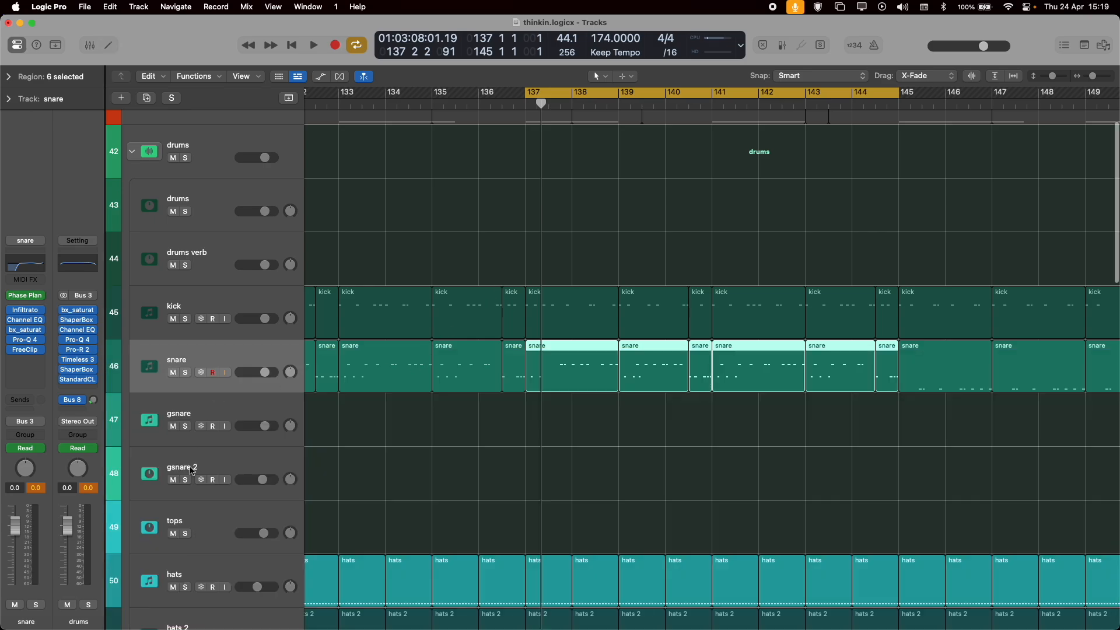
Select the gsnare track and play drop 2 from bar 137, reviewing the drum layers down to the breaks.
click(198, 407)
key(space)
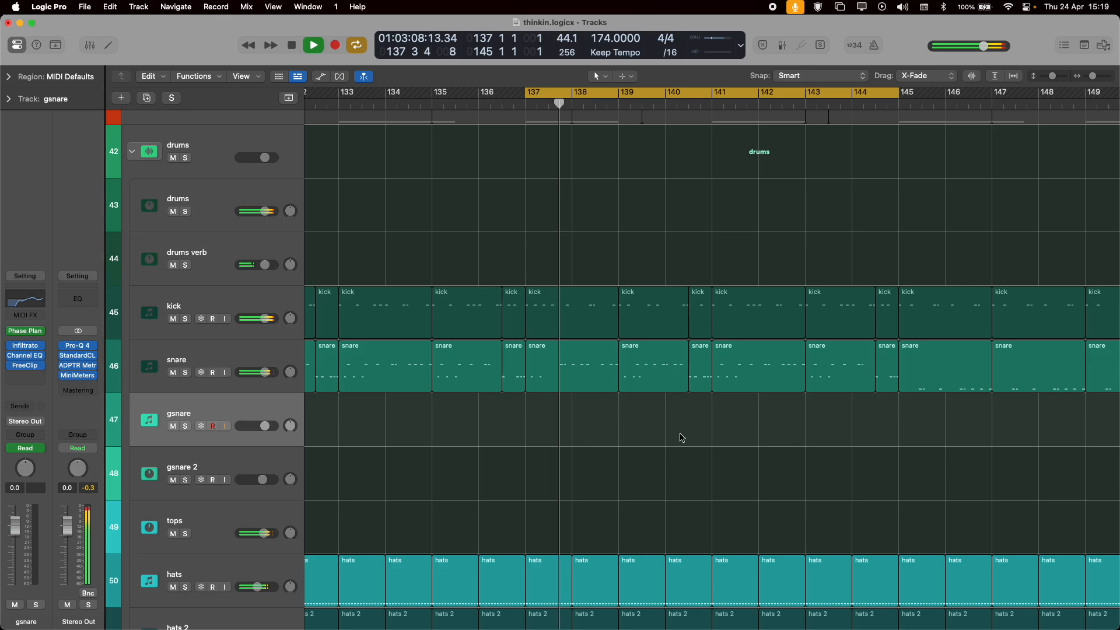
scroll(568, 390, down, 10)
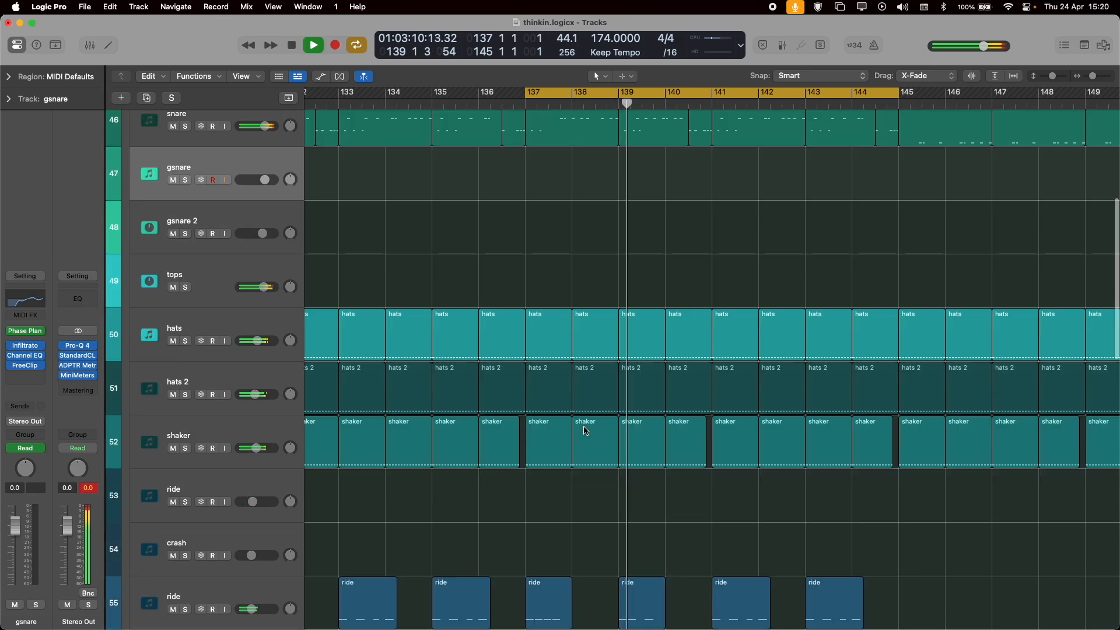
scroll(586, 431, down, 4)
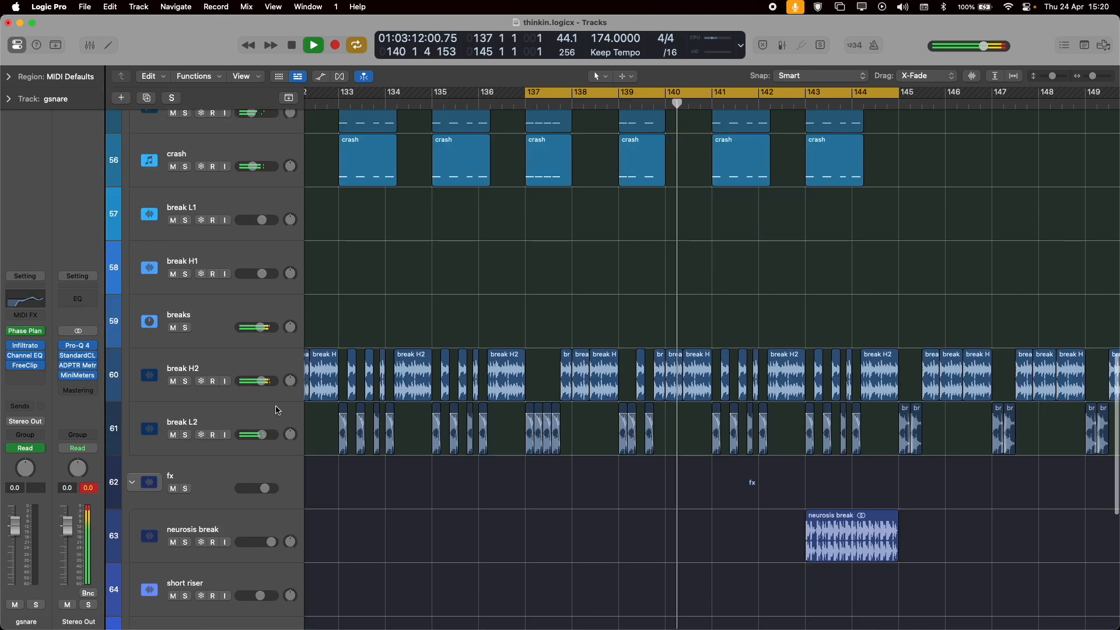
Select break H2, solo the breaks bus during playback, and return to the full drums before stopping.
click(210, 366)
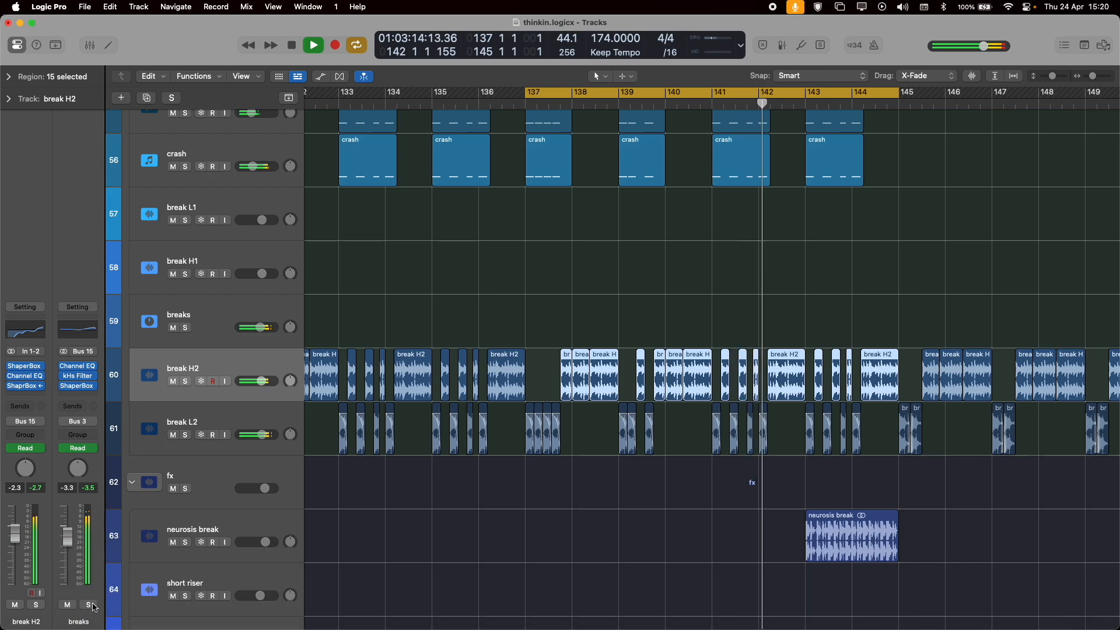
click(89, 605)
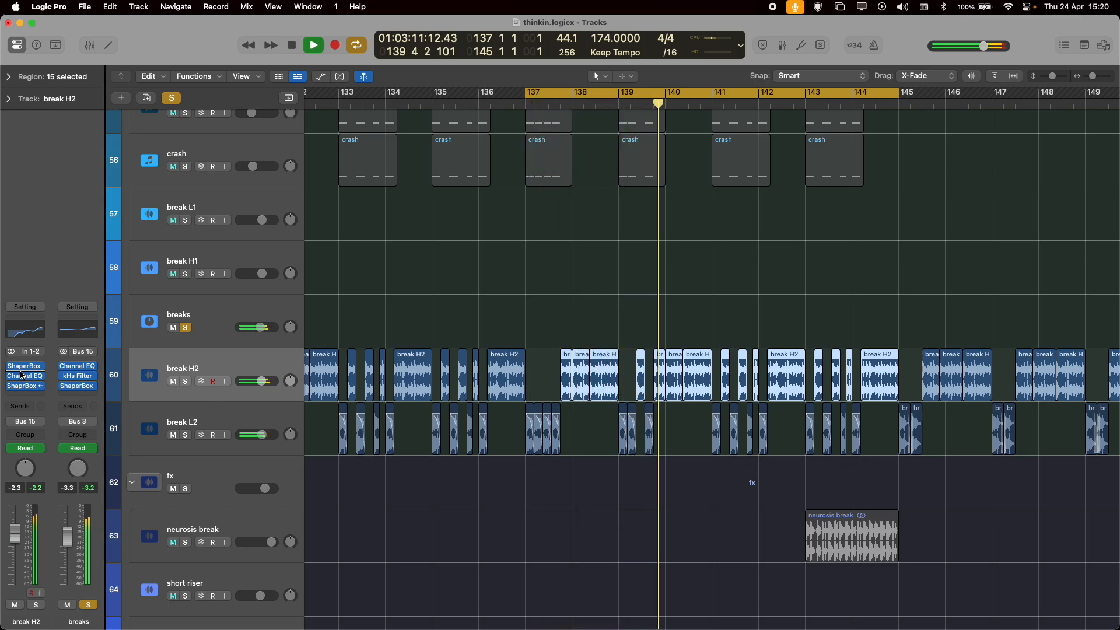
click(88, 605)
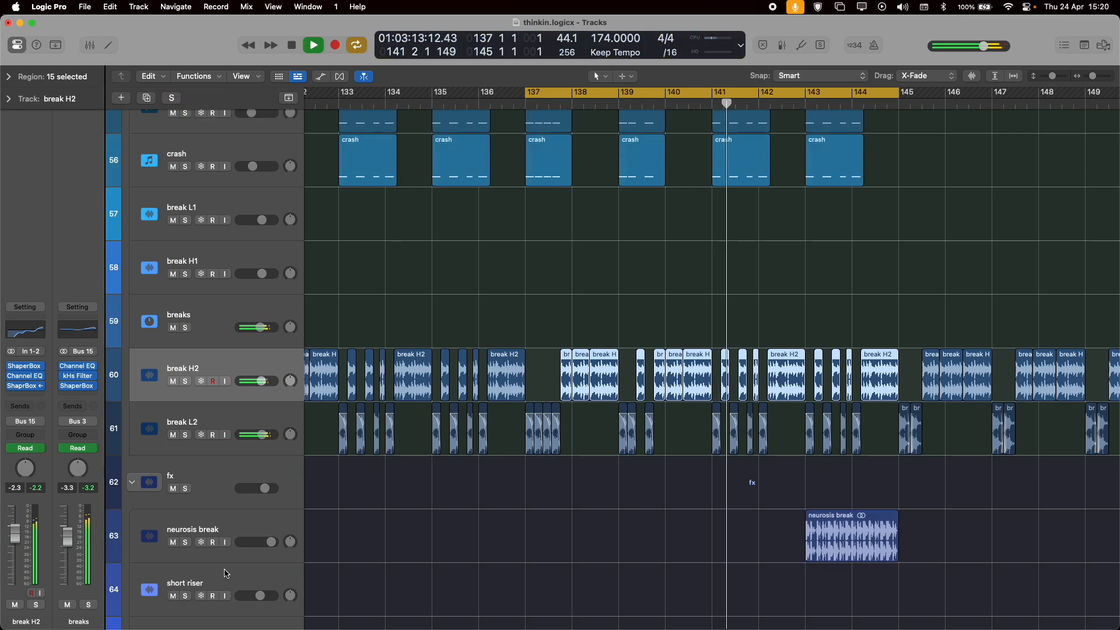
scroll(632, 360, up, 3)
scroll(632, 360, up, 5)
scroll(633, 362, down, 5)
scroll(634, 362, down, 5)
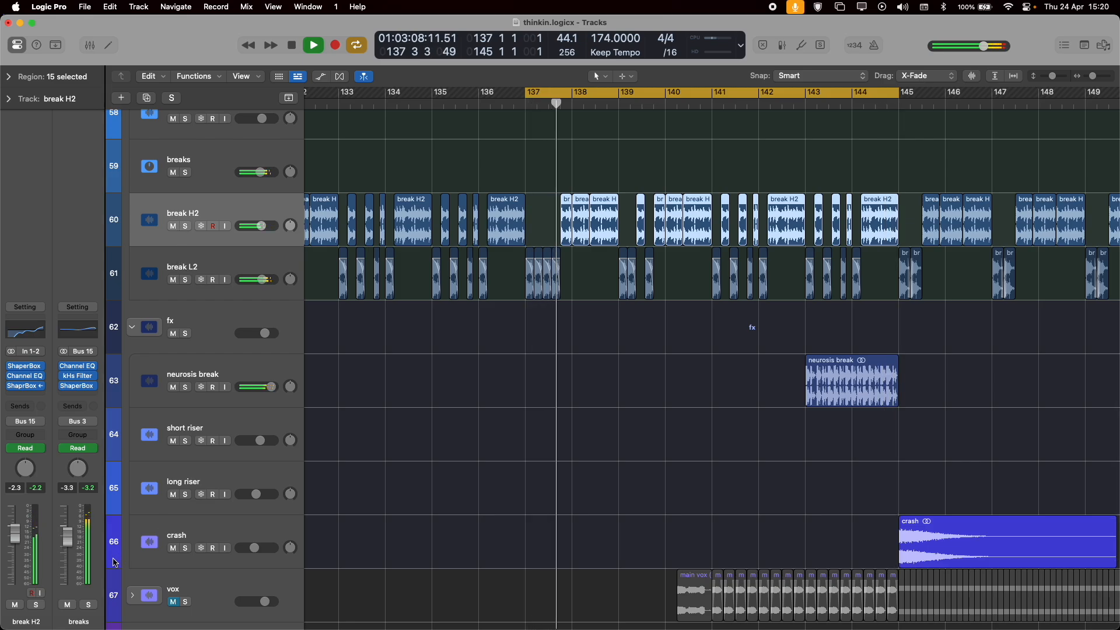
key(space)
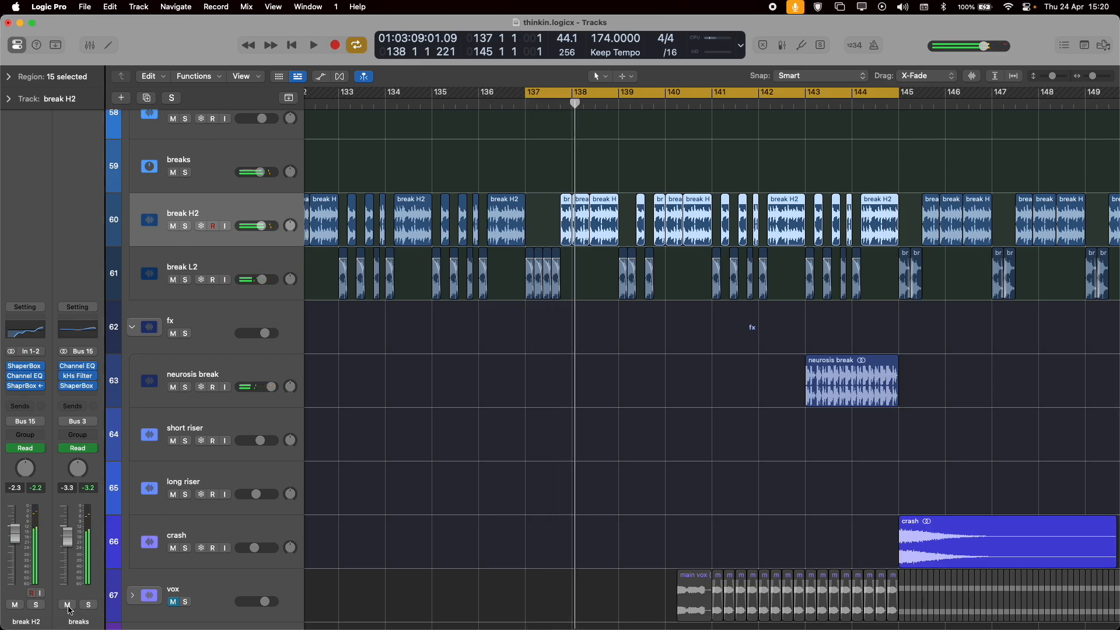
Mute the breaks bus, play the cycled drop 2 section without breaks, and turn the mute off again.
click(68, 605)
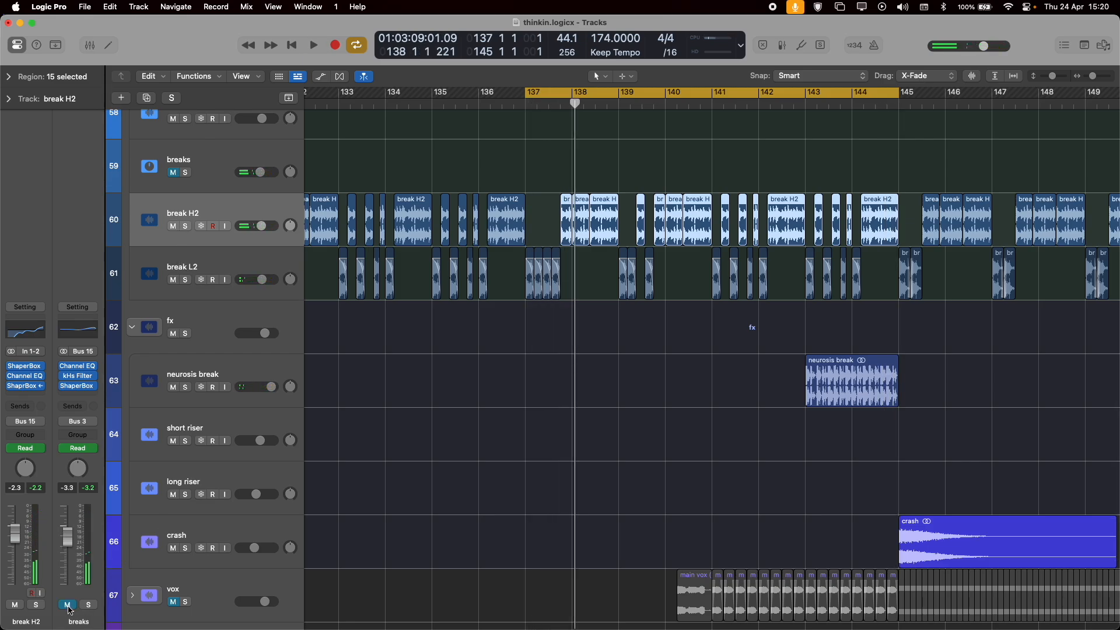
key(space)
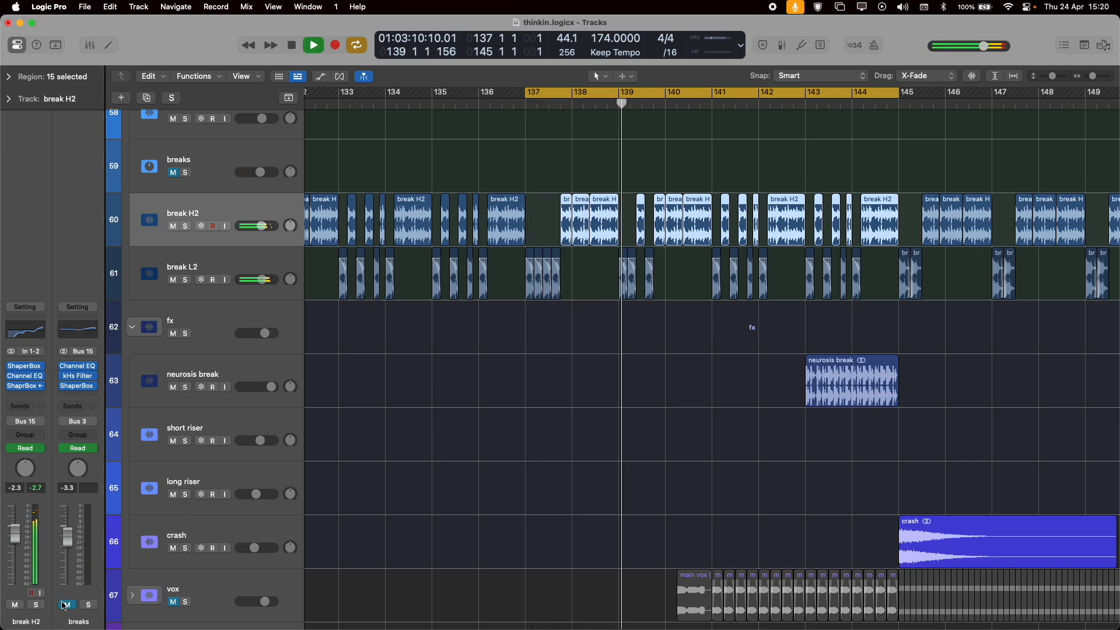
scroll(342, 436, up, 2)
scroll(342, 437, up, 5)
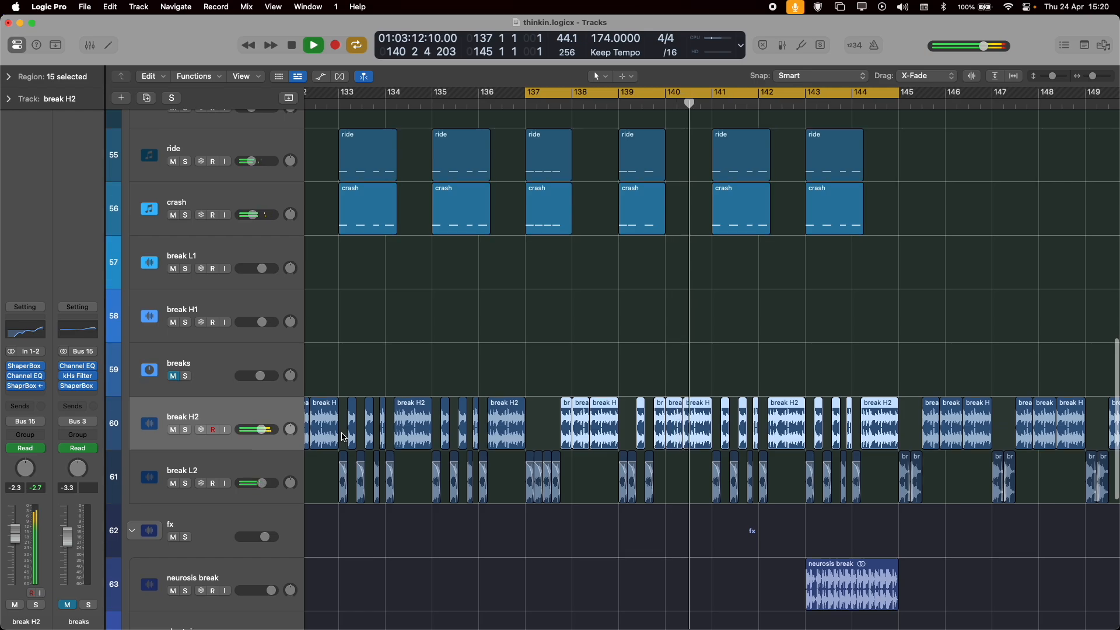
key(space)
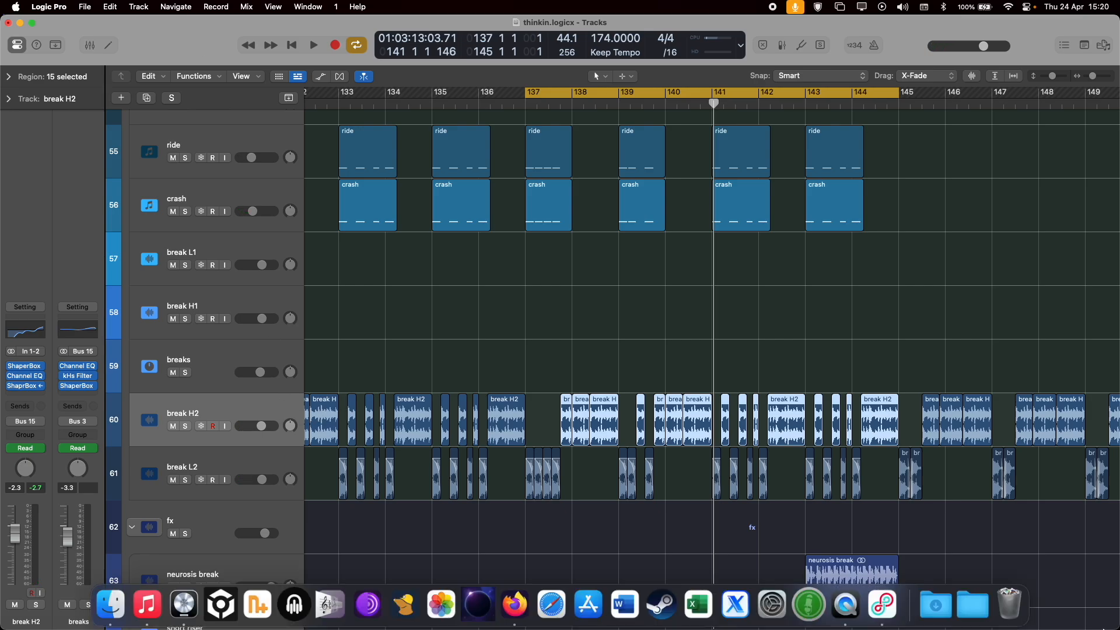
Return to the overview of all drum tracks, select the kick track and inspect its Phase Plant patch.
scroll(496, 320, up, 3)
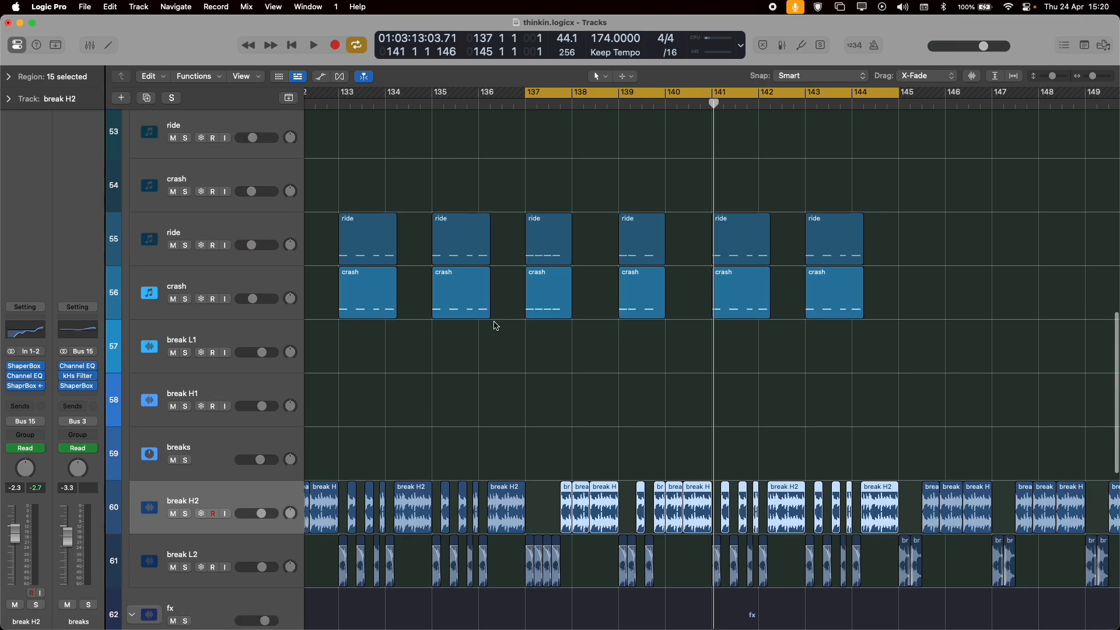
key(super+Up)
key(super+Up)
key(super+Up)
key(super+Up)
key(super+Up)
key(super+Up)
key(super+Up)
key(super+Up)
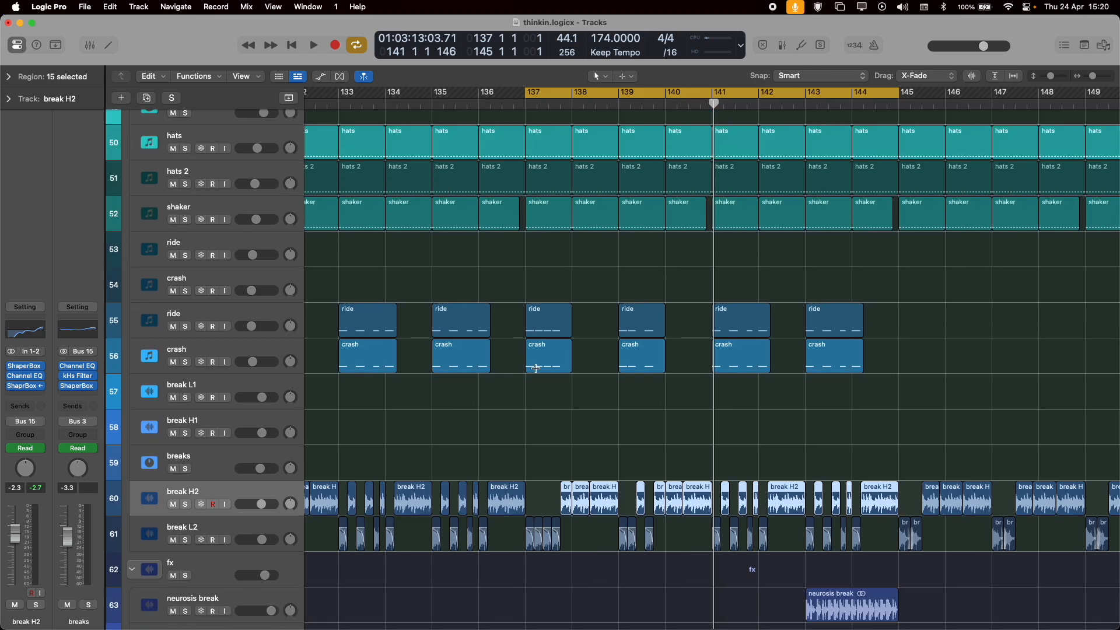
key(super+Up)
key(super+Up)
key(super+Up)
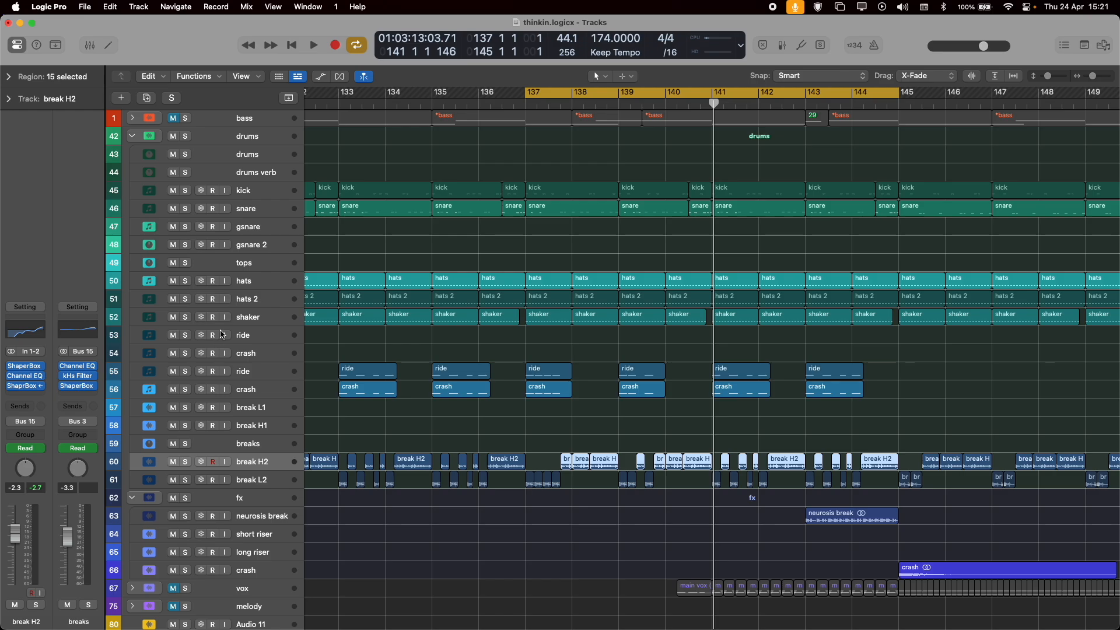
click(261, 191)
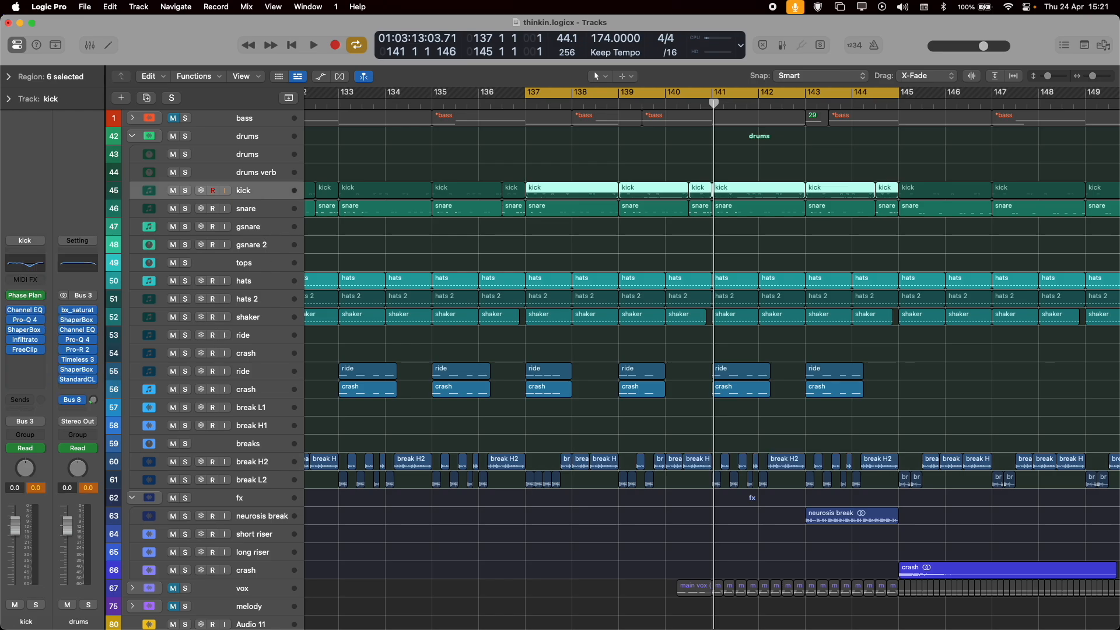
click(26, 296)
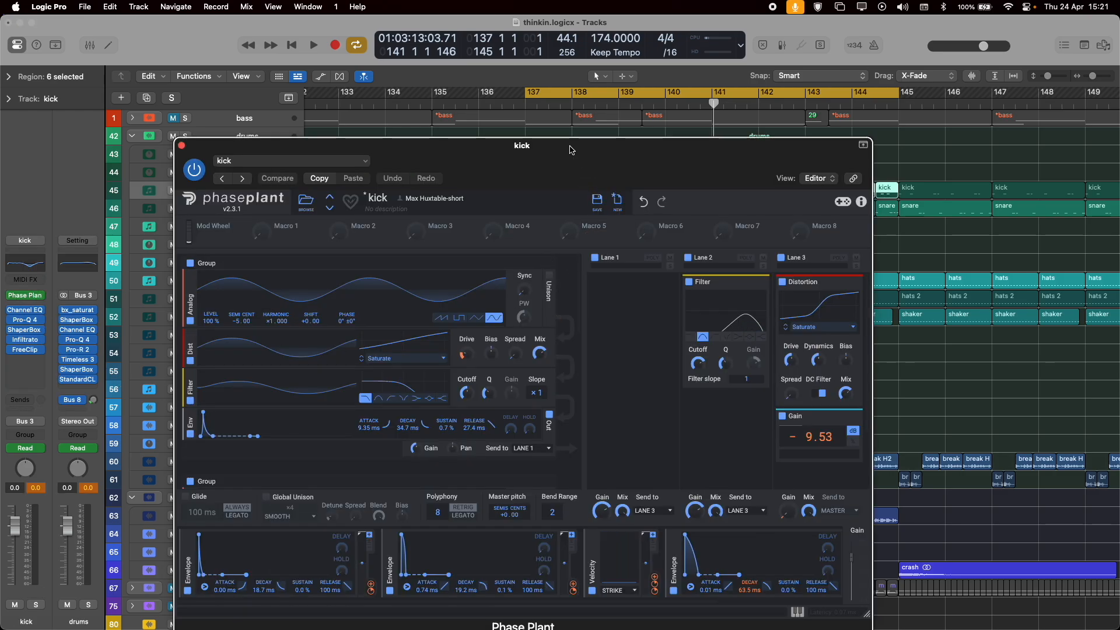
drag(558, 156, 532, 103)
scroll(348, 325, down, 5)
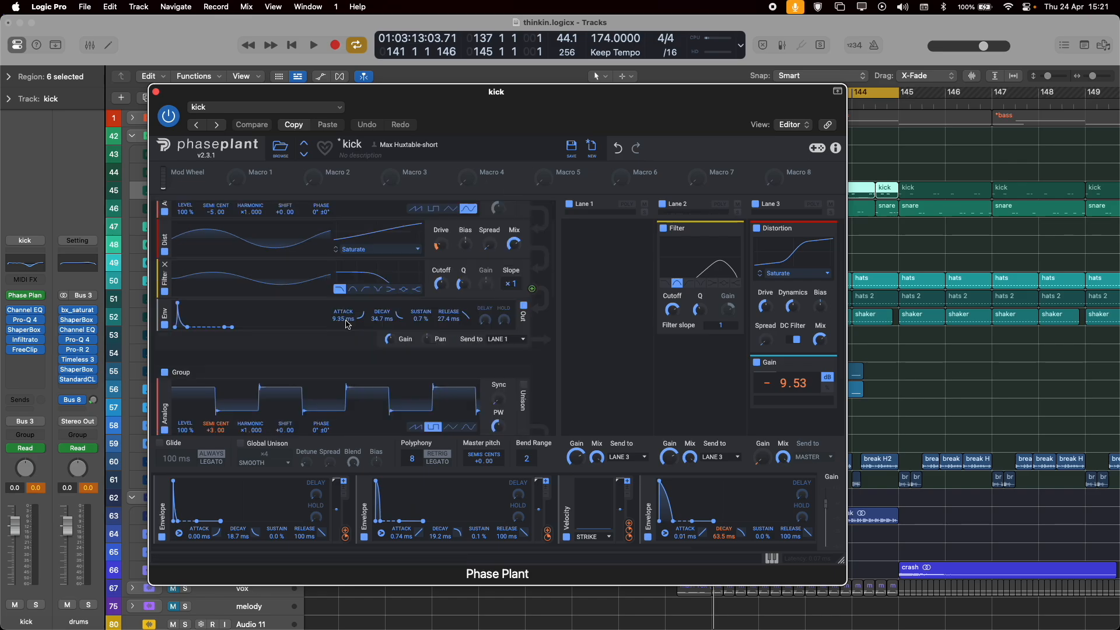
scroll(348, 325, up, 5)
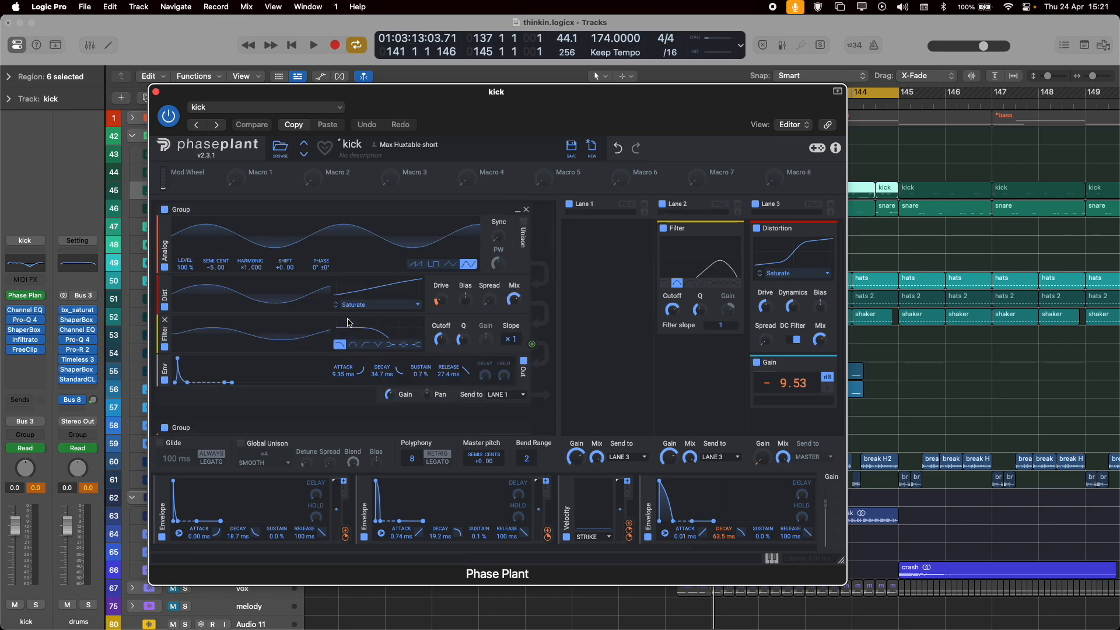
click(156, 92)
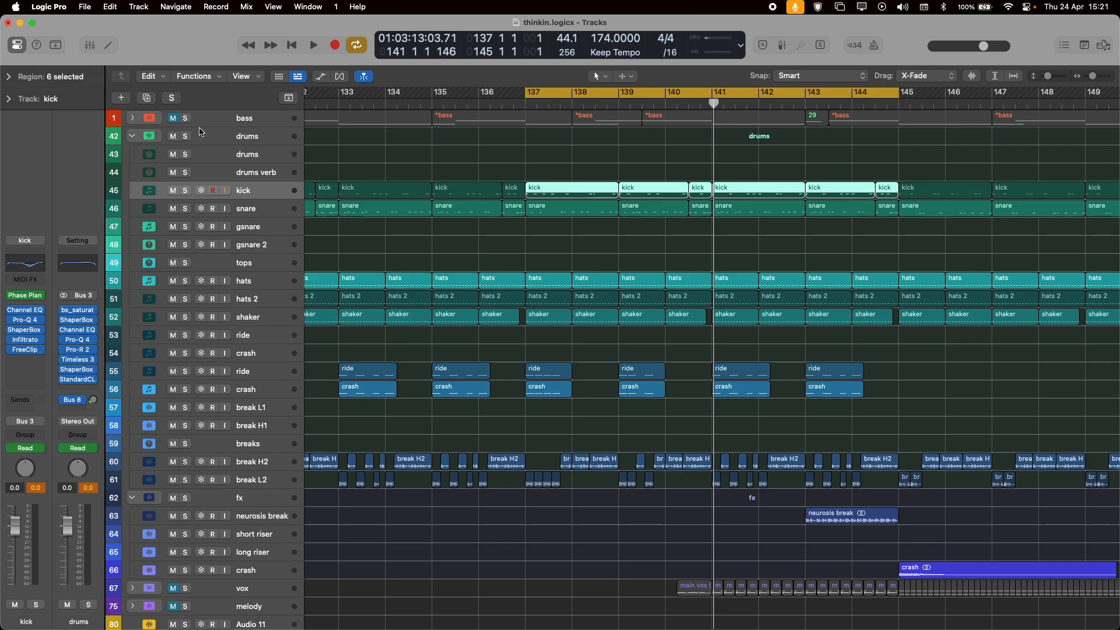
Open the kick track's Infiltrator plug-in, examine its distortion settings, and close it.
click(31, 343)
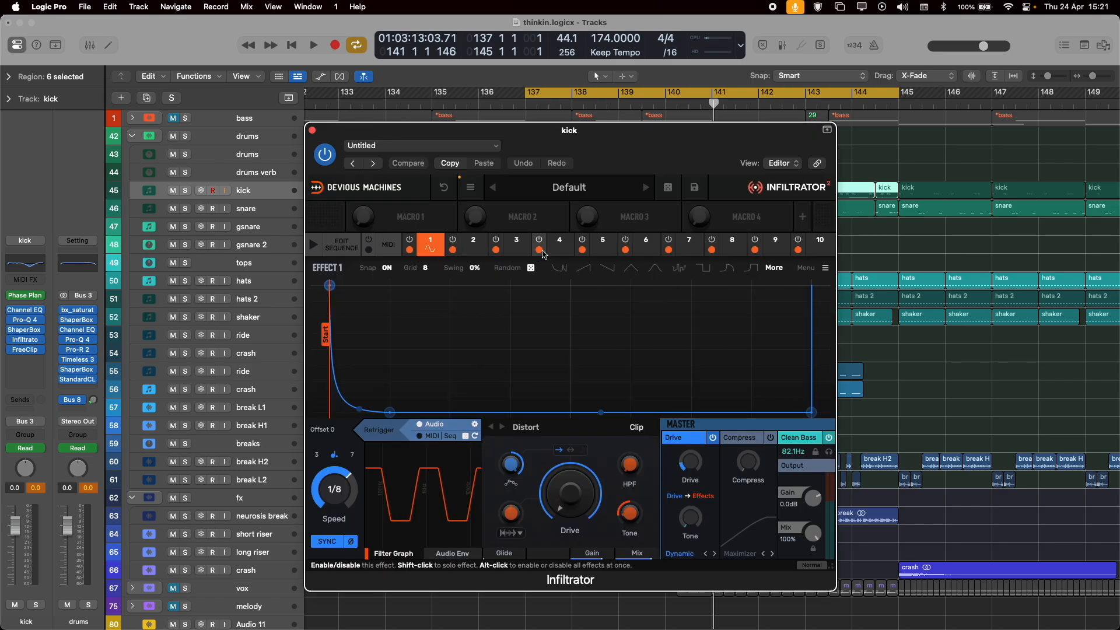
click(313, 131)
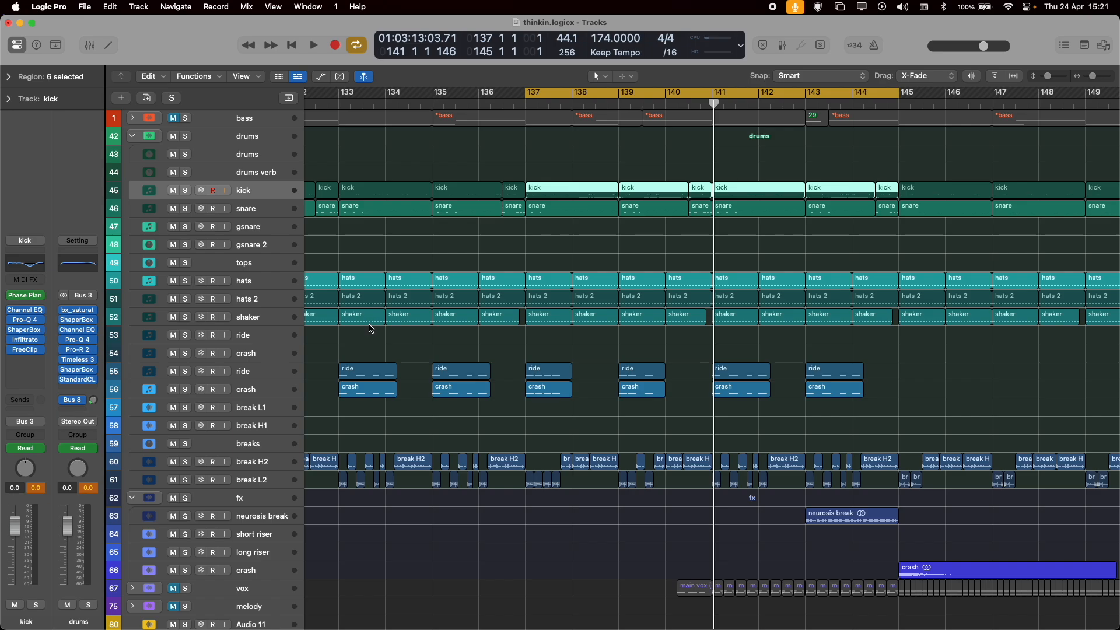
mouse_move(32, 344)
Select the drums bus track and play the full drums in drop 2 from bar 137.
key(space)
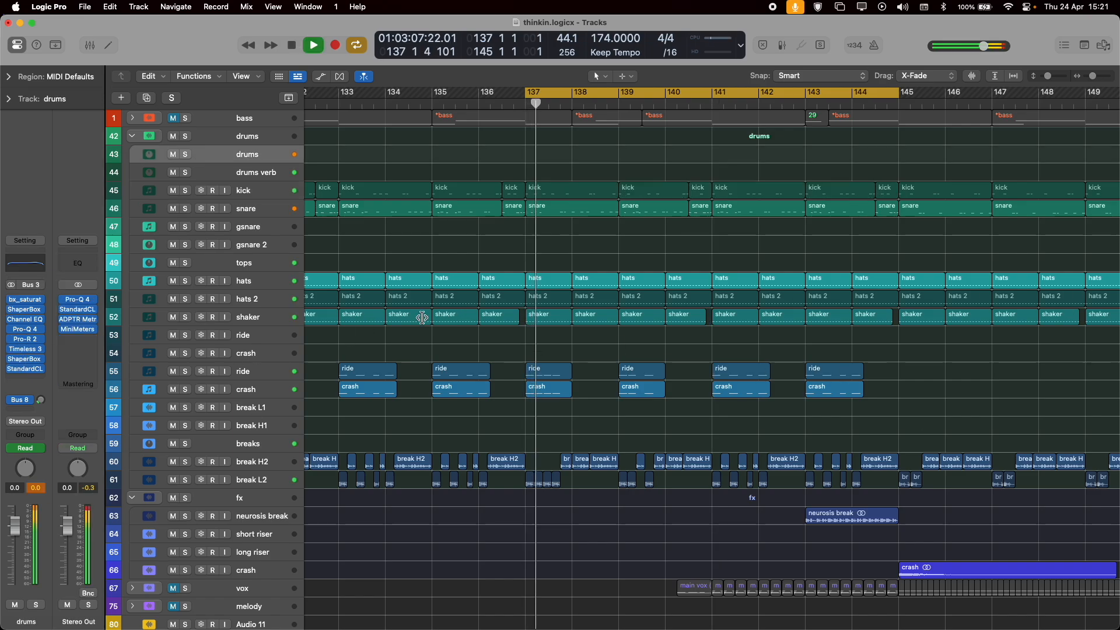
scroll(355, 328, down, 1)
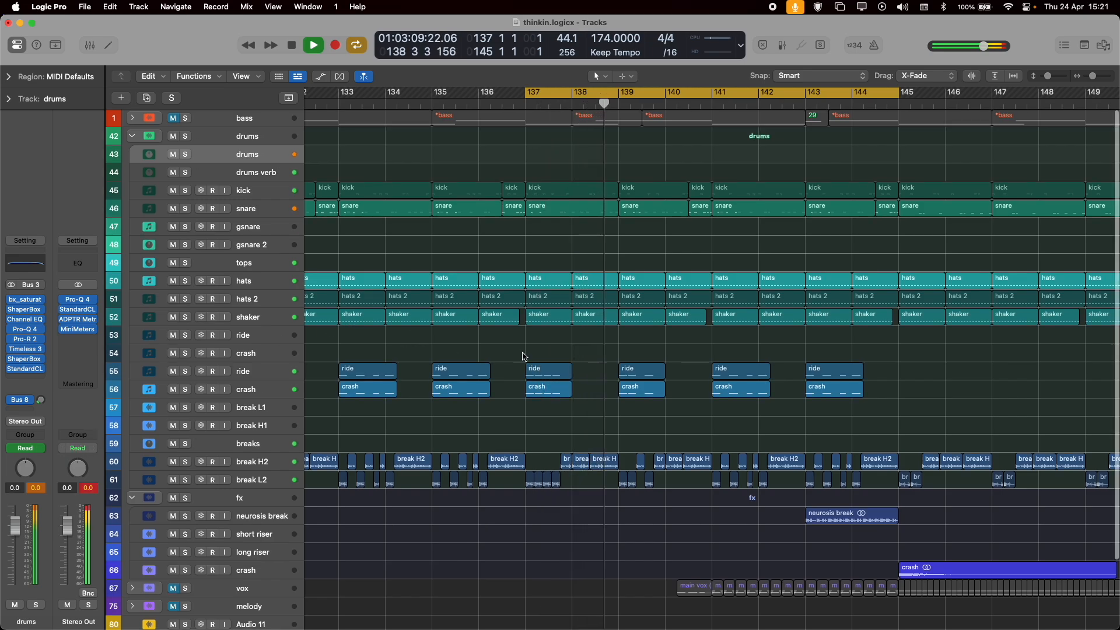
Stop the drums playback and return the playhead to the start of the cycled section at bar 137.
key(space)
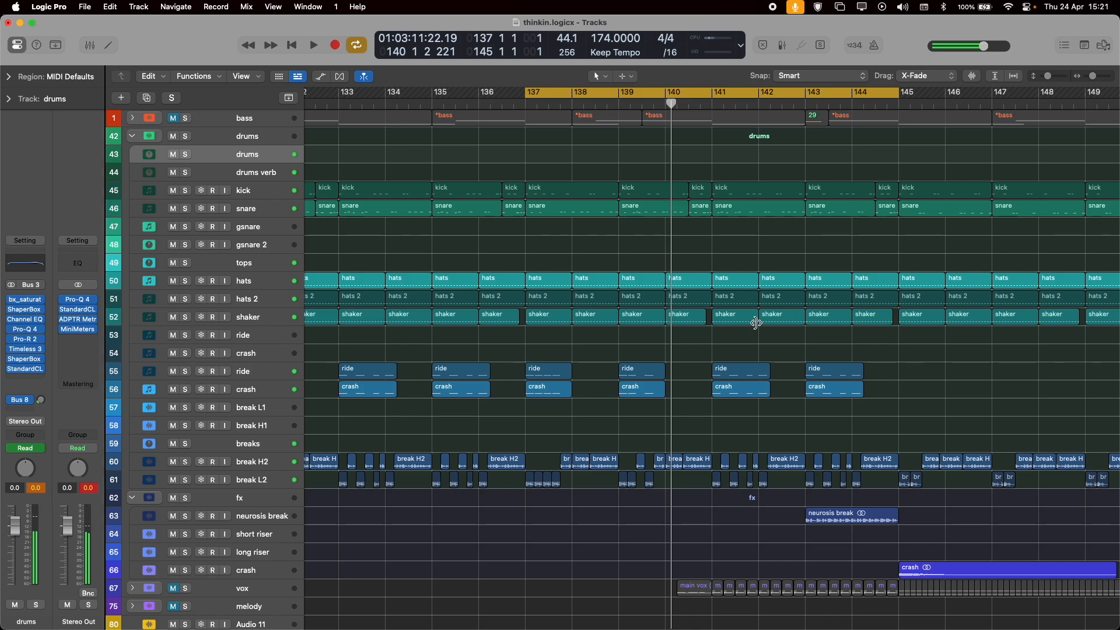
click(524, 91)
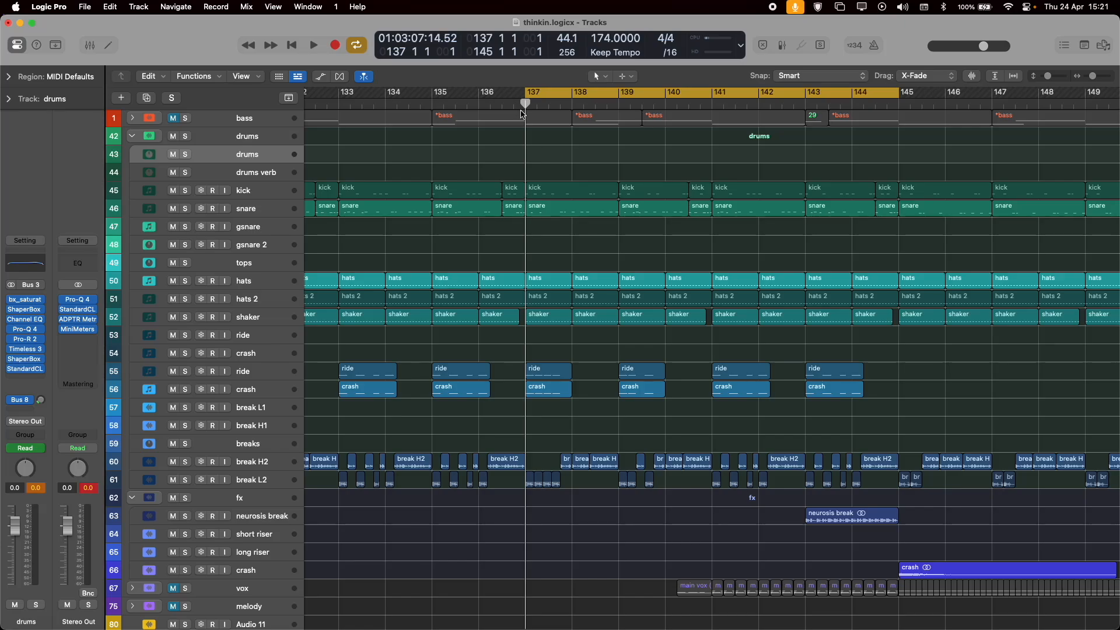
scroll(568, 298, down, 3)
scroll(557, 268, up, 3)
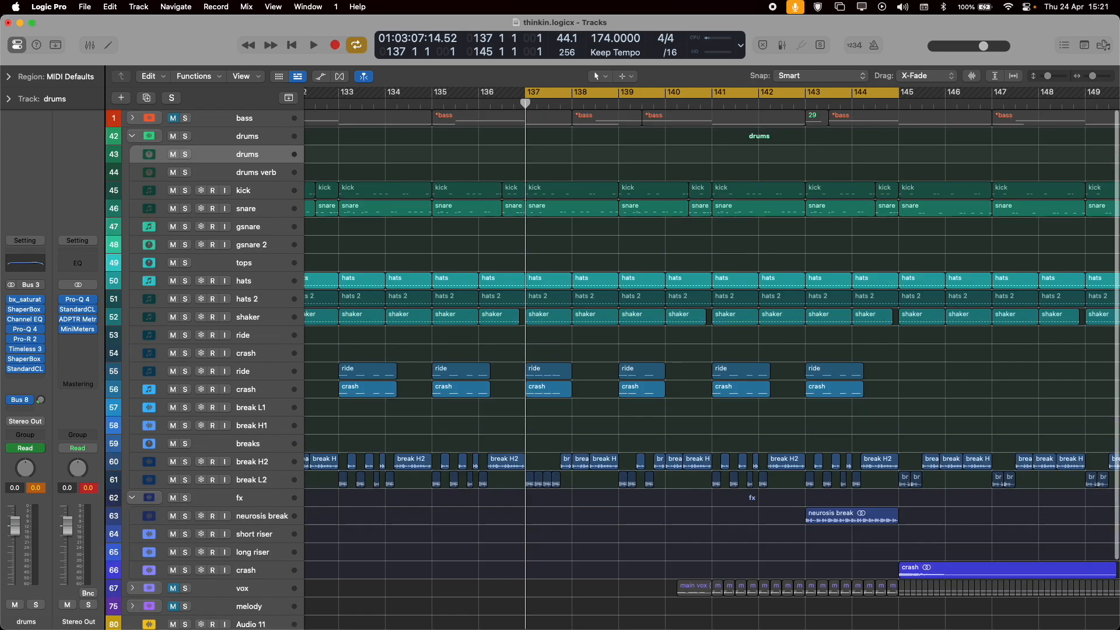
Solo the bass track stack, then collapse the drums stack and expand the bass stack to show its individual tracks.
click(186, 119)
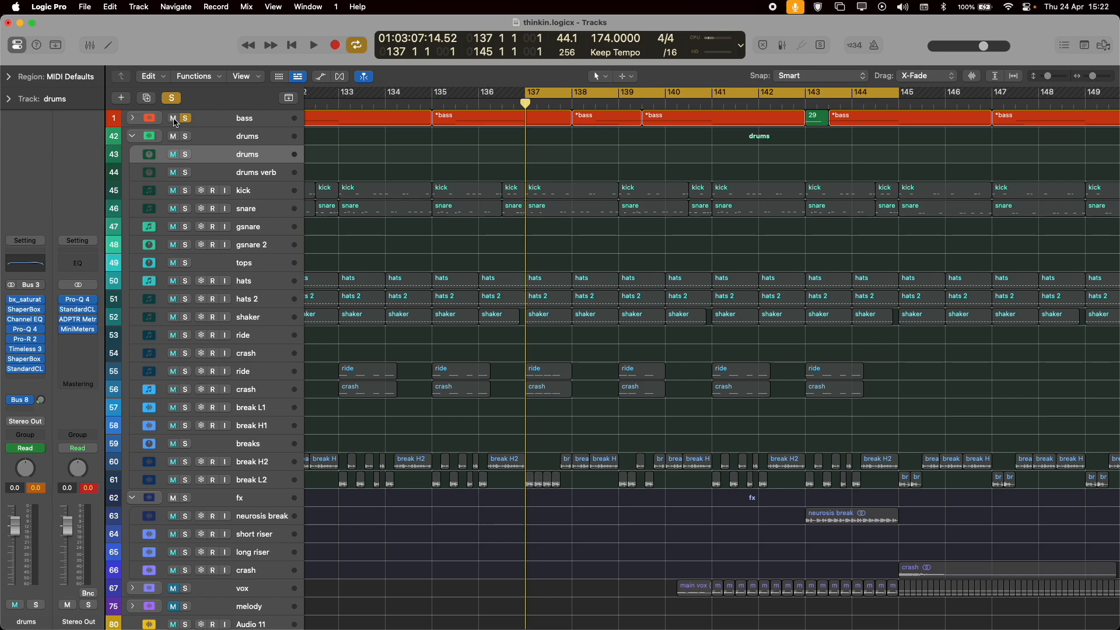
click(134, 136)
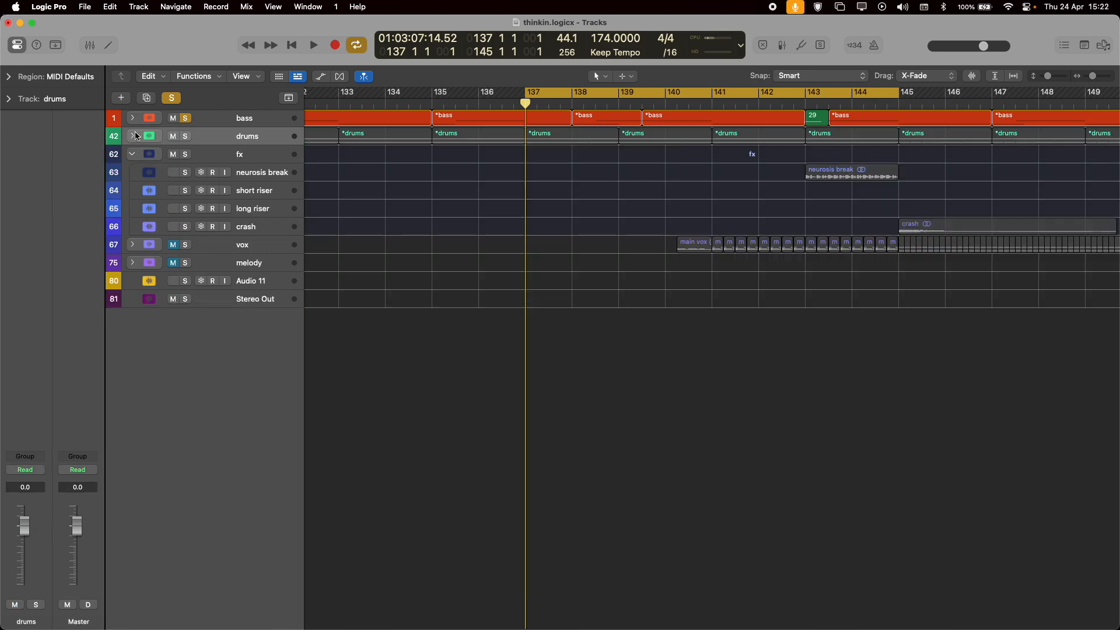
click(133, 119)
Play the soloed bass tracks from bar 137 with the full drop 2 arrangement in view, then stop and move the playhead to bar 107.
key(space)
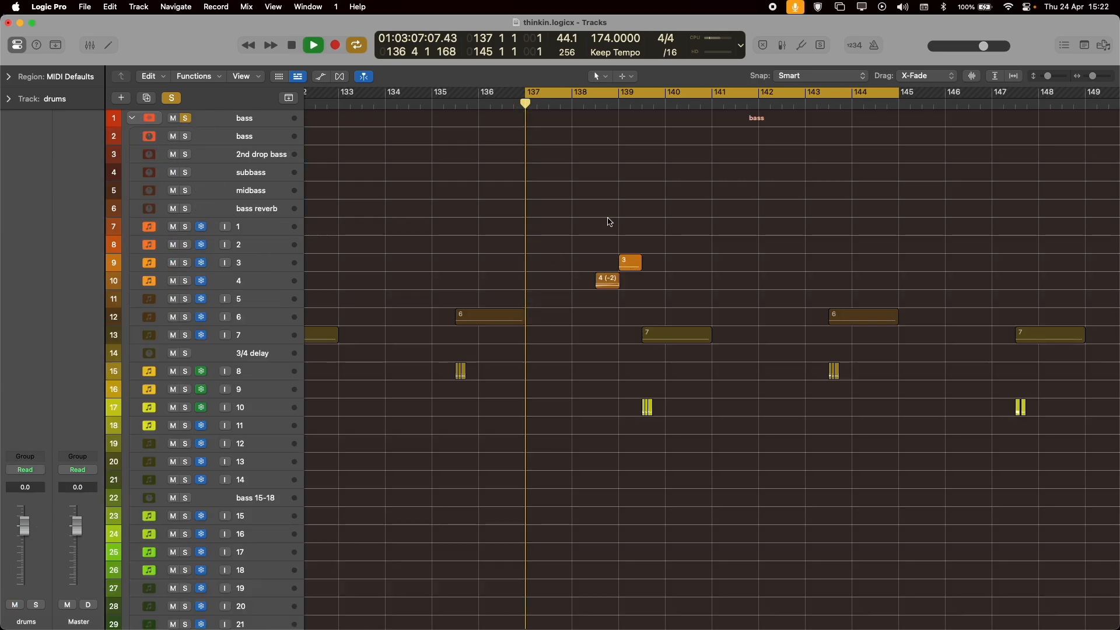
key(super+Left)
key(super+Left)
key(super+Left)
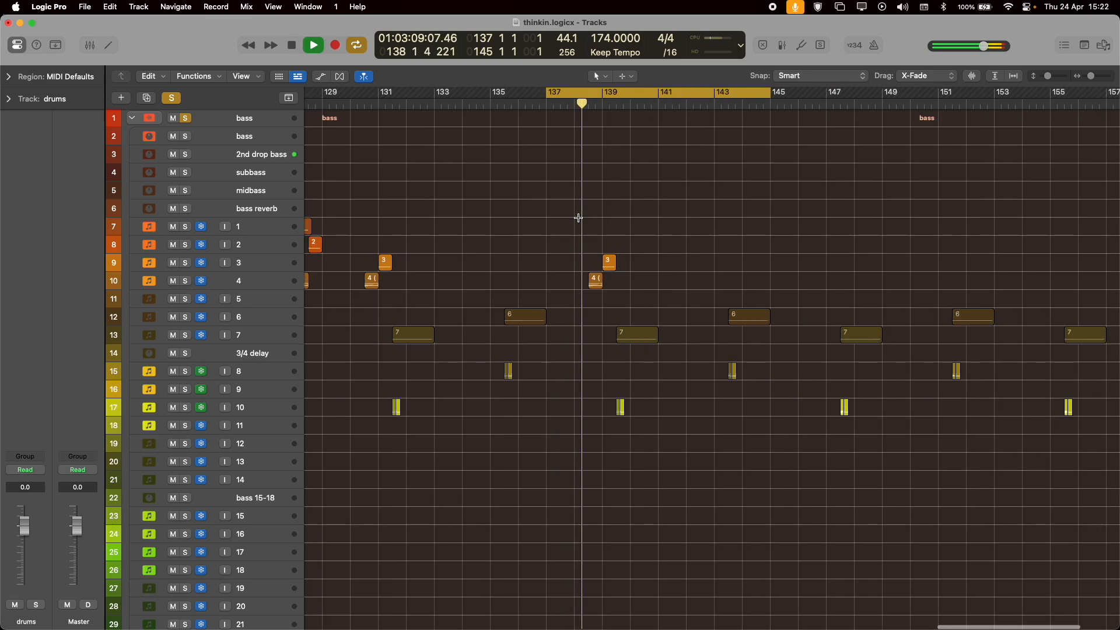
key(super+Up)
key(super+Up)
key(super+Up)
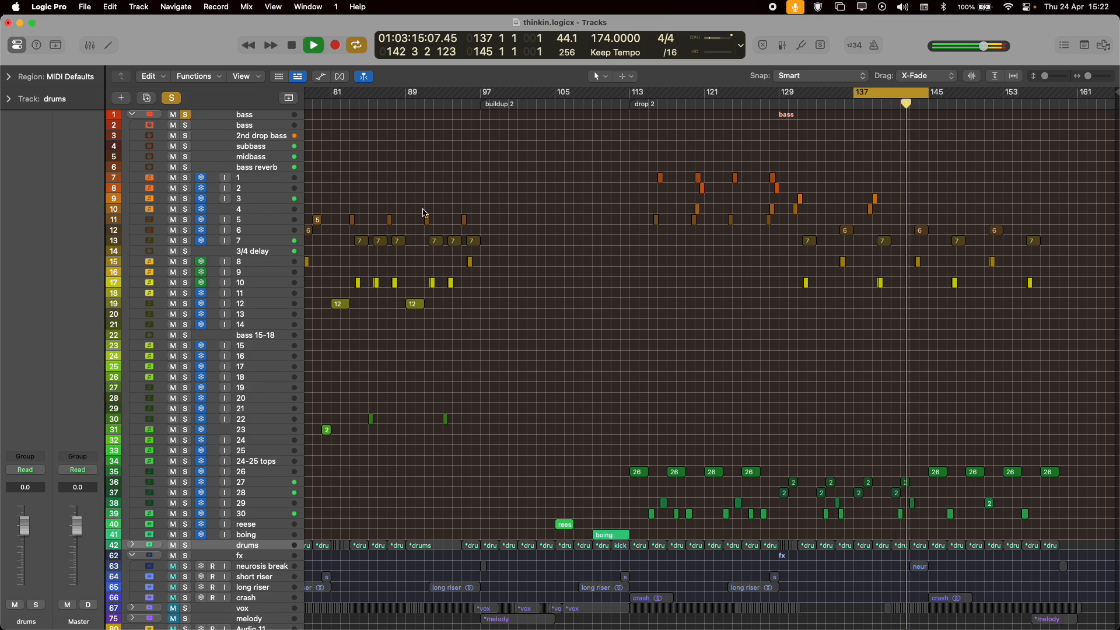
key(space)
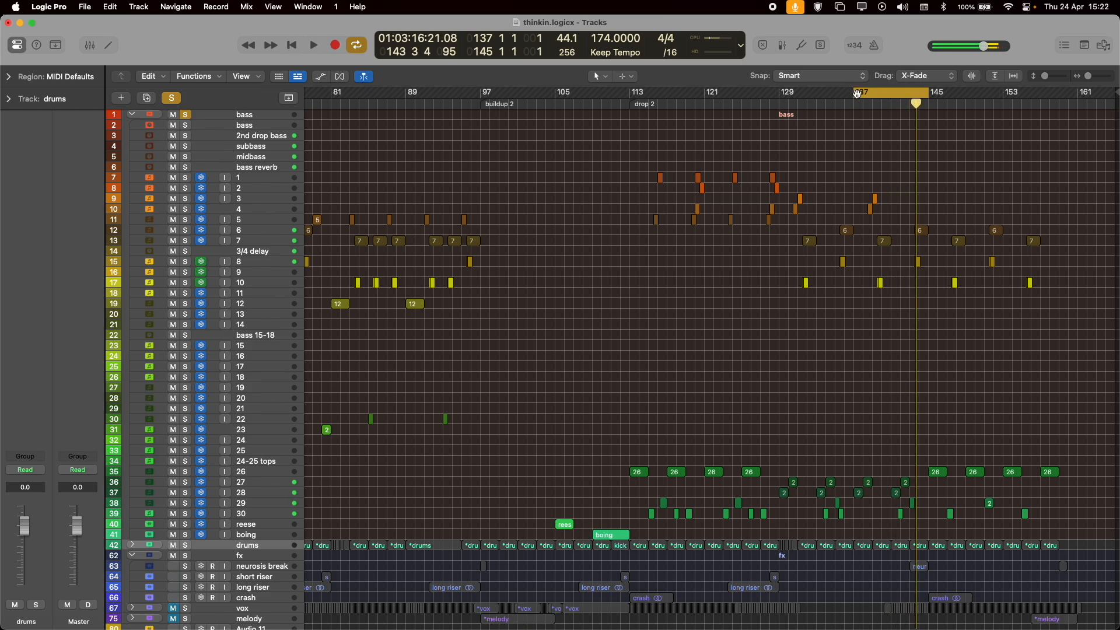
click(578, 103)
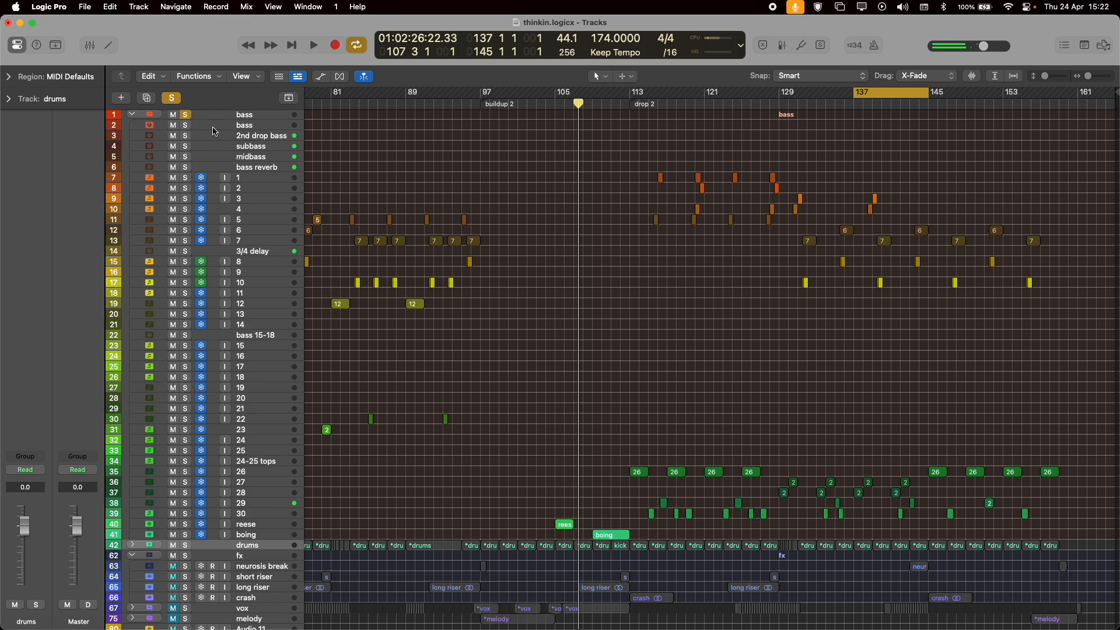